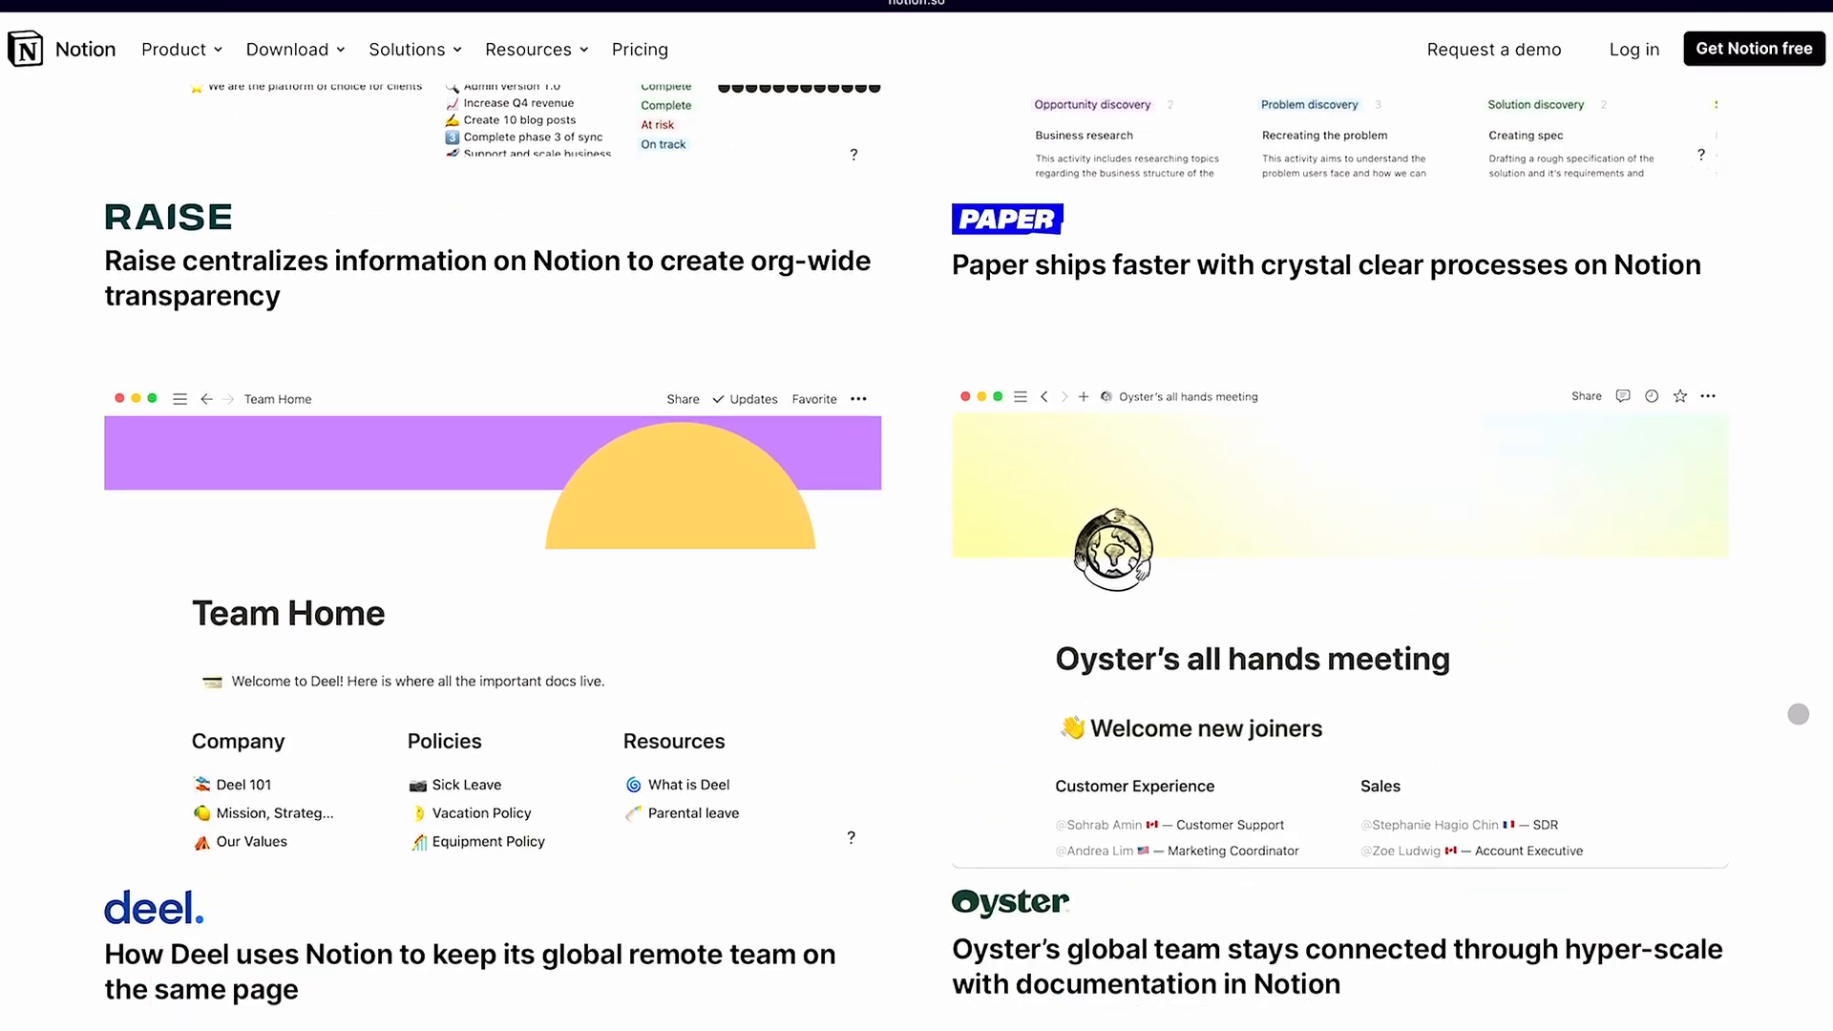
- Browse the Notion website's product overview, customer logos and building-blocks sections
scroll(1797, 714, "down", 9)
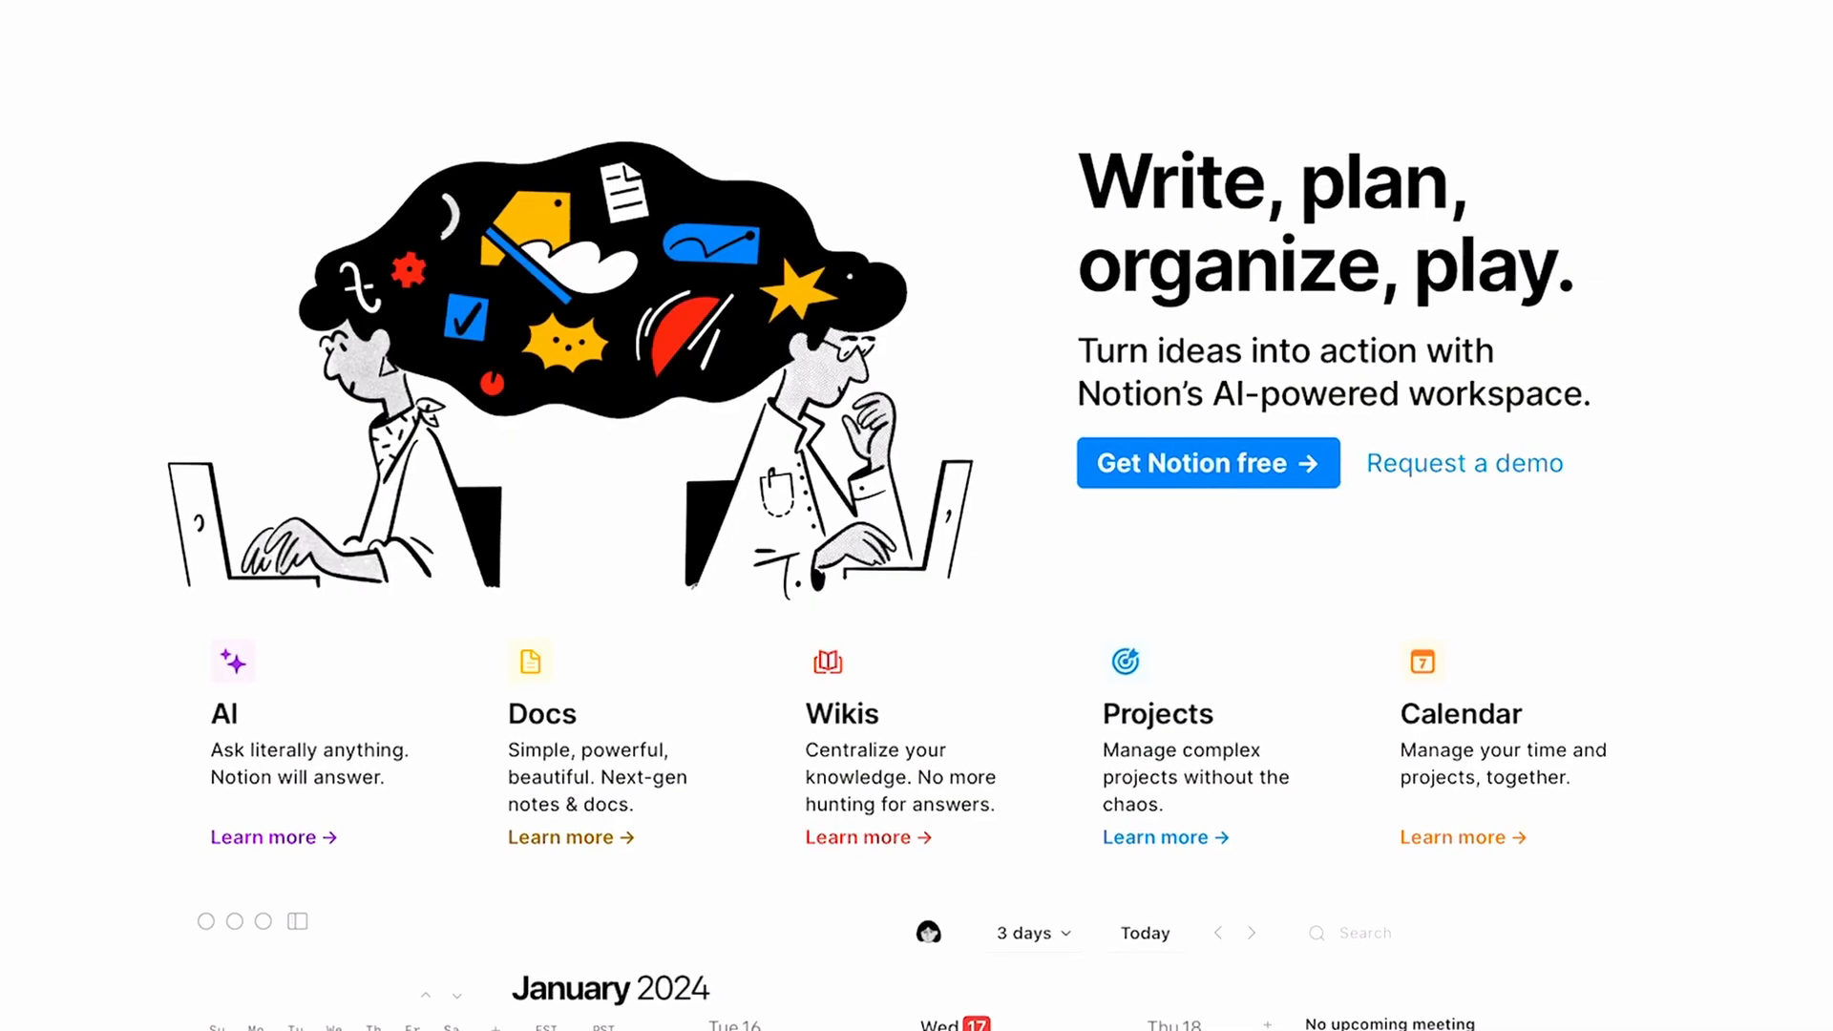
scroll(916, 516, "down", 3)
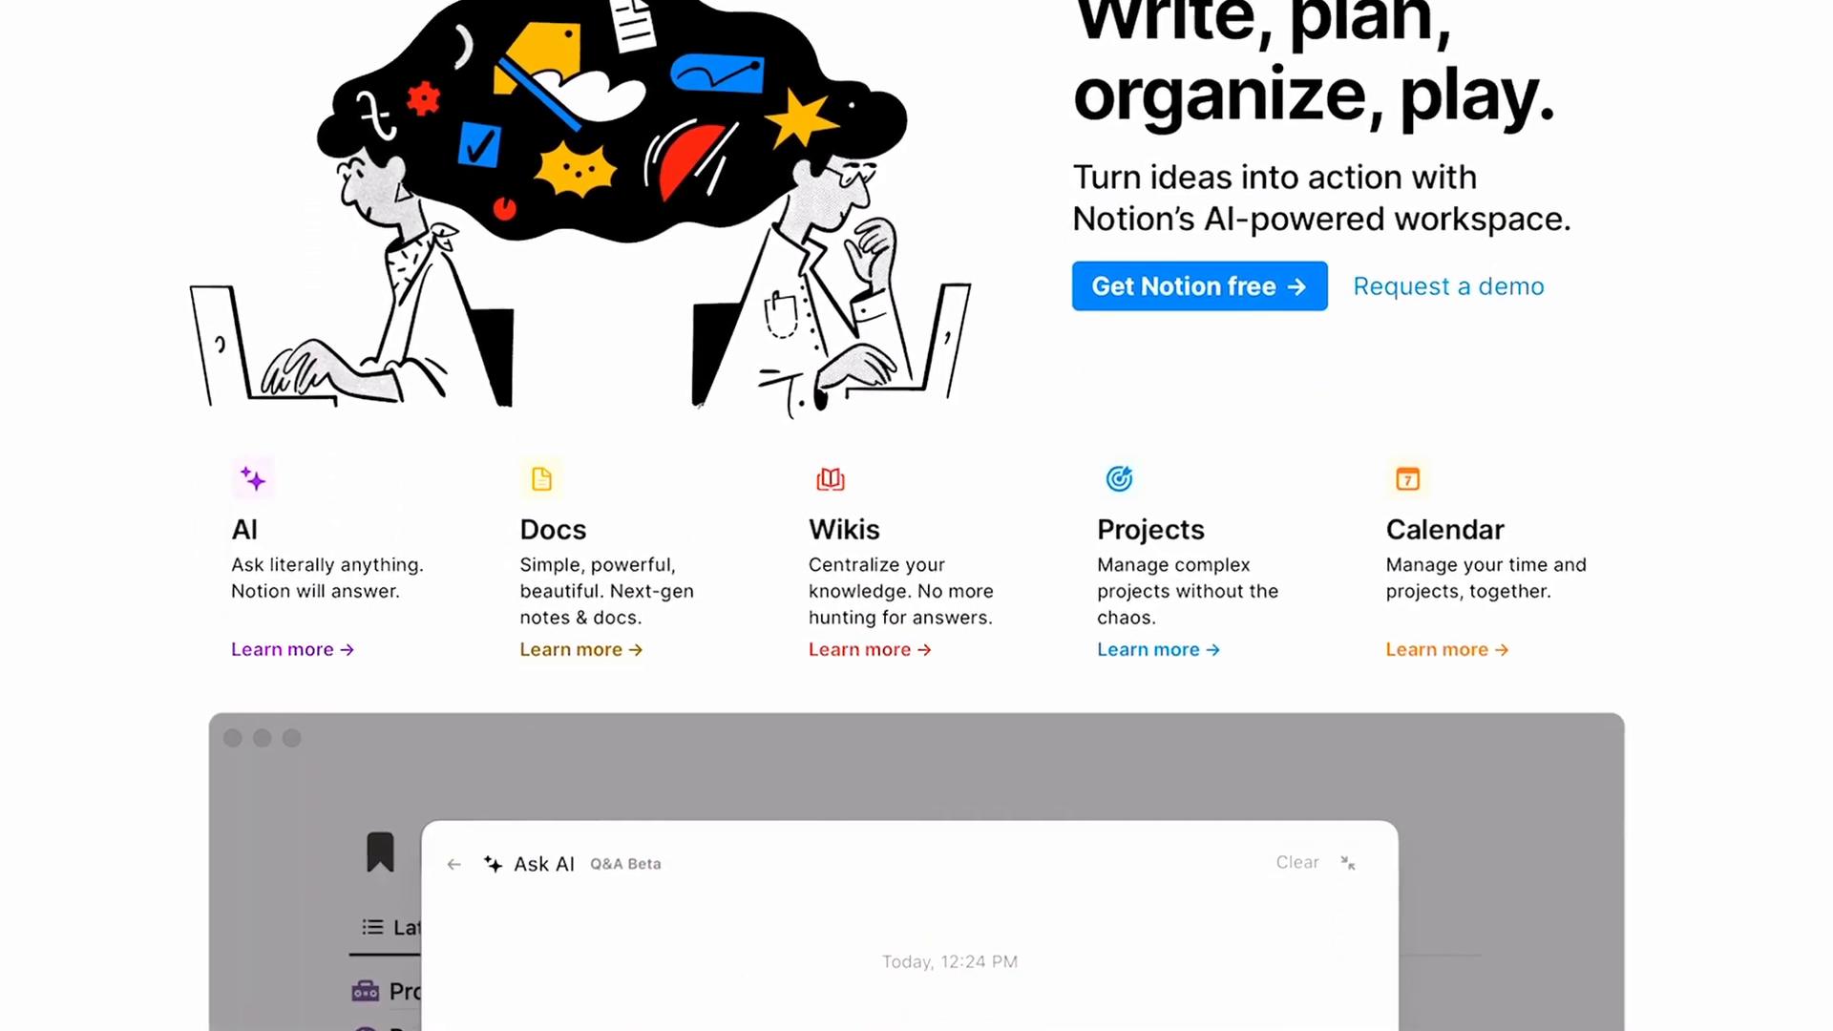
scroll(916, 515, "down", 2)
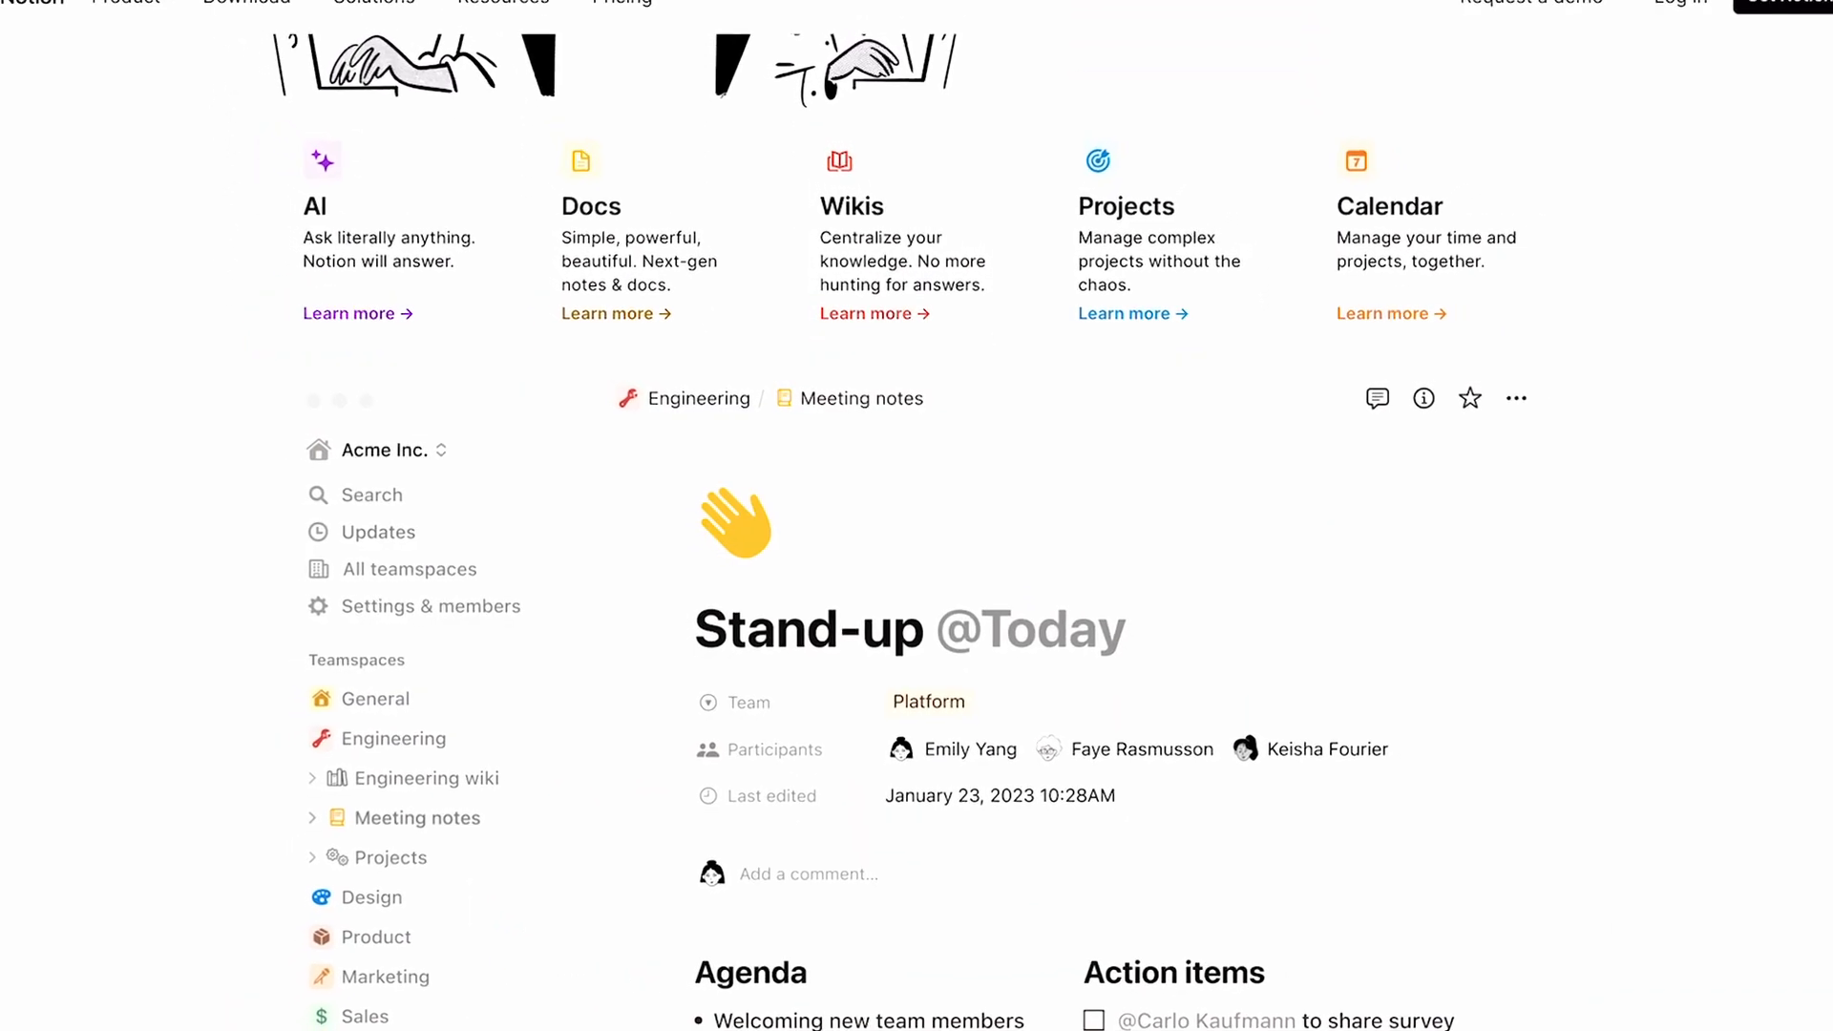
scroll(916, 516, "down", 3)
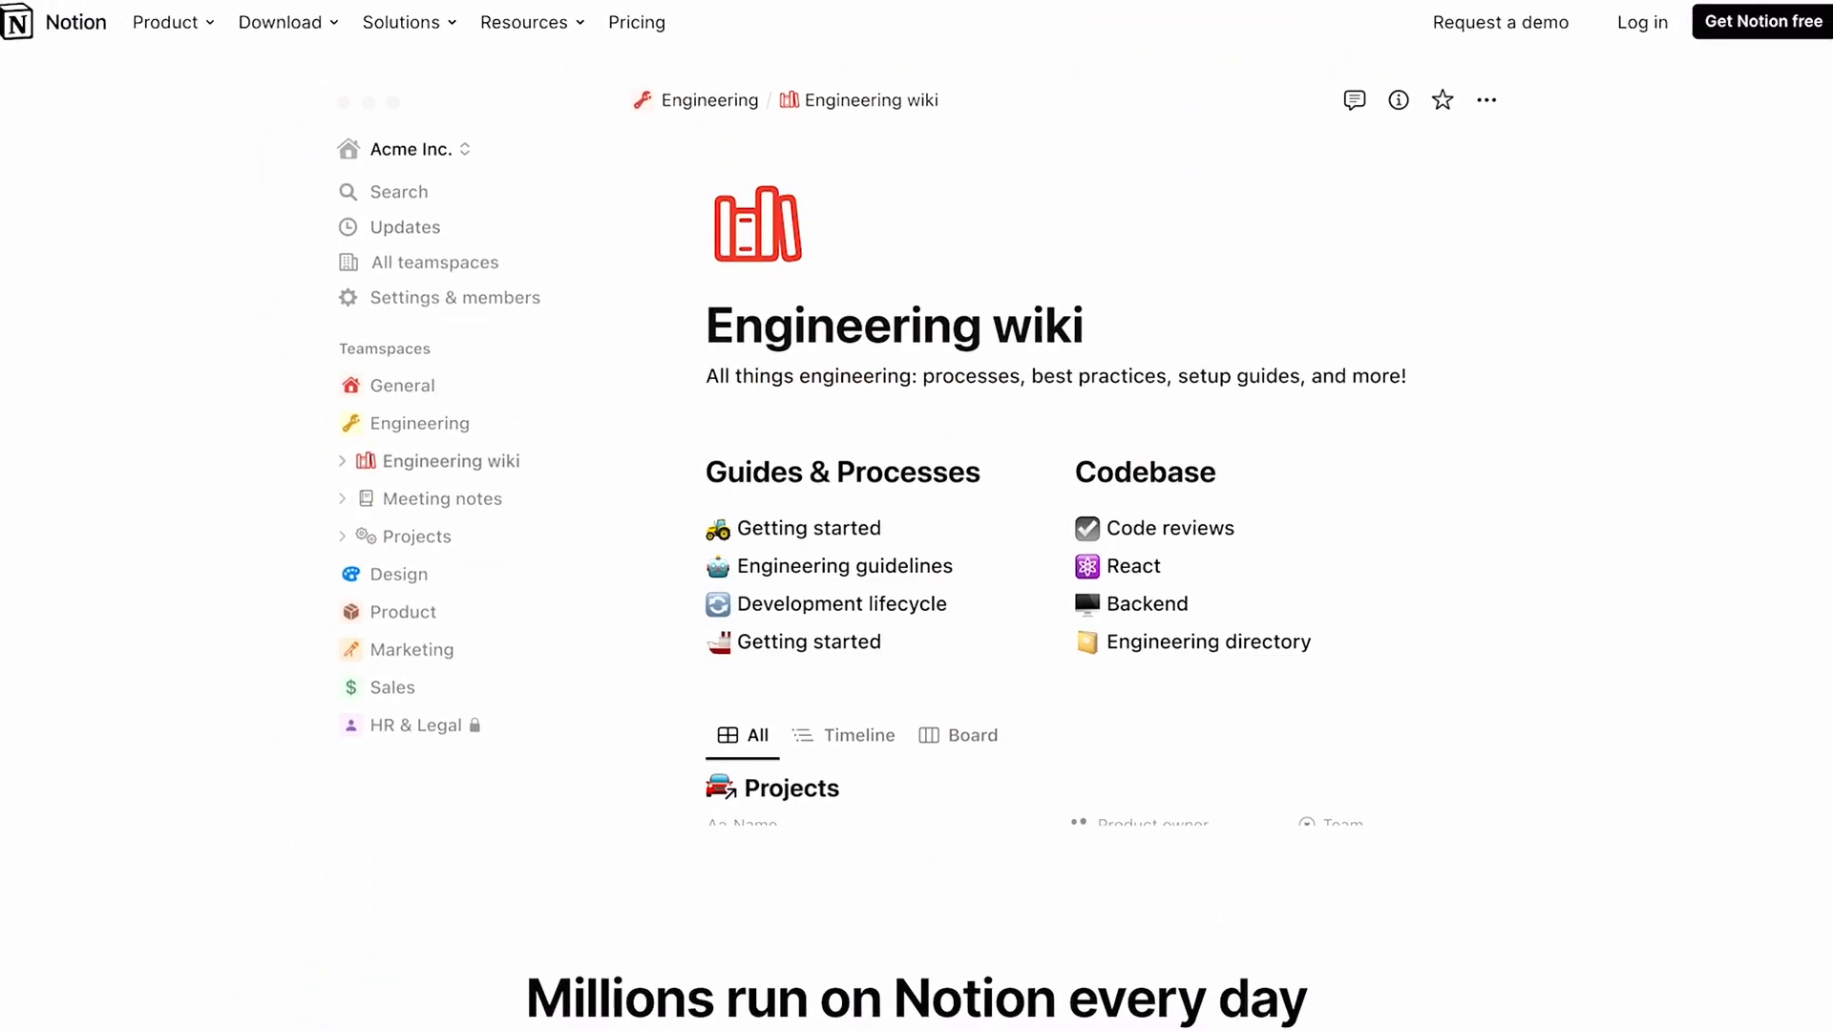
scroll(916, 515, "down", 12)
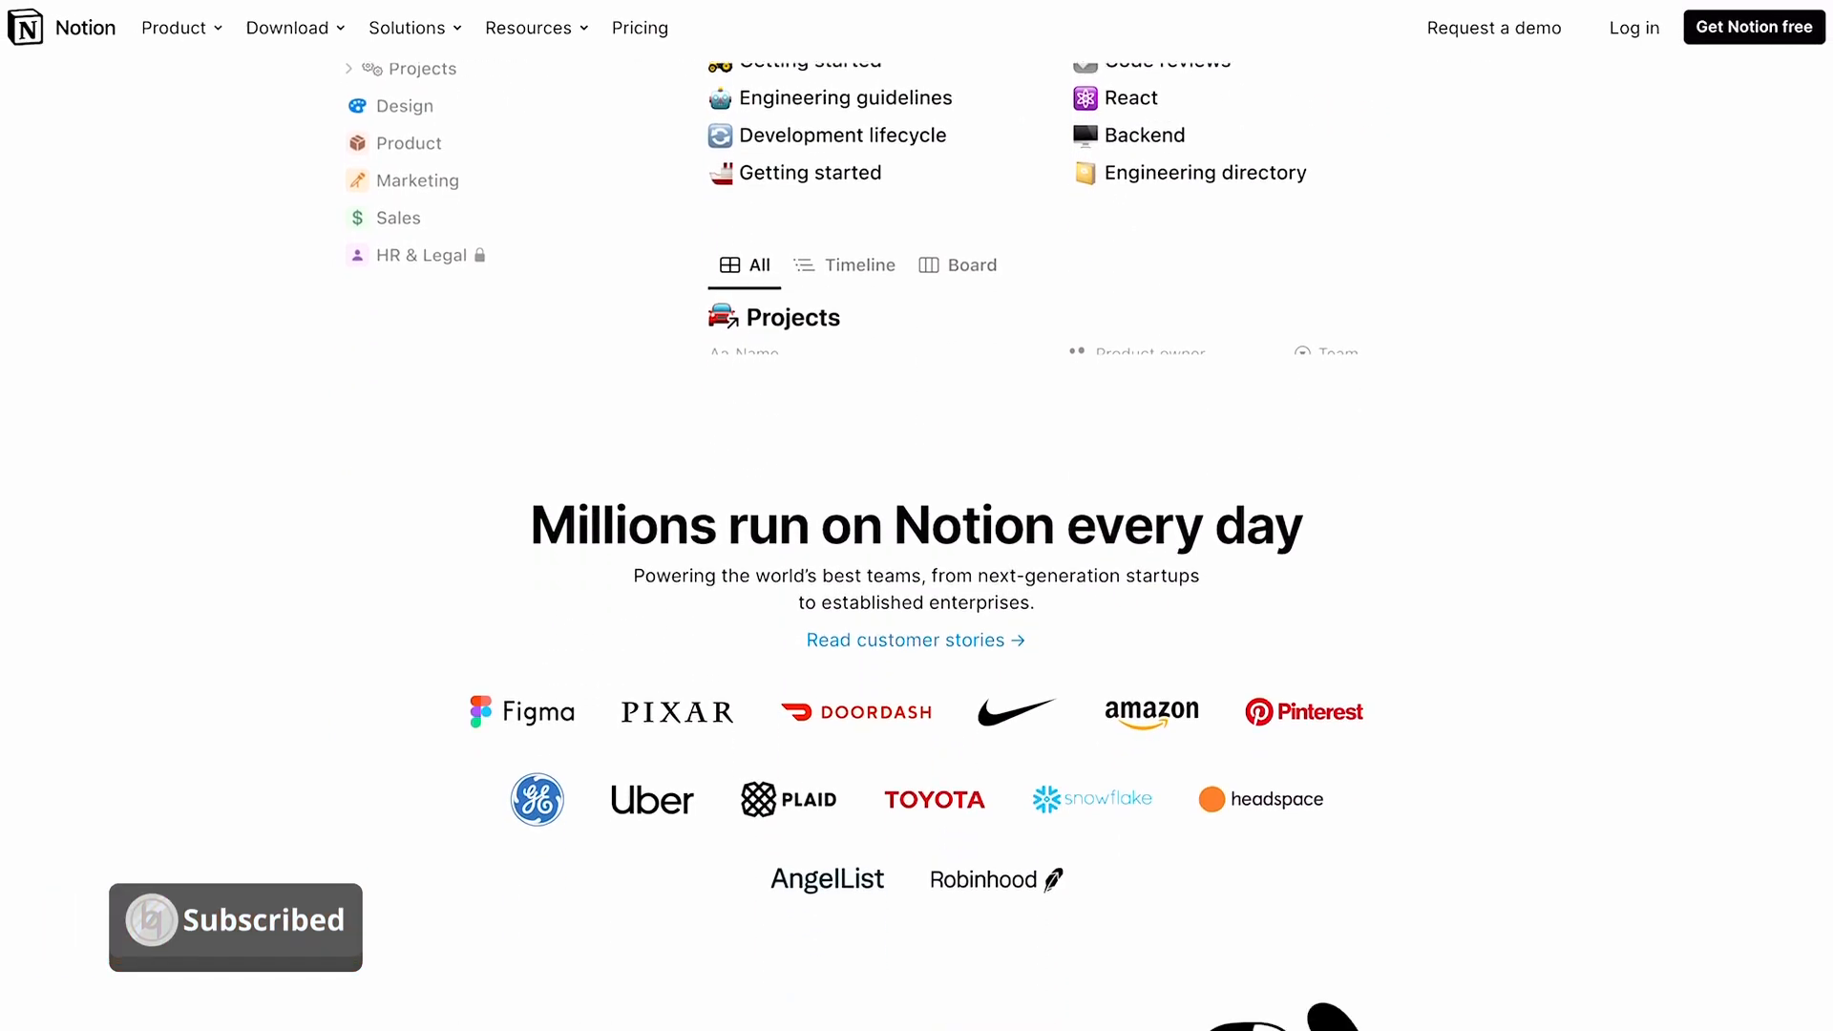
scroll(916, 515, "down", 8)
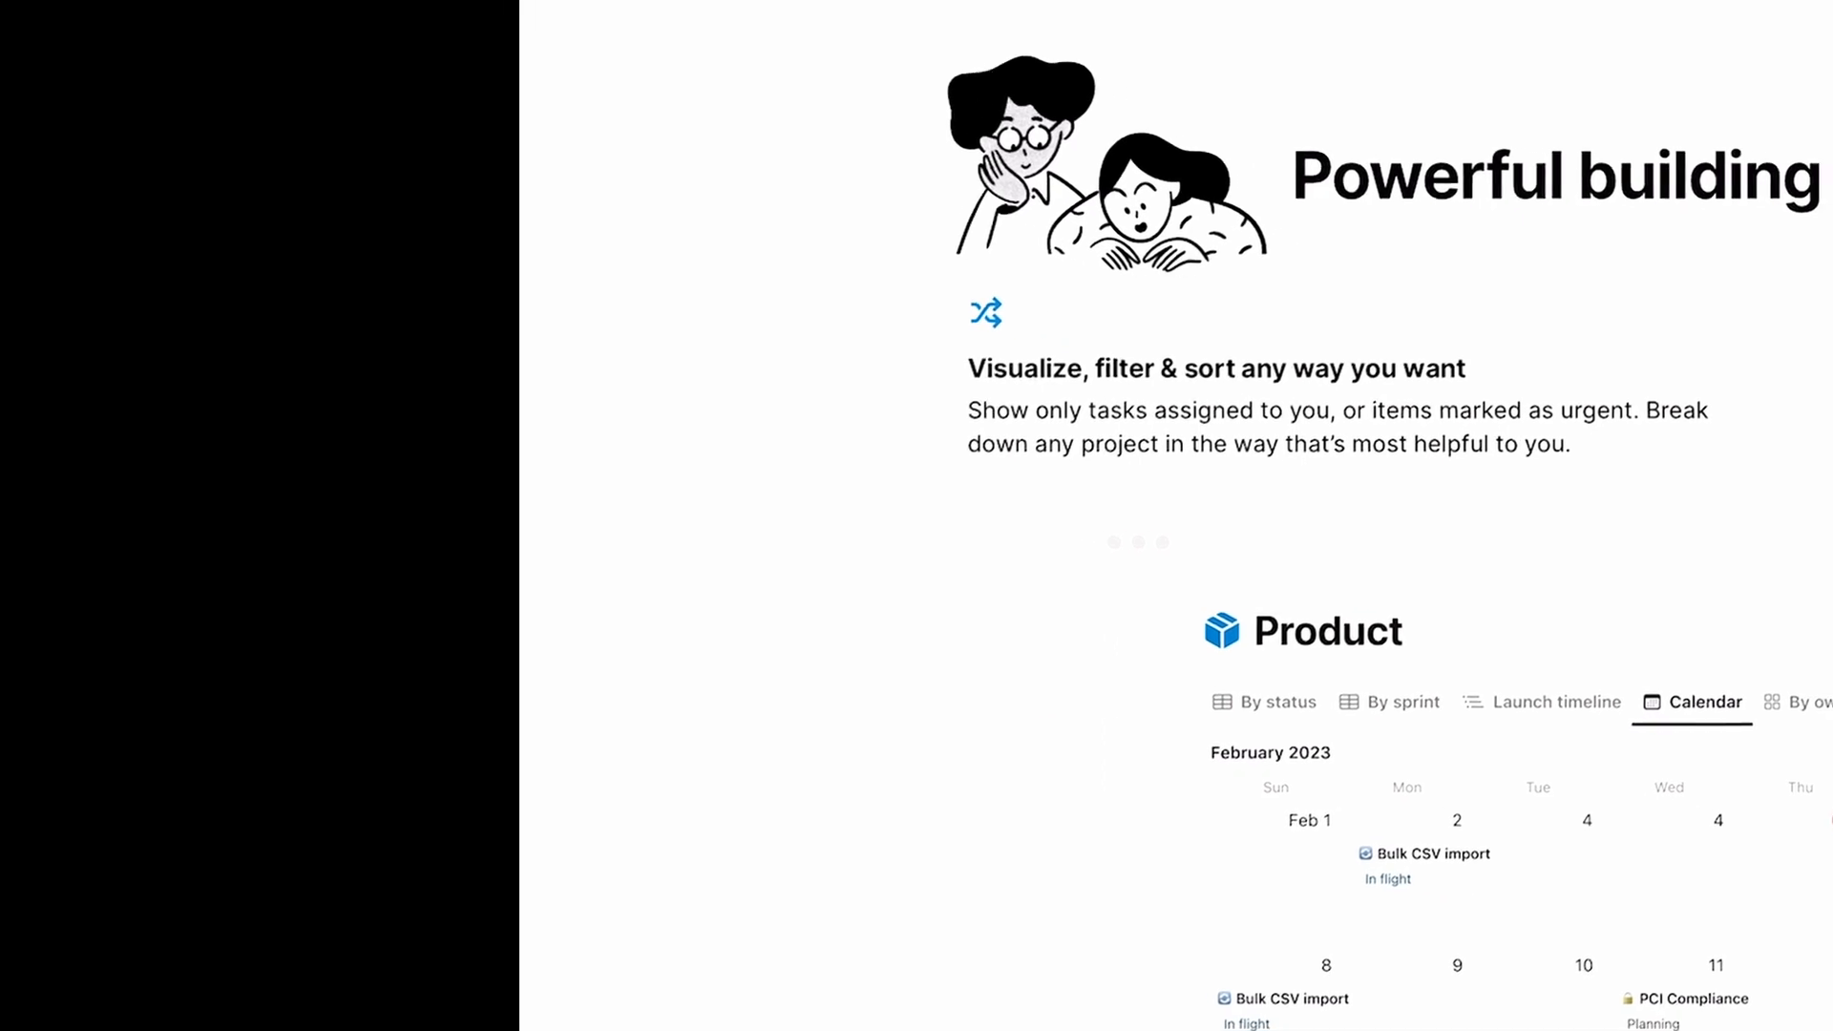
scroll(917, 515, "down", 8)
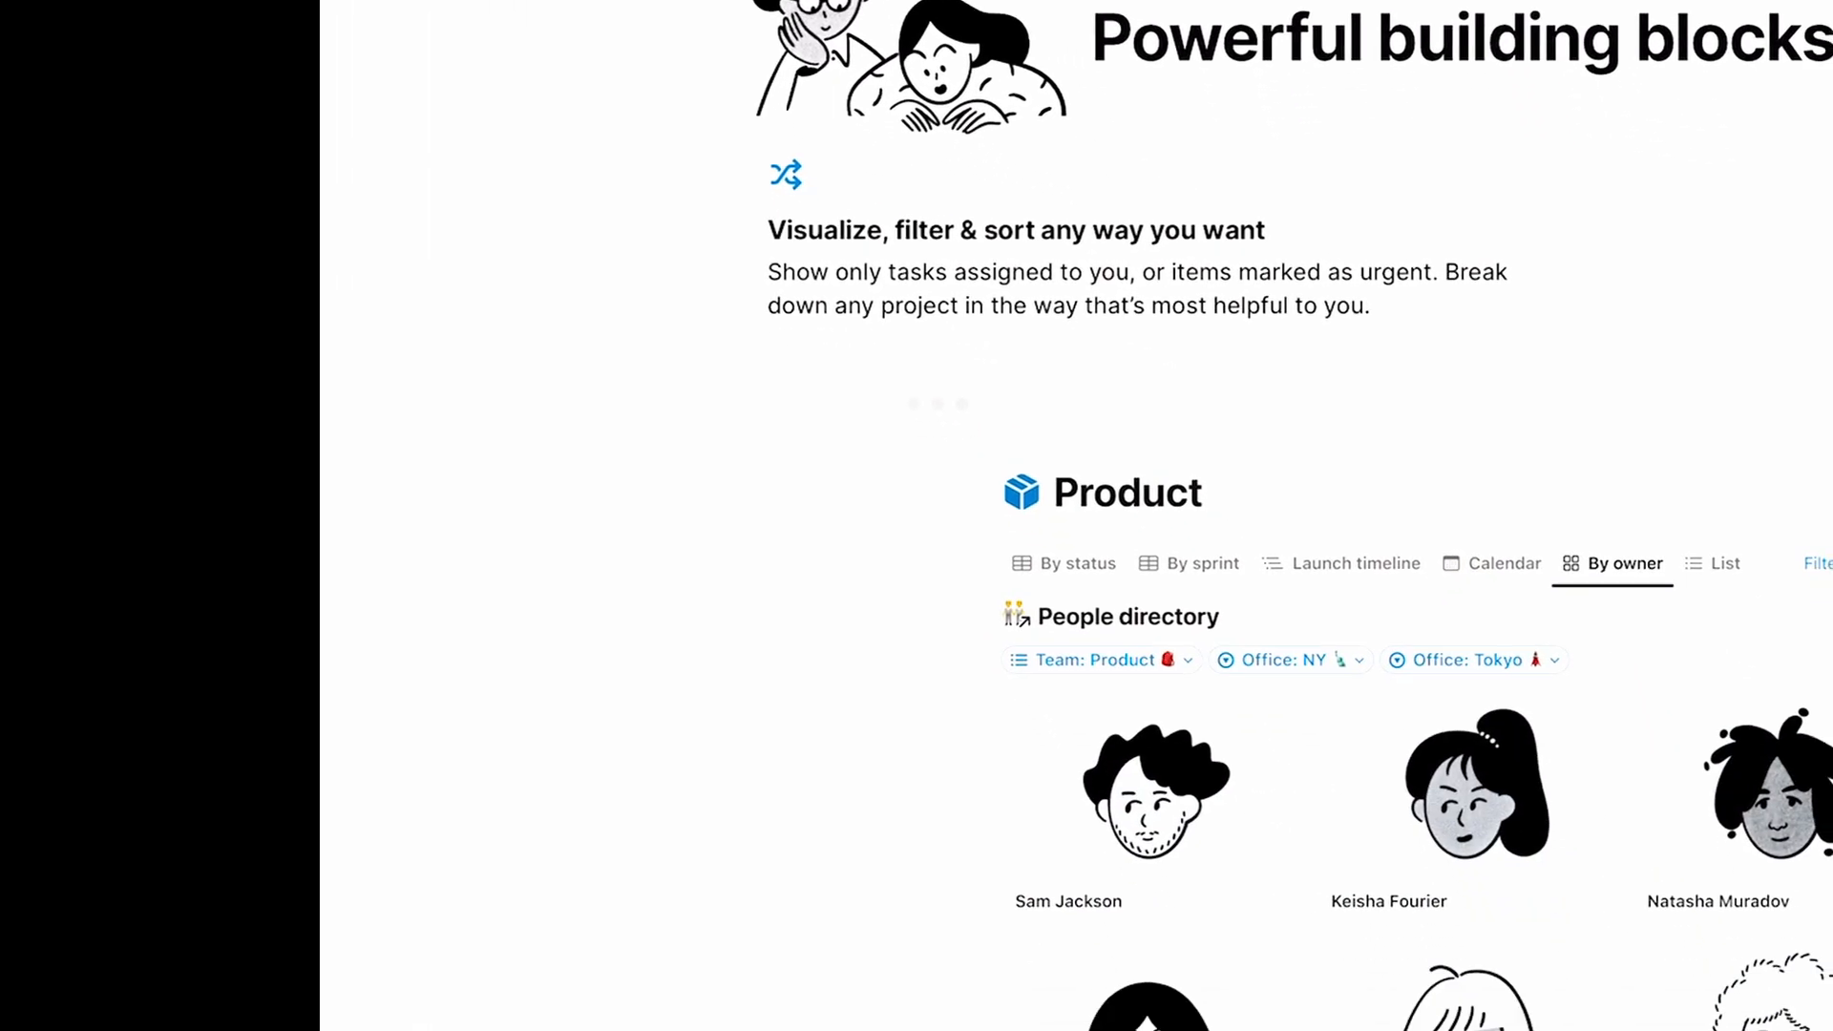
scroll(916, 515, "down", 9)
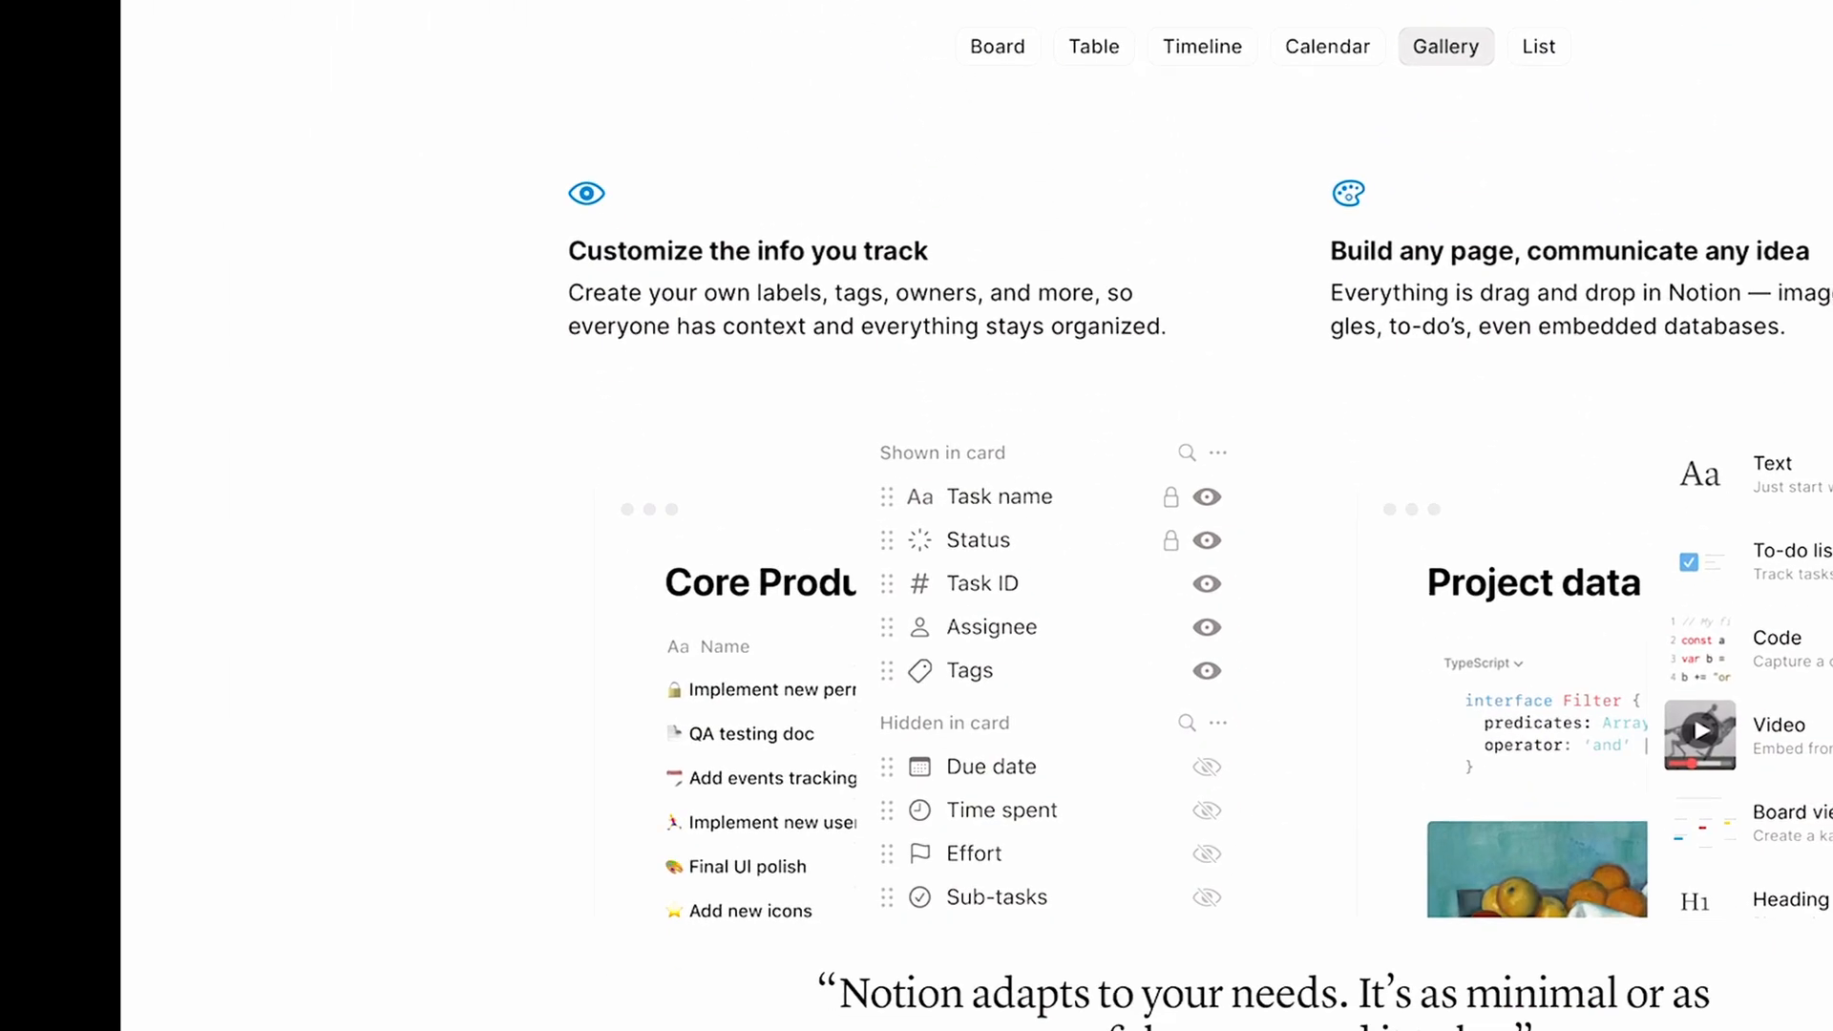
scroll(916, 515, "down", 10)
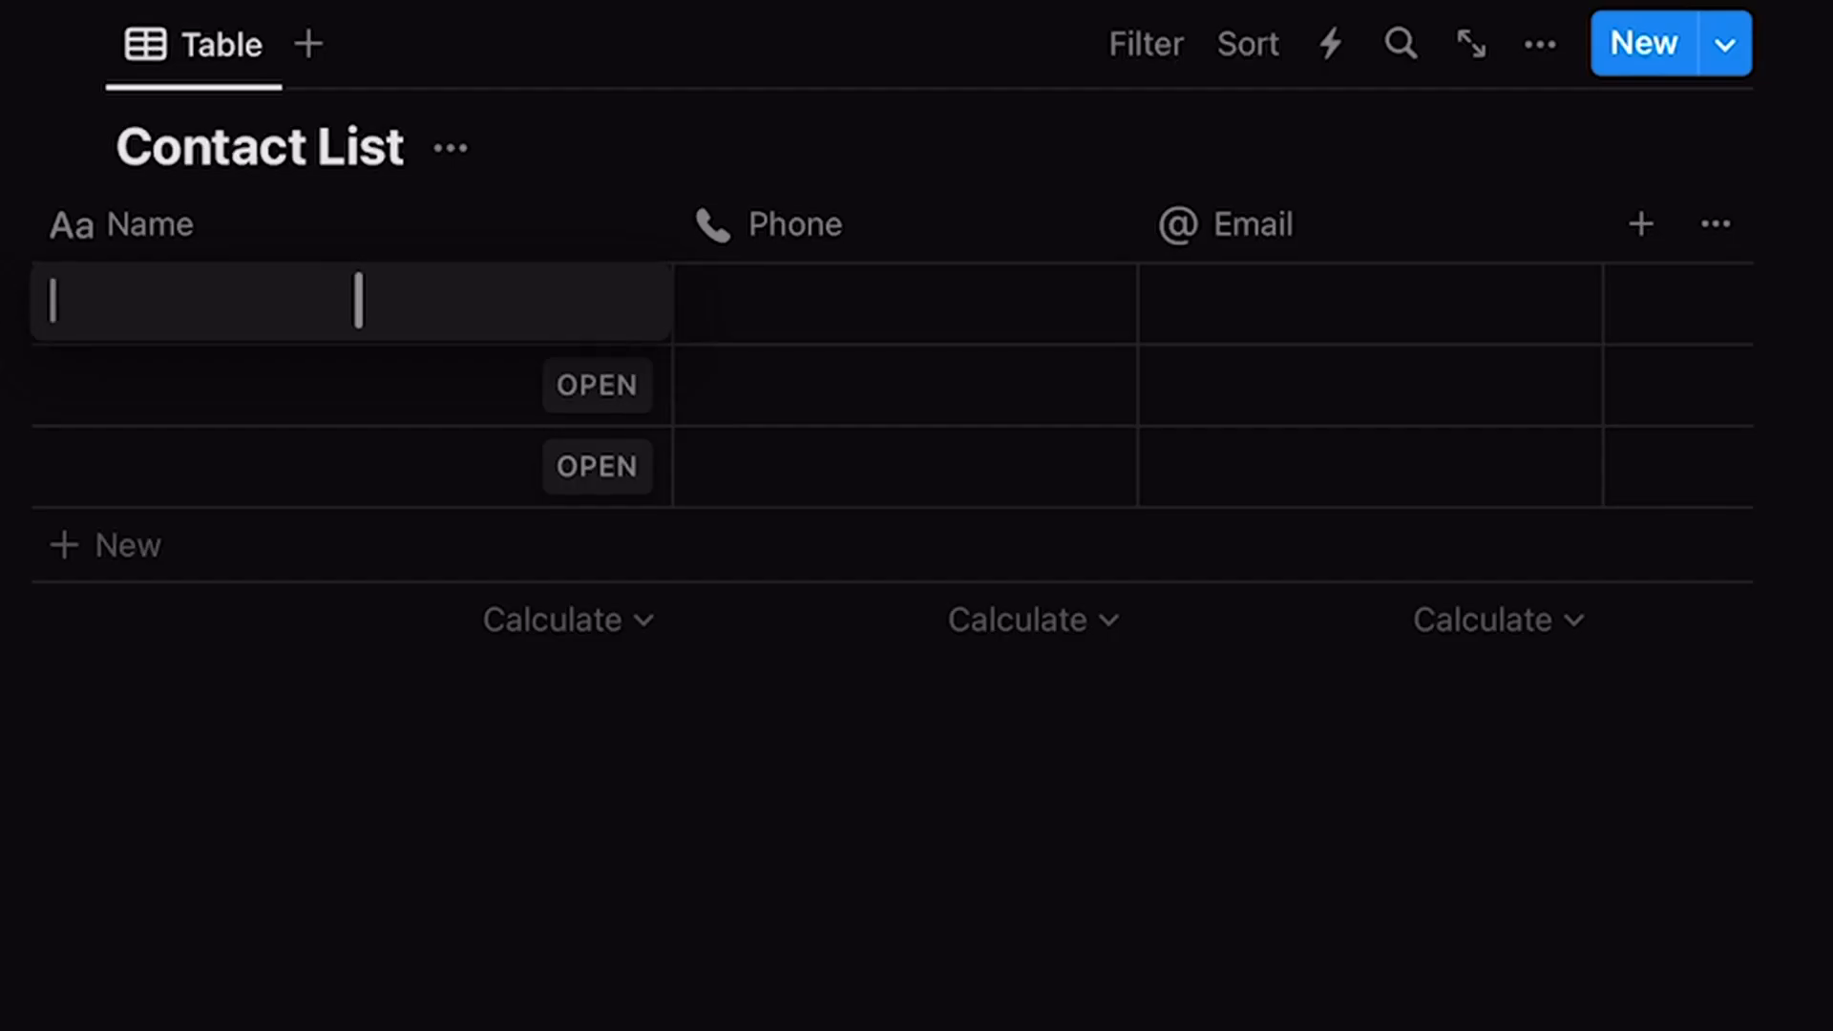
- Fill the first Contact List row with the name Superman, a phone number and an e-mail address
type("Superman")
left_click(910, 292)
type("9996")
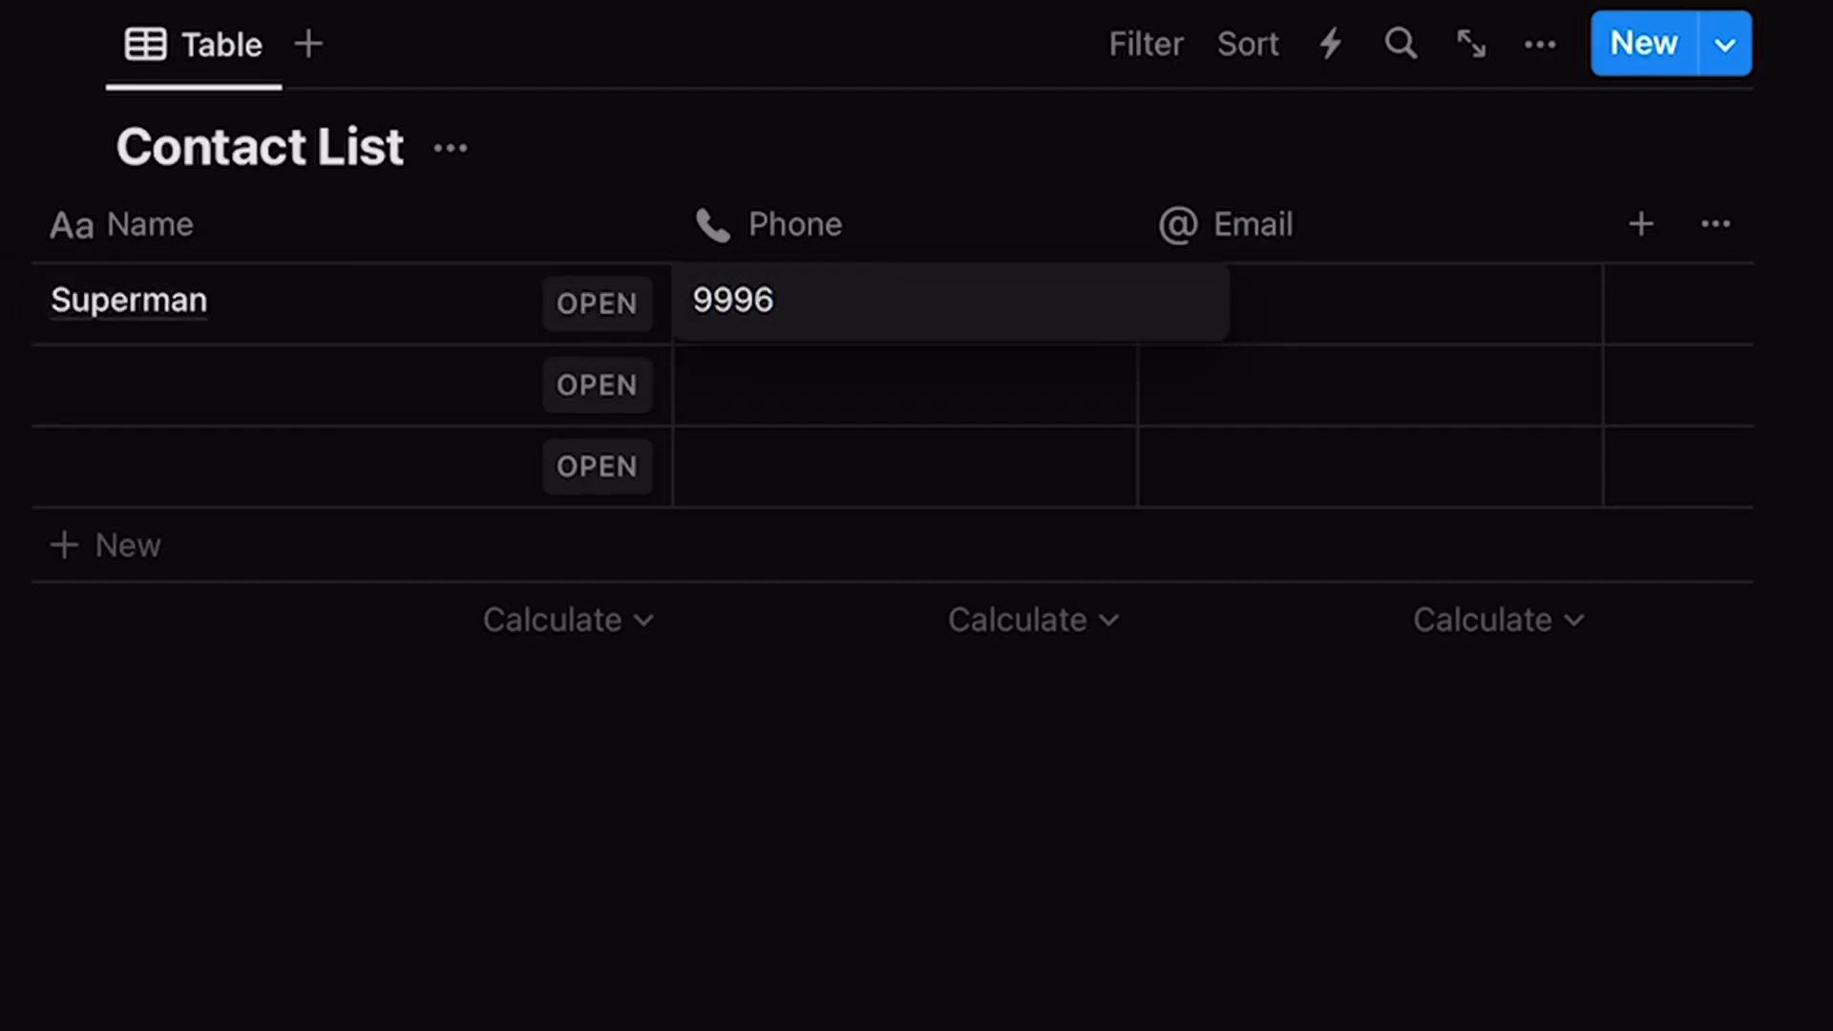
key("BackSpace")
type("555")
left_click(1325, 324)
type("superman@email.com")
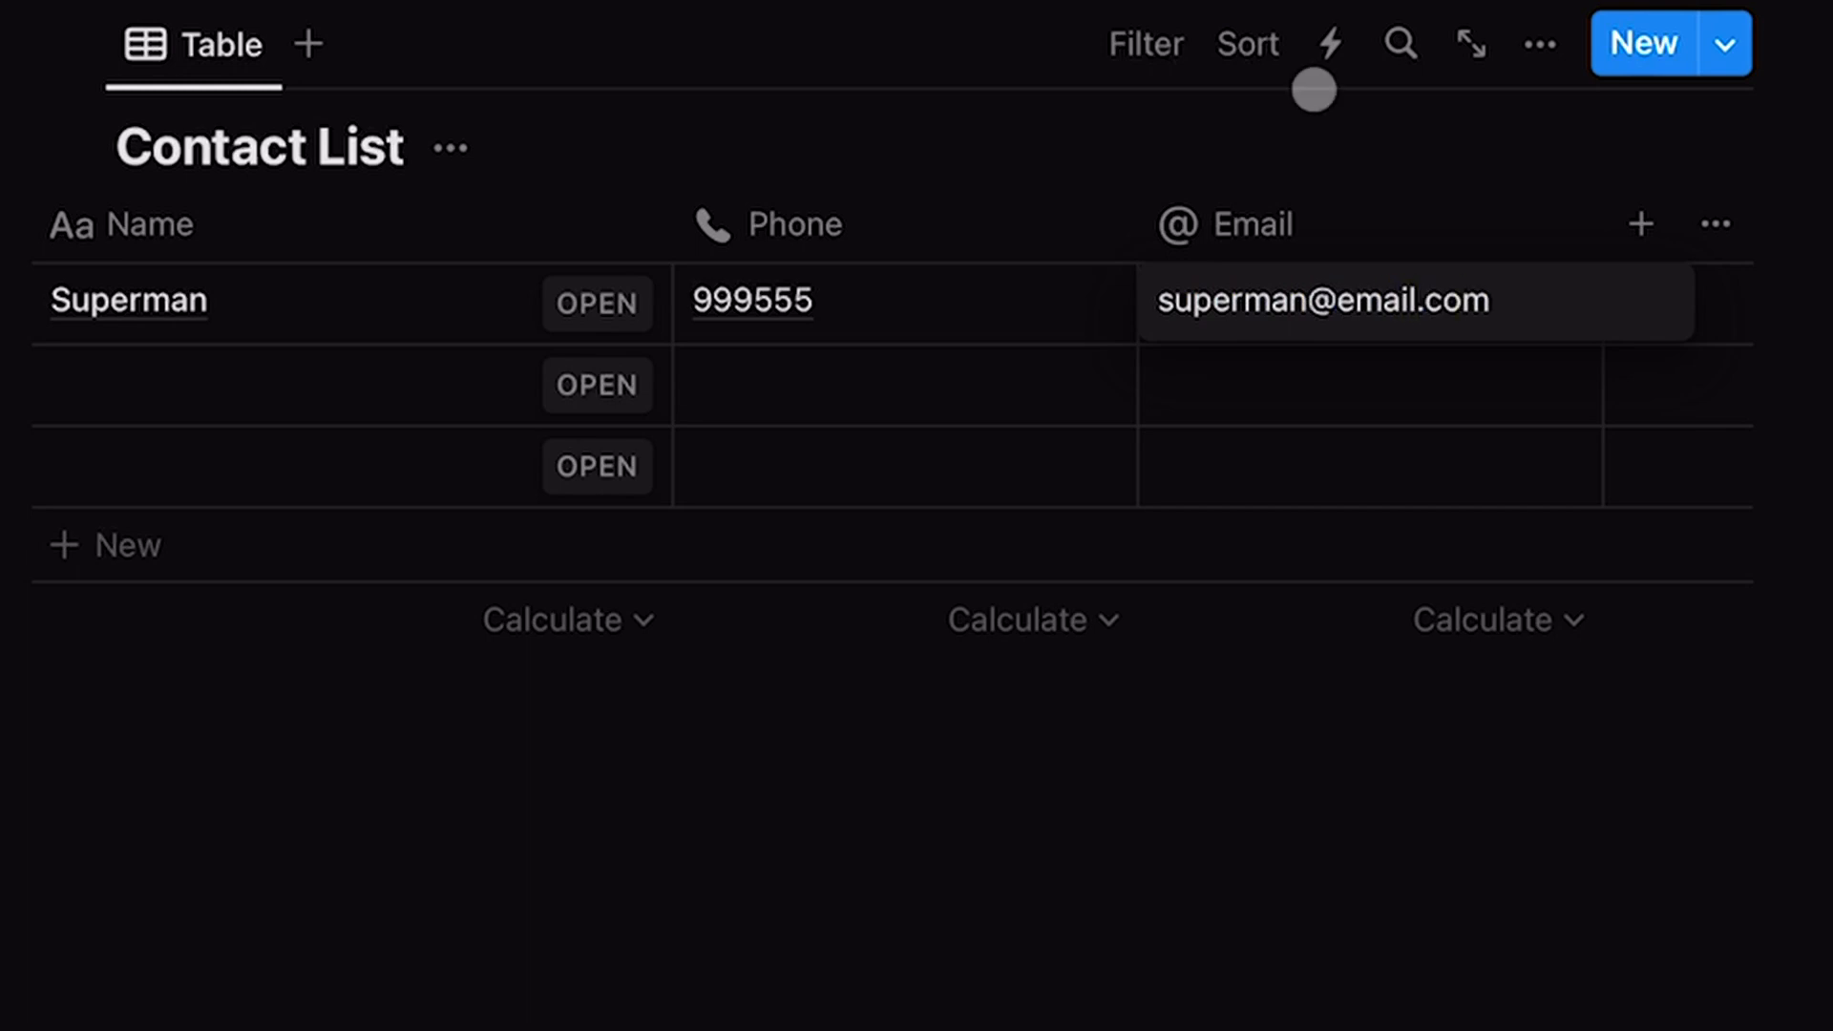
- Fill the second Contact List row with the name Batman, a phone number and an e-mail address
left_click(258, 381)
type("Batman")
left_click(876, 384)
type("1112222")
key("BackSpace")
left_click(1362, 389)
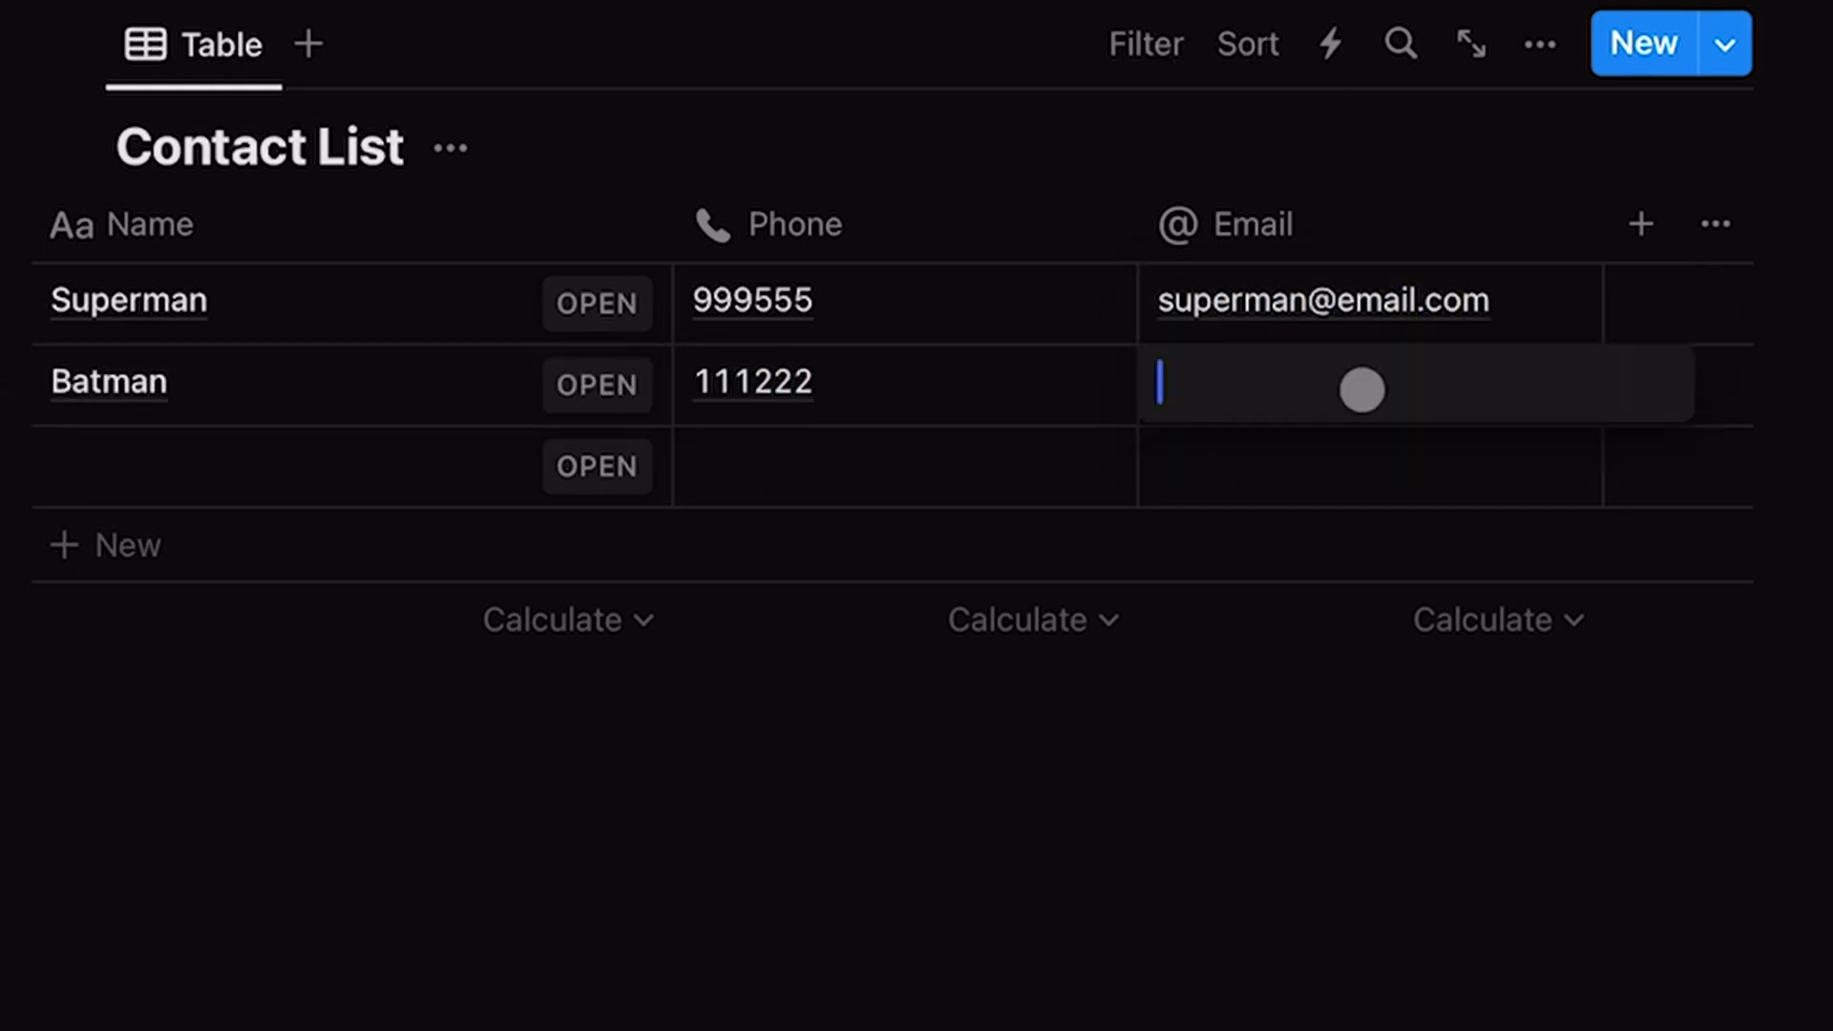
type("batcav")
key("BackSpace")
key("BackSpace")
key("BackSpace")
type("@")
key("BackSpace")
type("man@batcave.com")
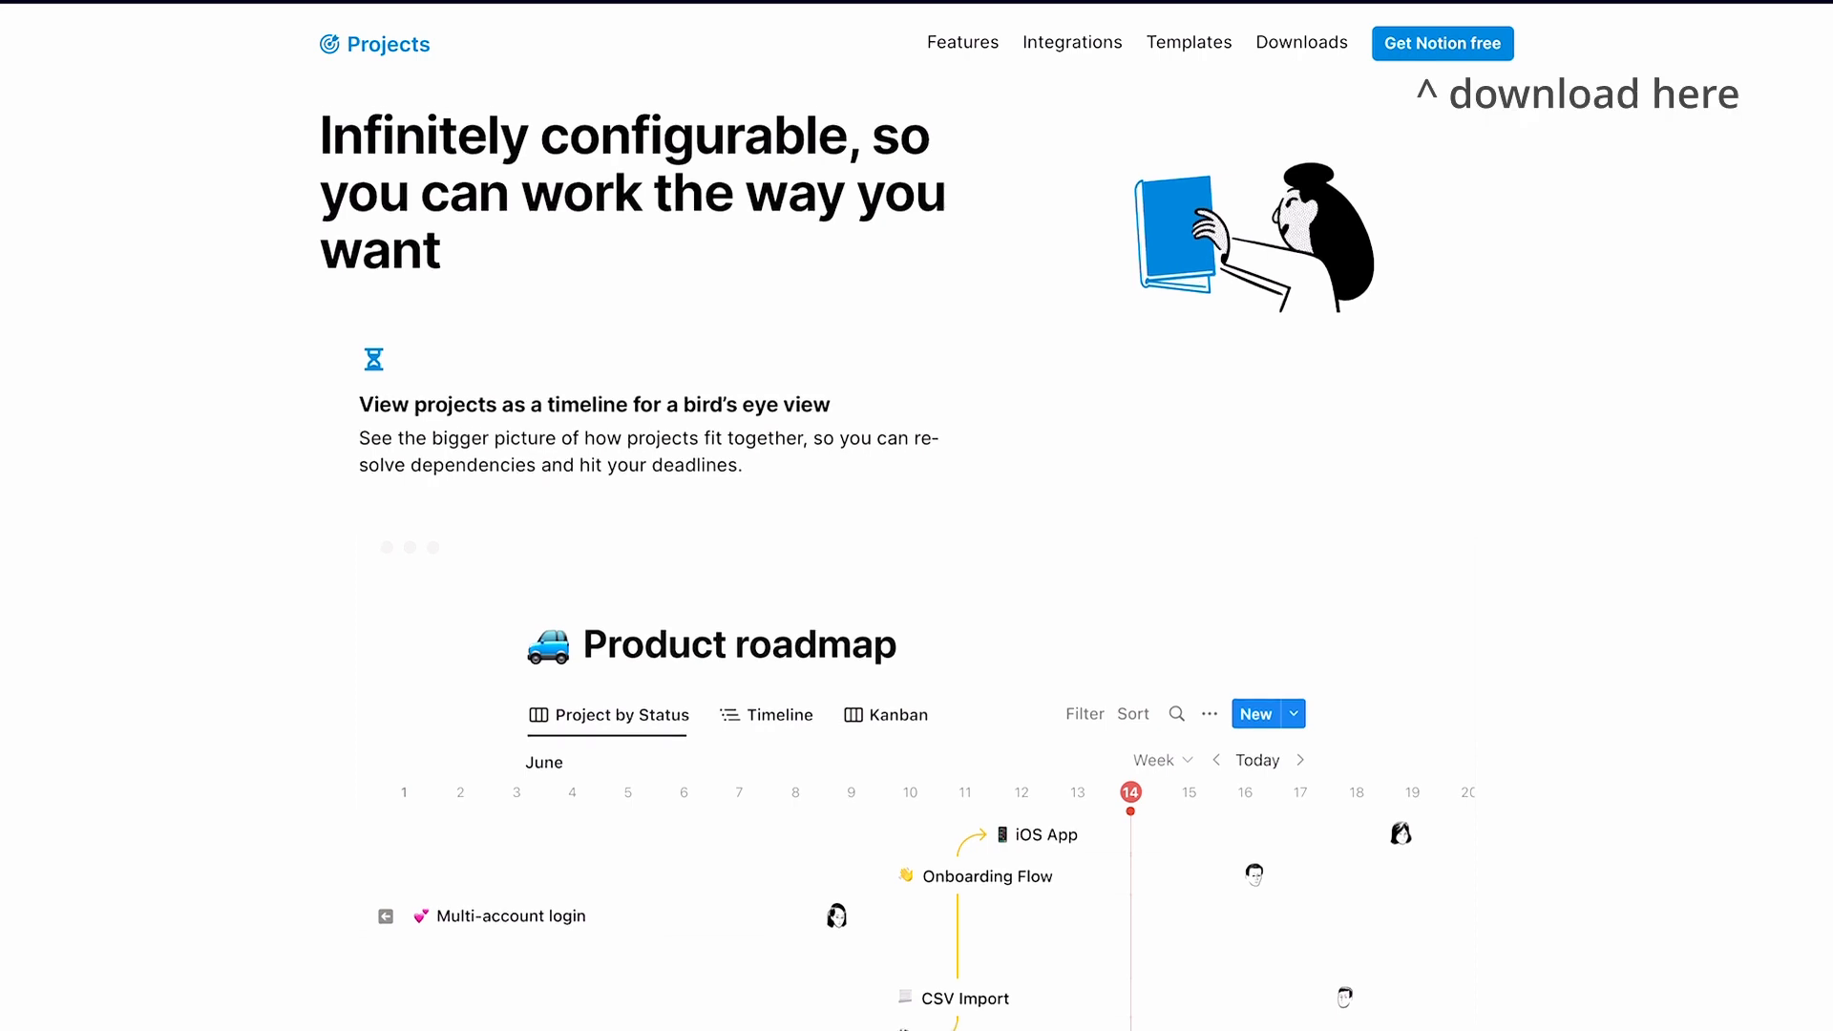
- Look over the Notion Projects web page, including its Product roadmap timeline example
scroll(897, 544, "down", 2)
scroll(897, 544, "down", 4)
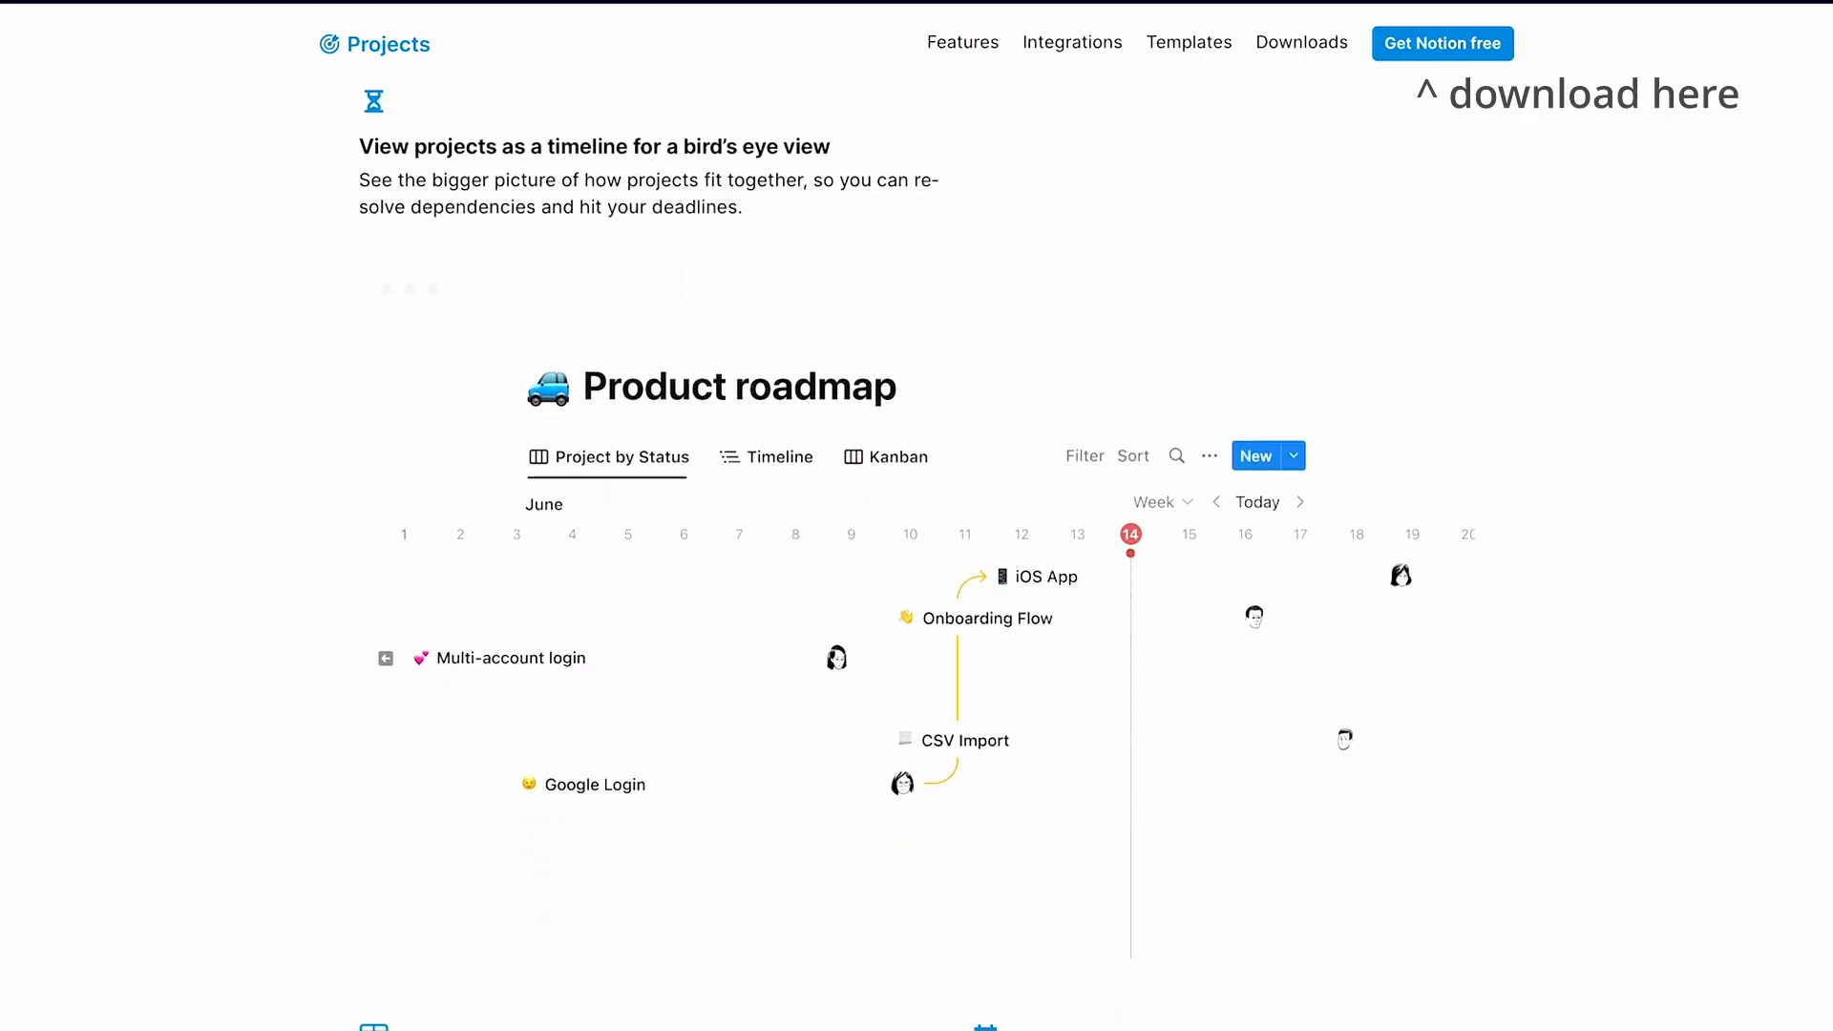
scroll(897, 544, "down", 5)
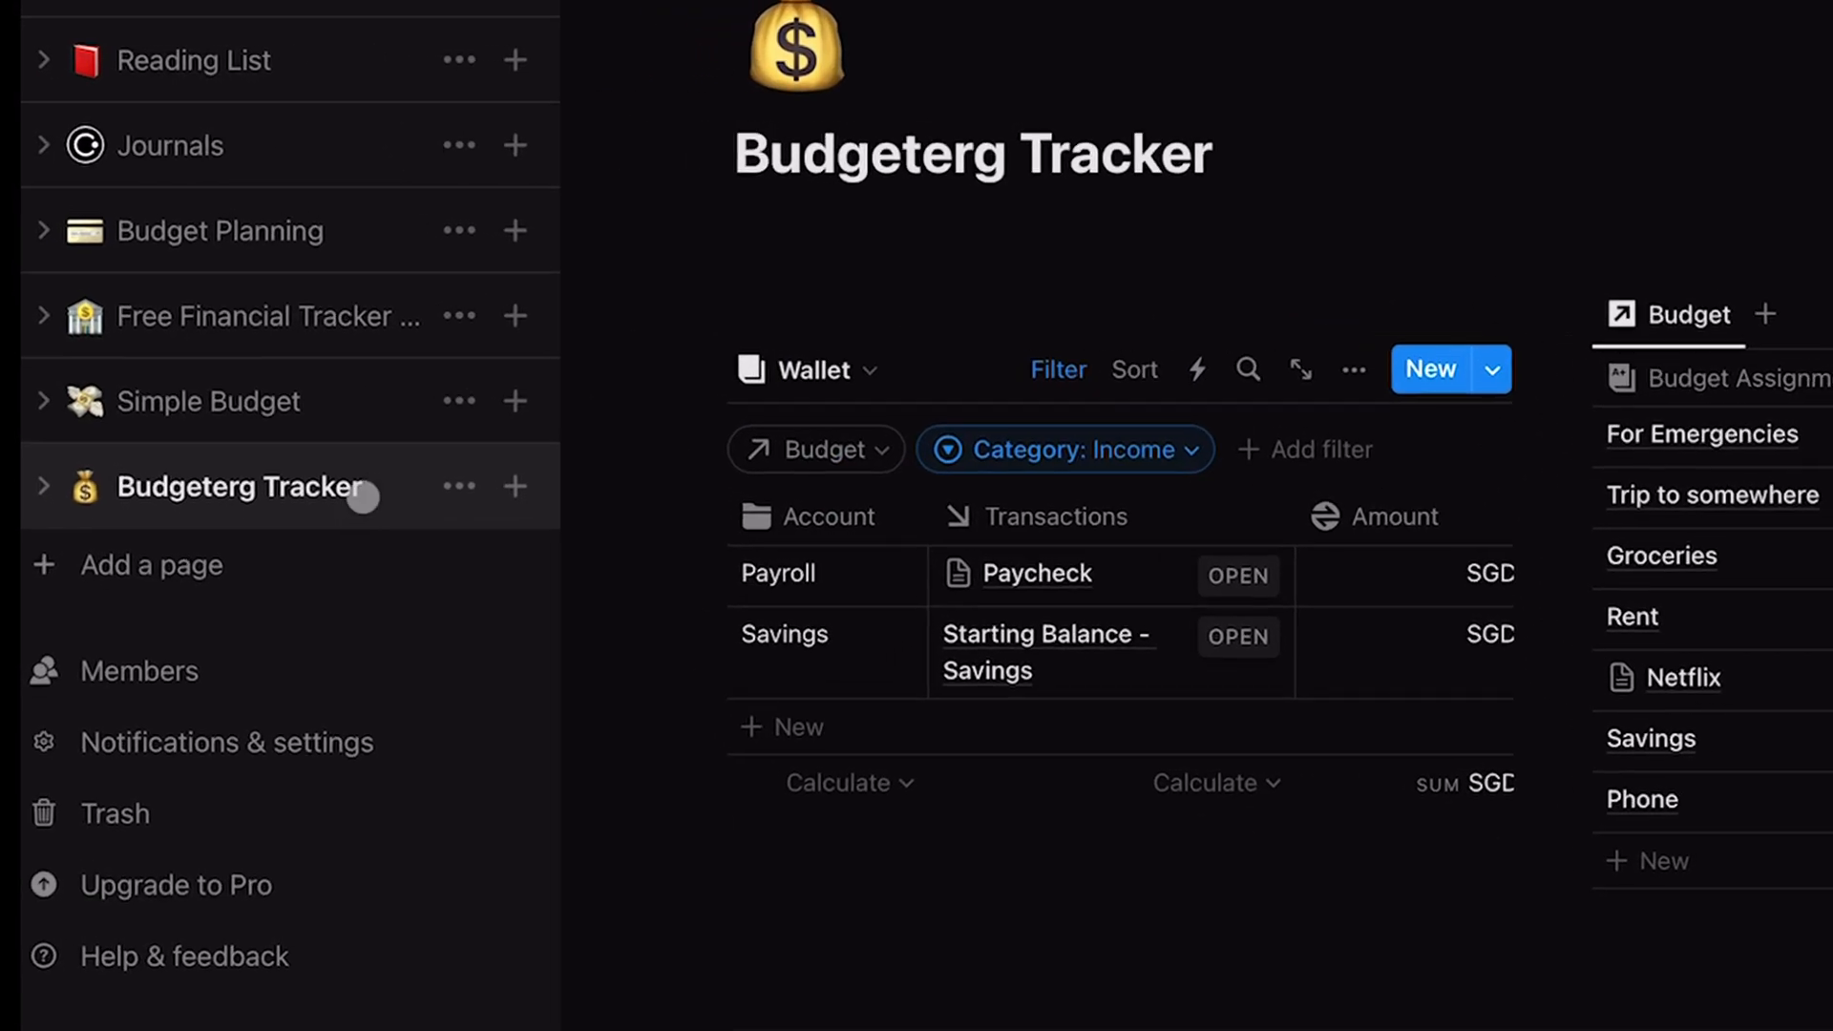
- Add a new page to the workspace, title it "Notion" and start it as an empty page
left_click(148, 563)
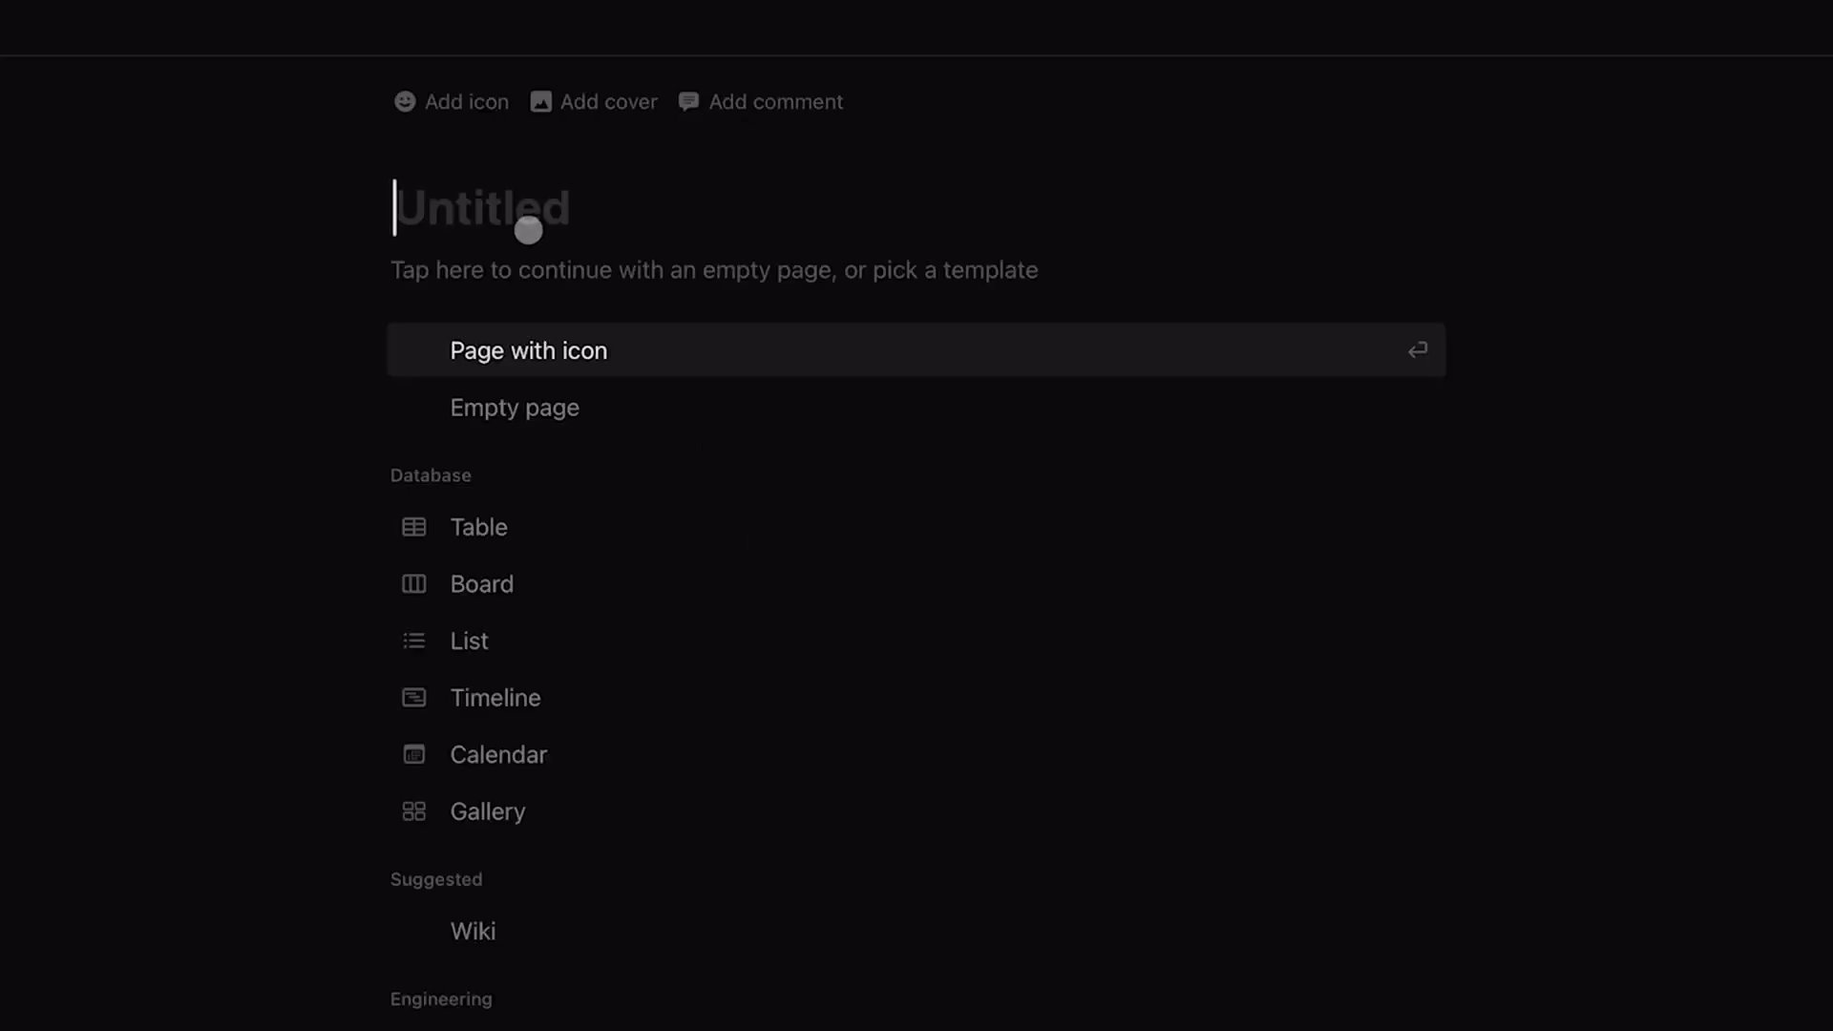
type("Notion")
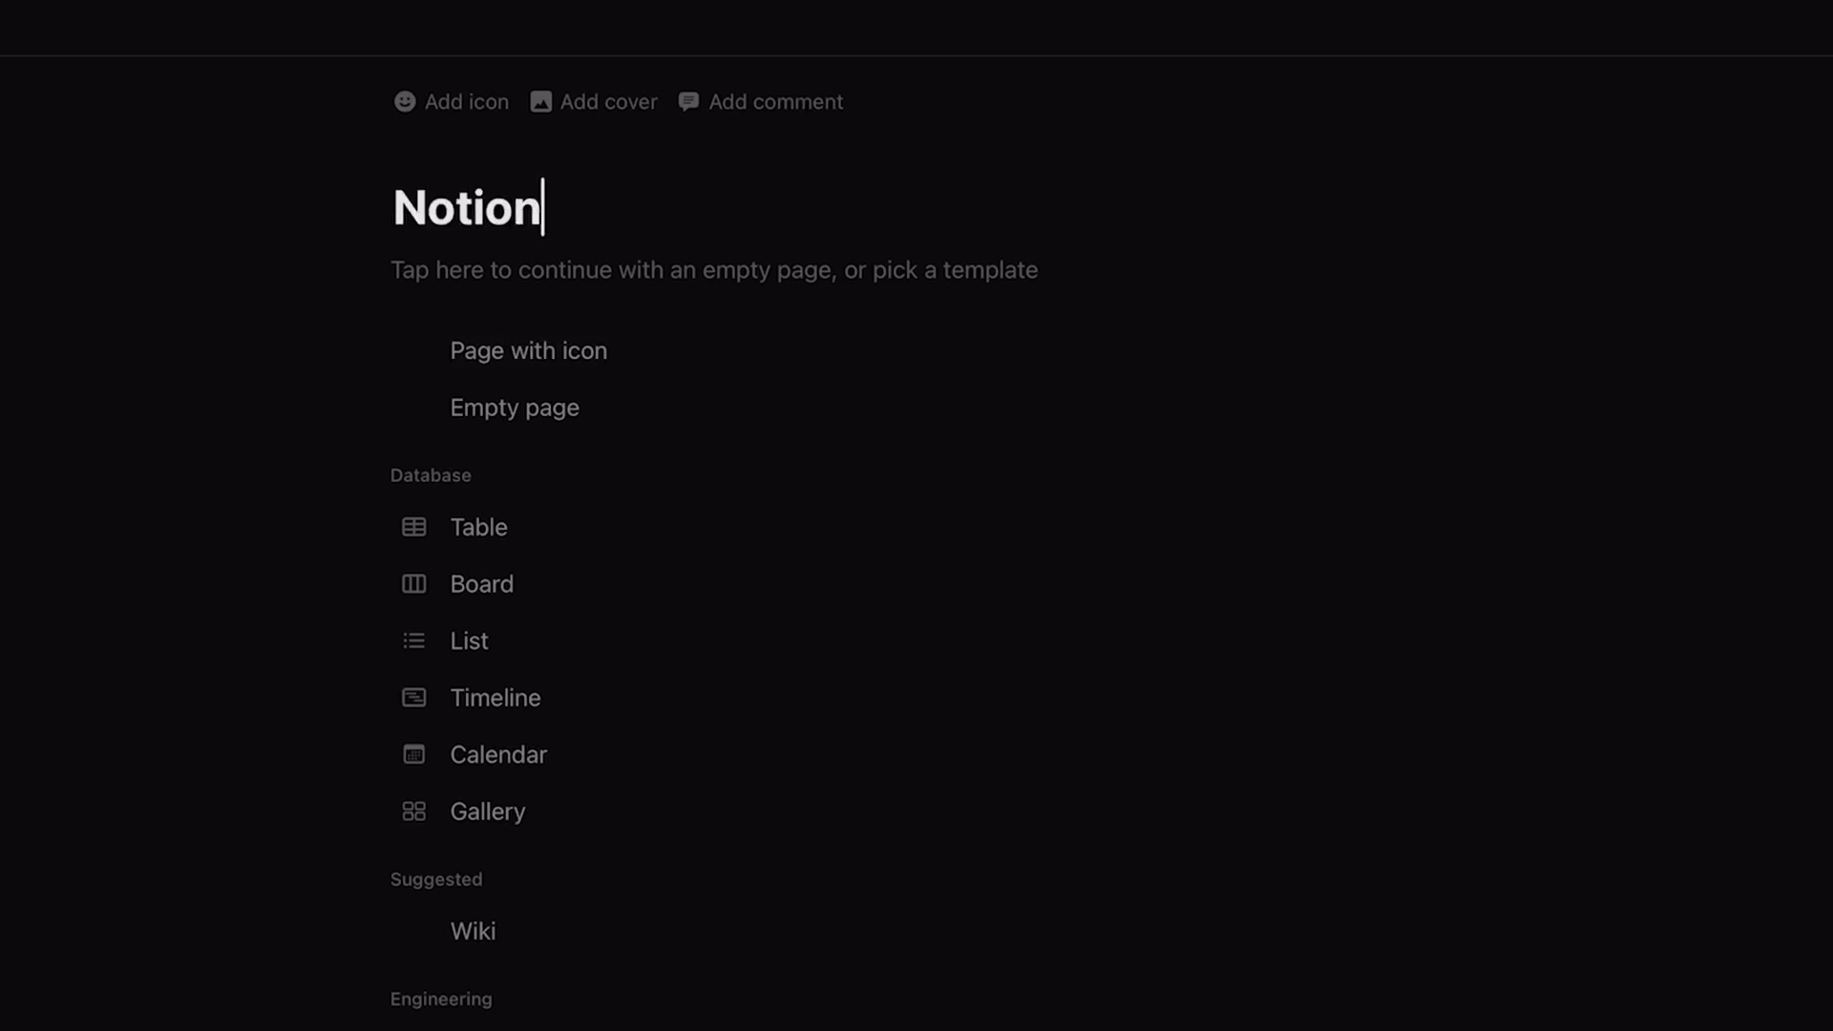
left_click(430, 415)
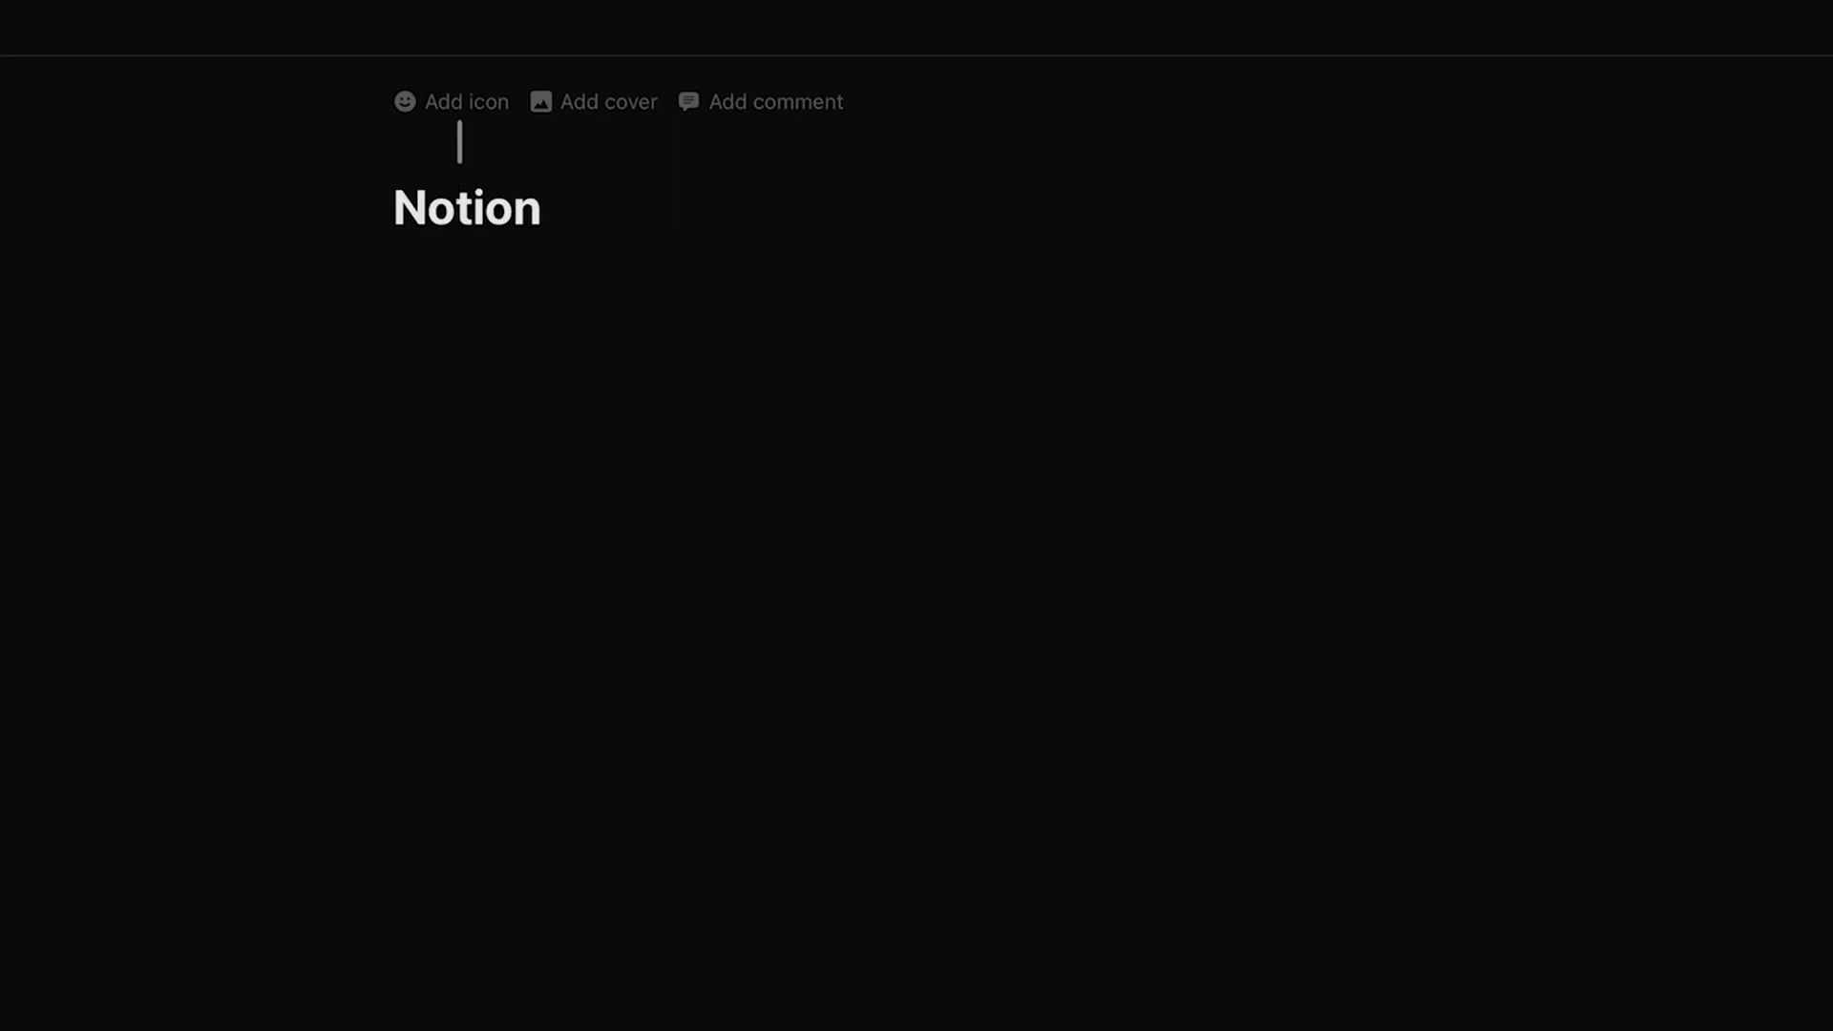
- Add a page icon and set it to the silver coin emoji from the recent ones
left_click(451, 102)
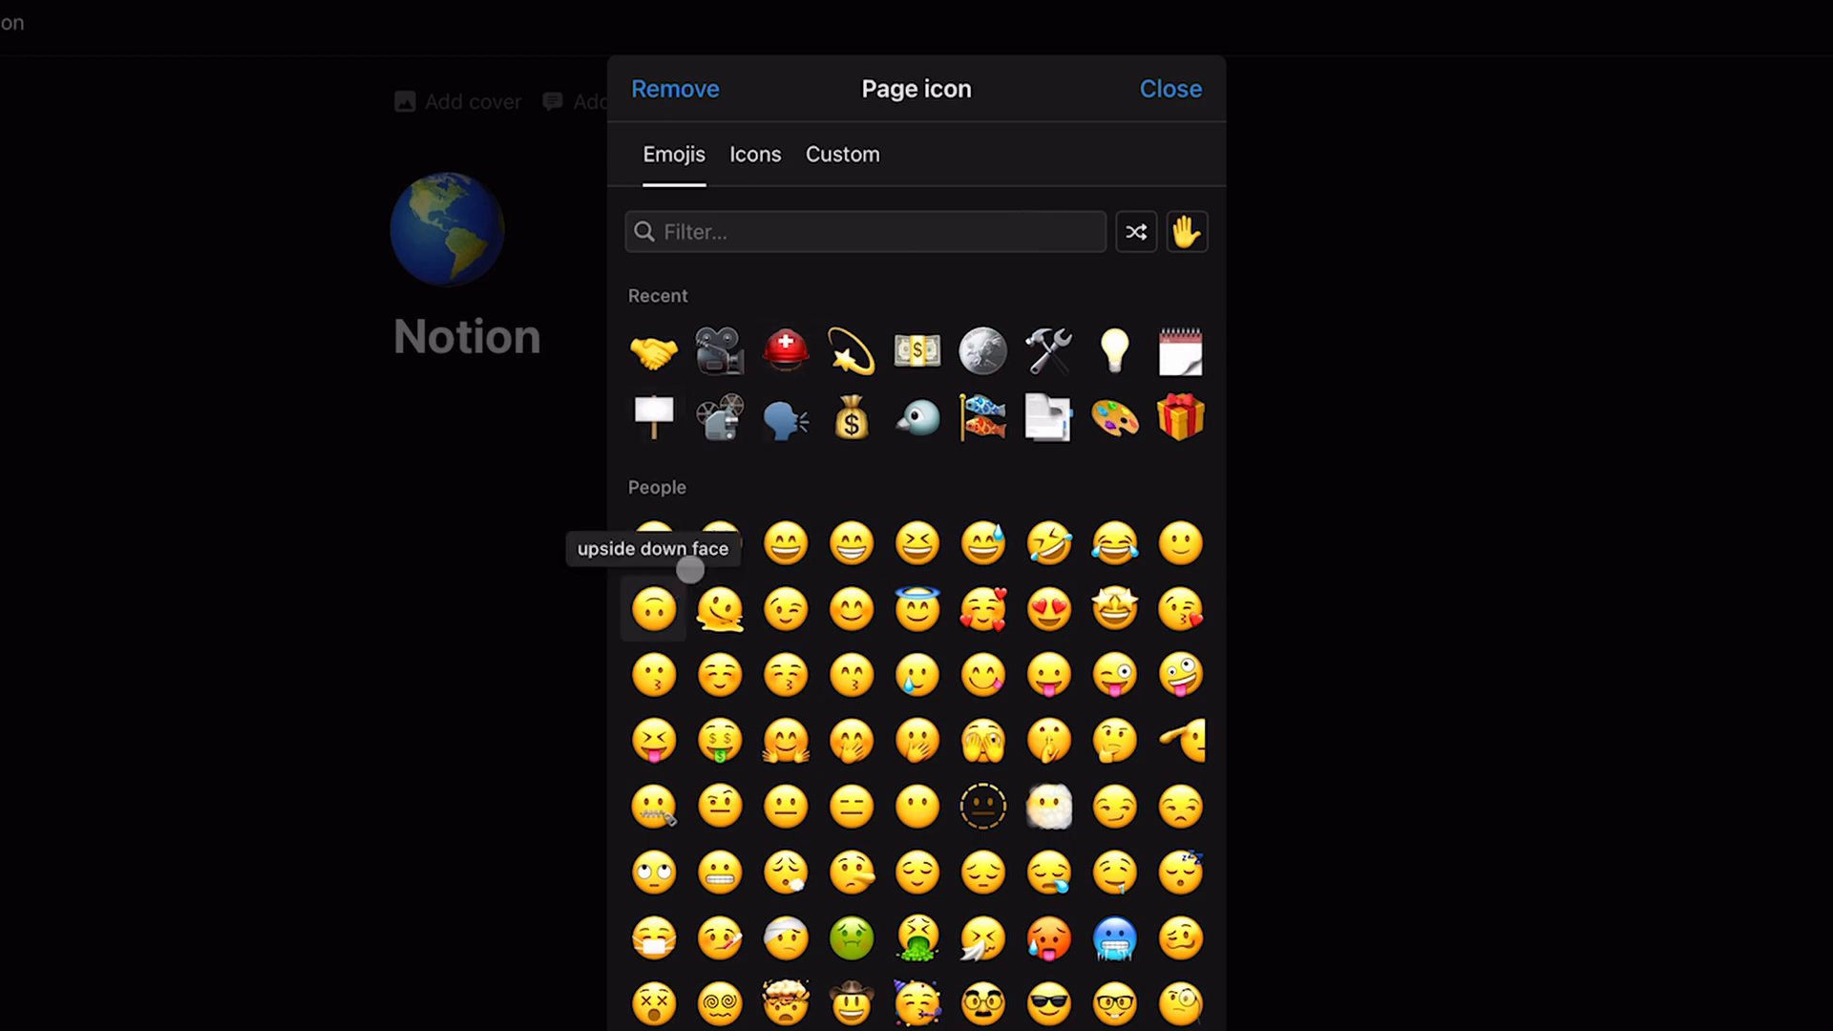
left_click(982, 352)
left_click(526, 522)
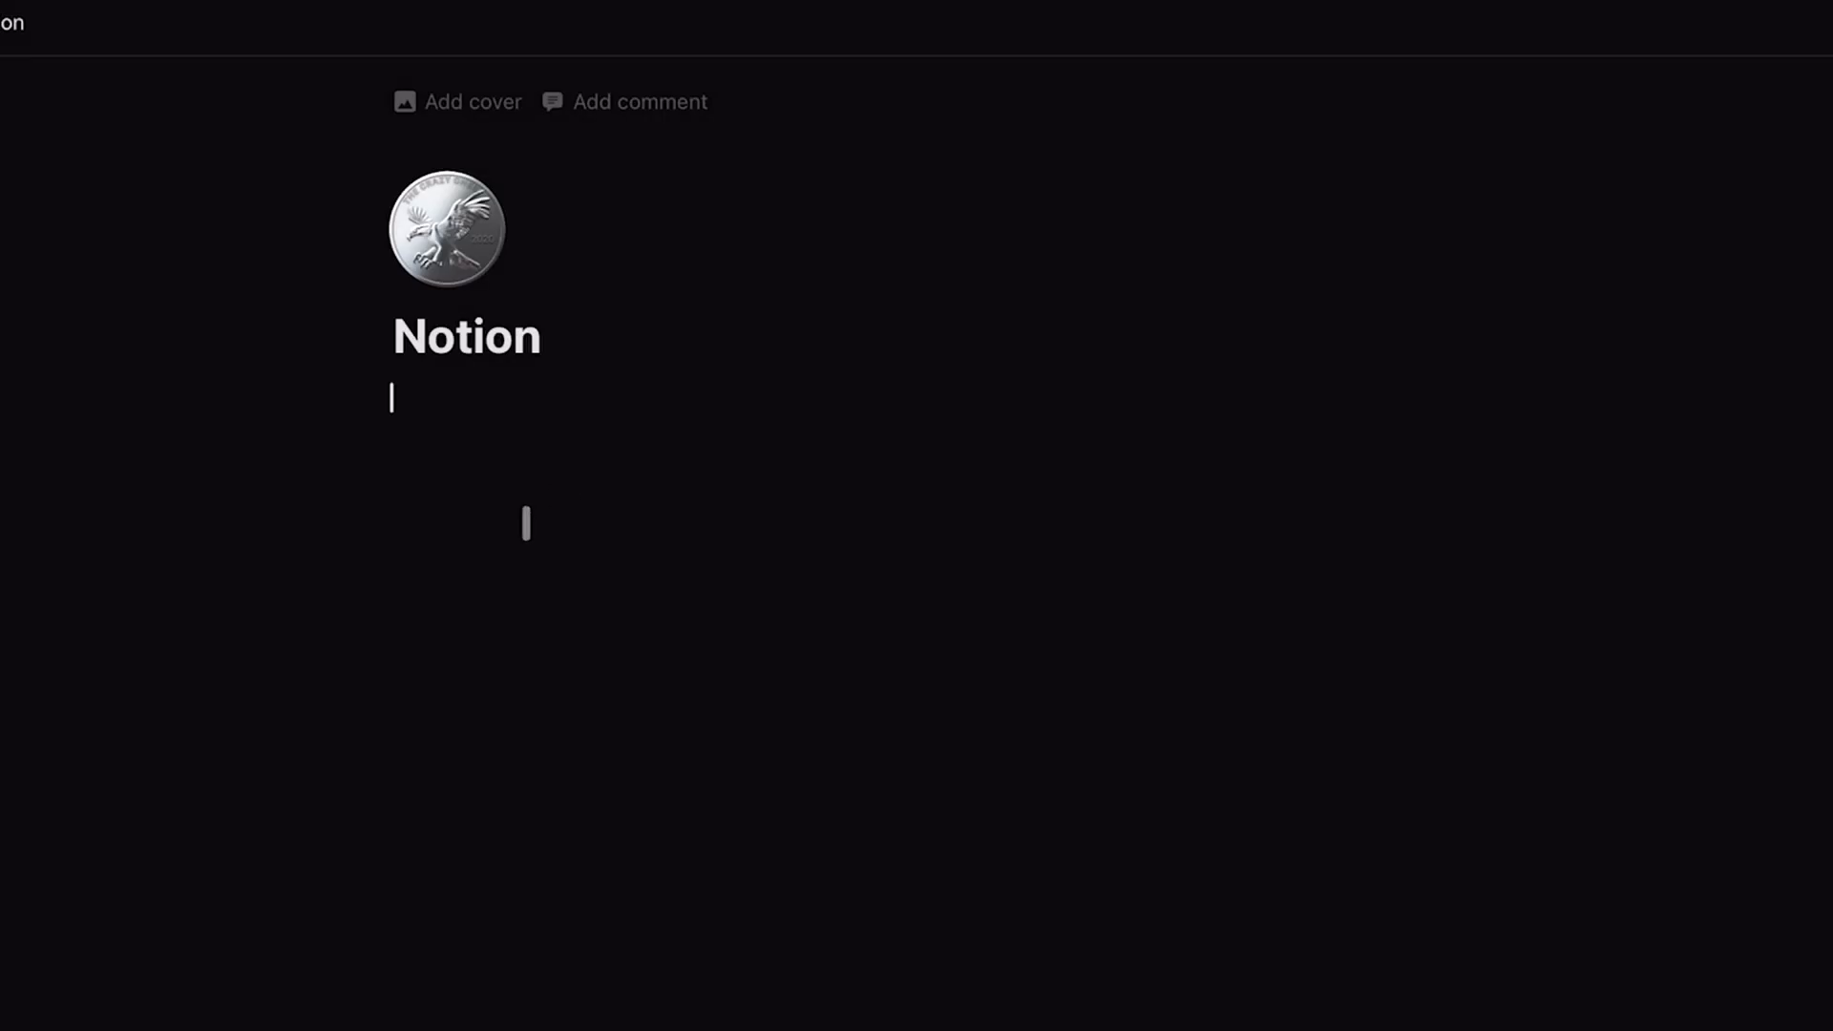
- Add a page cover and change it to the ring-shaped nebula image from the James Webb Telescope gallery
left_click(444, 105)
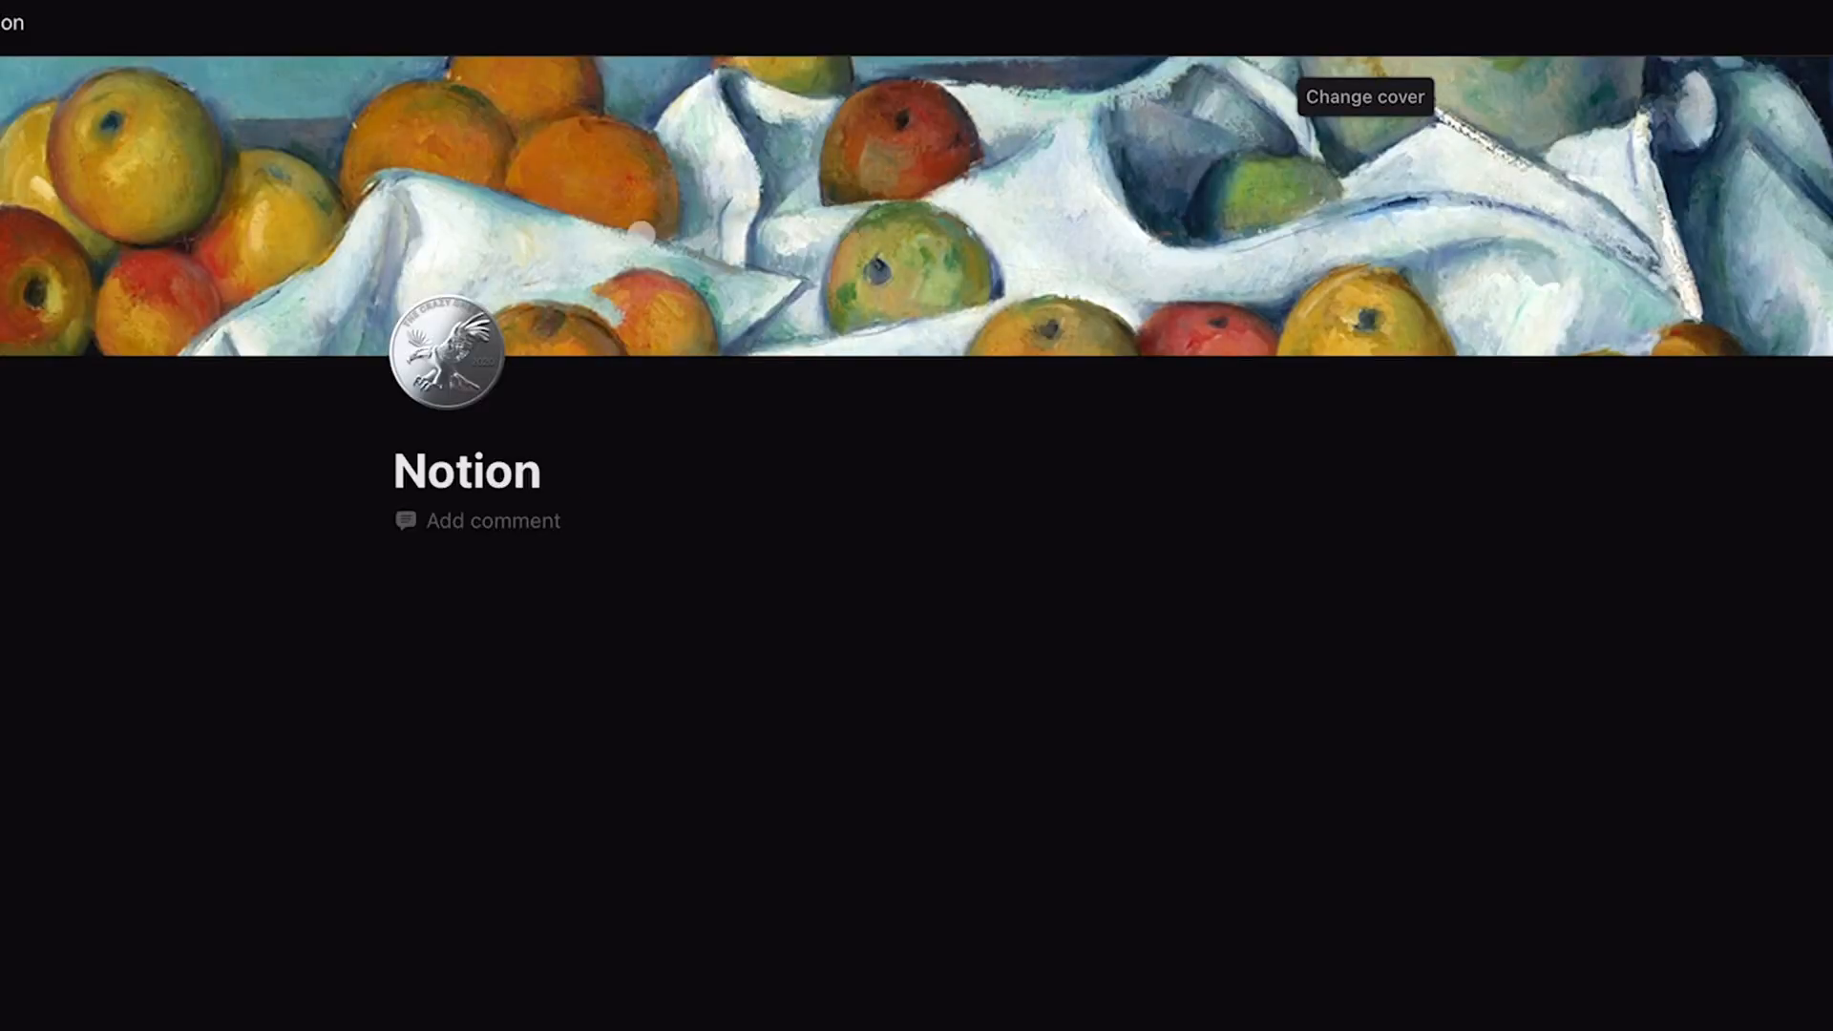
left_click(1395, 98)
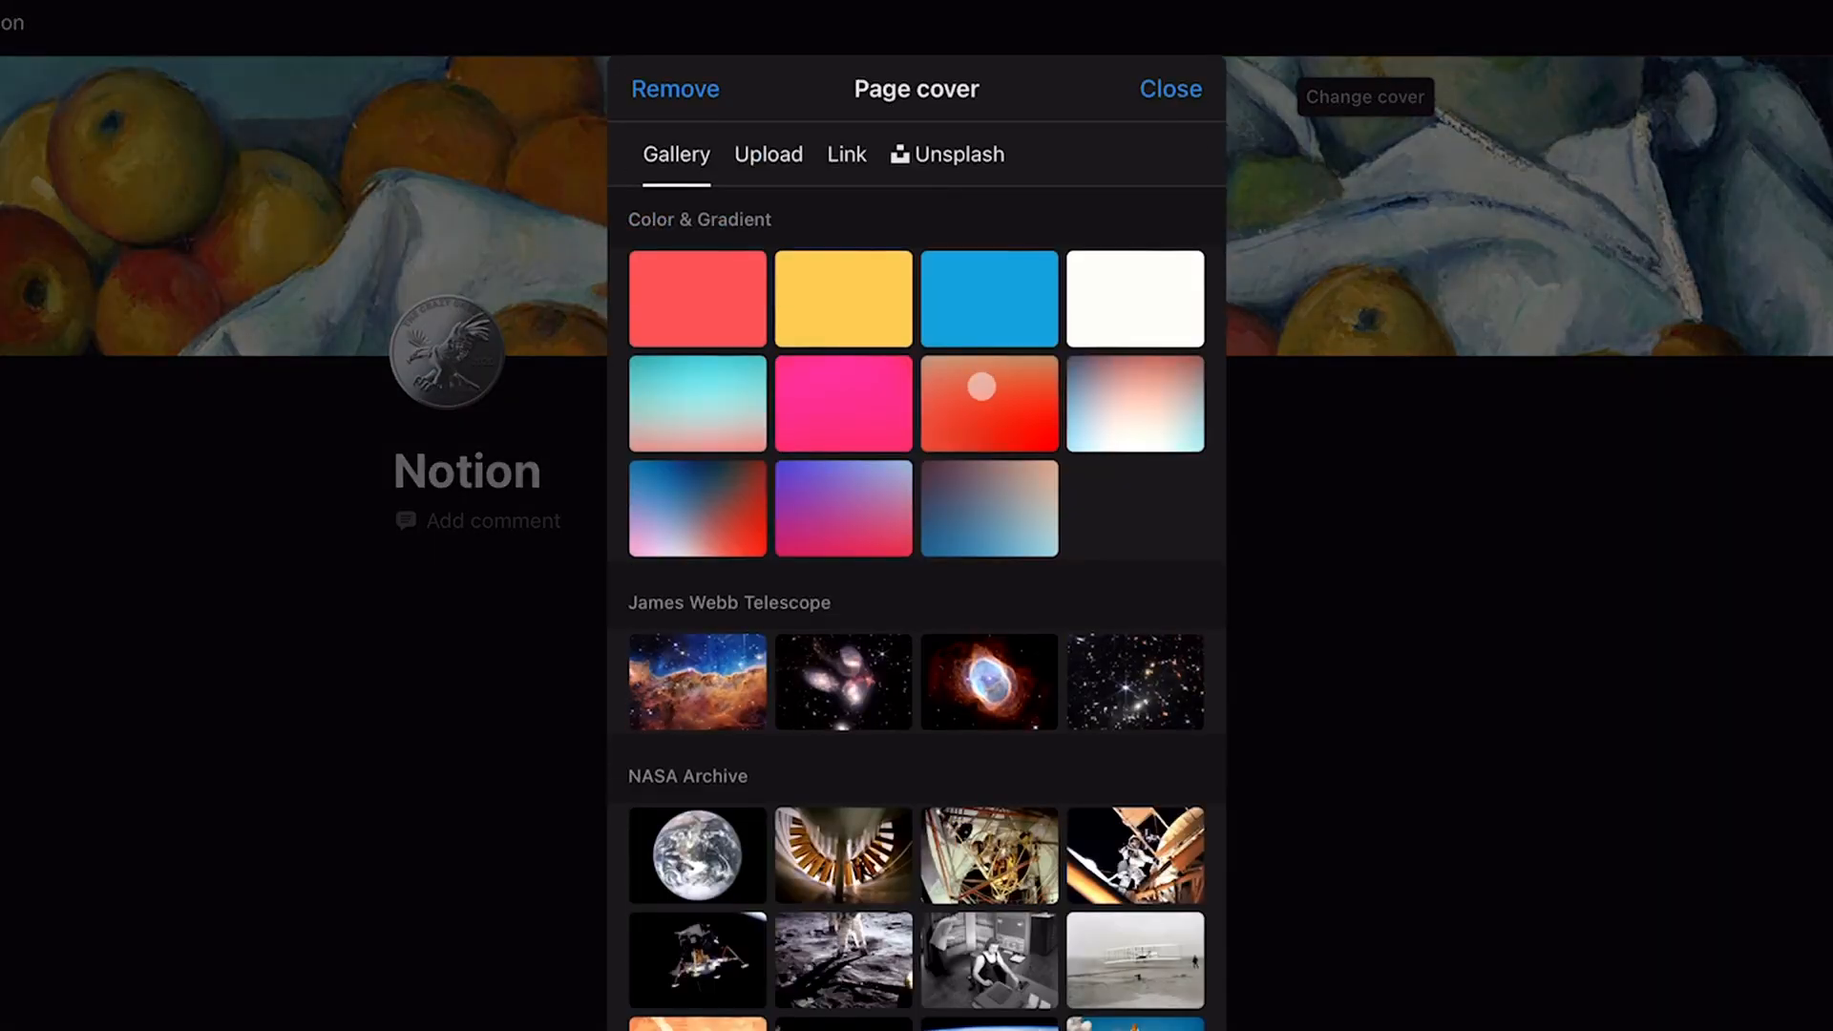
left_click(986, 688)
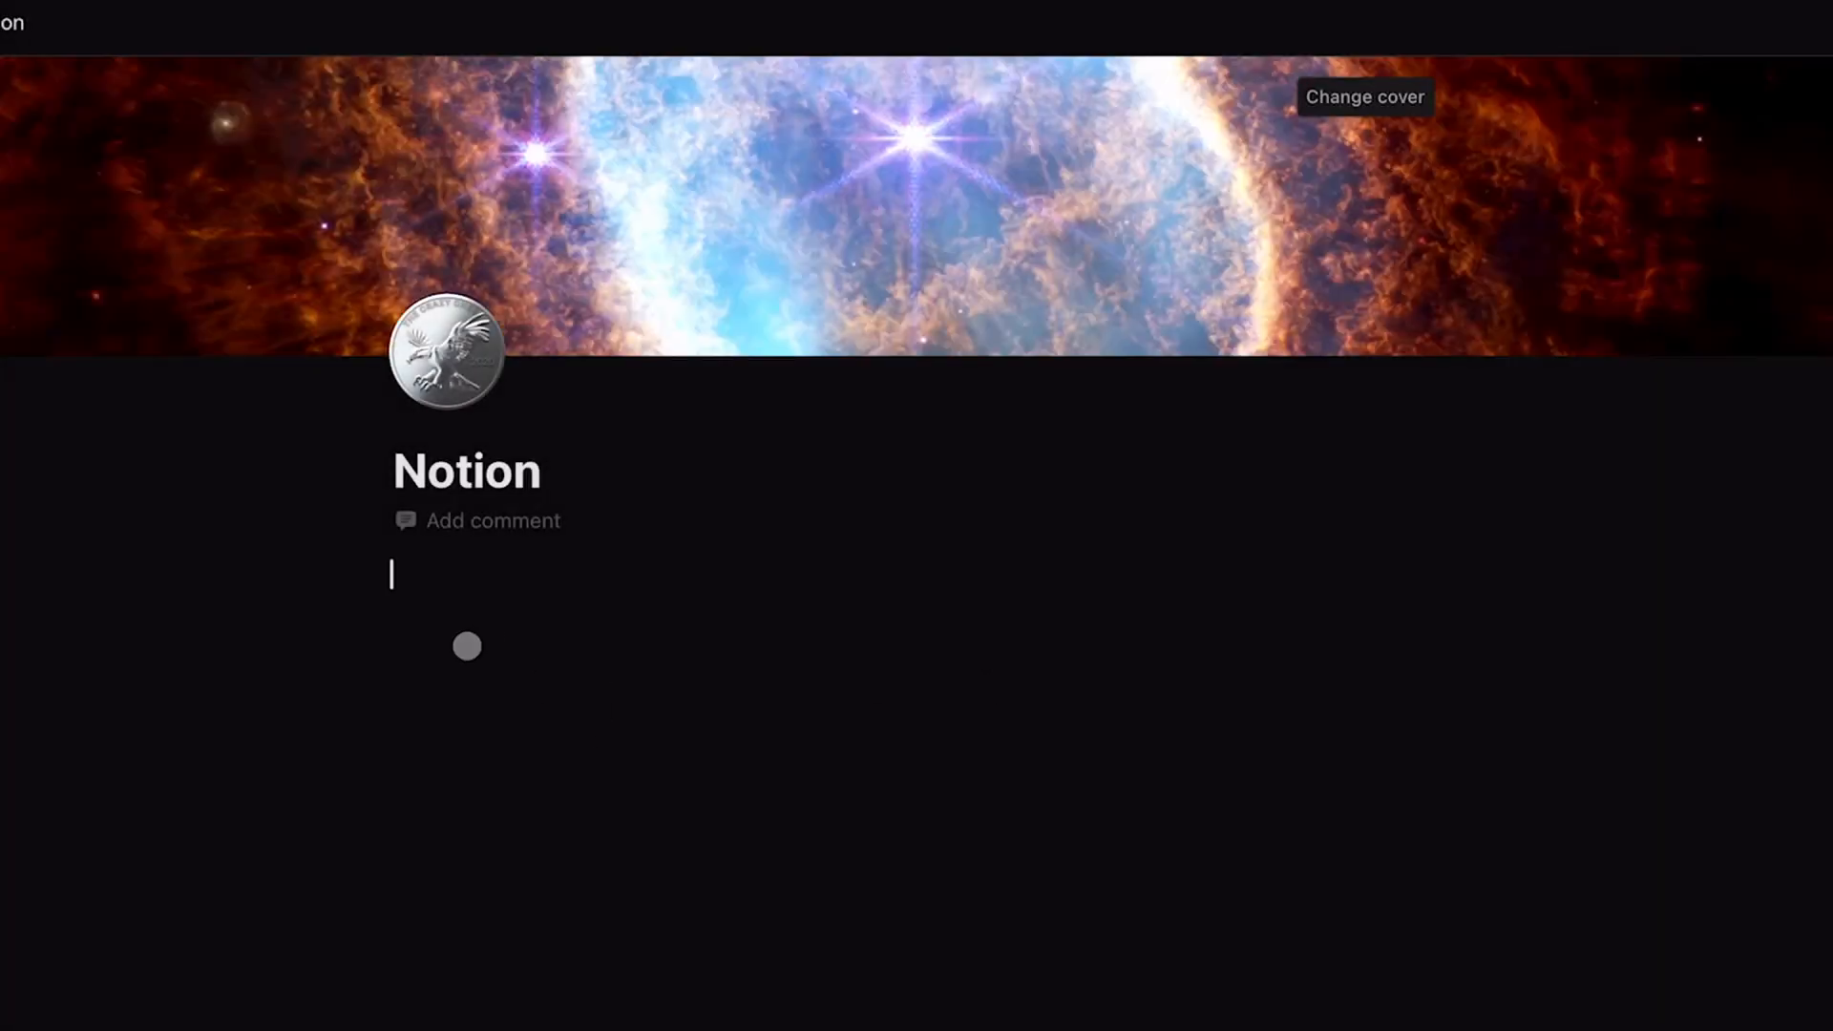
- Write the line "What is Notion?" in the page body and leave a blank line beneath it
type("What is notio")
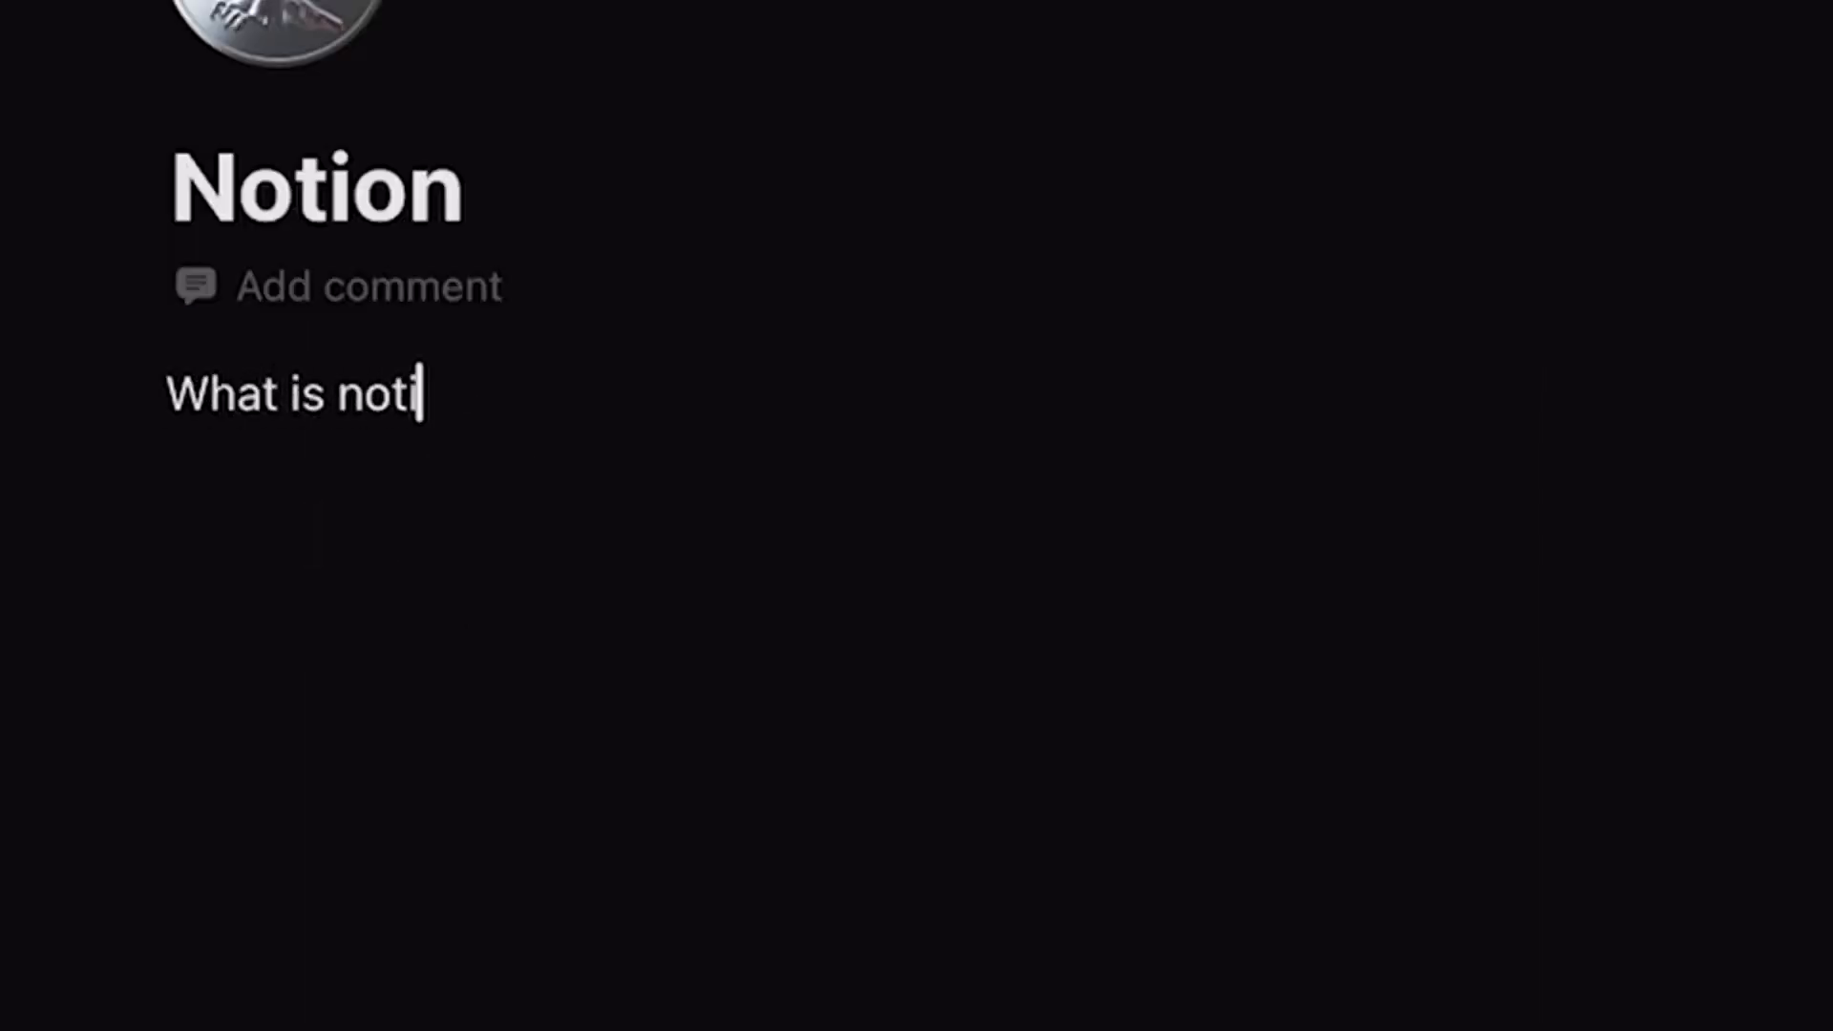
key("BackSpace")
key("BackSpace")
key("BackSpace")
key("BackSpace")
key("BackSpace")
type("Notion")
key("Return")
key("BackSpace")
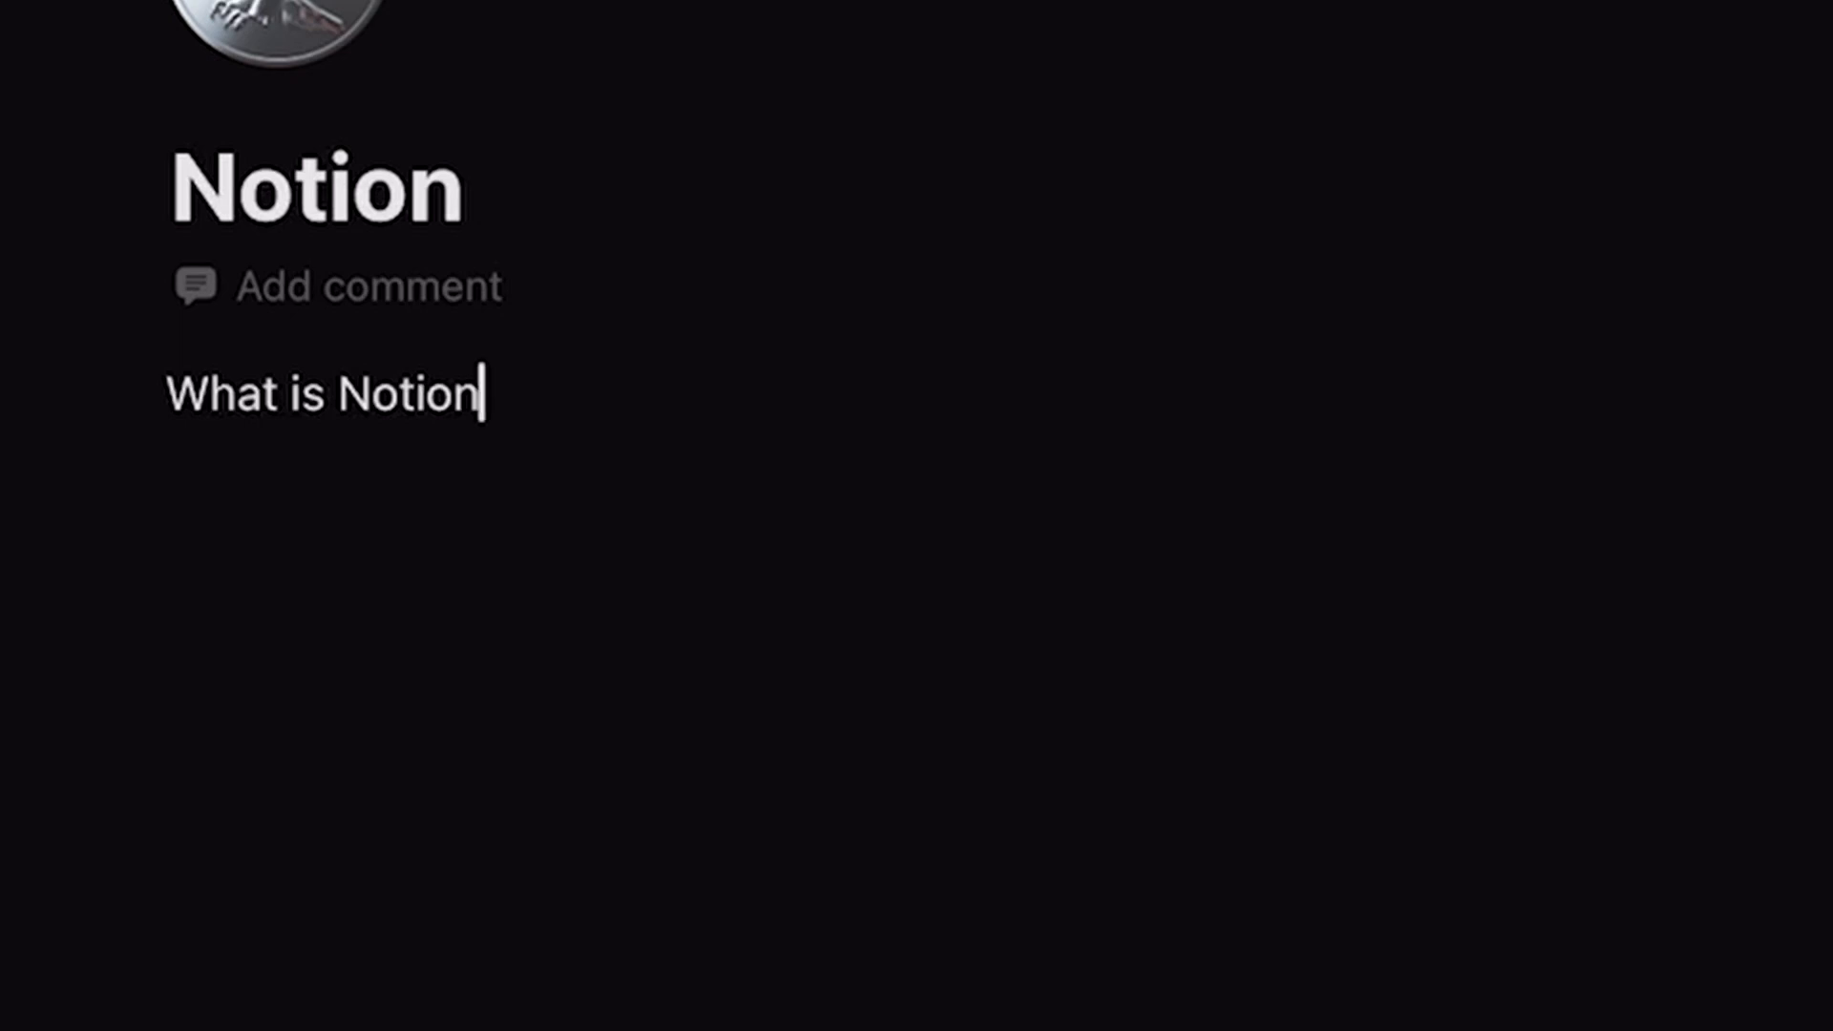
type("?")
key("Return")
key("Return")
- Insert a Heading 1 block below the question and give it the text "Header 1"
type("/")
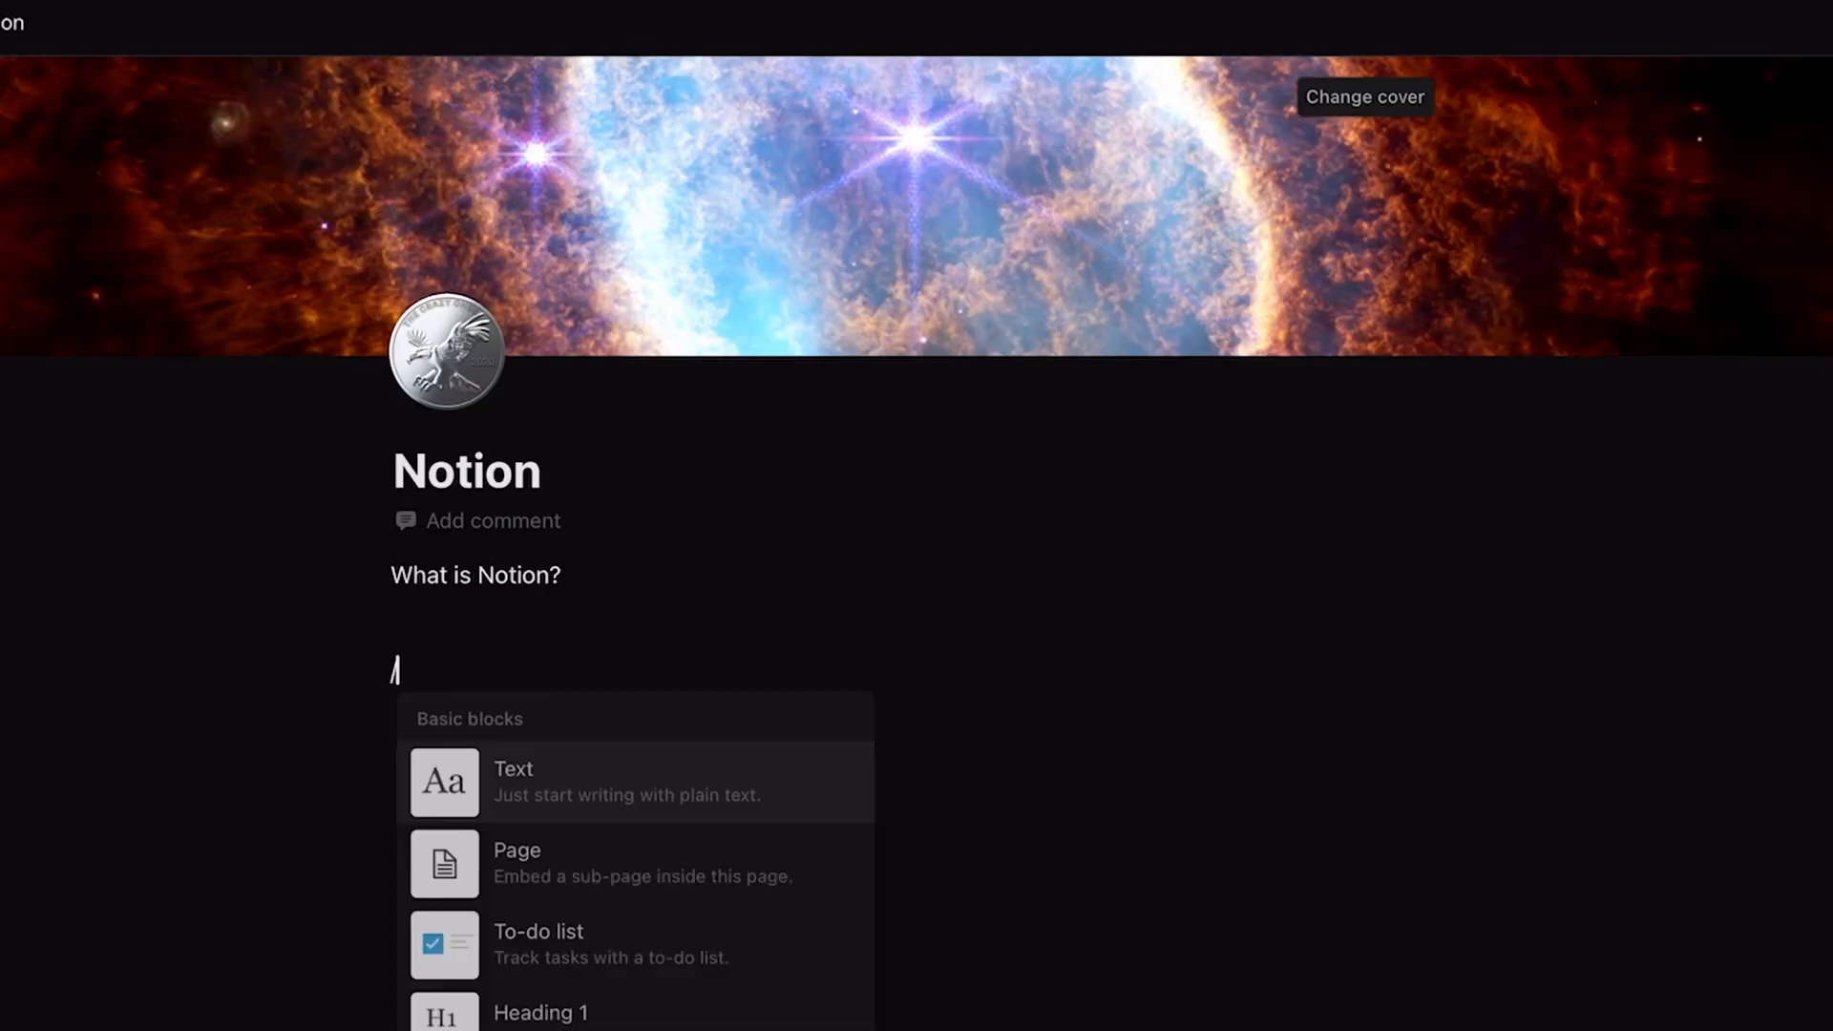
type("hea")
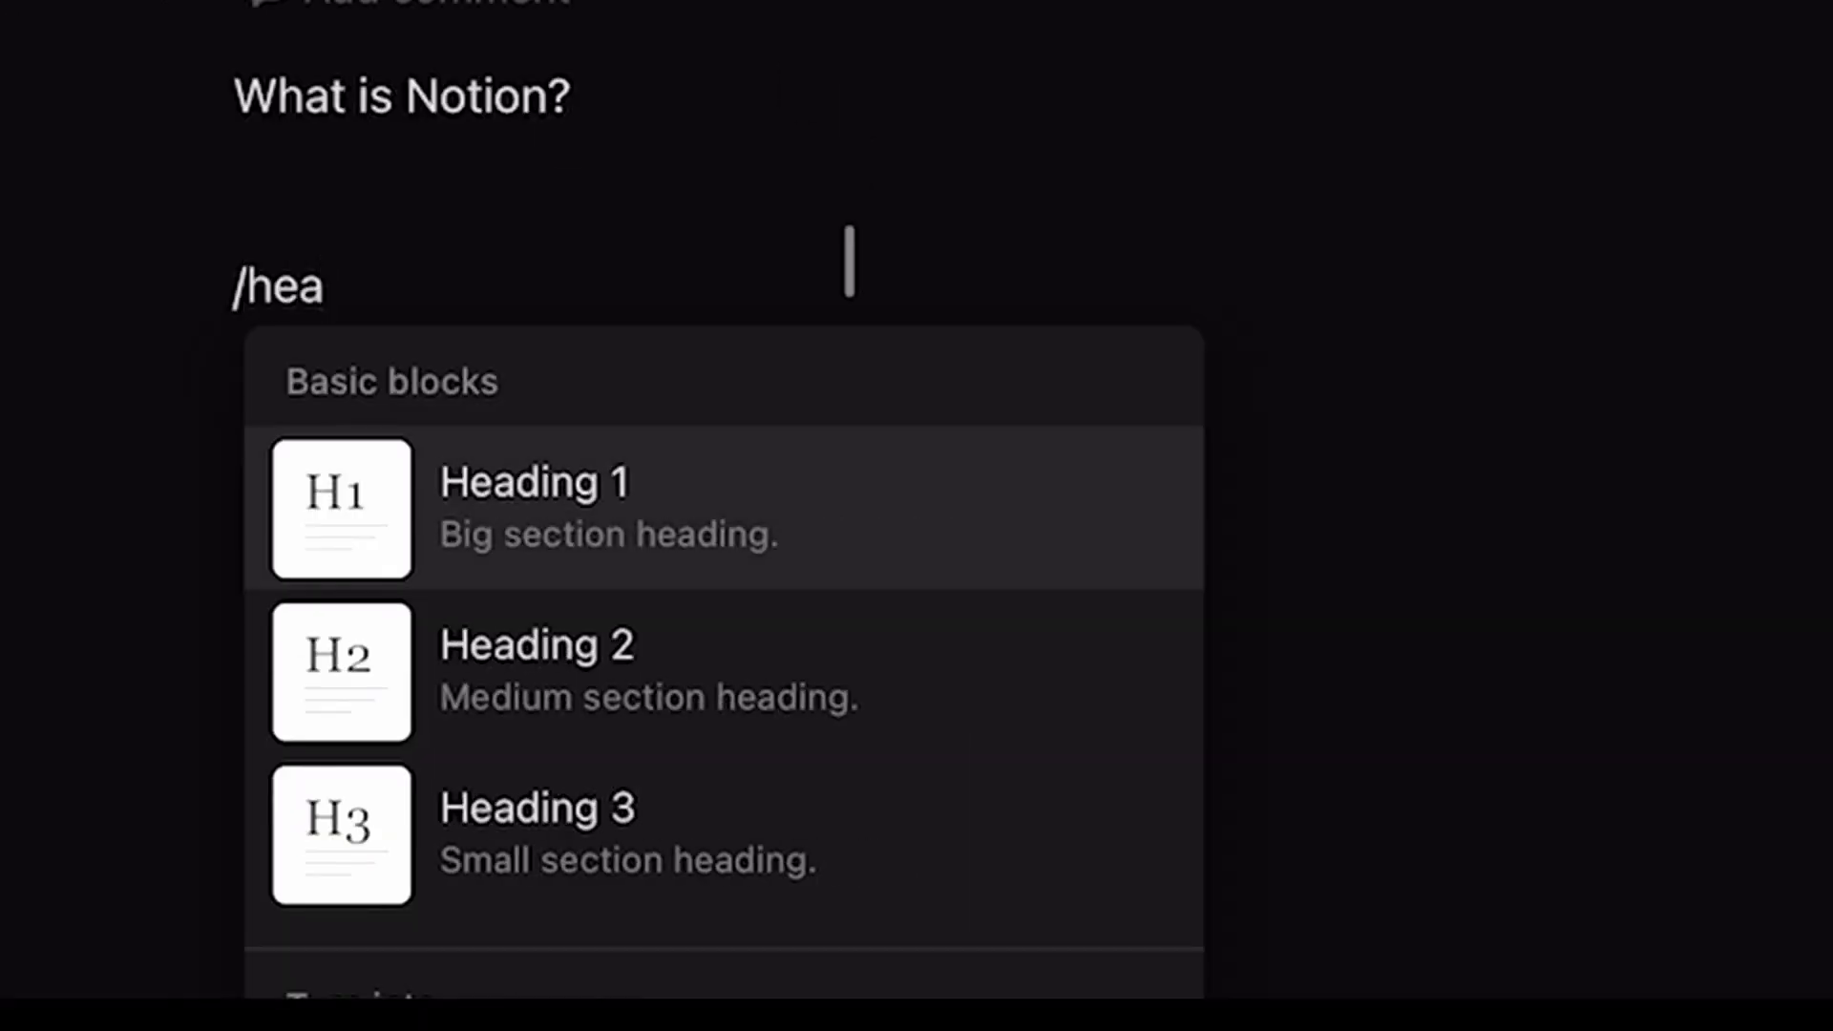
left_click(524, 528)
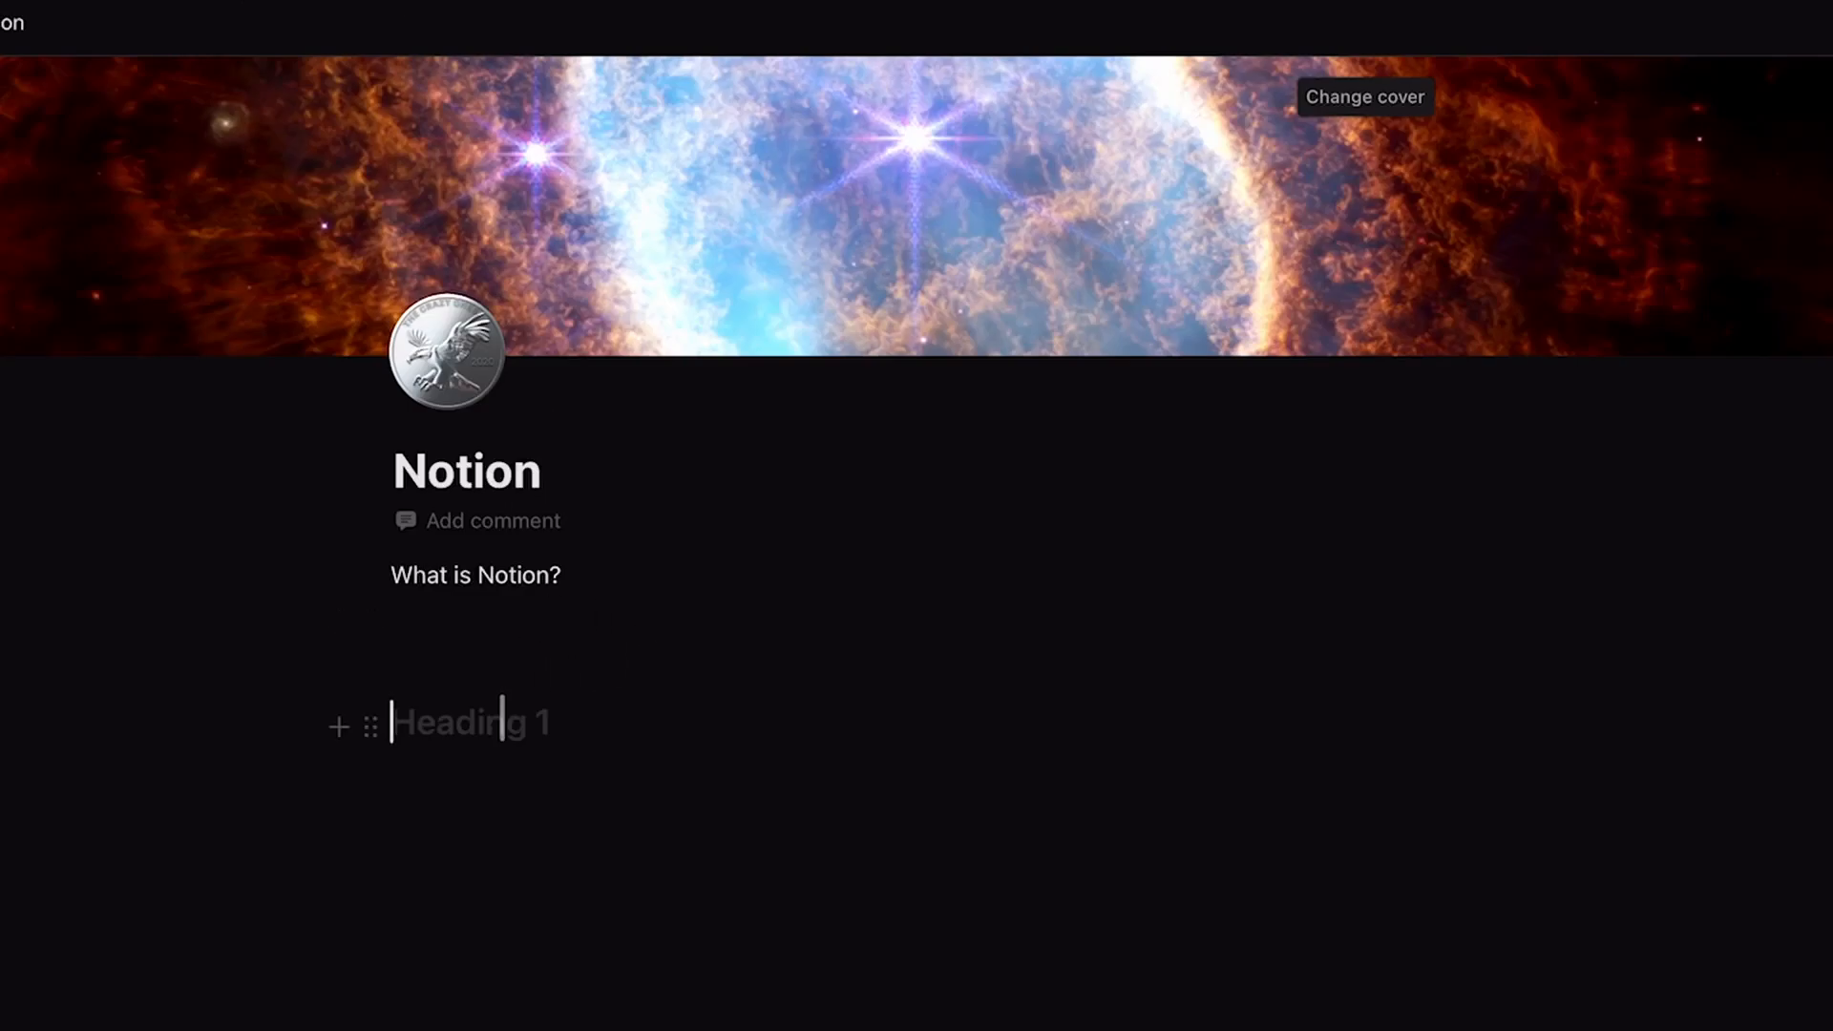
type("Header 1")
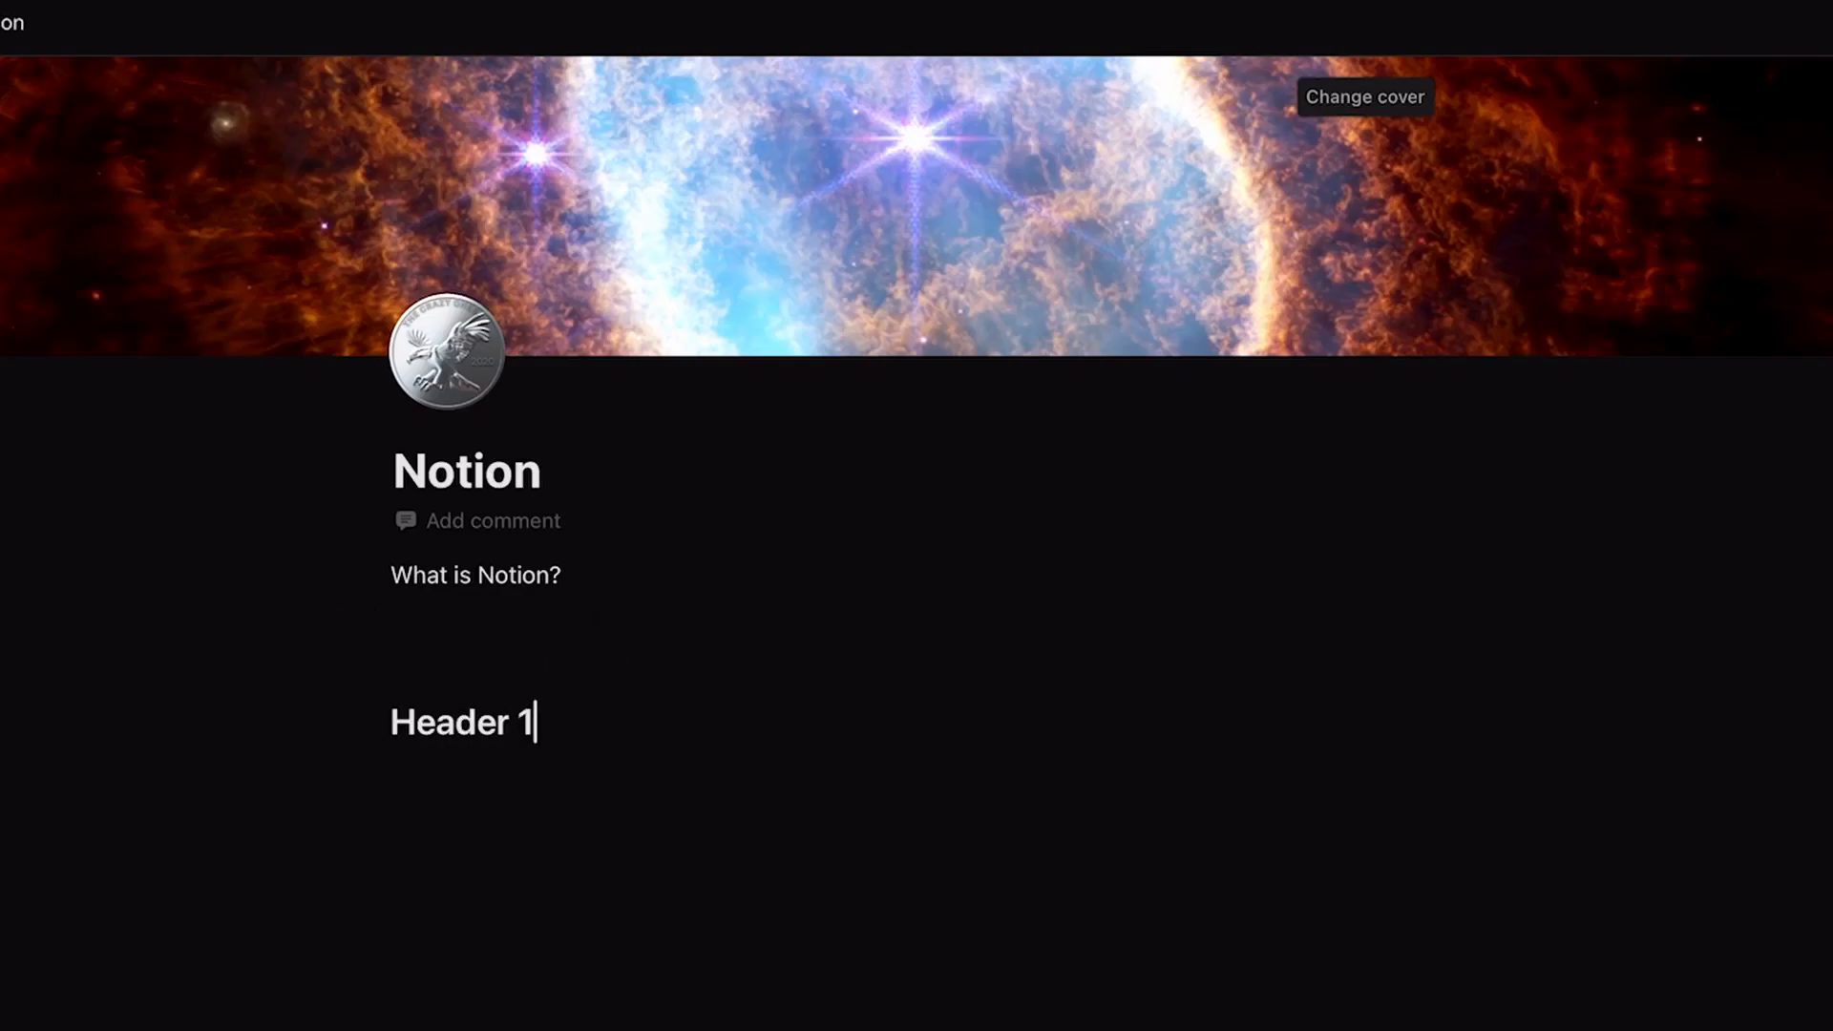
- Replace the heading's text with "Uses"
key("BackSpace")
key("BackSpace")
key("BackSpace")
key("BackSpace")
key("BackSpace")
key("BackSpace")
key("BackSpace")
key("BackSpace")
type("User")
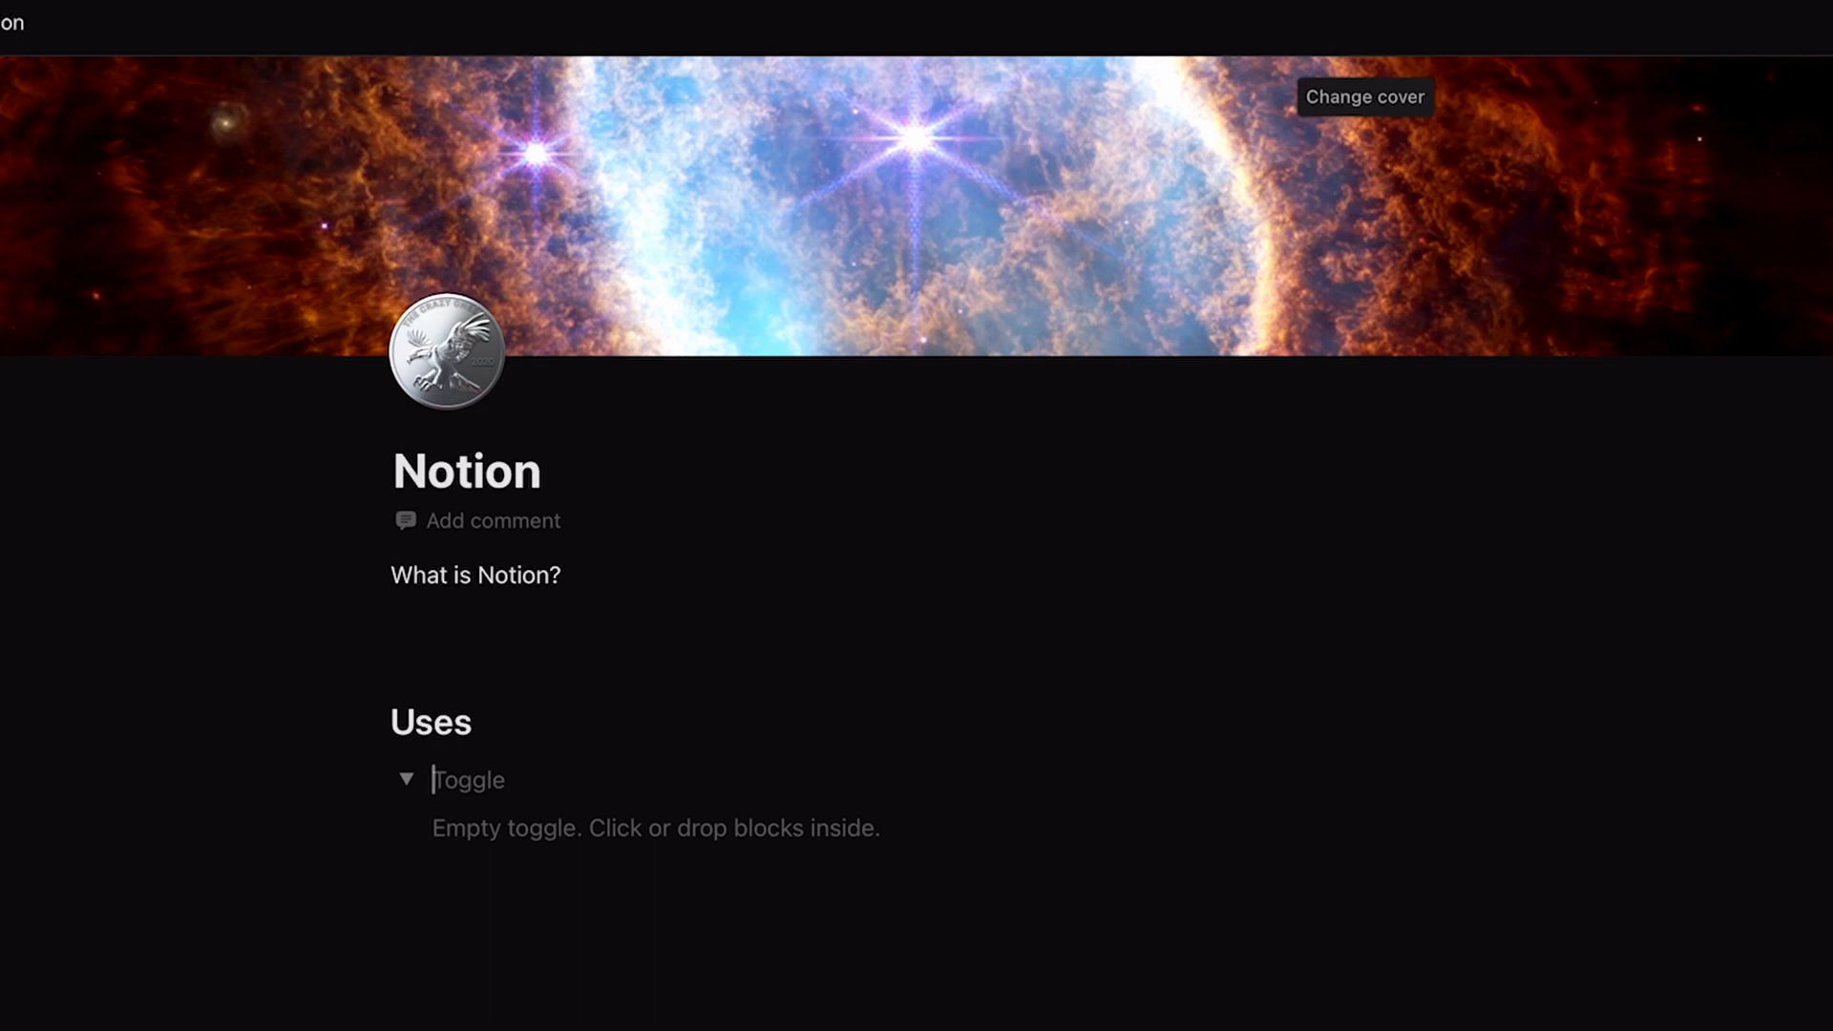
- Name the toggle under the Uses heading "List 1" and collapse it
type(" List 1")
key("Return")
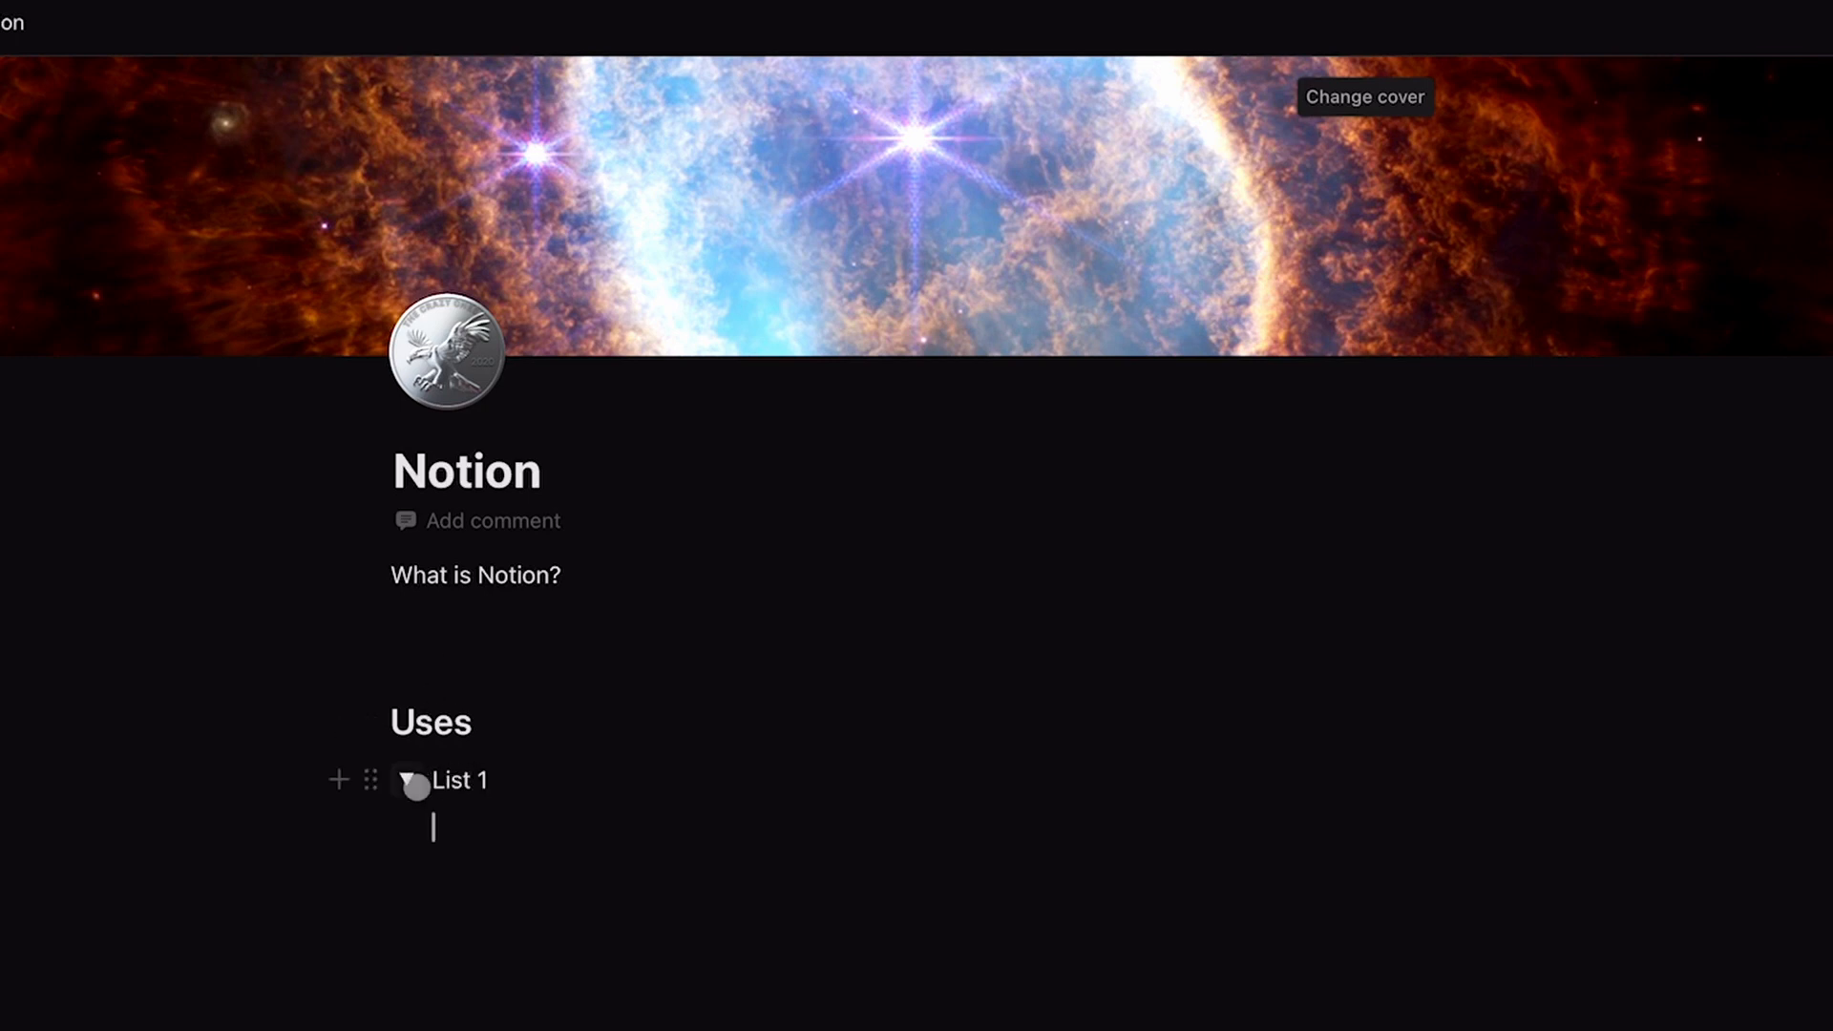
left_click(406, 779)
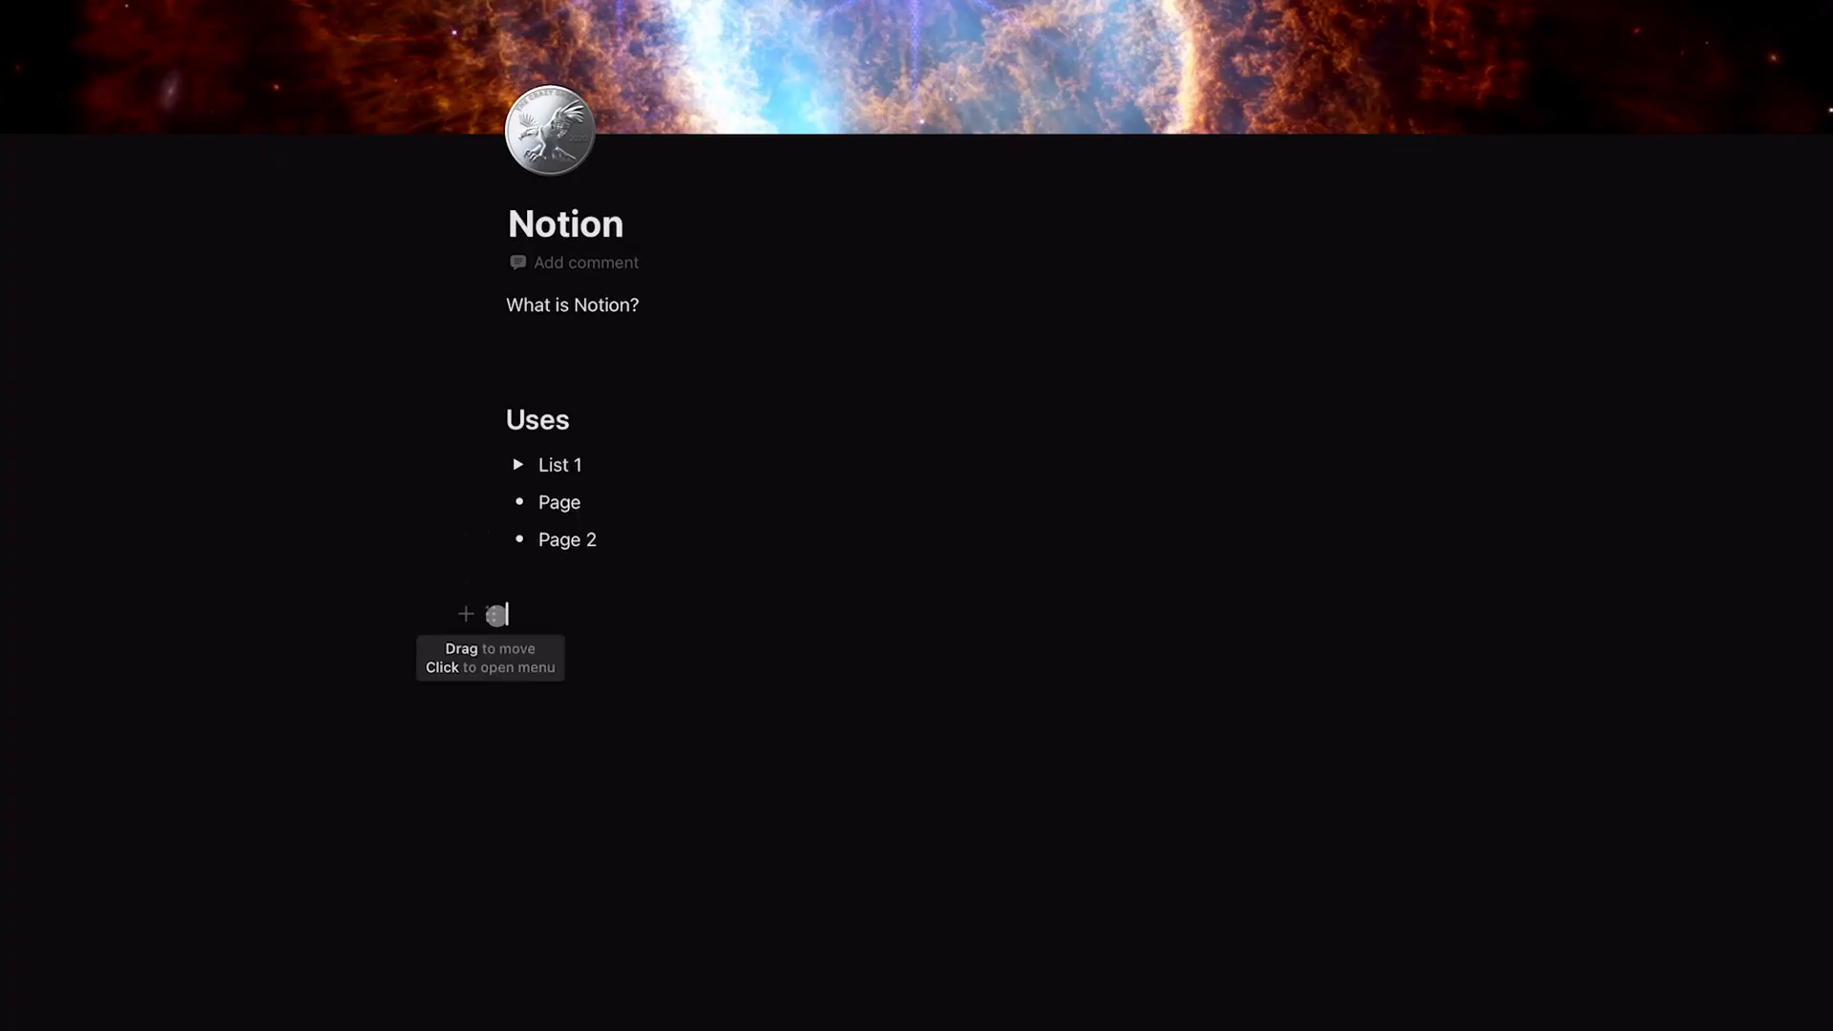
- Examine the block actions and the Turn into block types for the empty block below the bulleted list
left_click(496, 615)
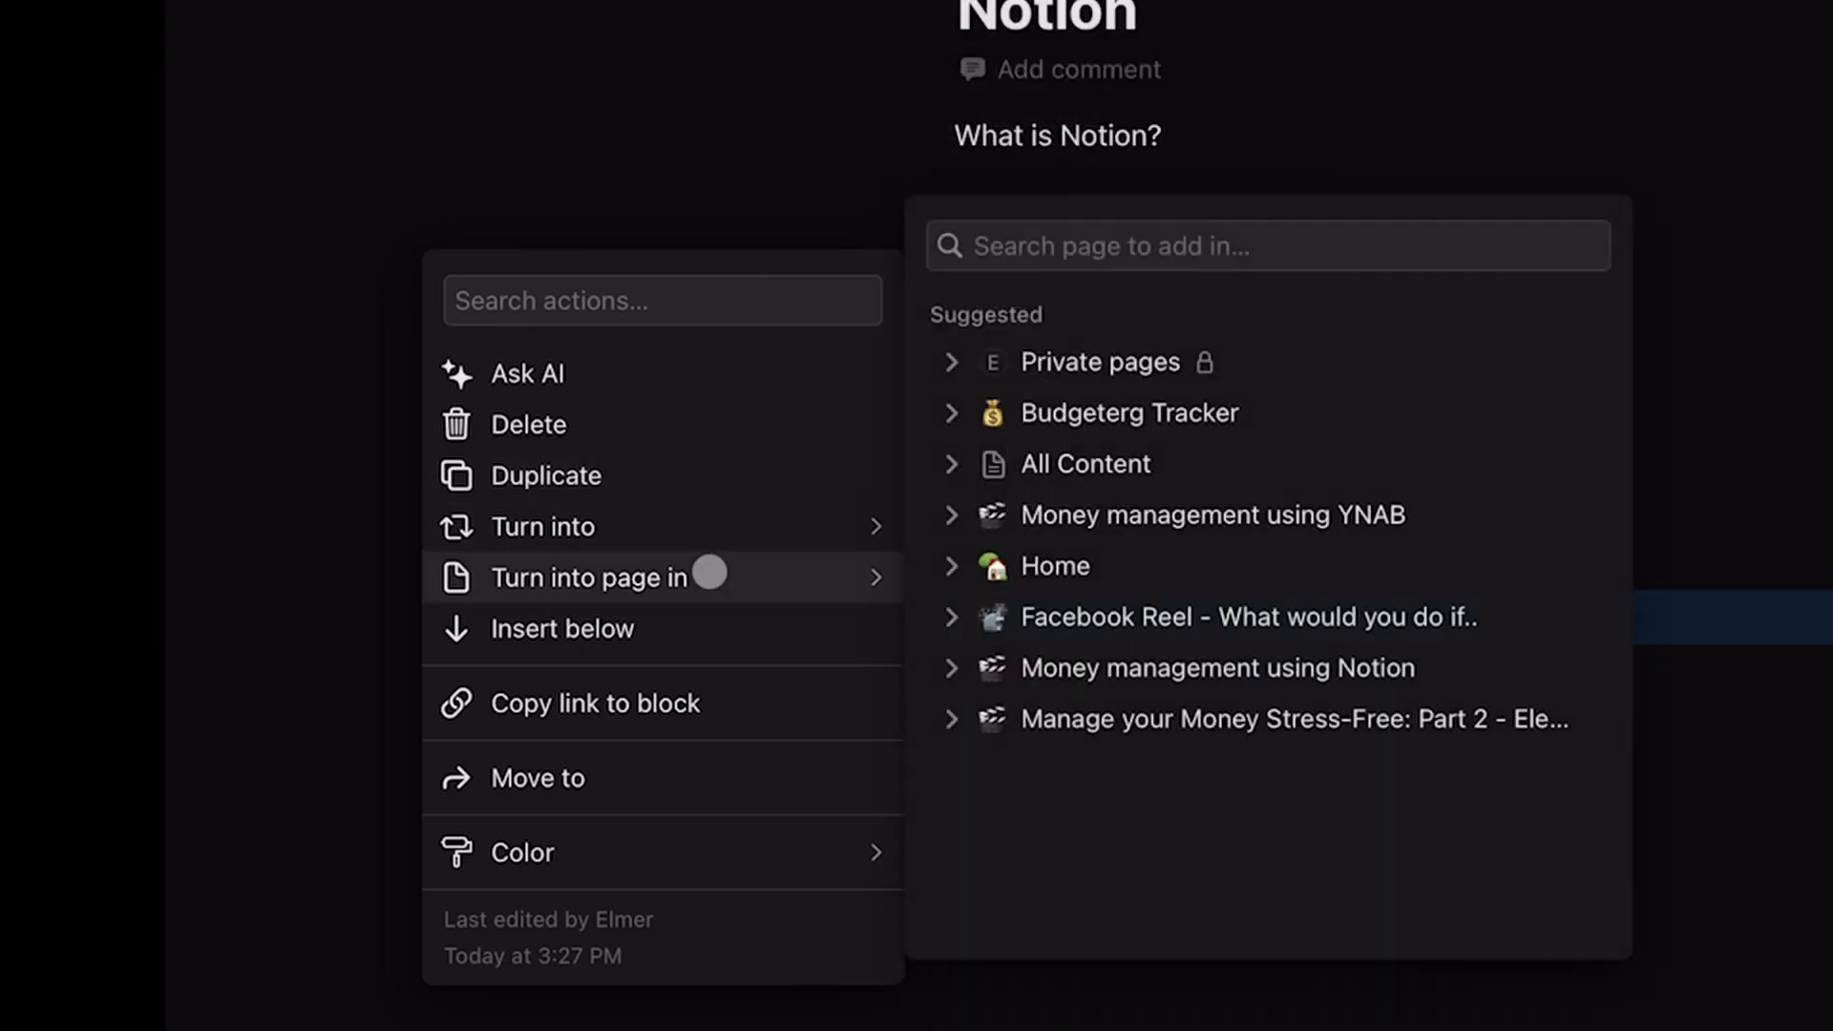
mouse_move(712, 525)
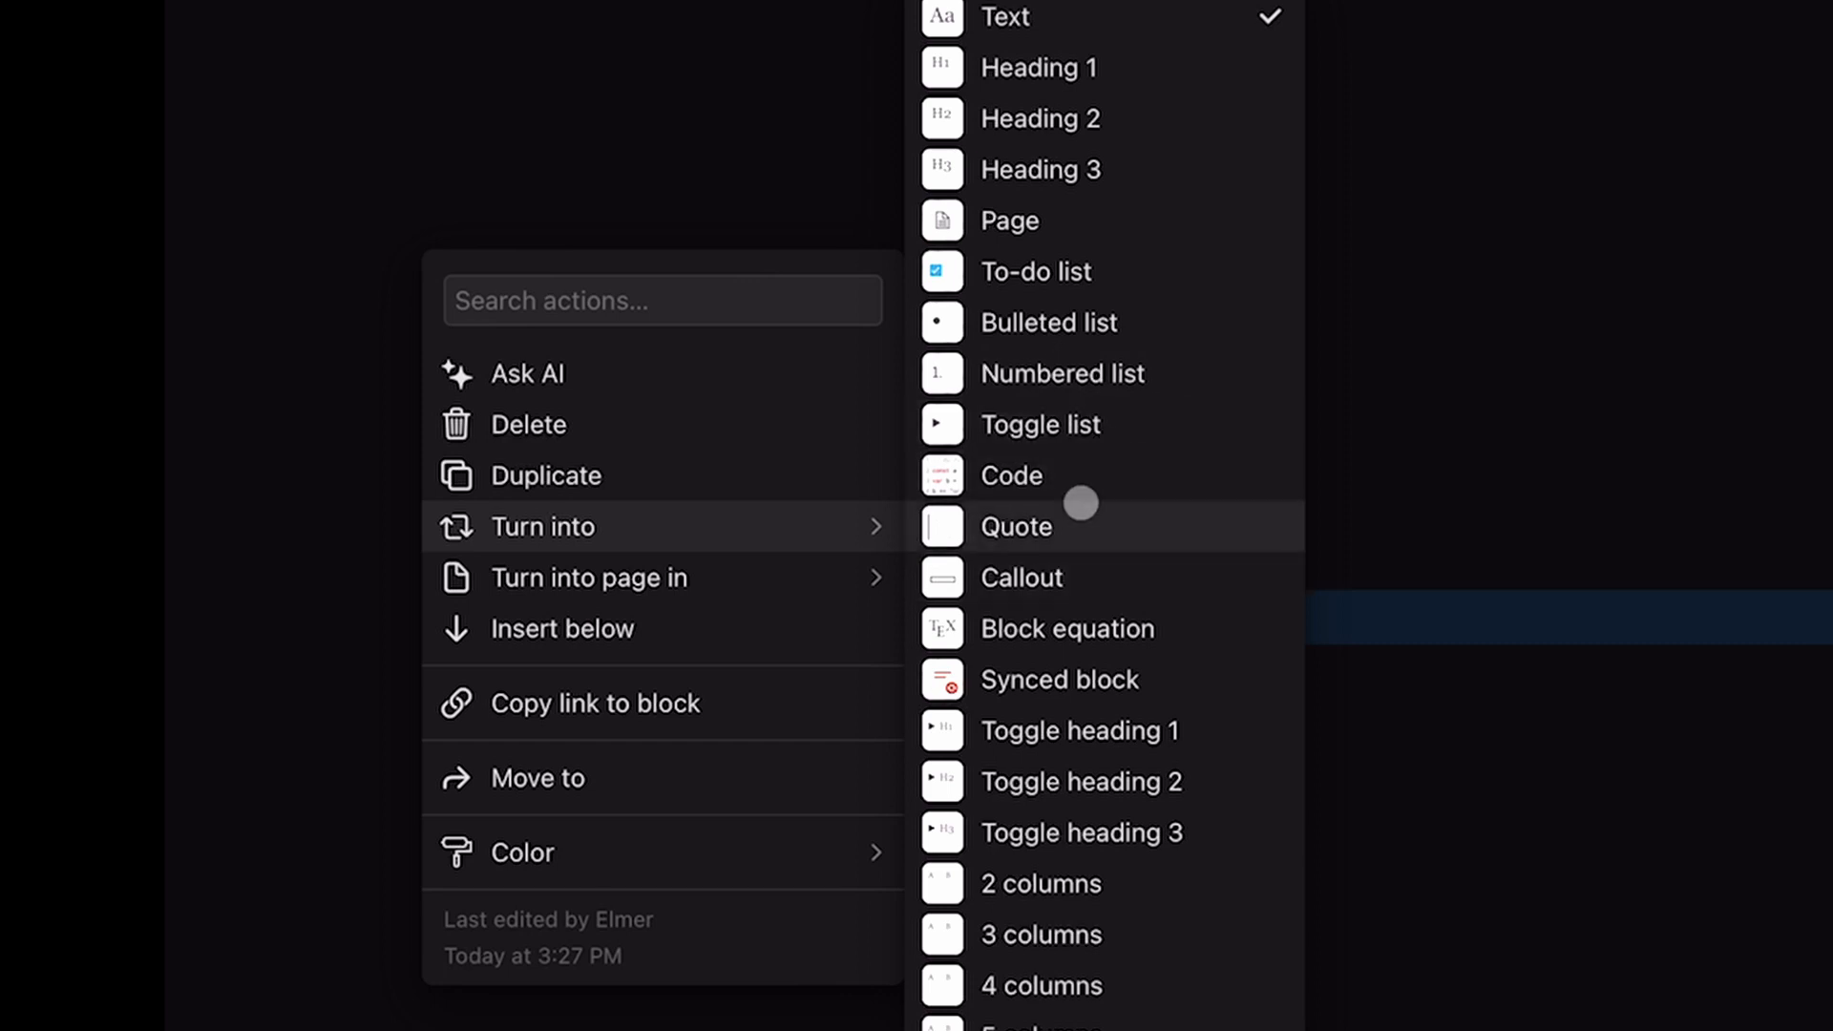
left_click(1530, 598)
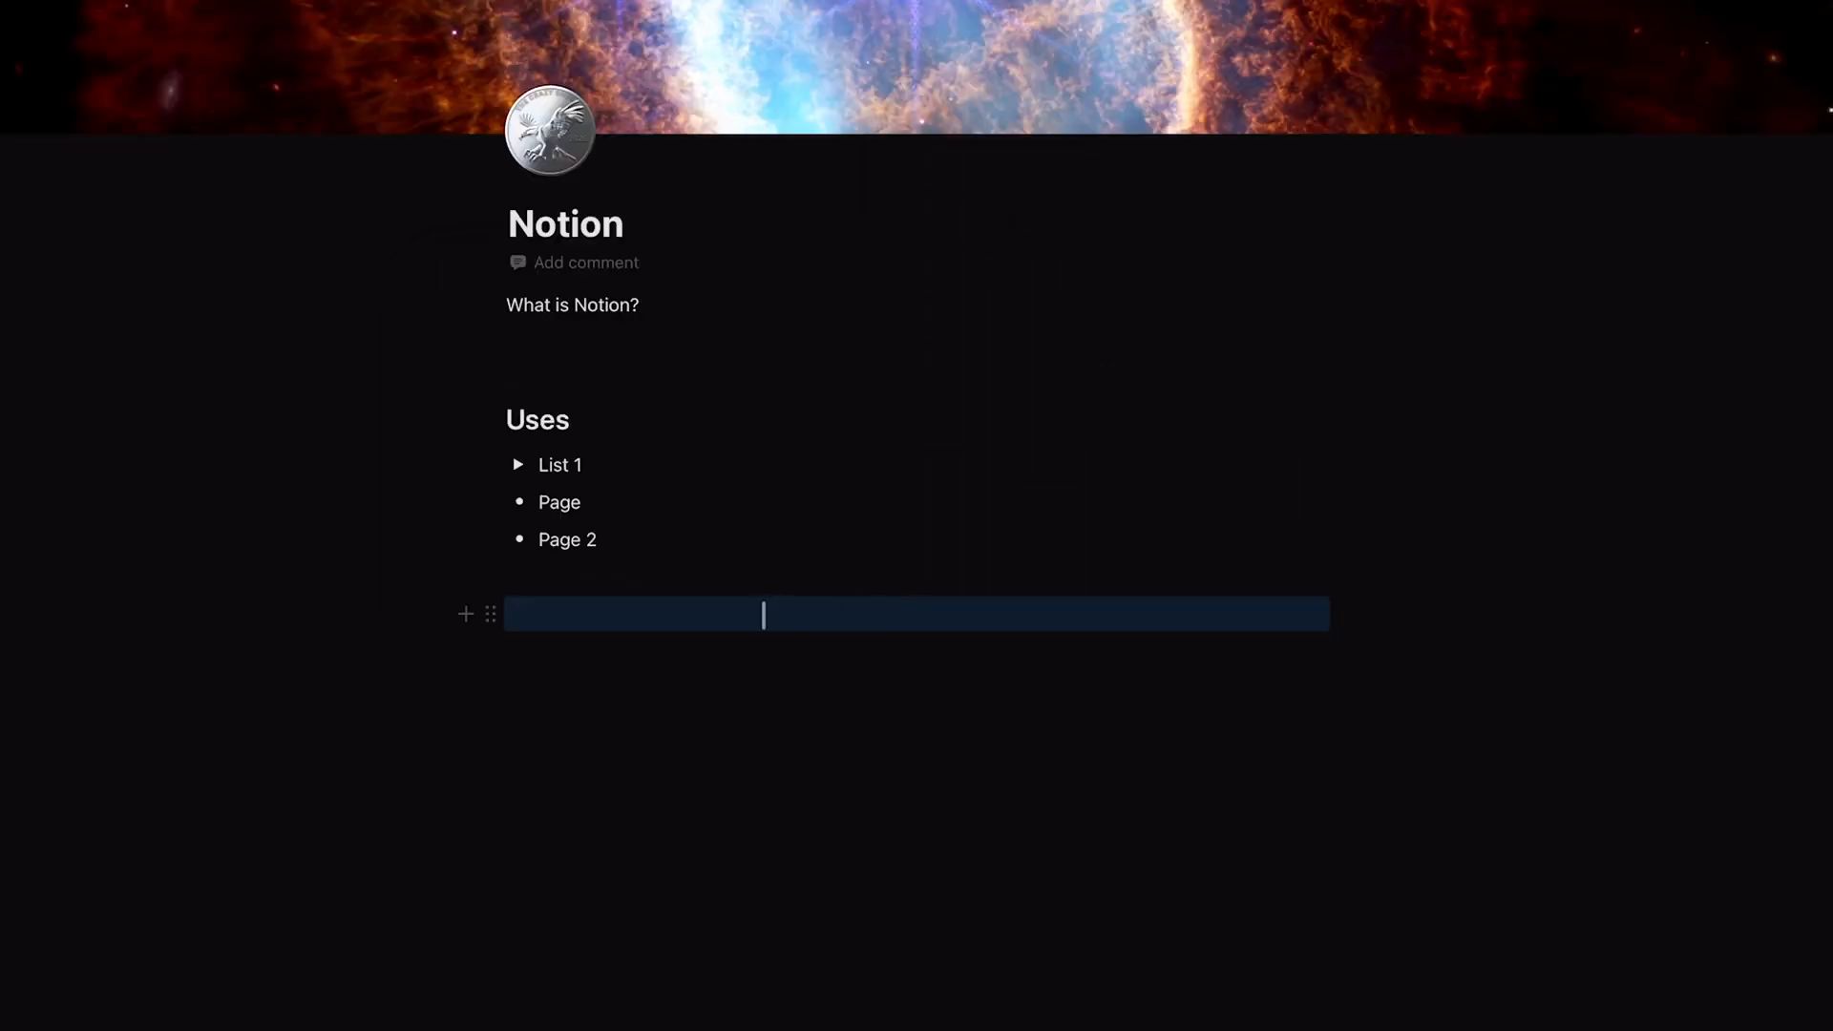
- Insert a callout block in the empty line below the bulleted list
left_click(763, 614)
type("/call")
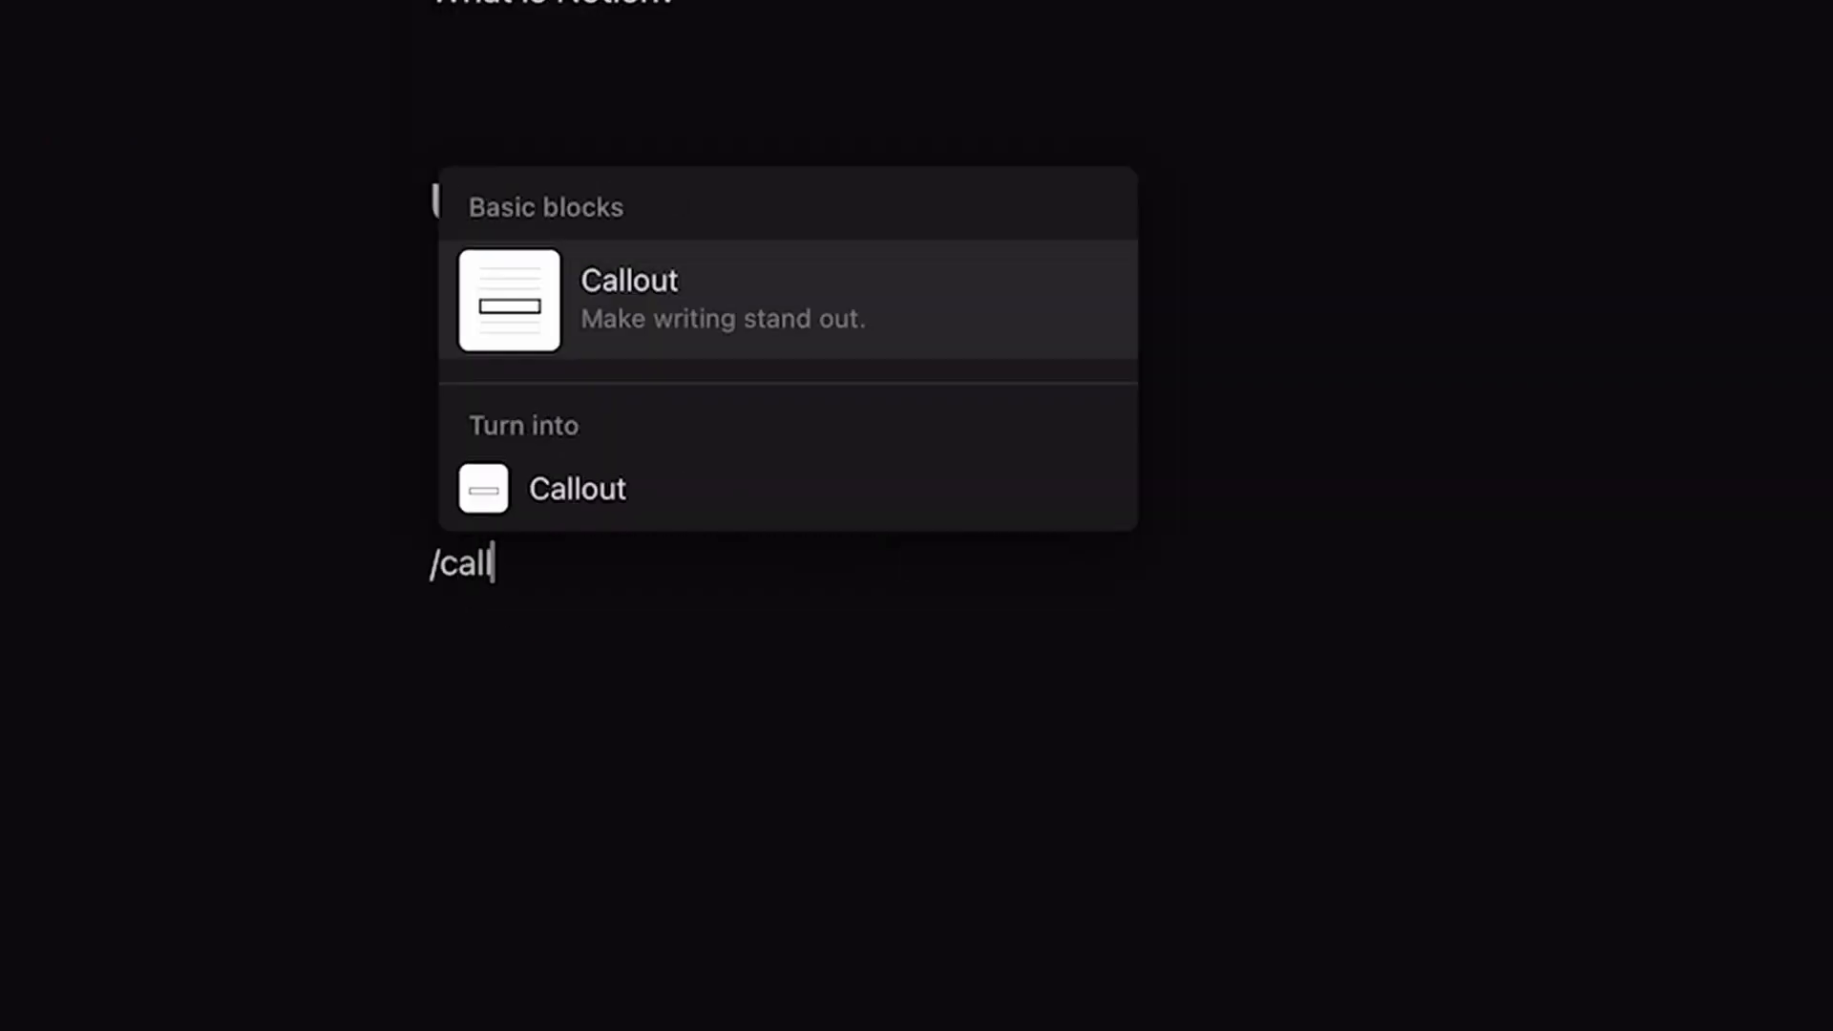
key("Return")
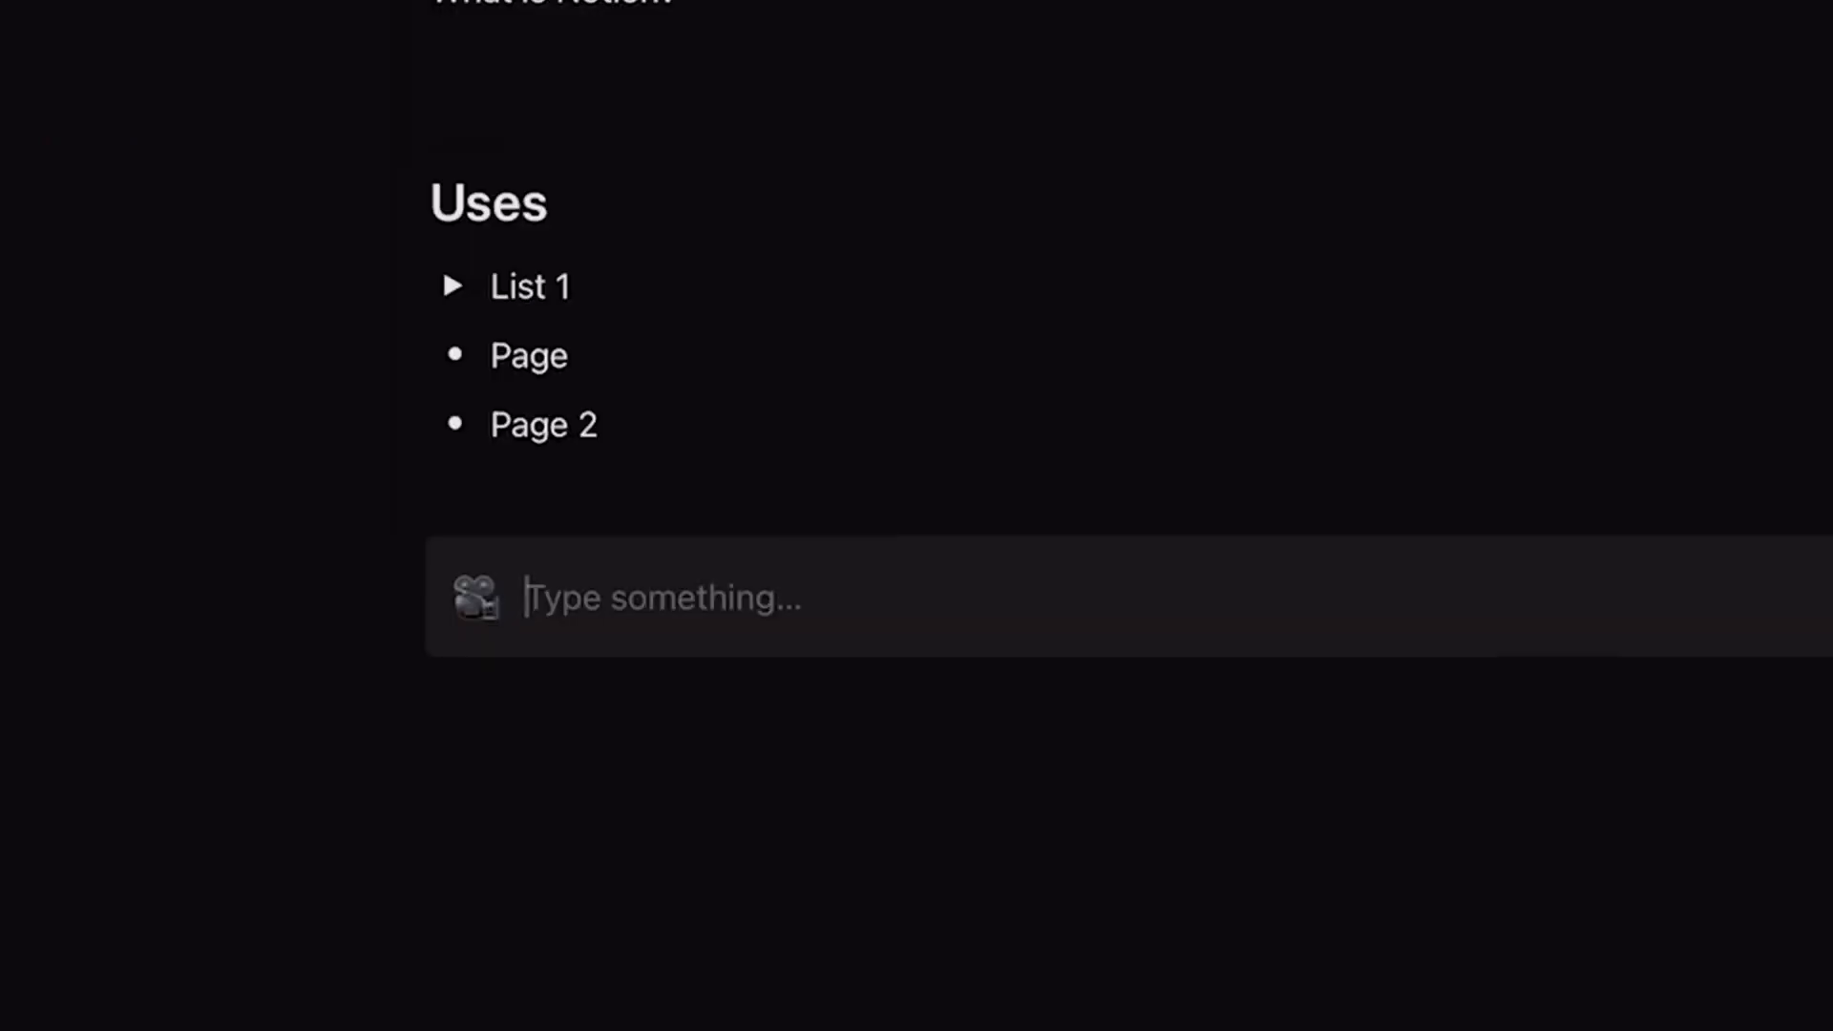
- Enter "Highlighted comment!" as the callout's text and change its icon to the light bulb emoji
type("High")
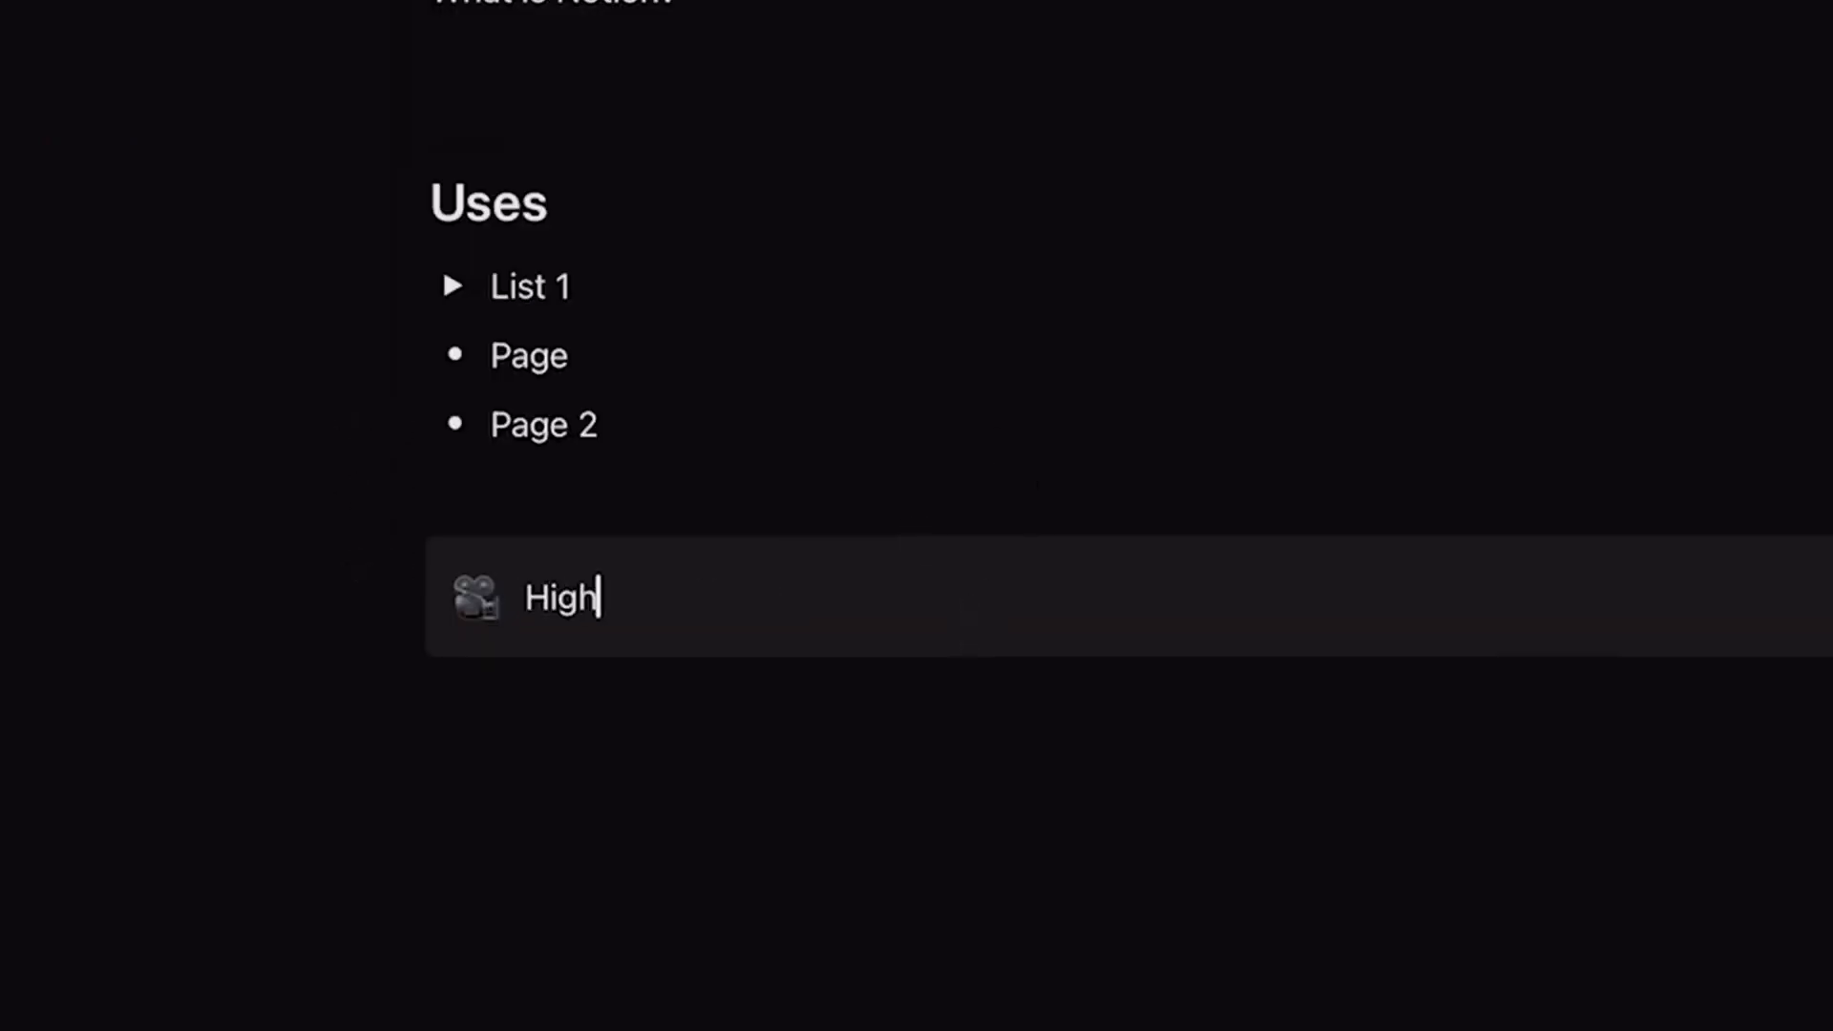
type("lighet")
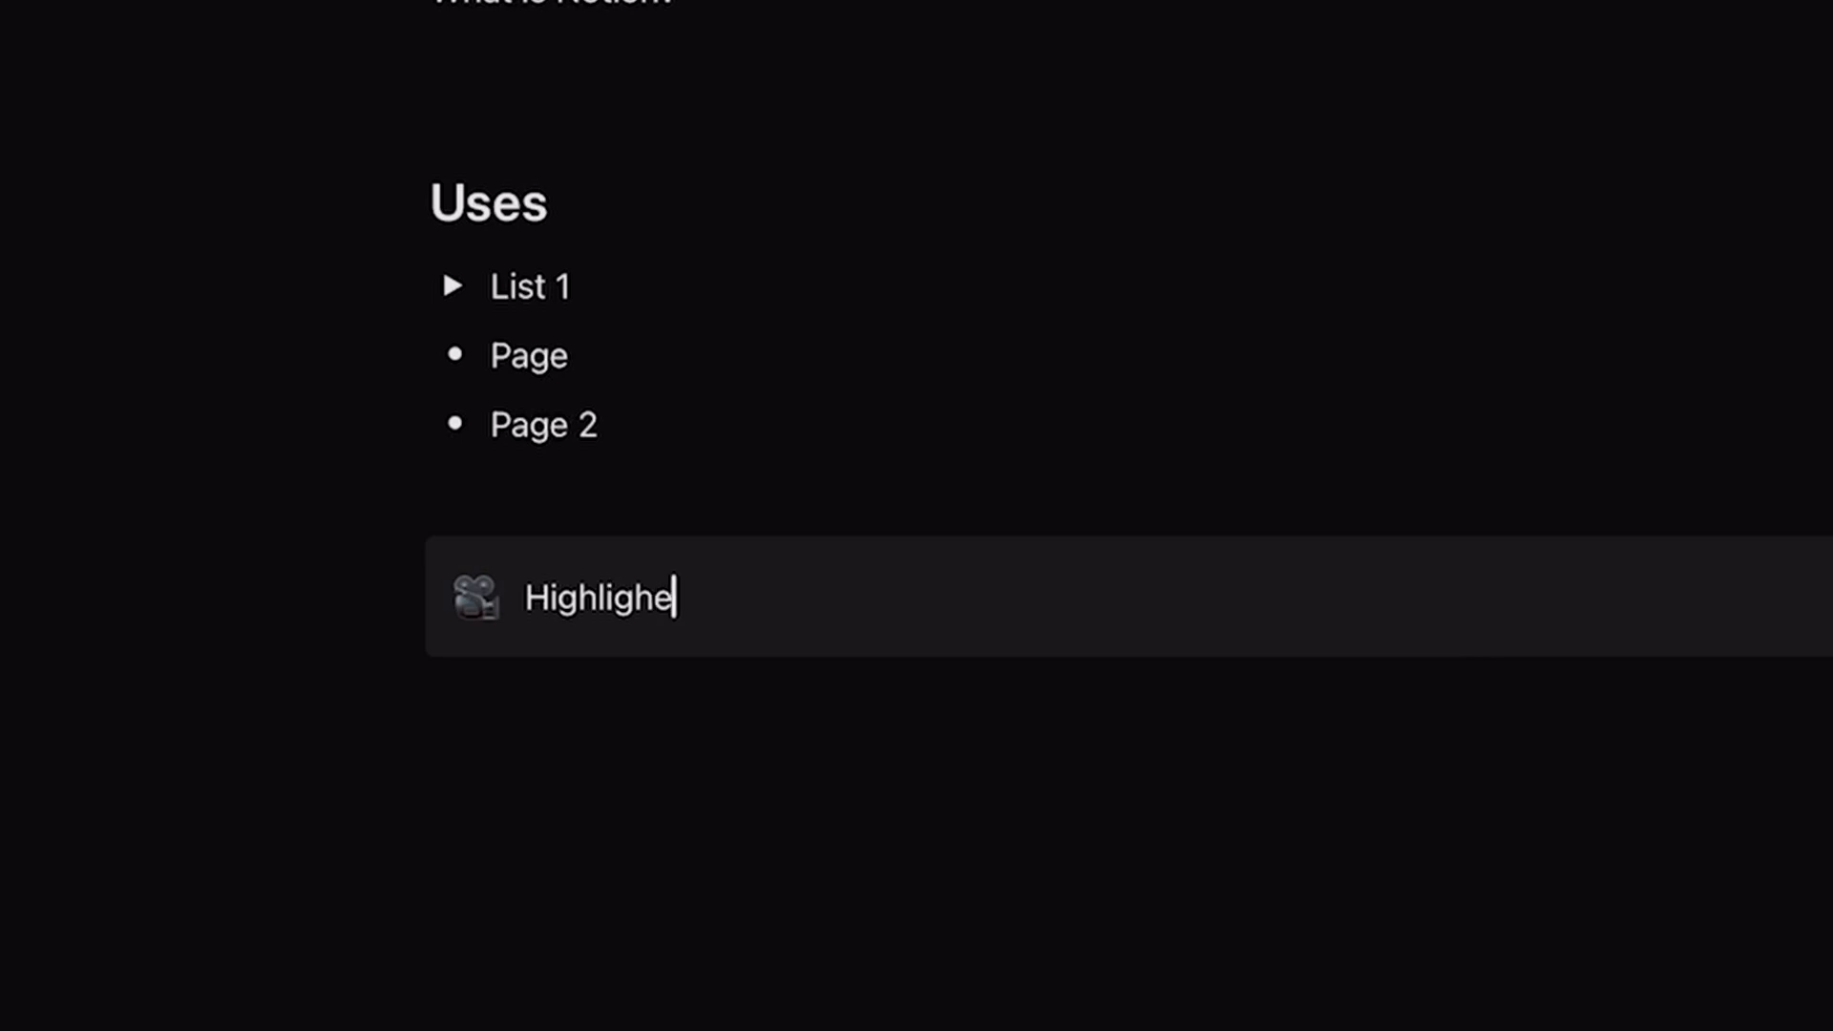
key("BackSpace")
key("BackSpace")
type("ted")
key("Left")
key("Left")
key("Left")
type("h")
key("Right")
key("Right")
key("Right")
key("Right")
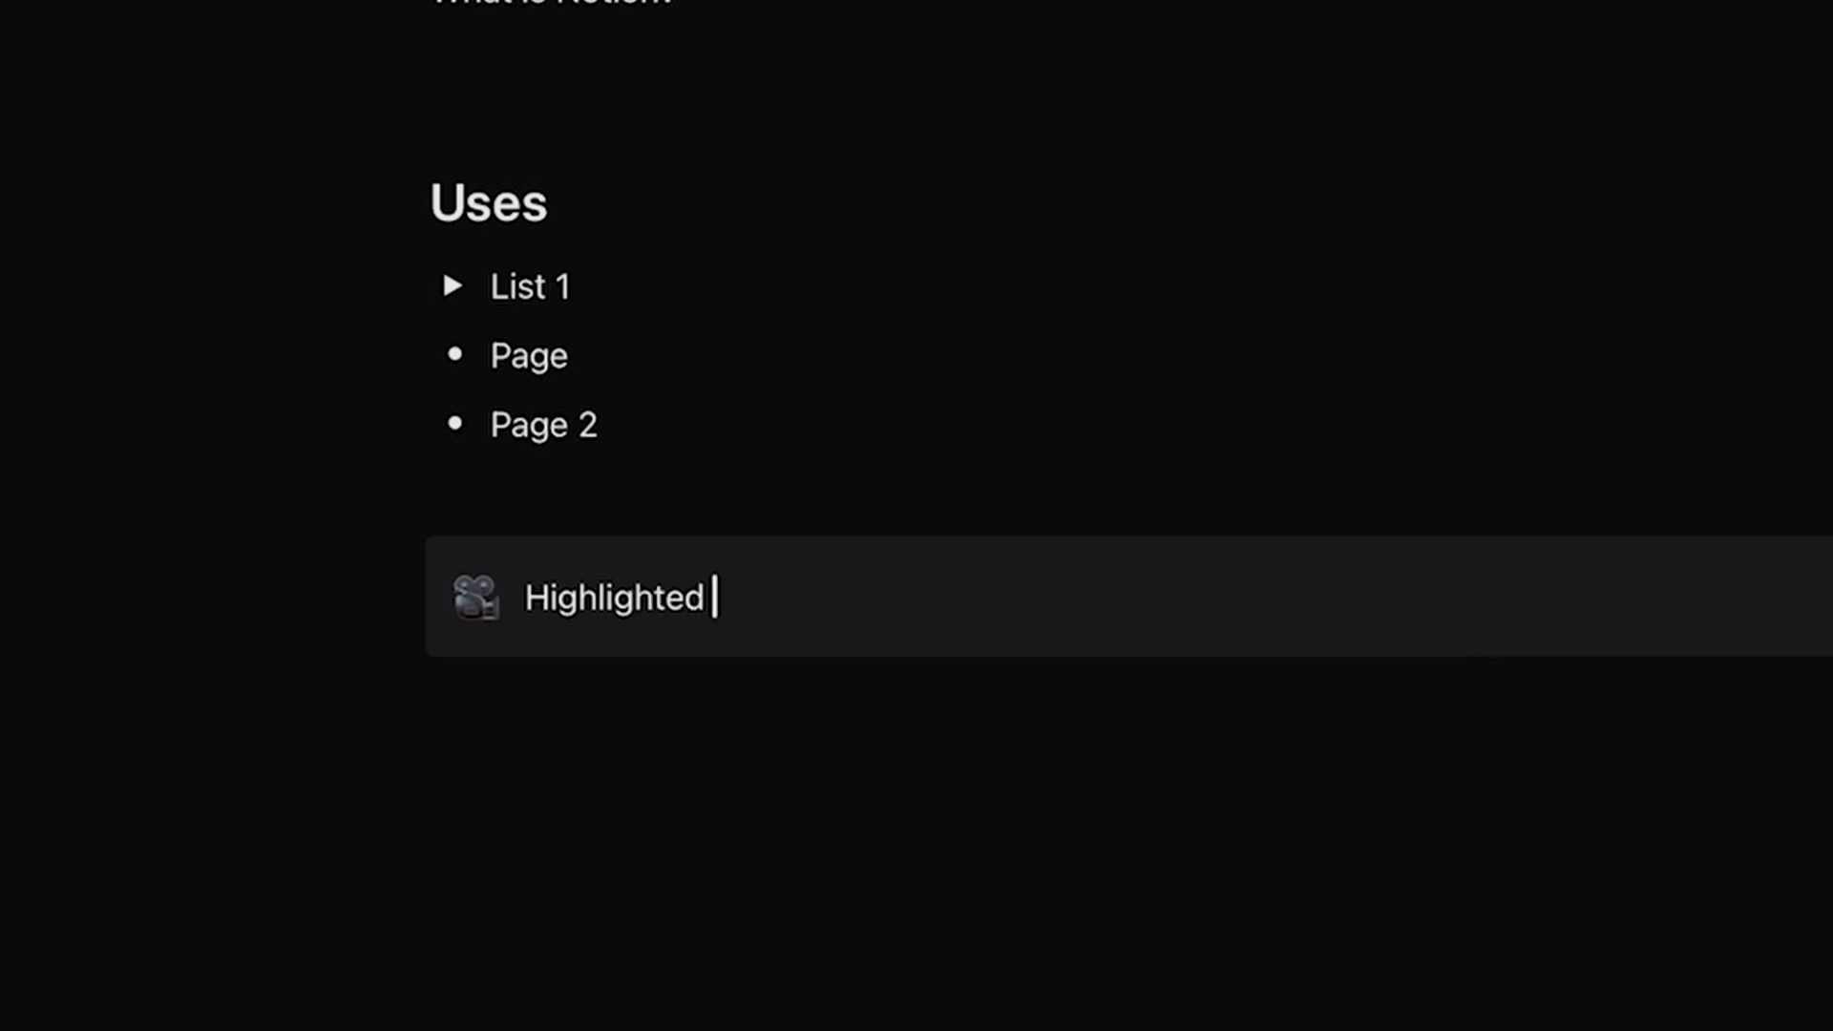
type("comment!")
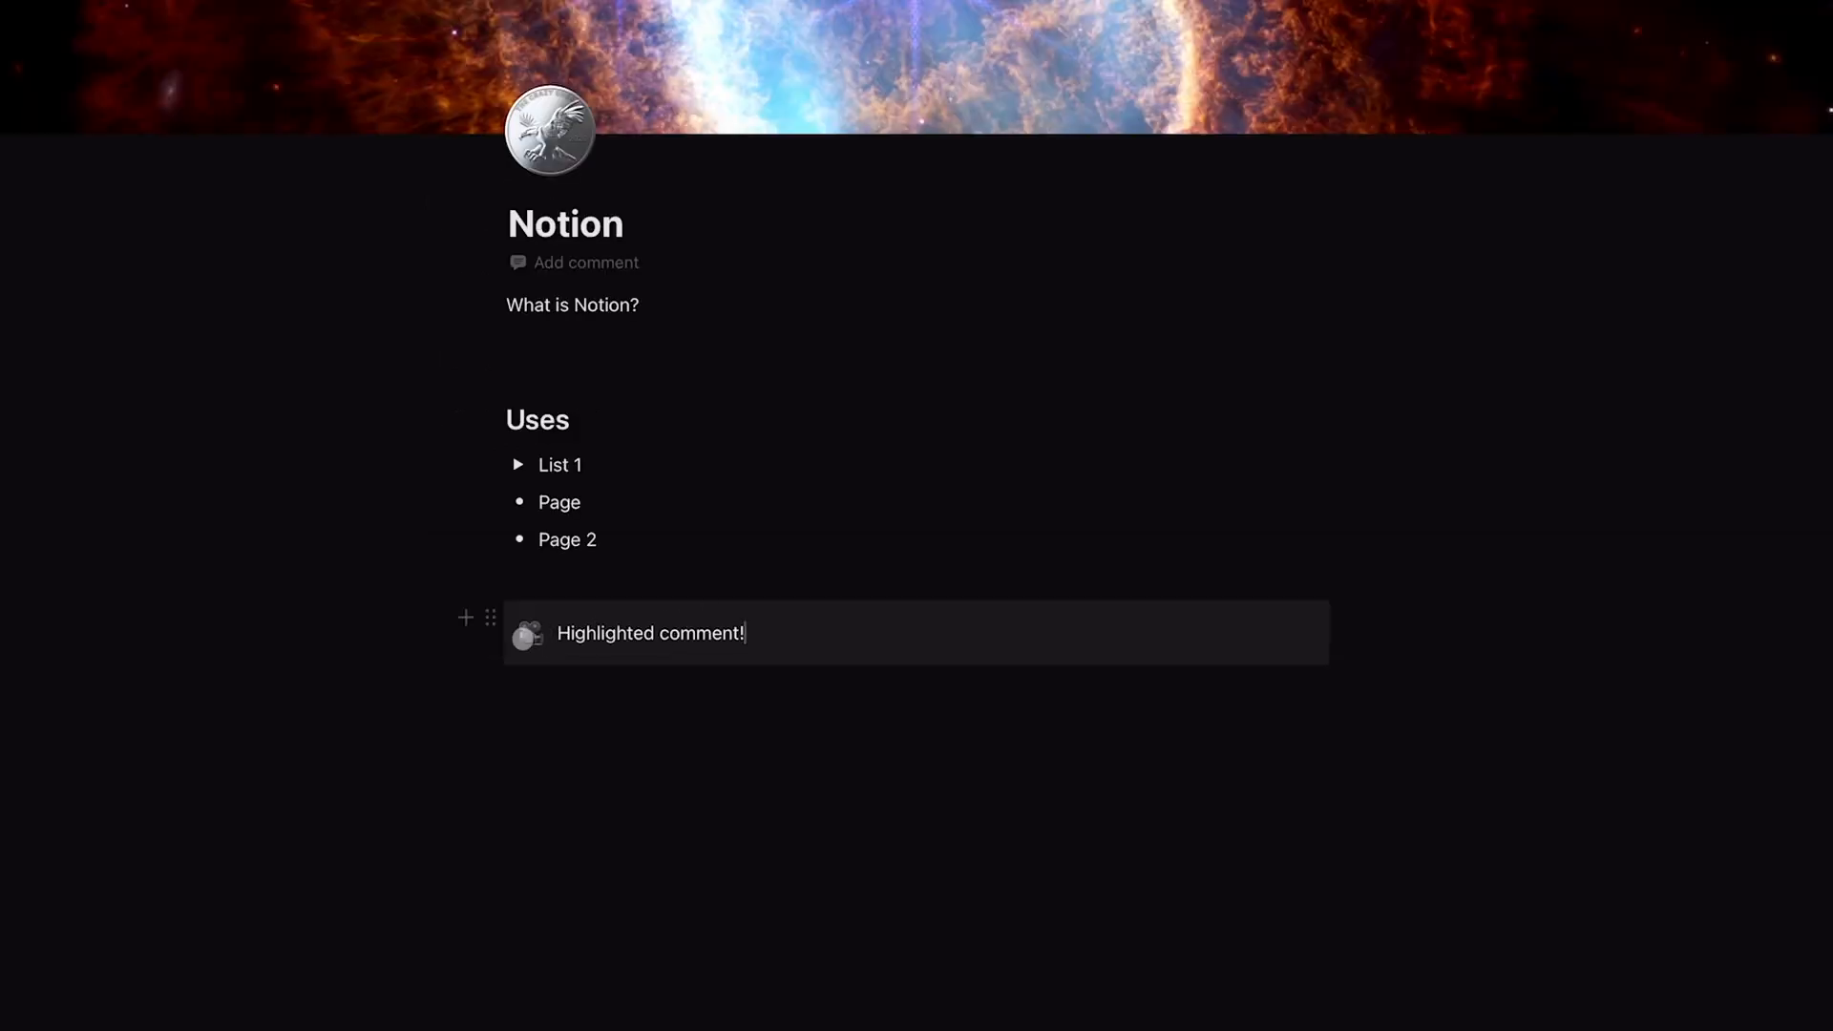
left_click(525, 634)
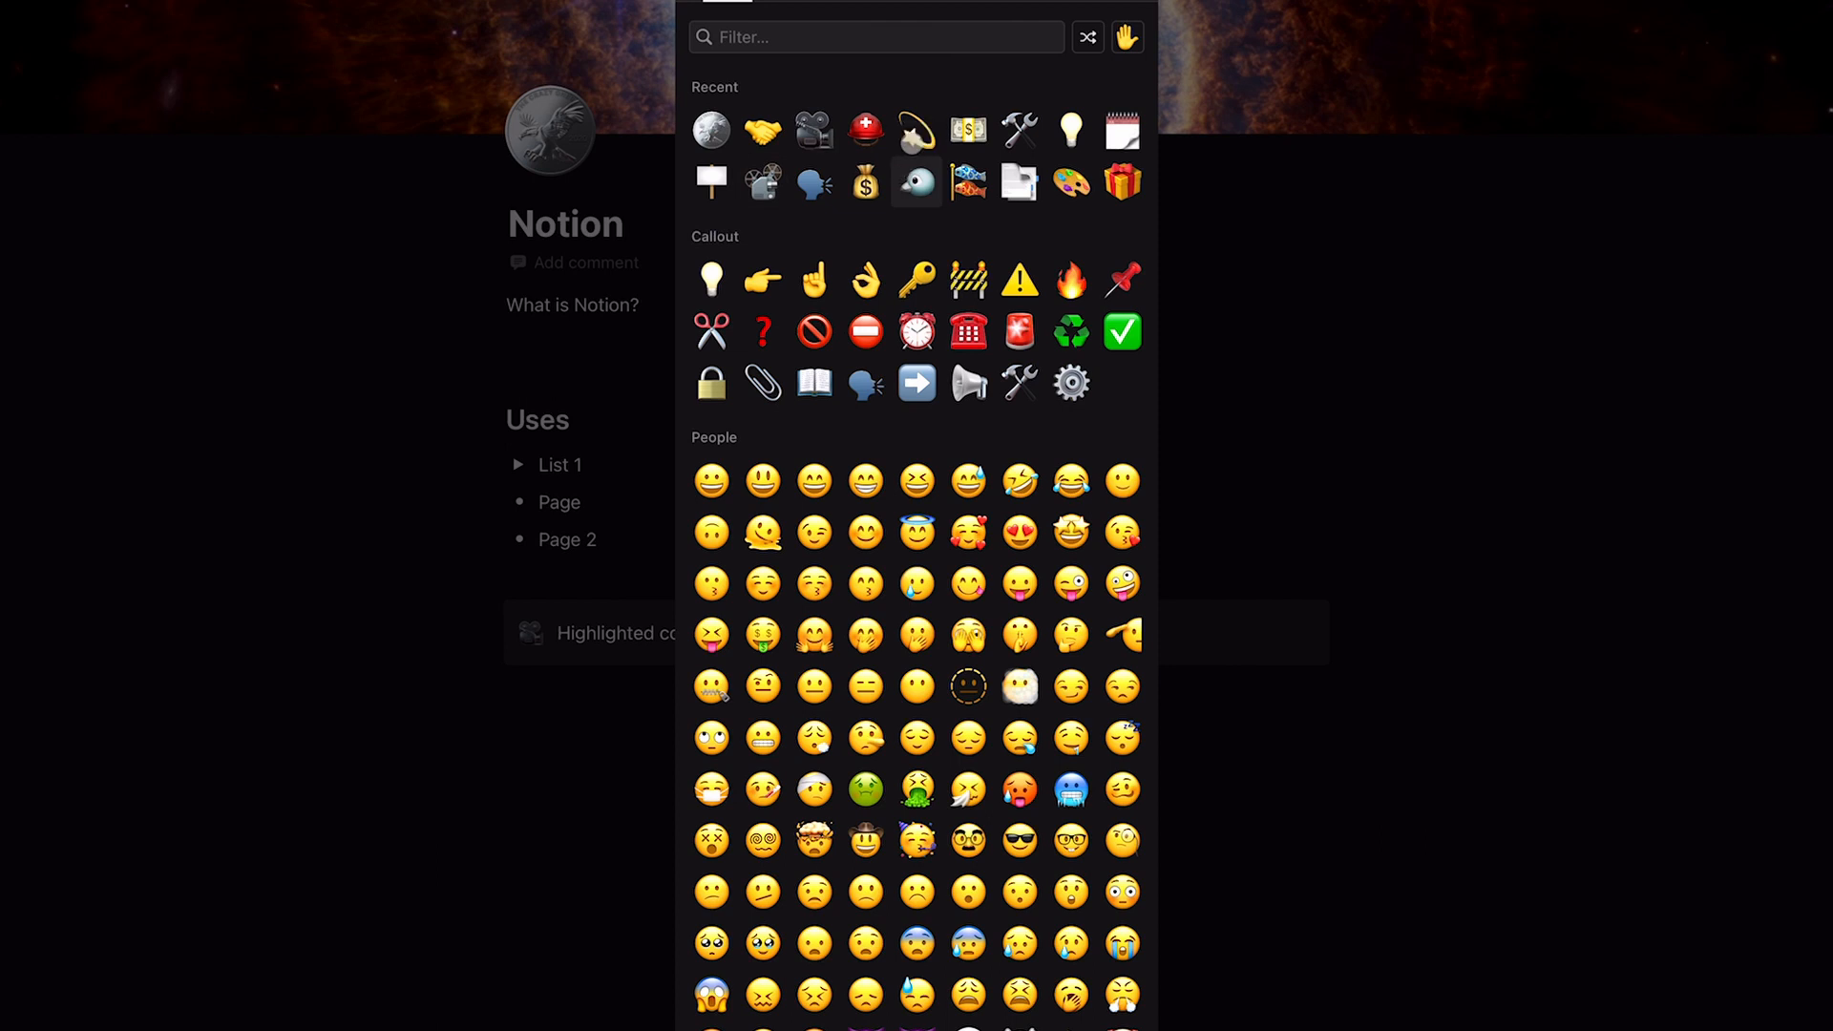
left_click(1071, 128)
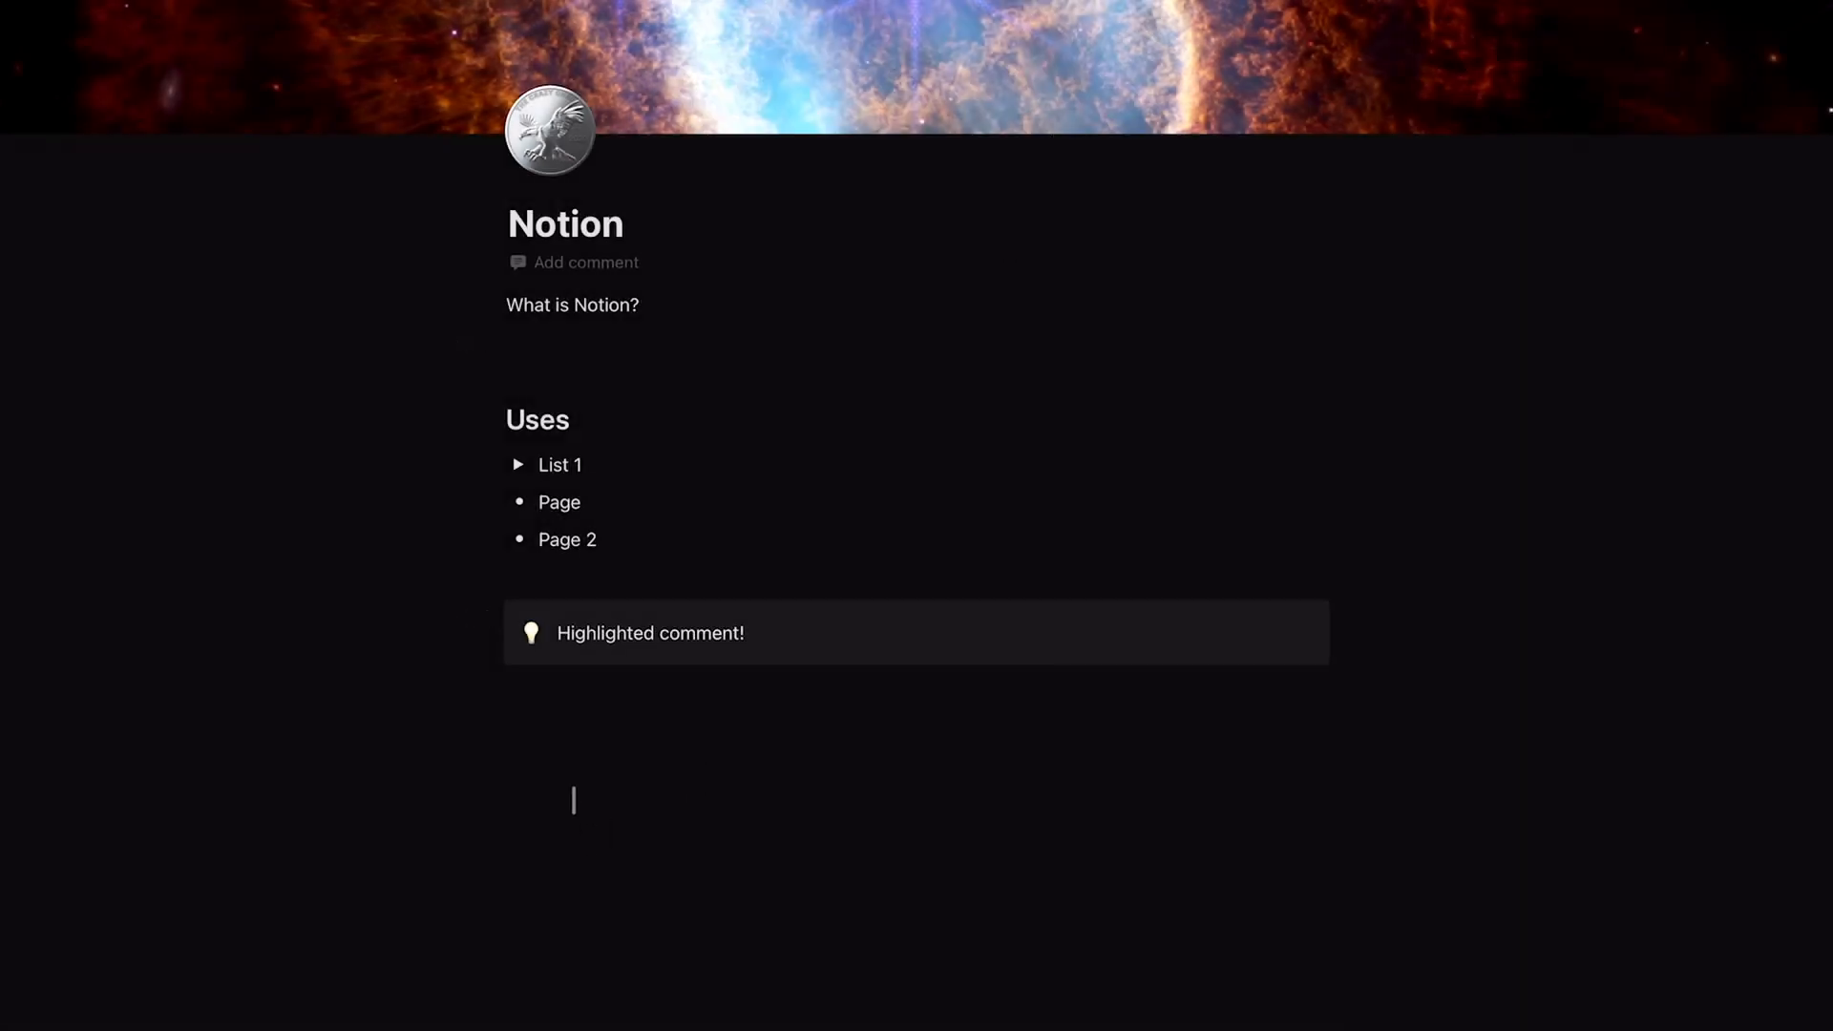
type("/quto")
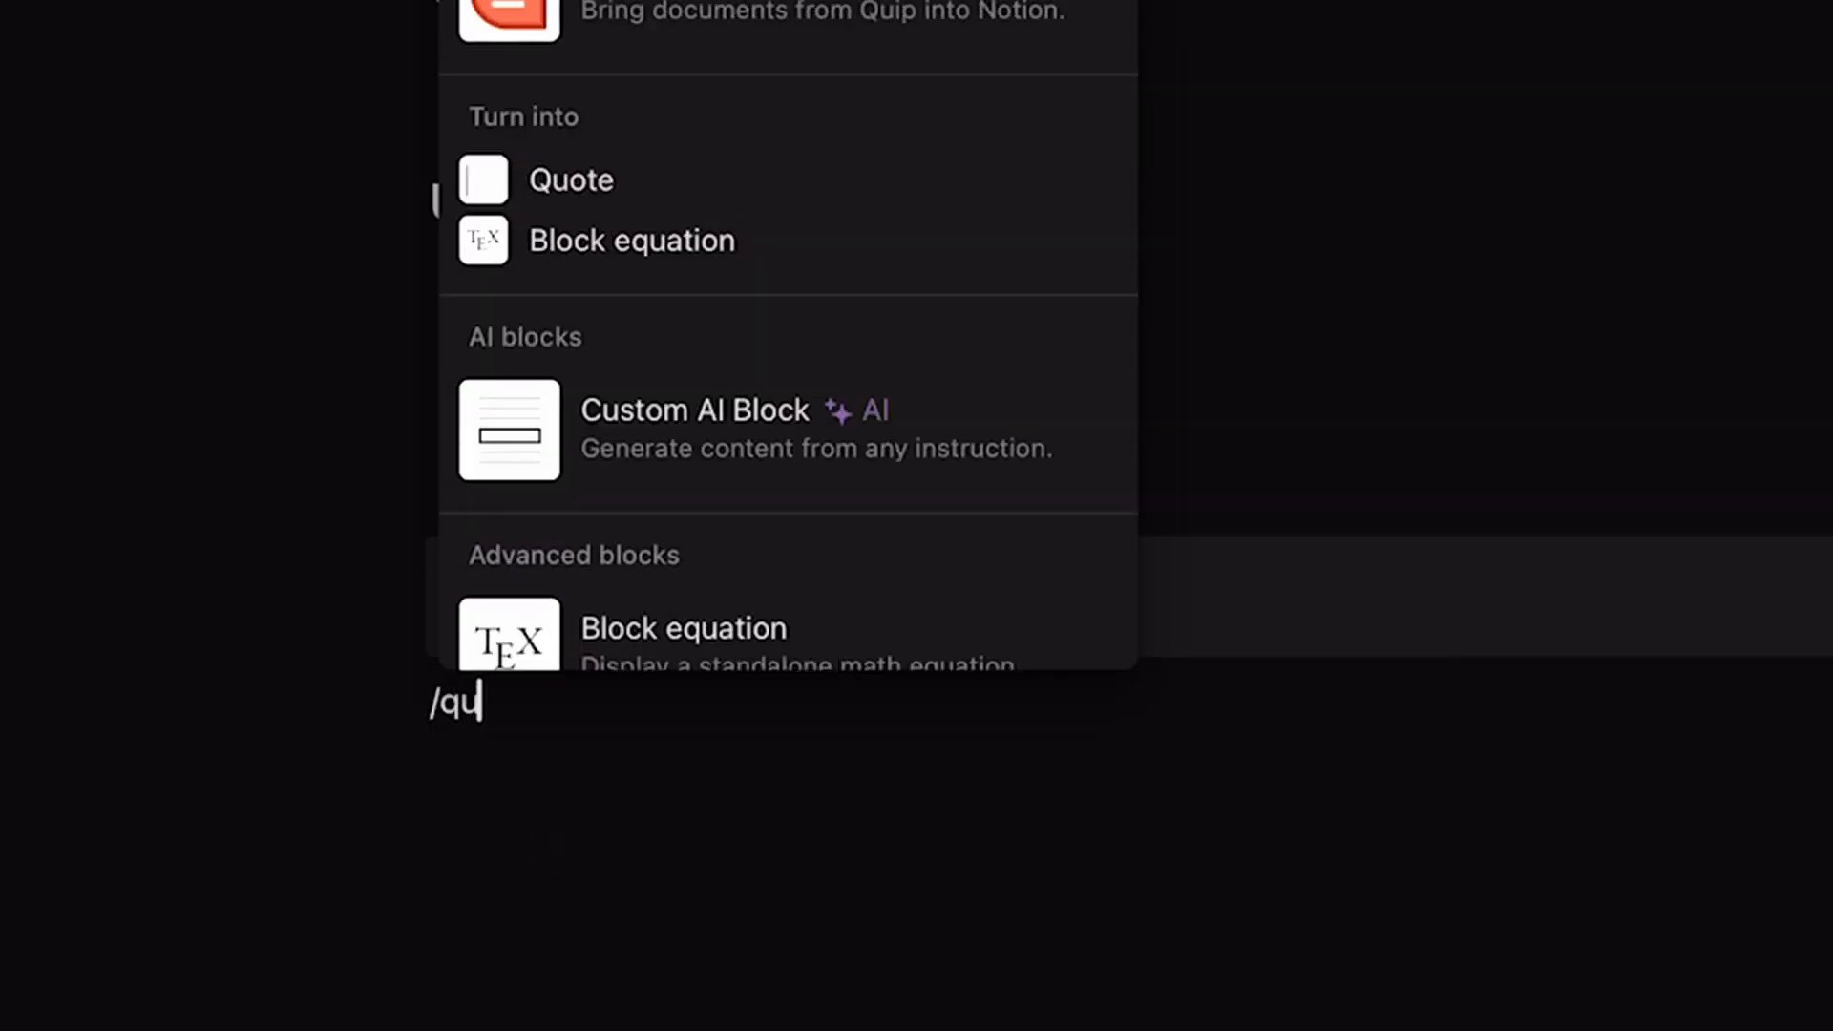
key("BackSpace")
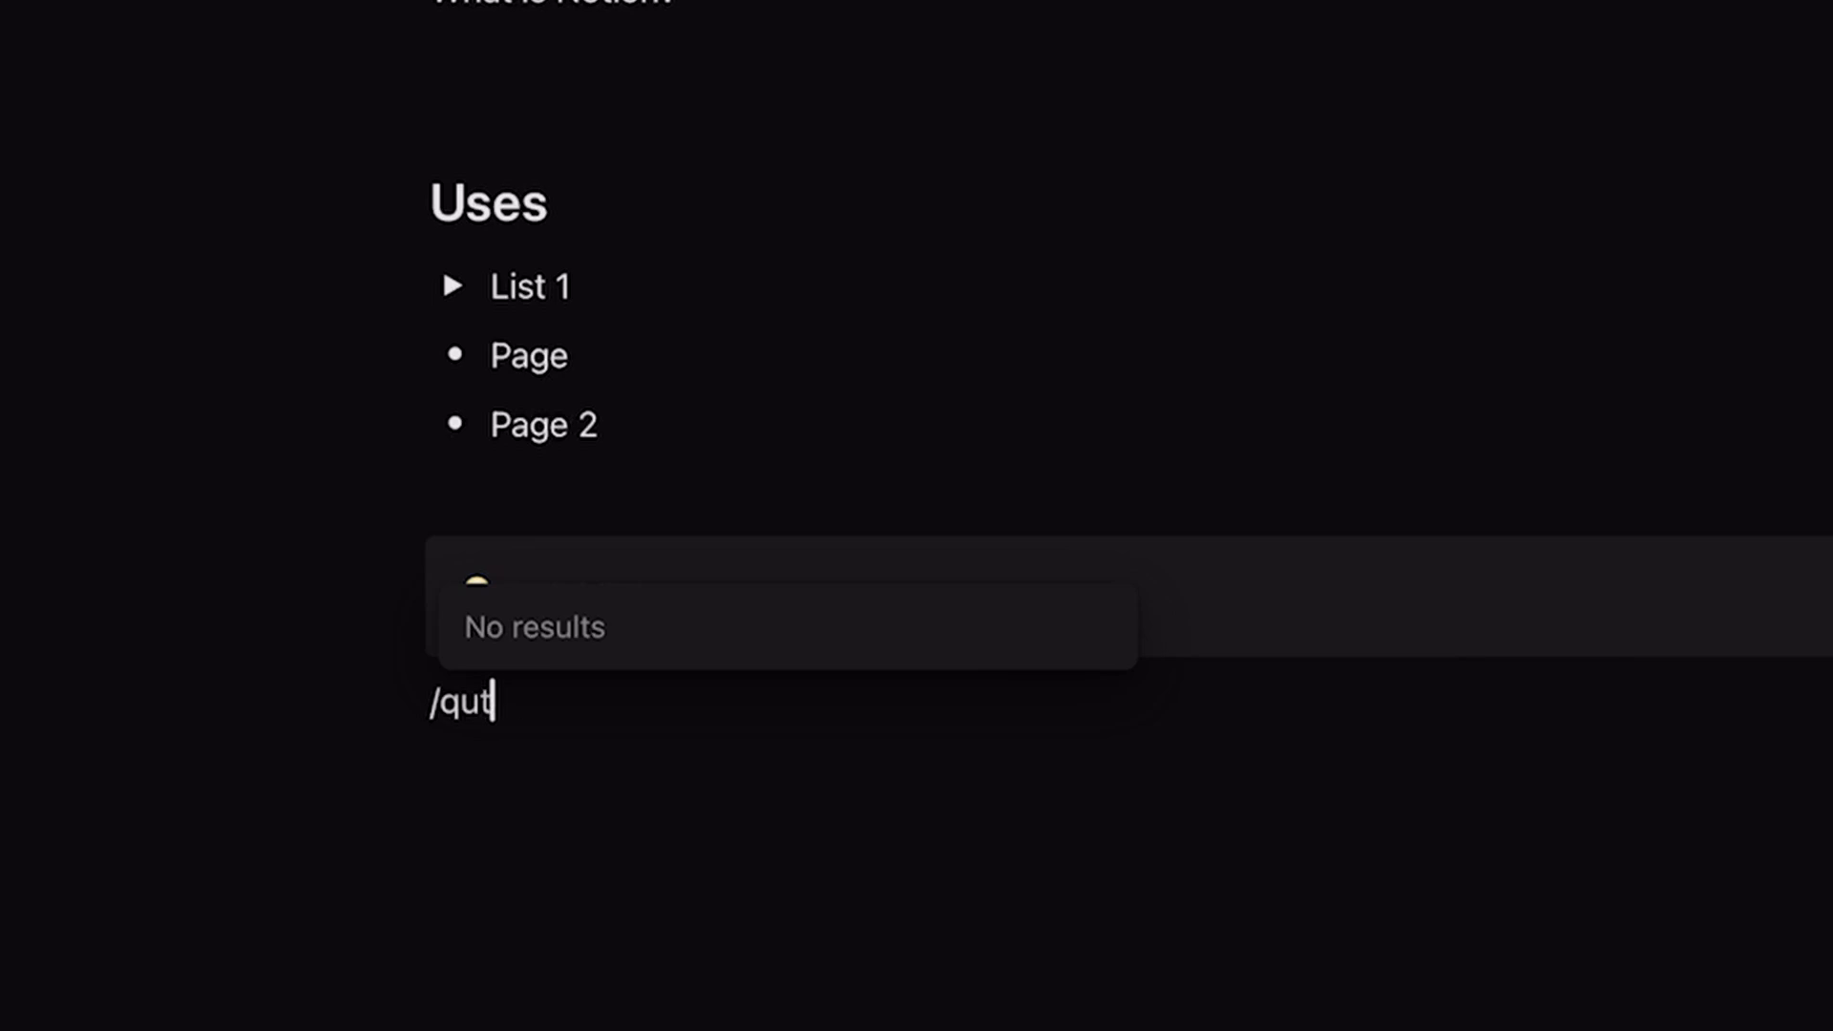
key("BackSpace")
key("BackSpace")
key("BackSpace")
key("BackSpace")
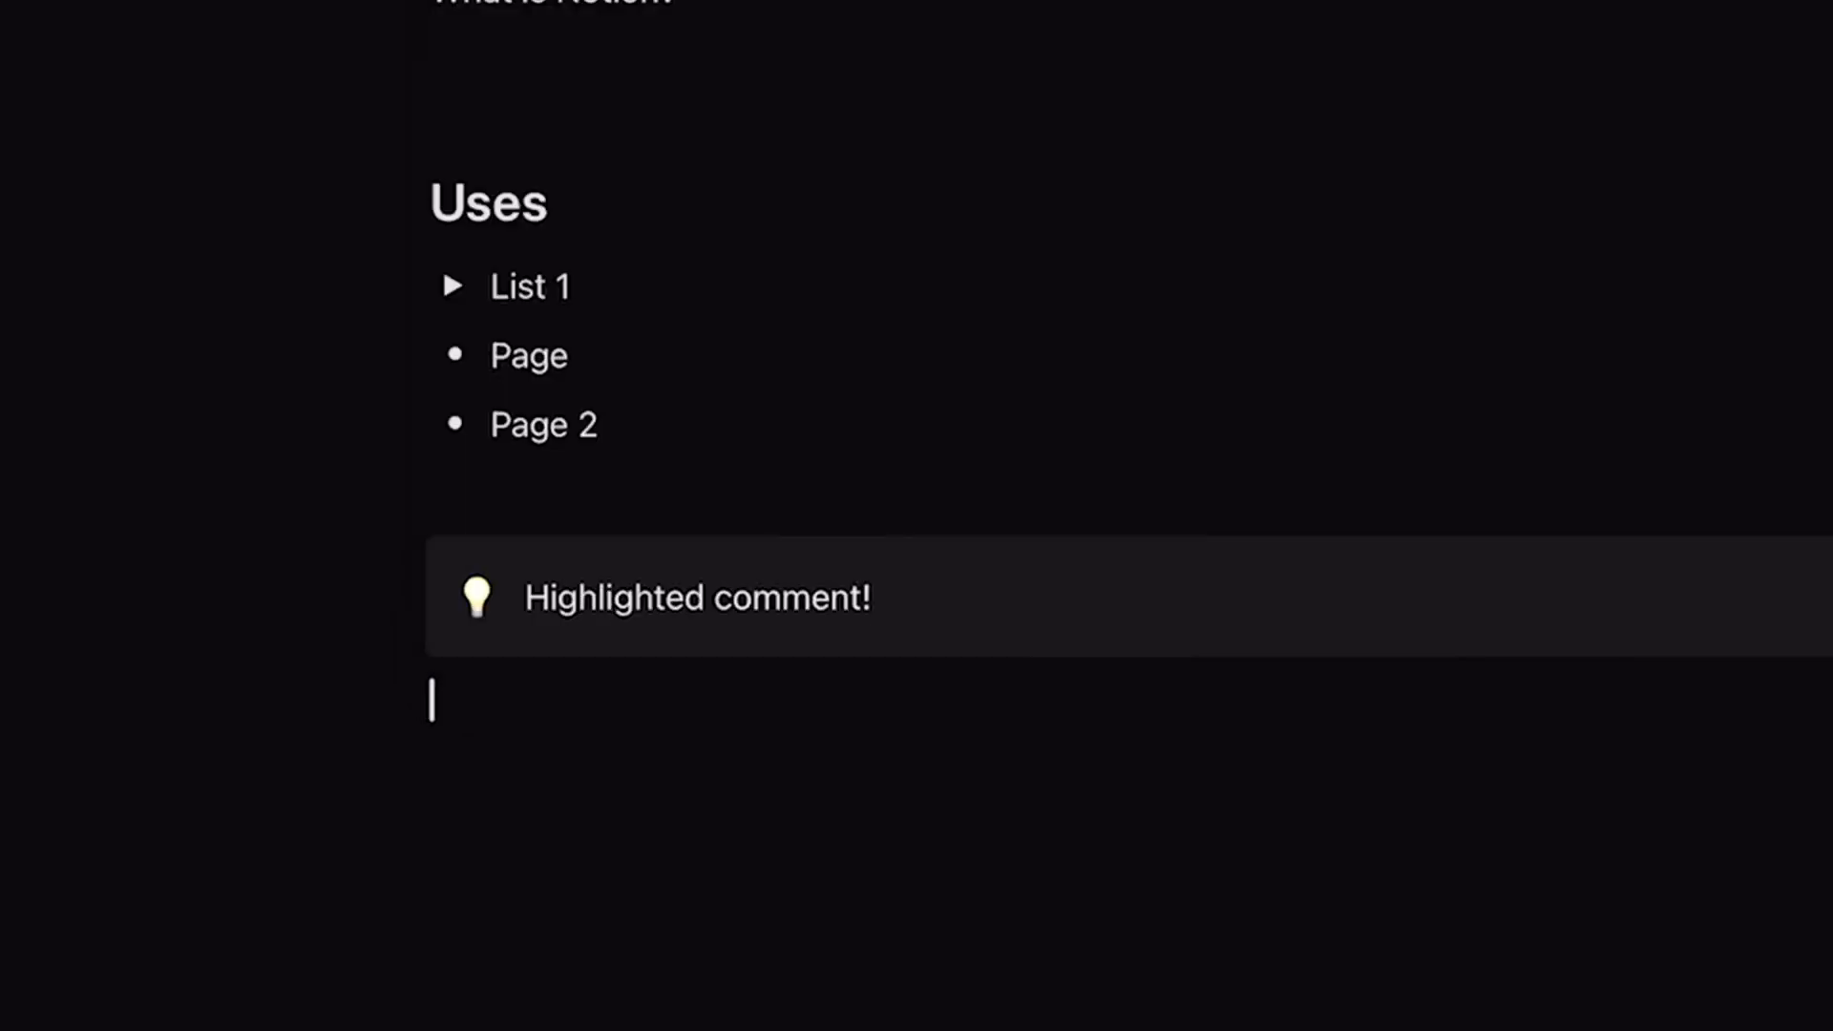
- Insert a quote block below the callout with the text "Insanity is blah blah blah"
type("/quote")
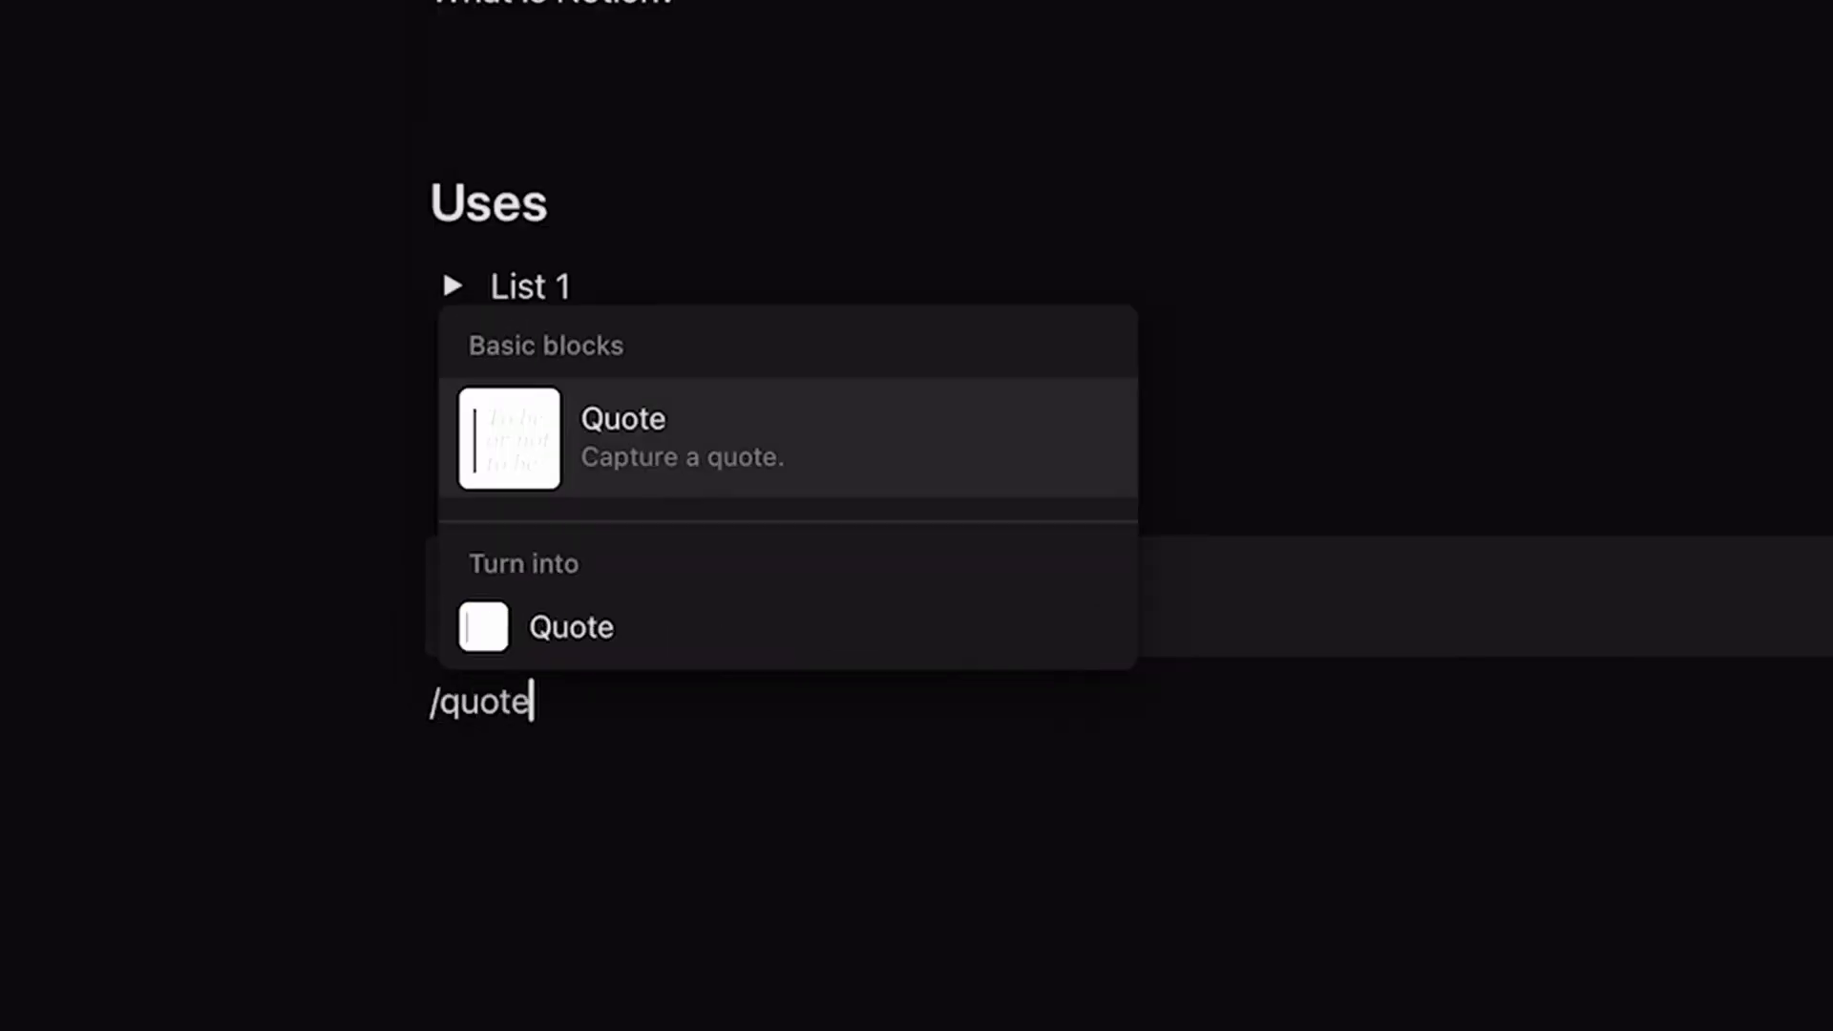
key("Return")
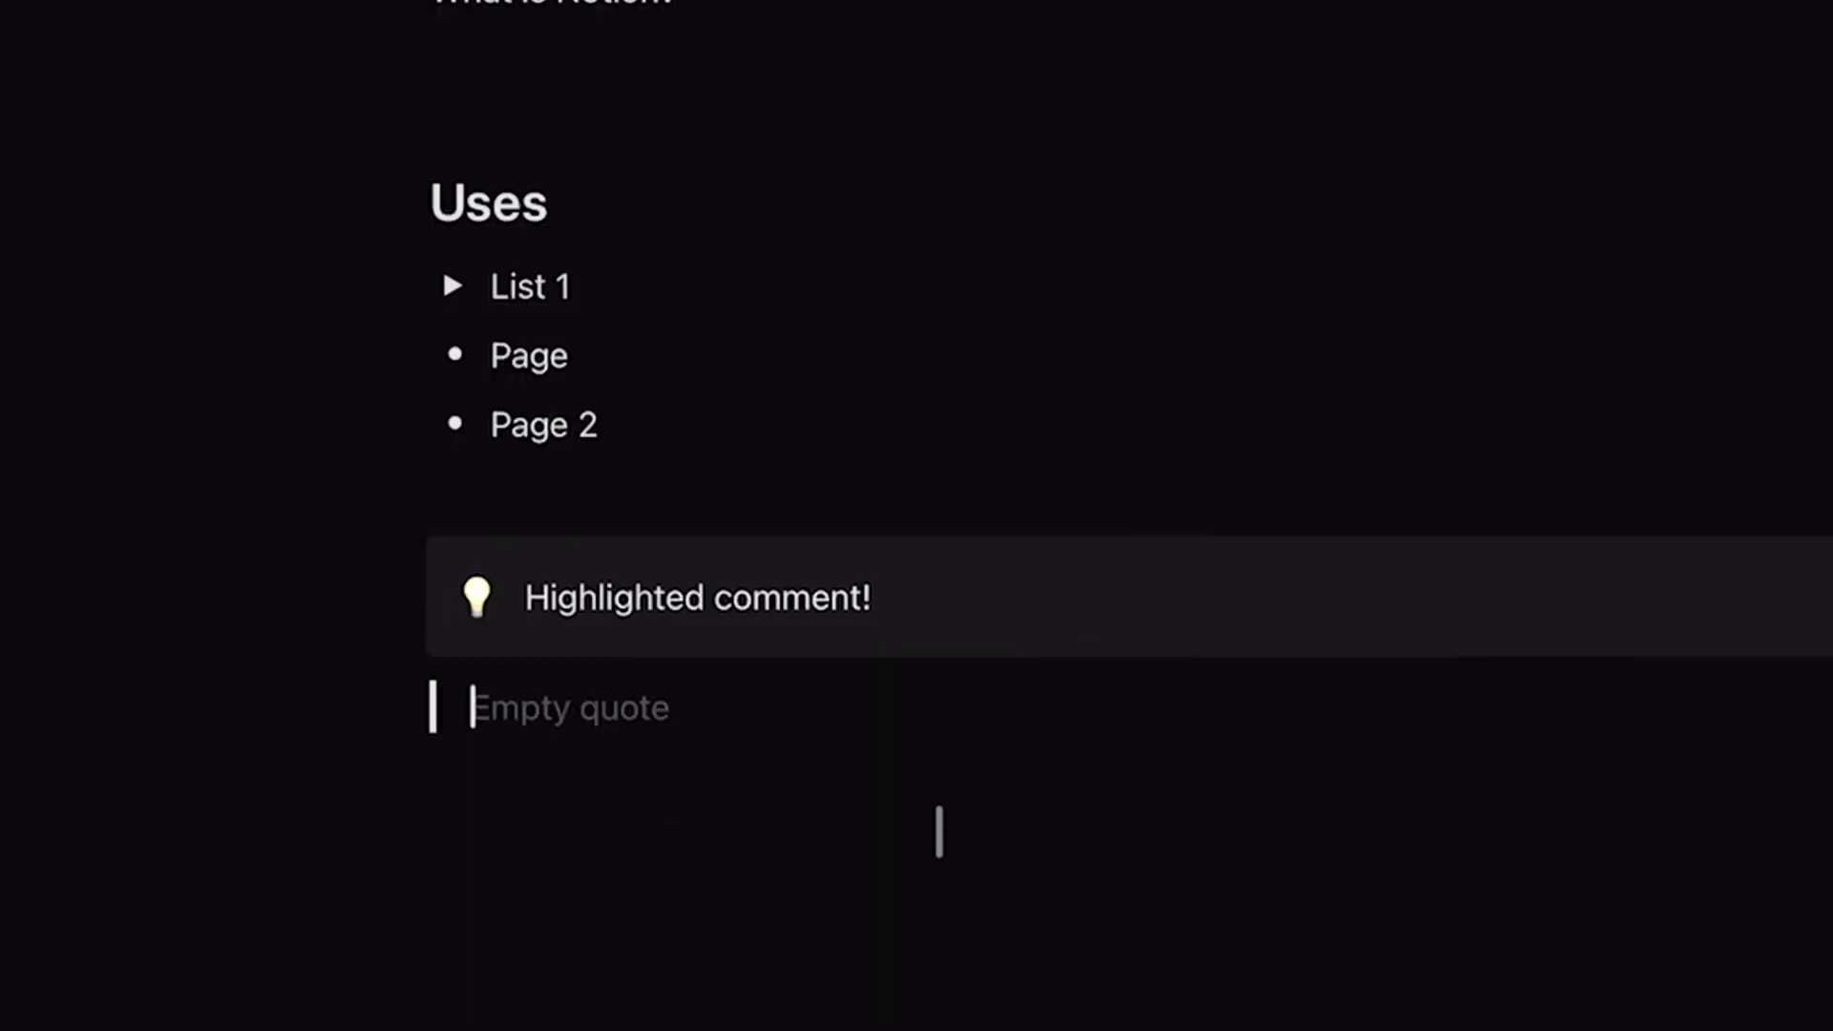
type("Insa")
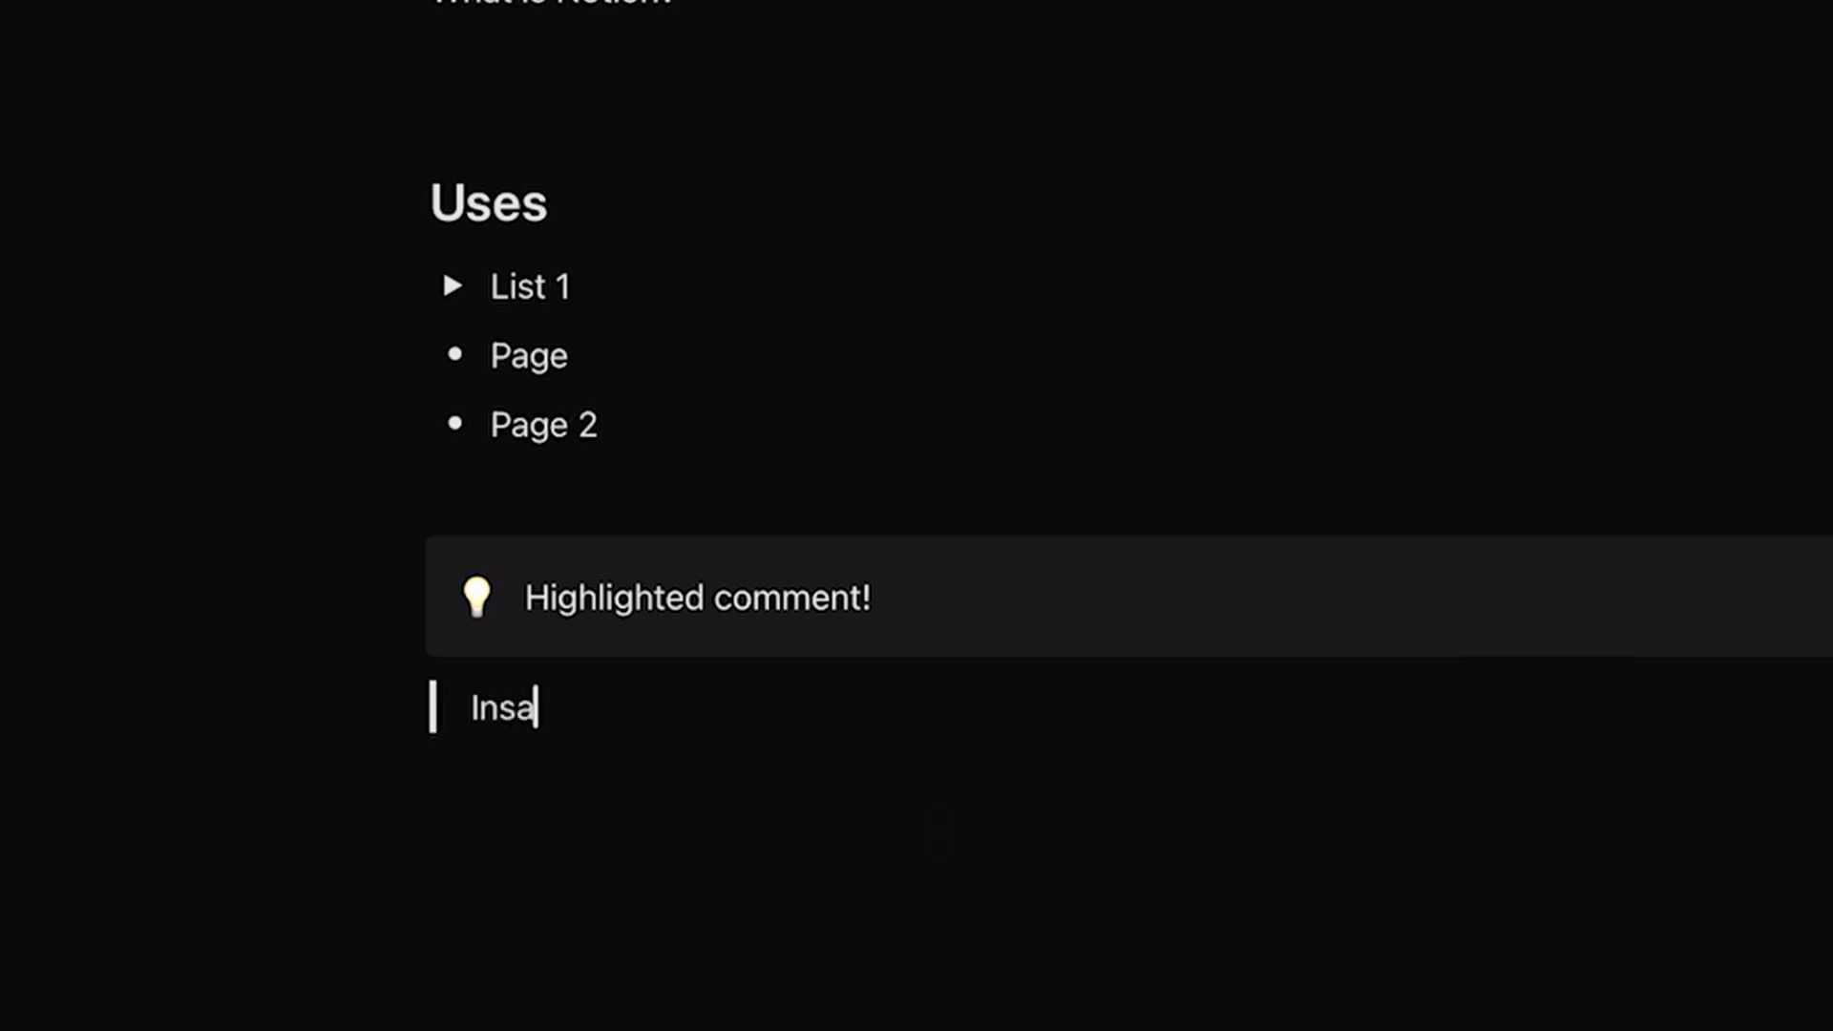
type("nity is")
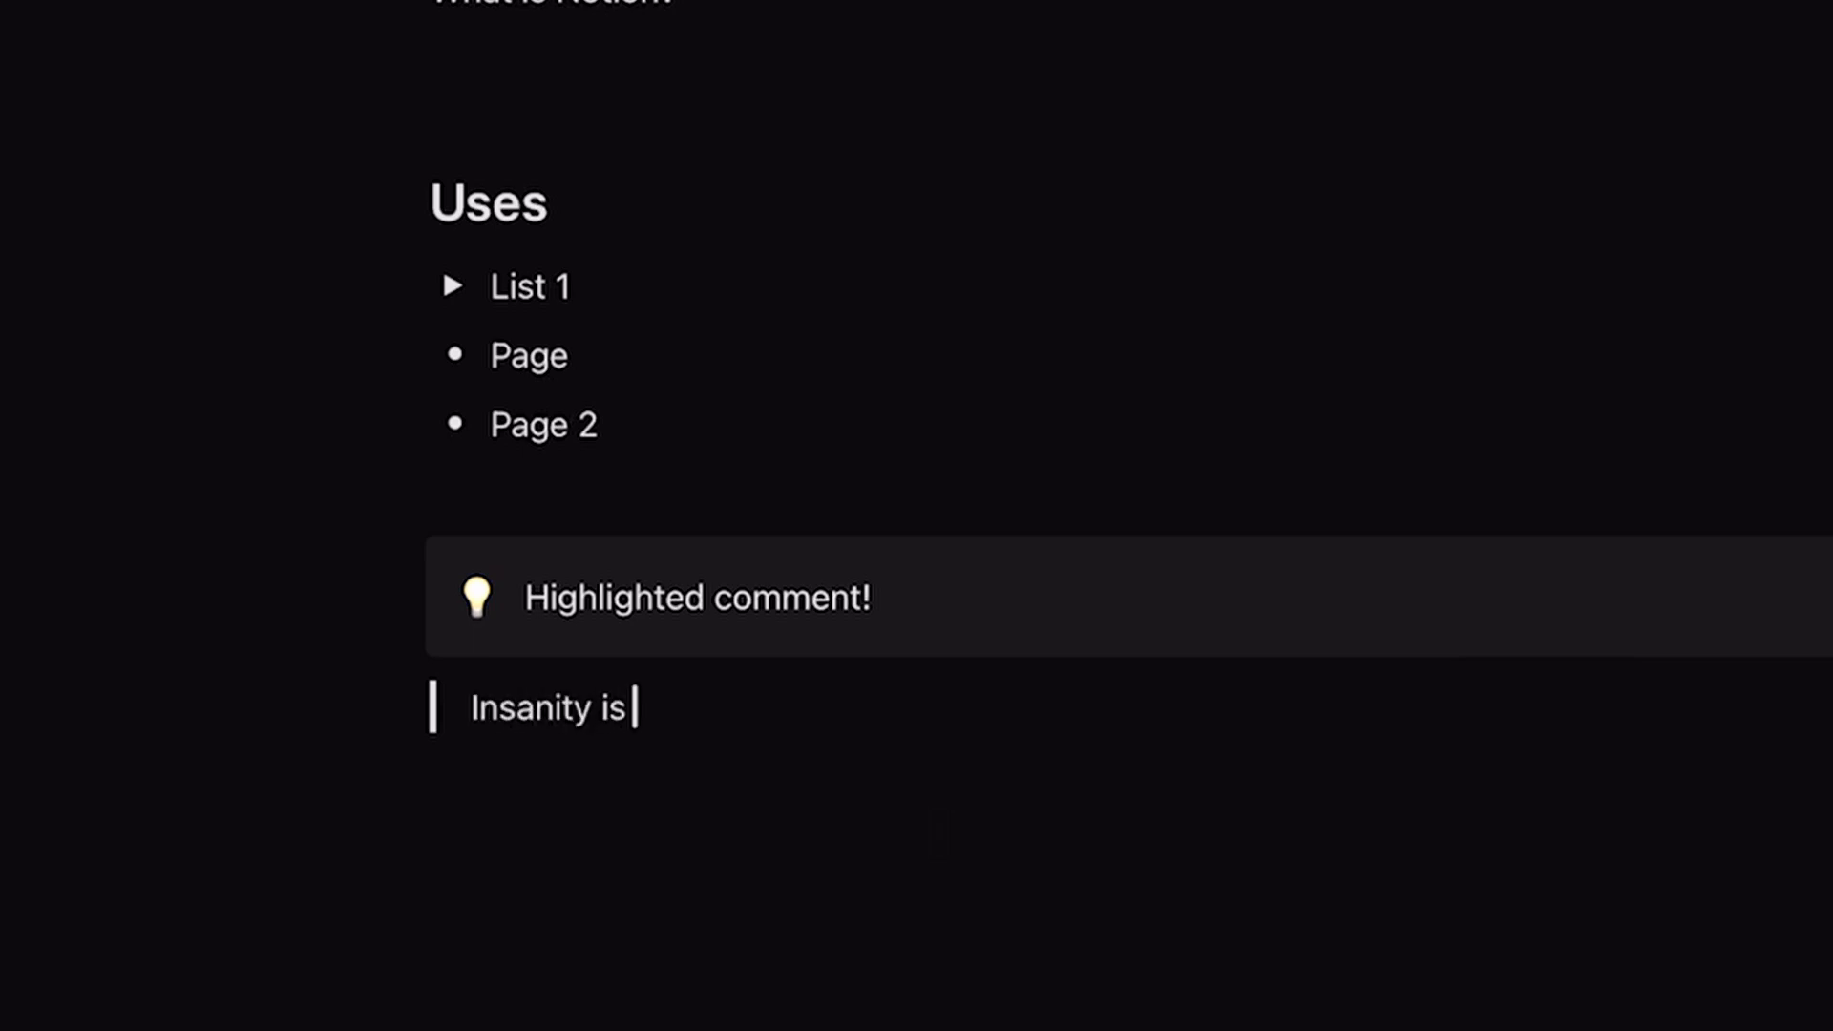
type(" blah ")
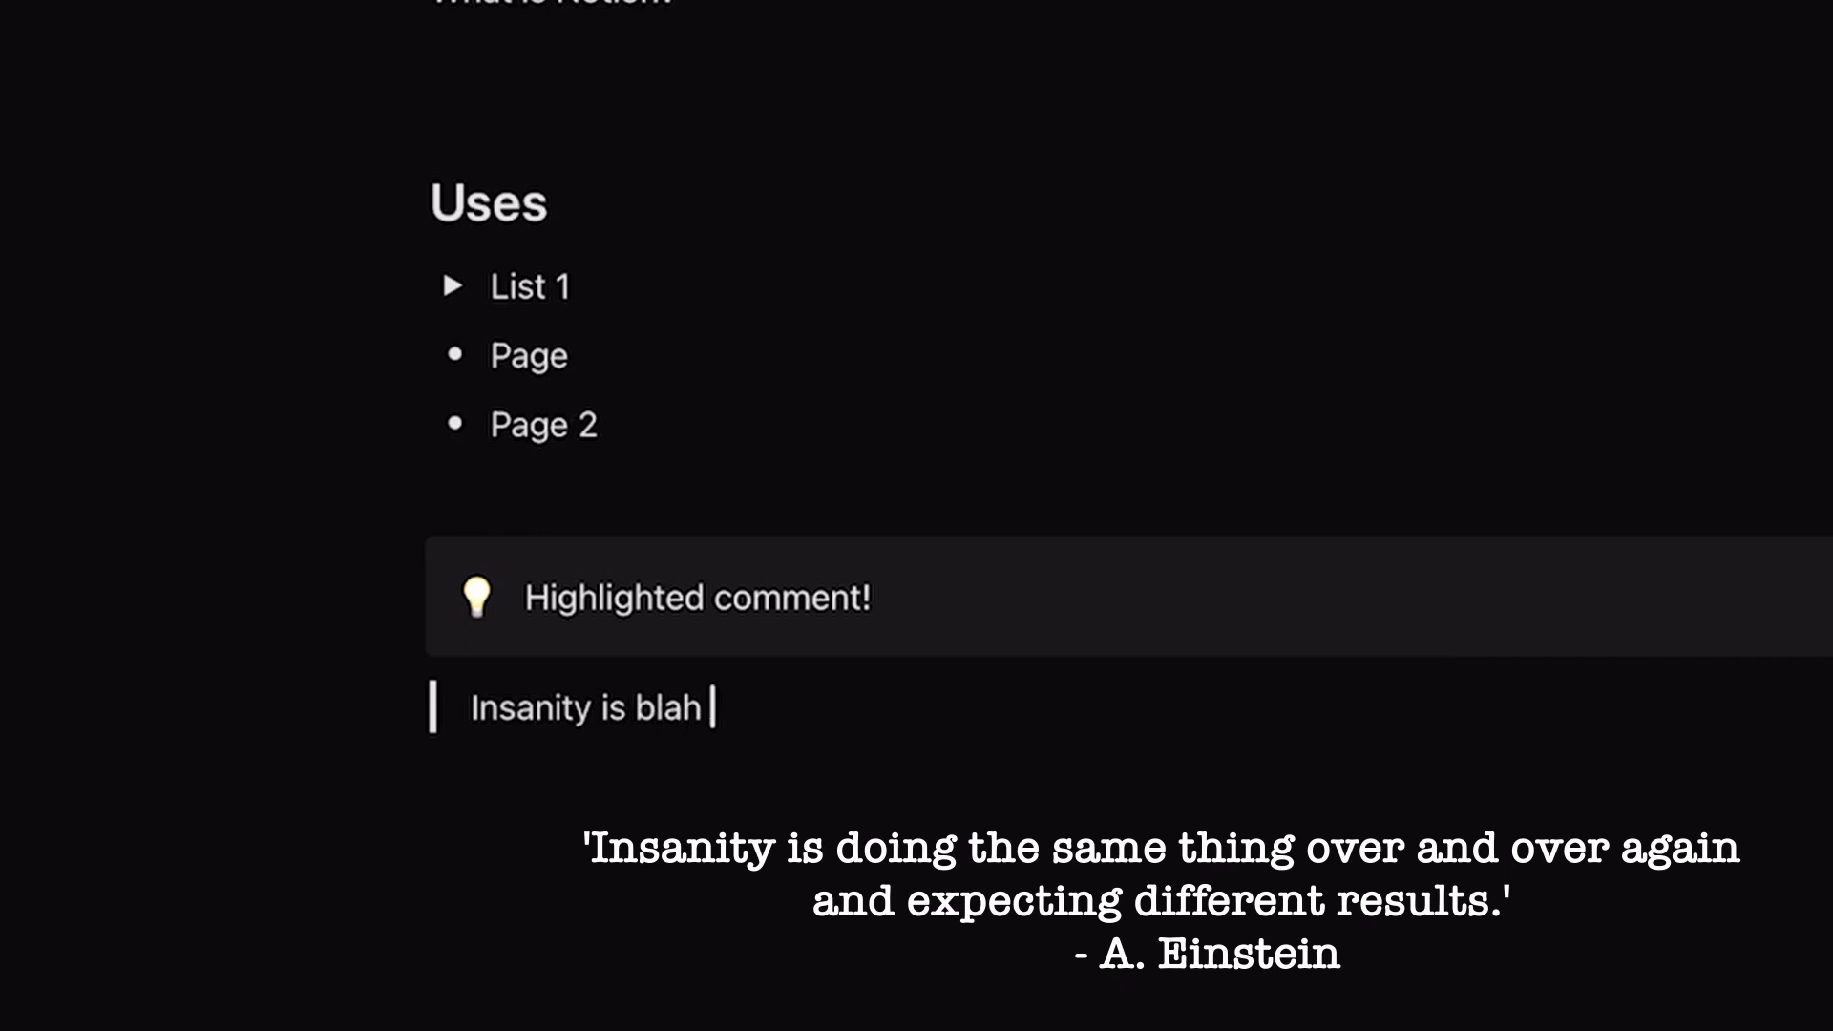
type("blah b")
key("BackSpace")
type("h blah")
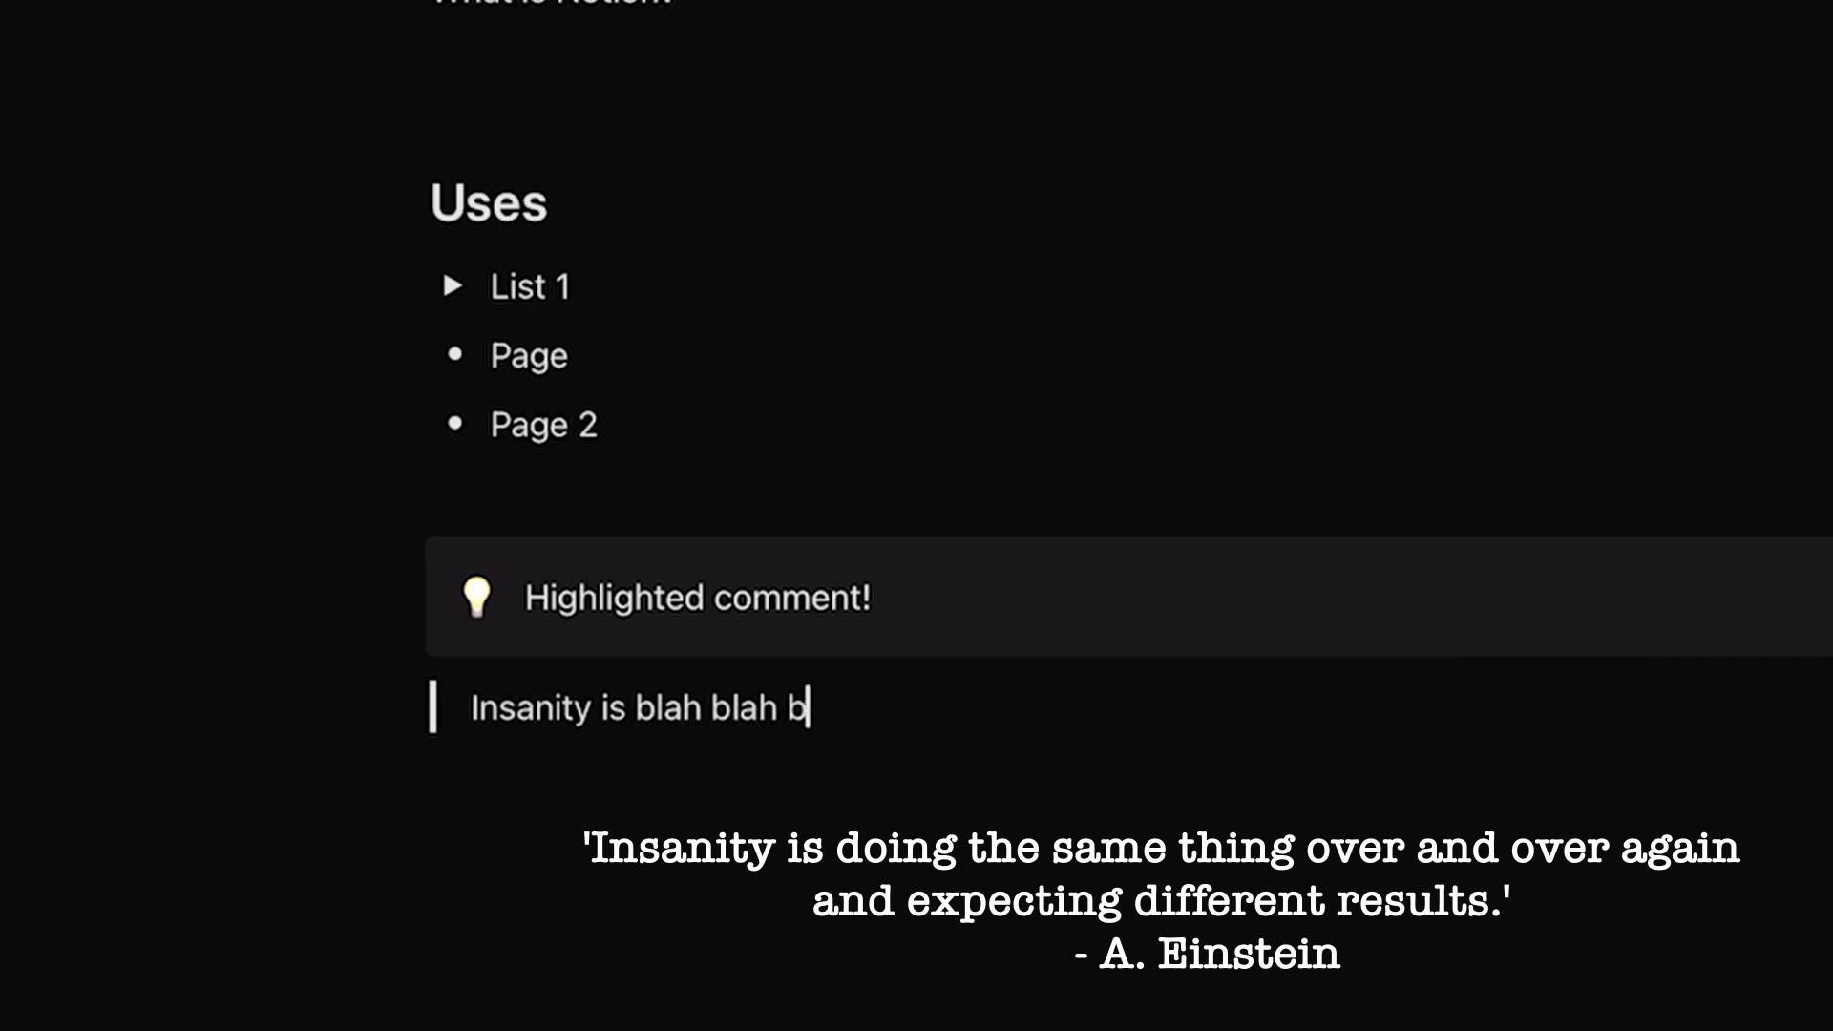
key("Return")
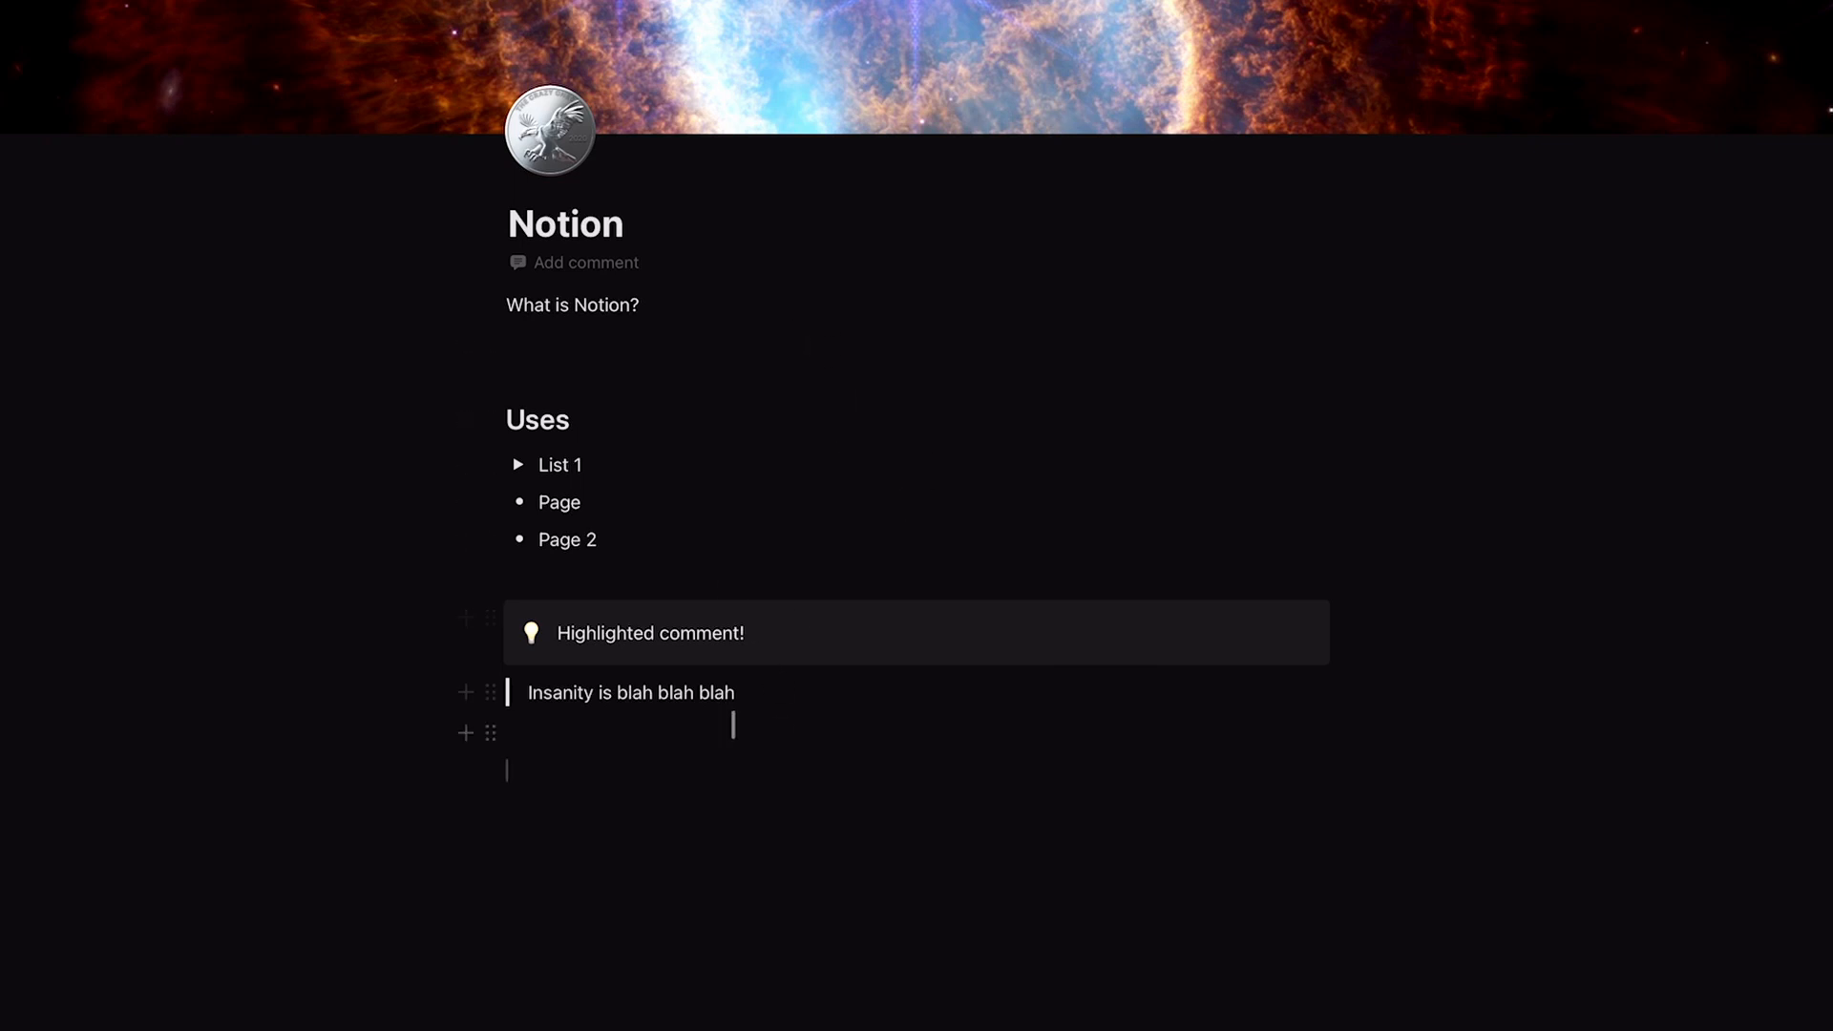
- Insert an inline database below the quote and look over its empty table
type("/data")
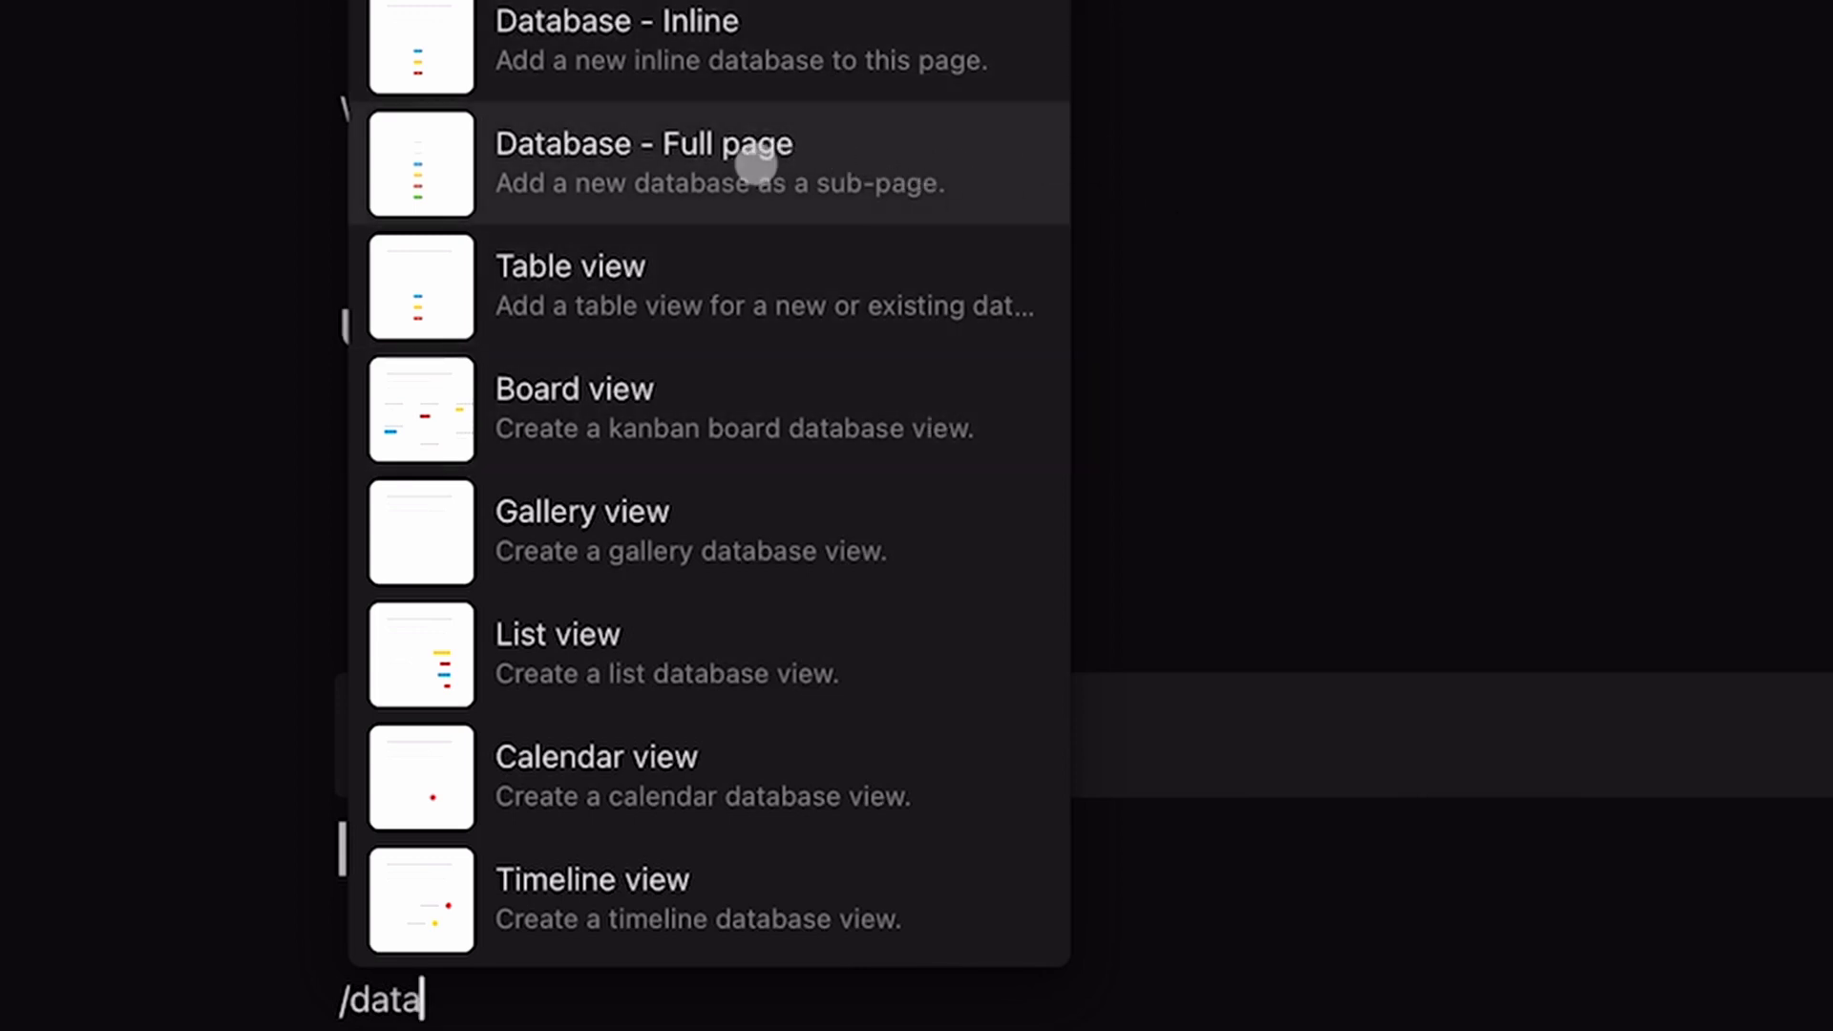
left_click(773, 27)
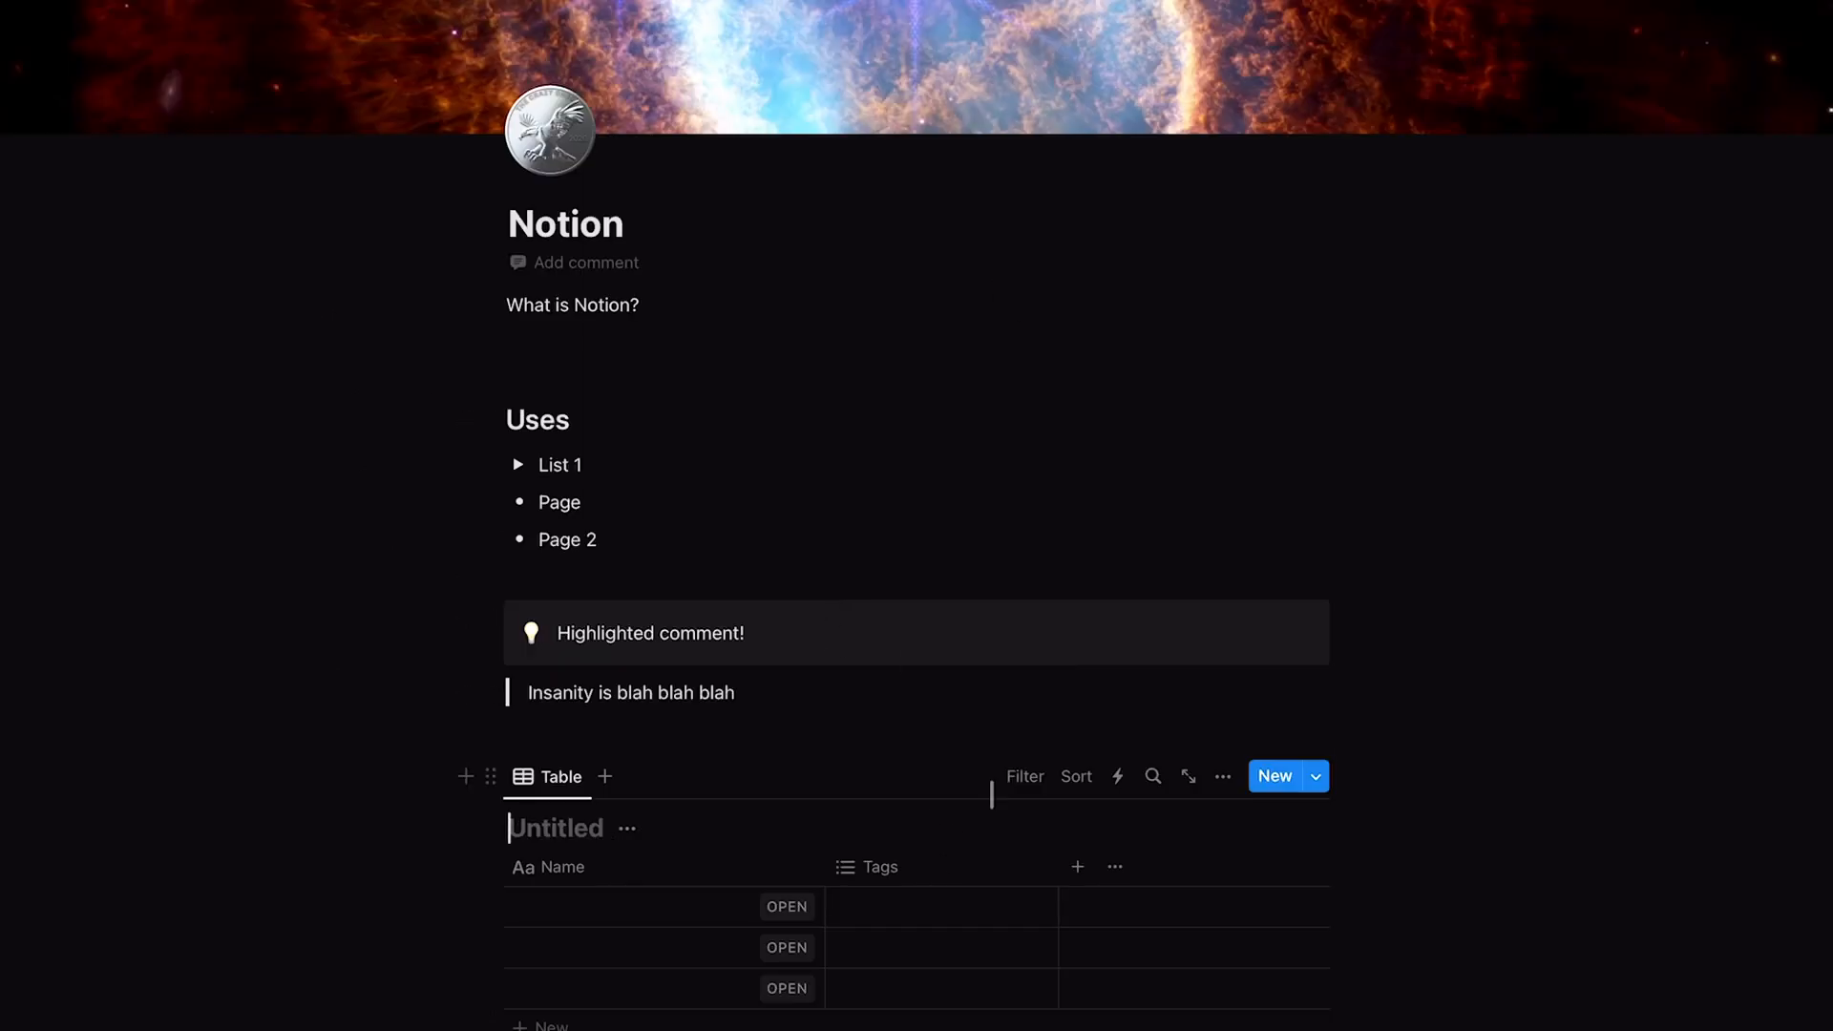
scroll(952, 534, "up", 10)
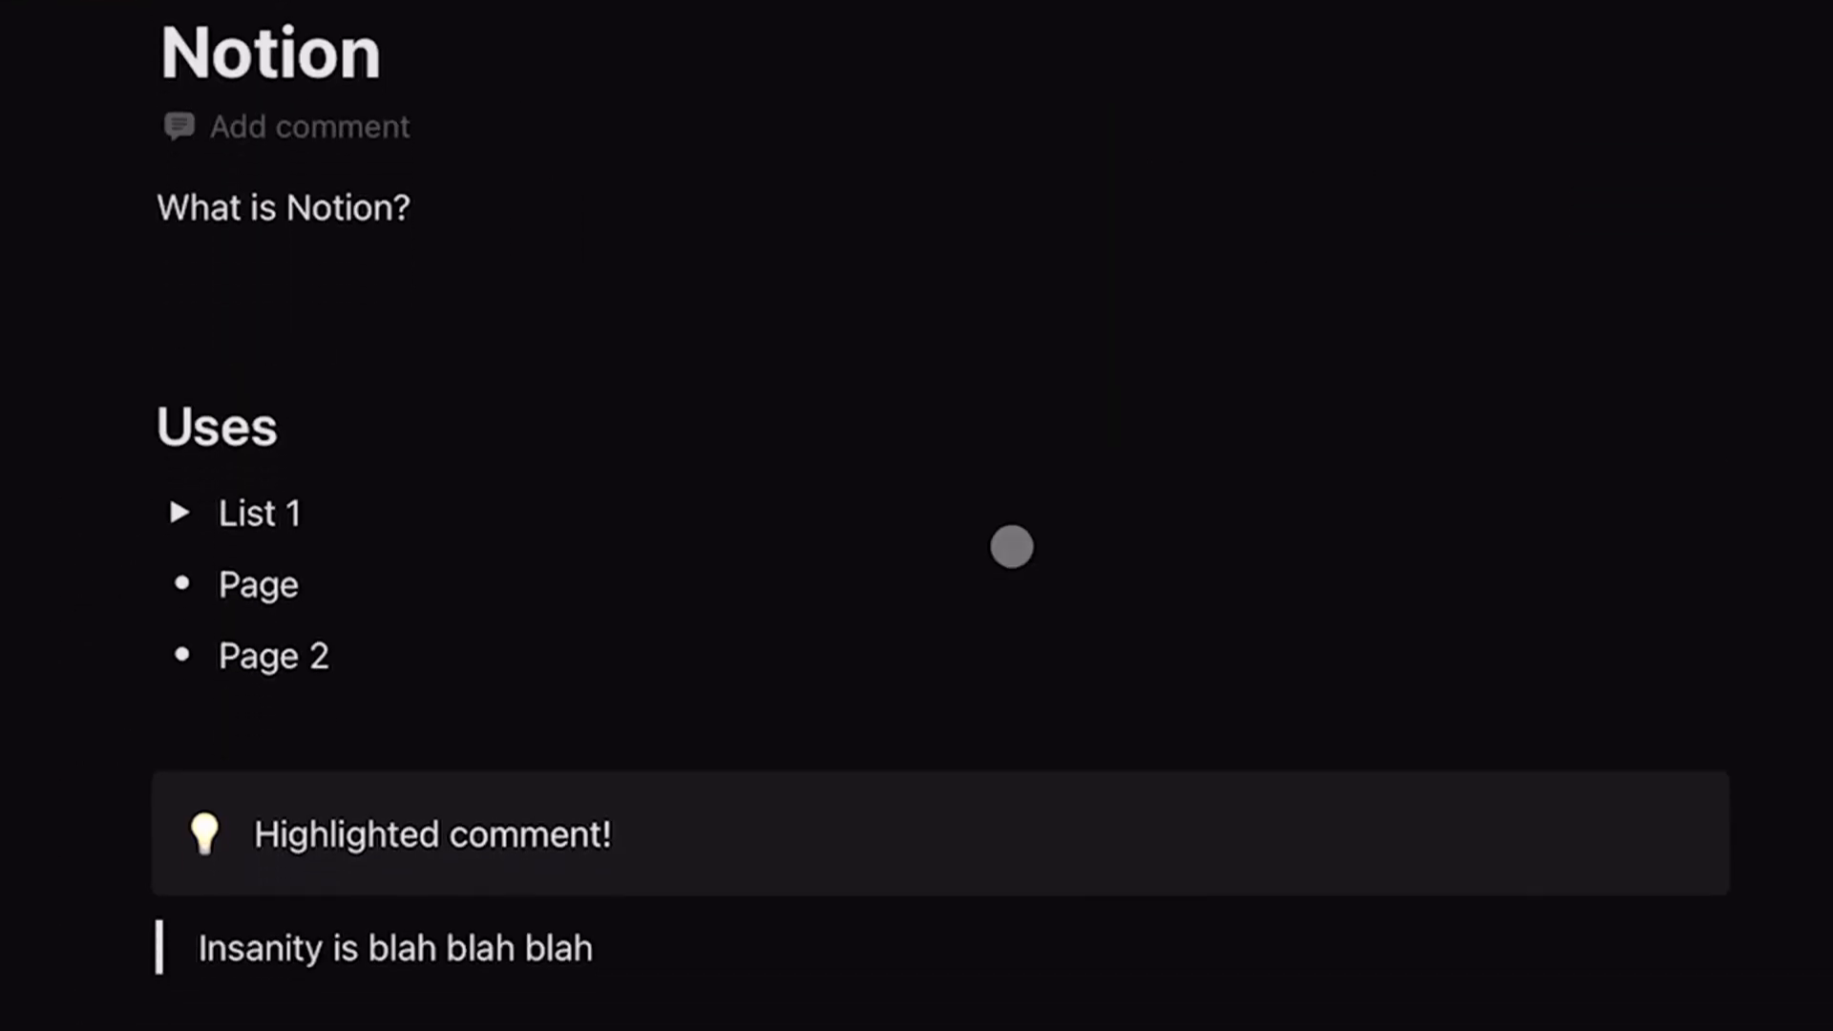
scroll(1047, 993, "down", 7)
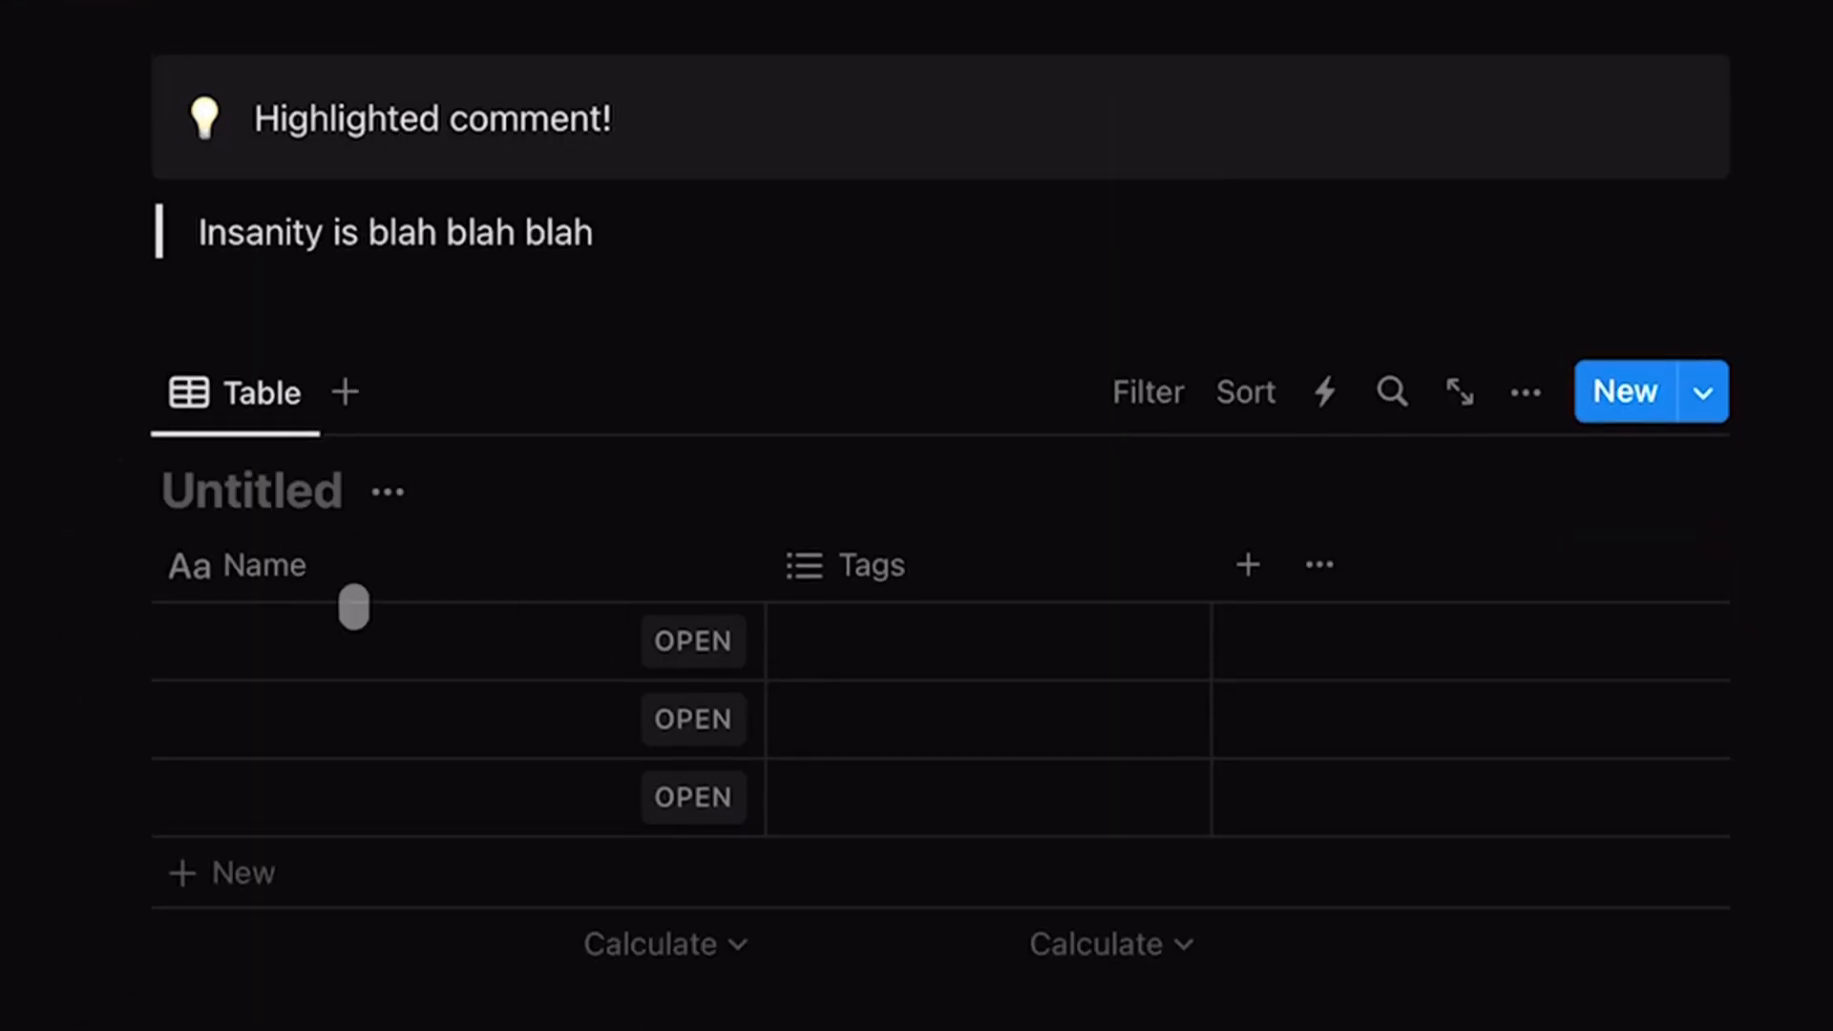
left_click(353, 639)
left_click(394, 560)
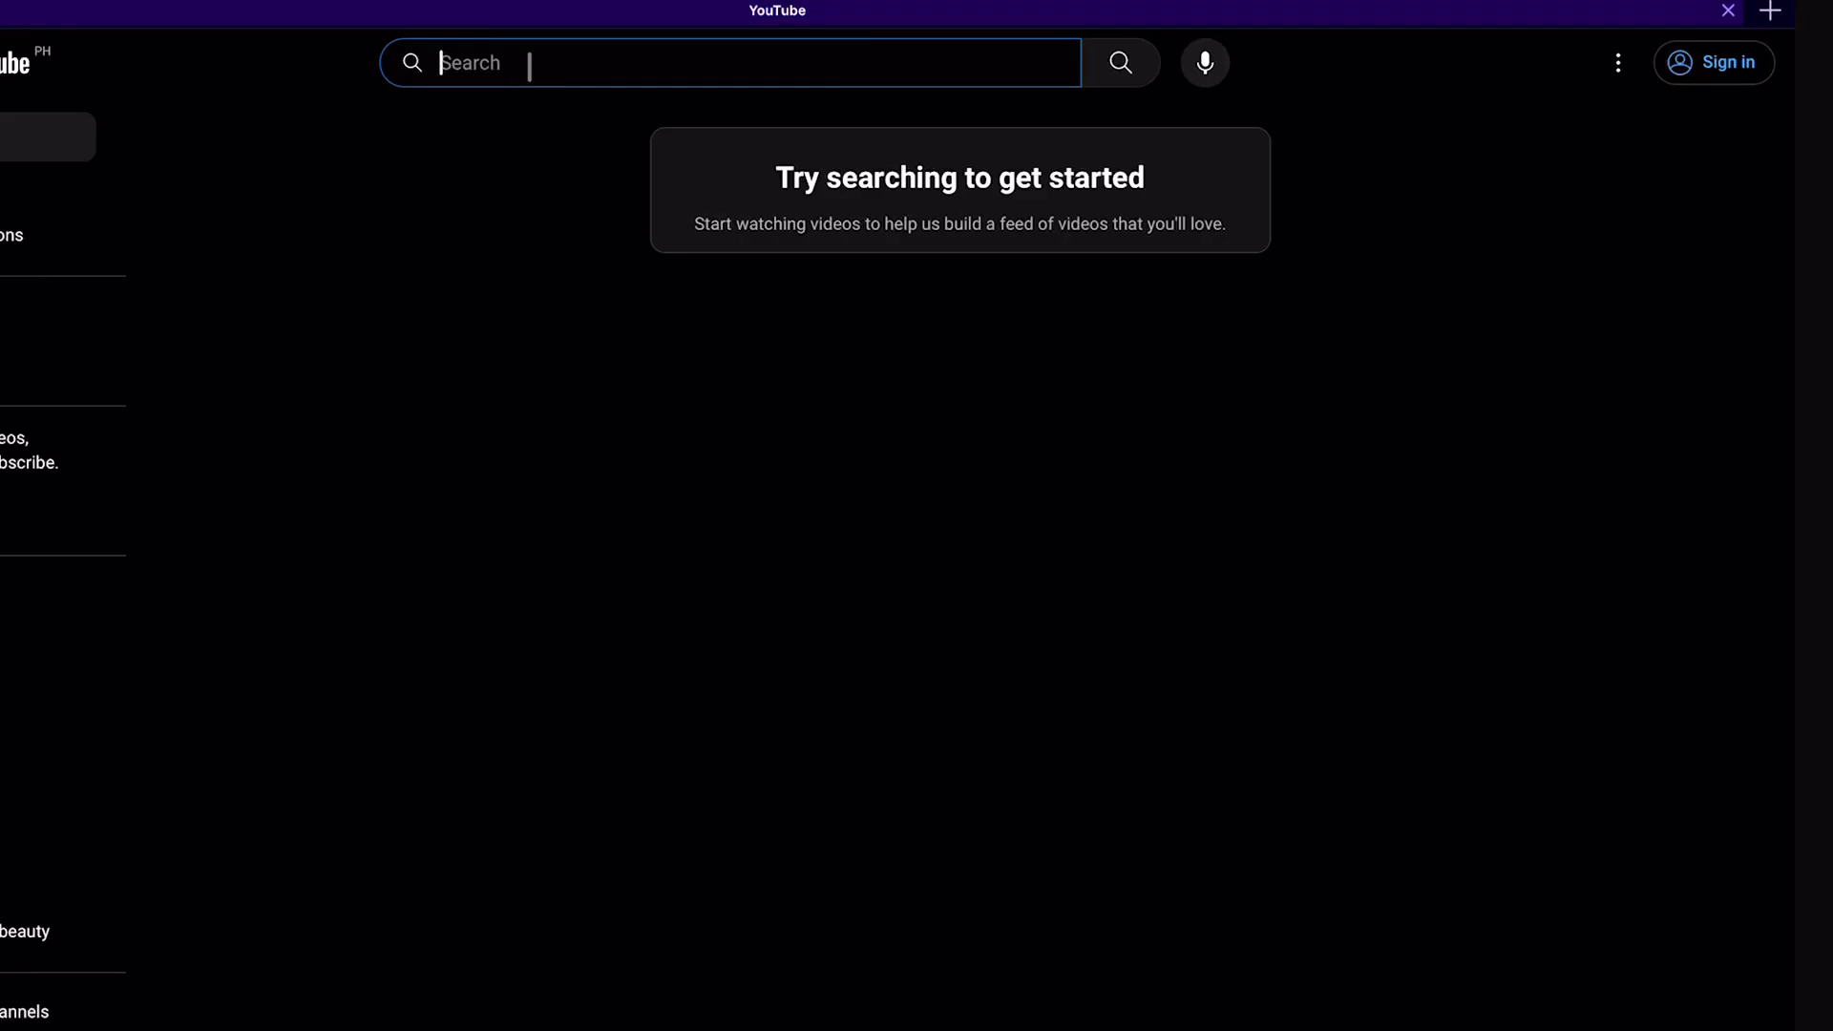
- Search YouTube for "notion basic tutorial" and look through the results
type("notion basic tut")
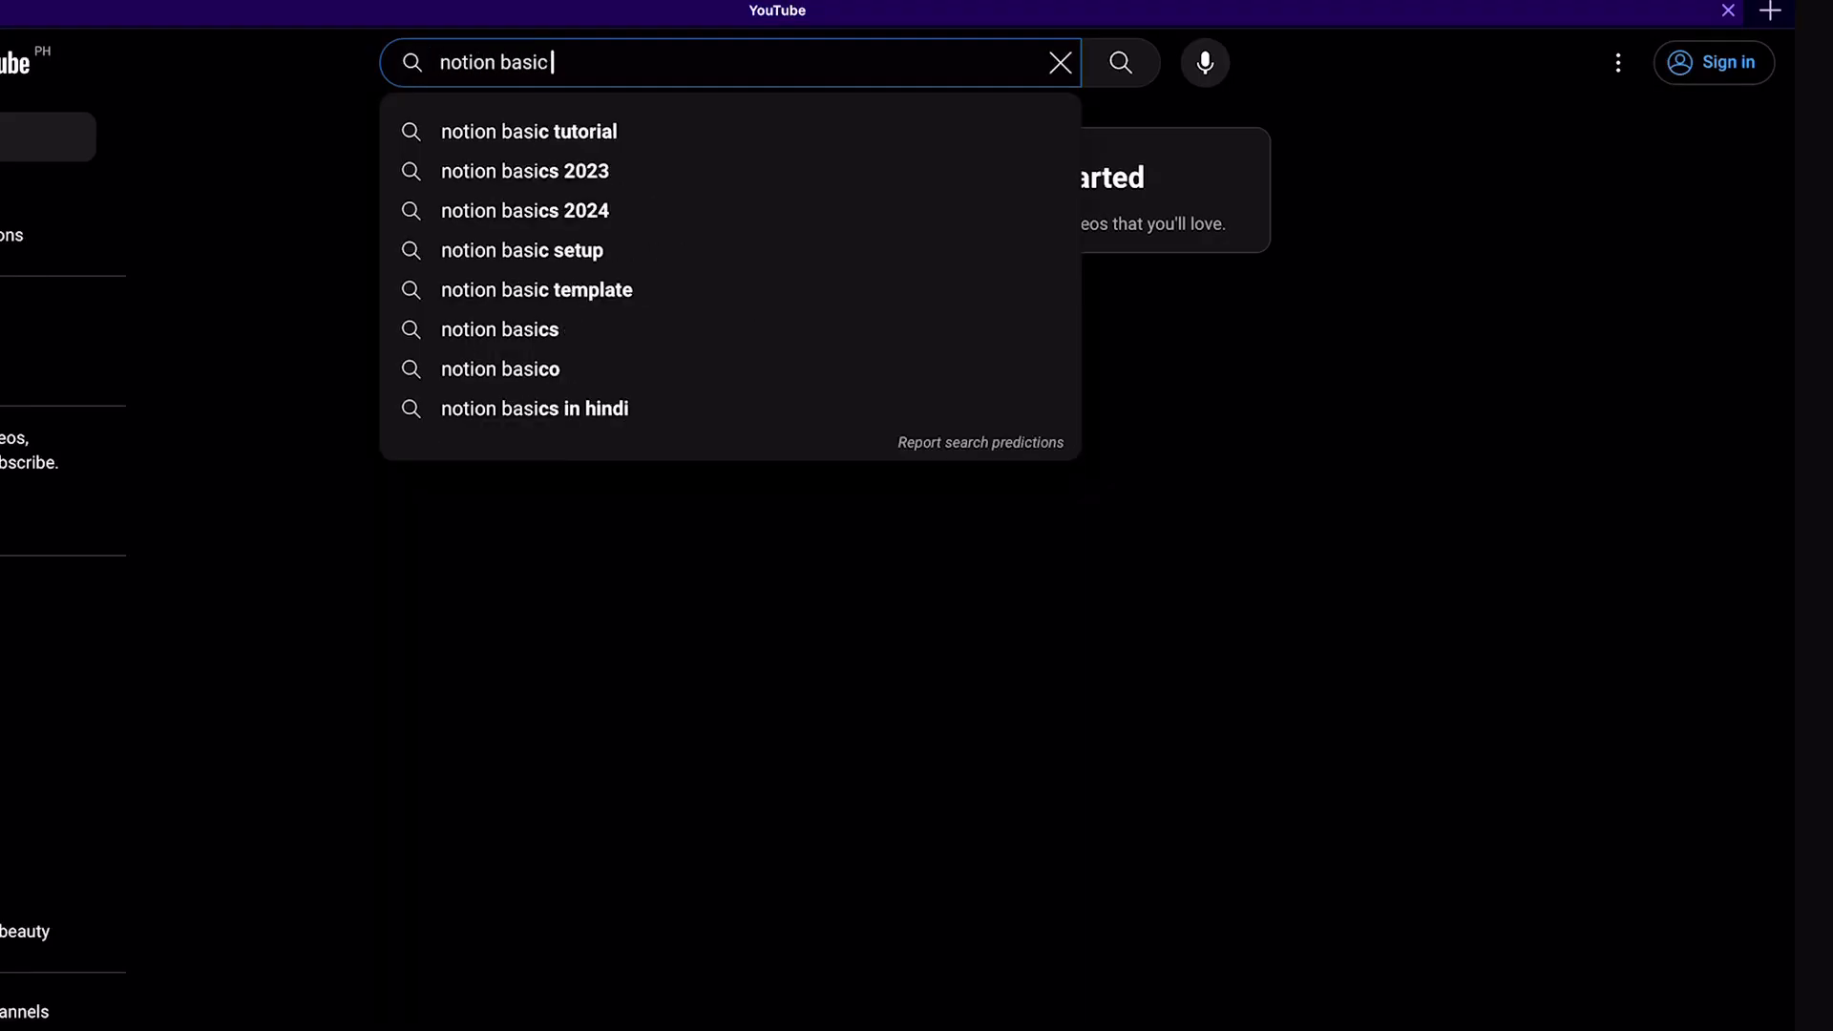
type("orial")
key("Return")
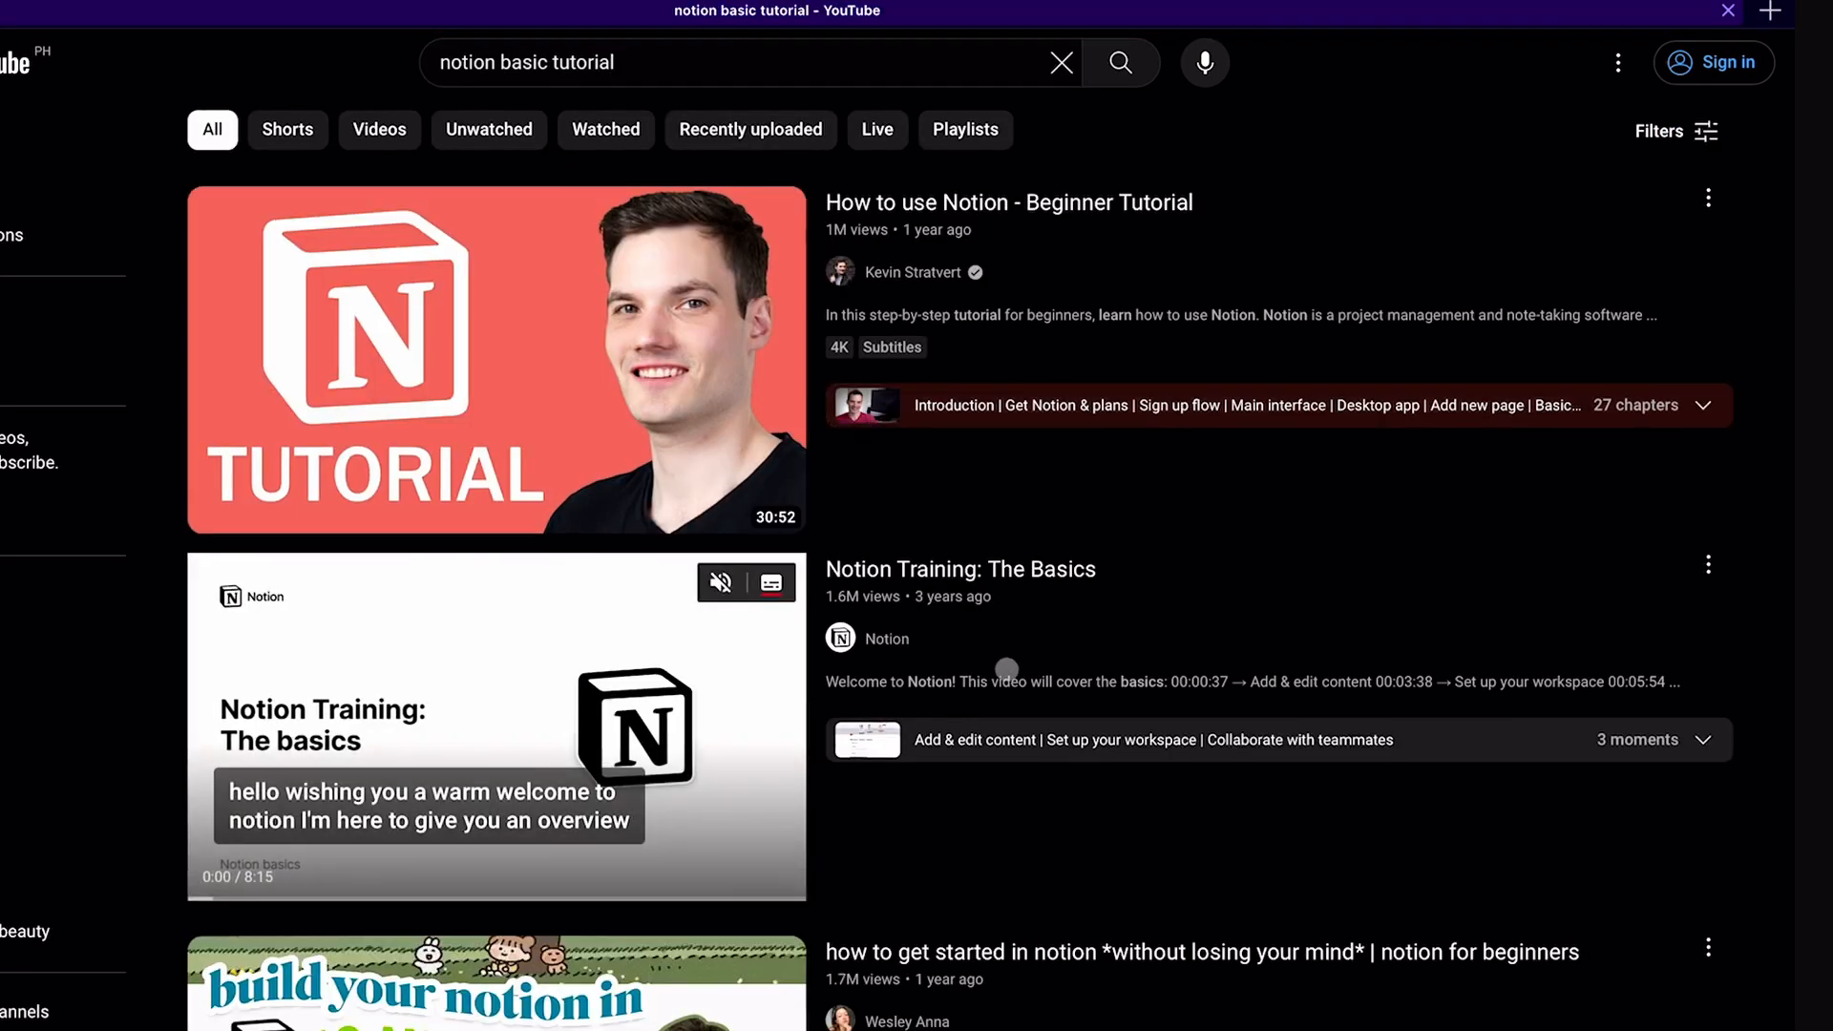
scroll(1007, 668, "down", 4)
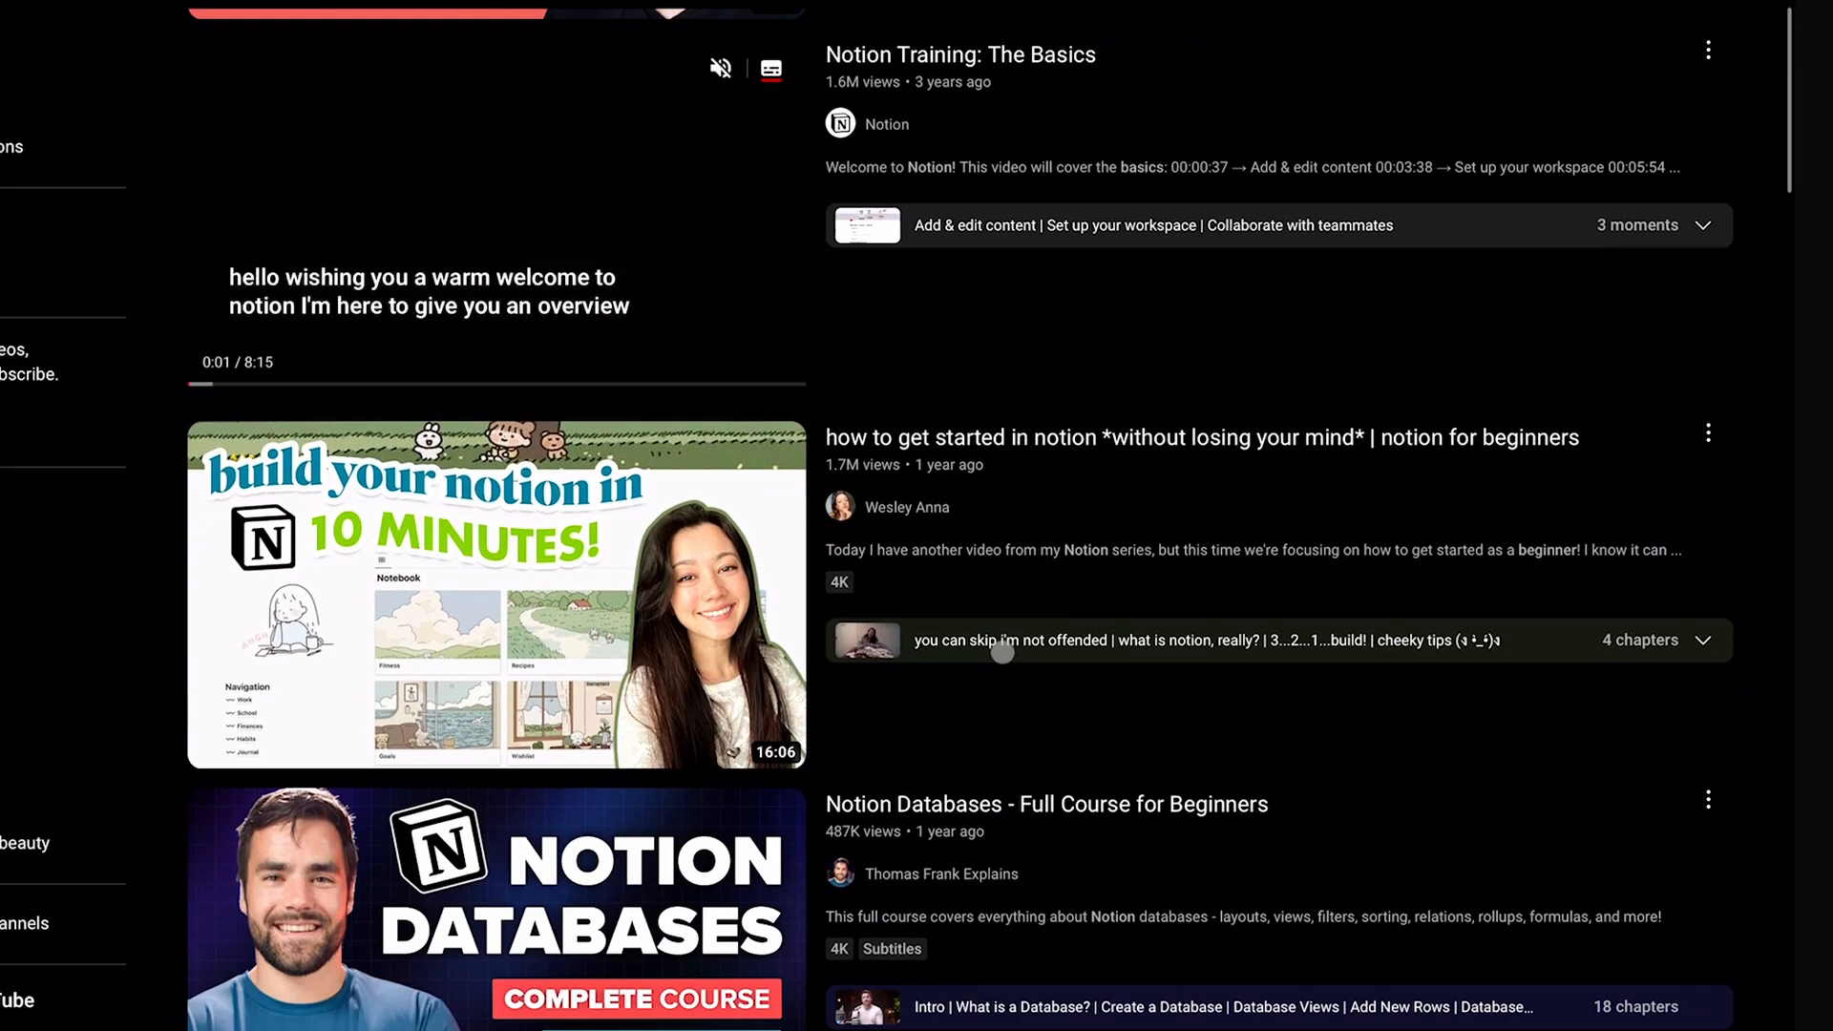
scroll(1017, 840, "down", 1)
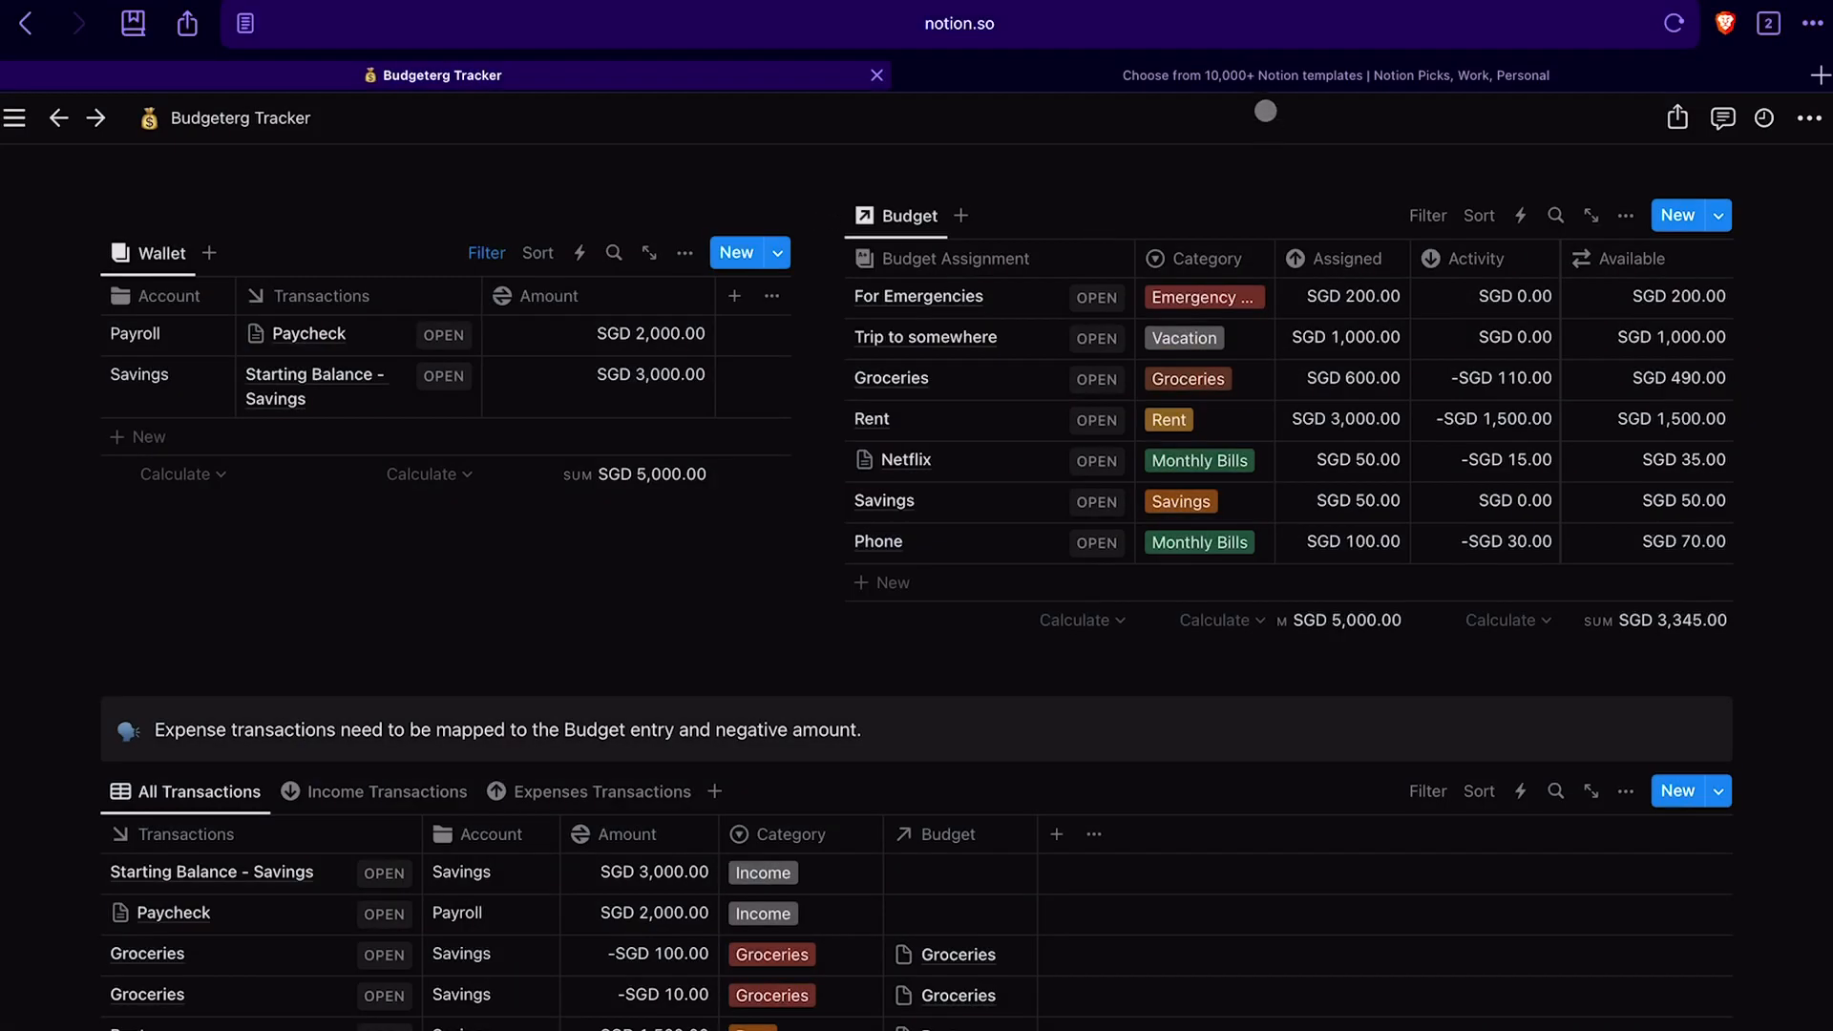
- Switch to the Notion templates gallery and browse its featured templates, top categories and featured creators
left_click(1263, 76)
scroll(1097, 515, "down", 6)
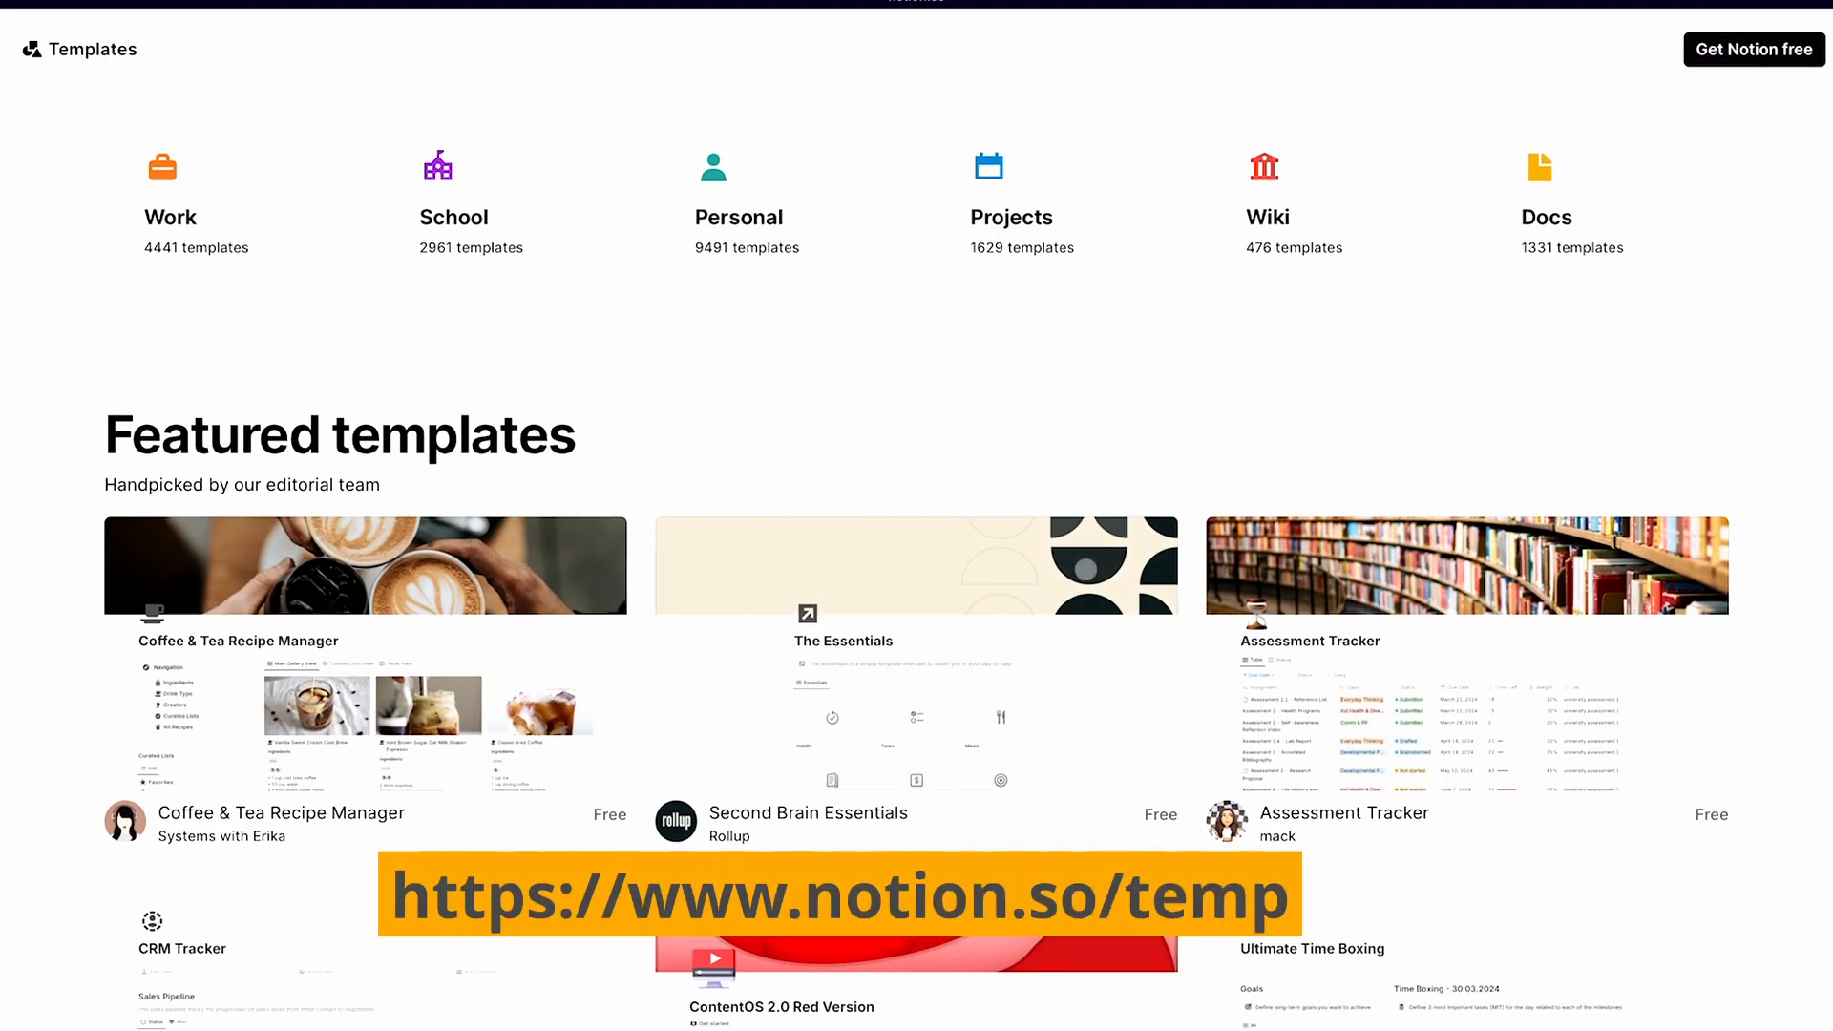
scroll(1086, 569, "down", 3)
scroll(1085, 569, "up", 7)
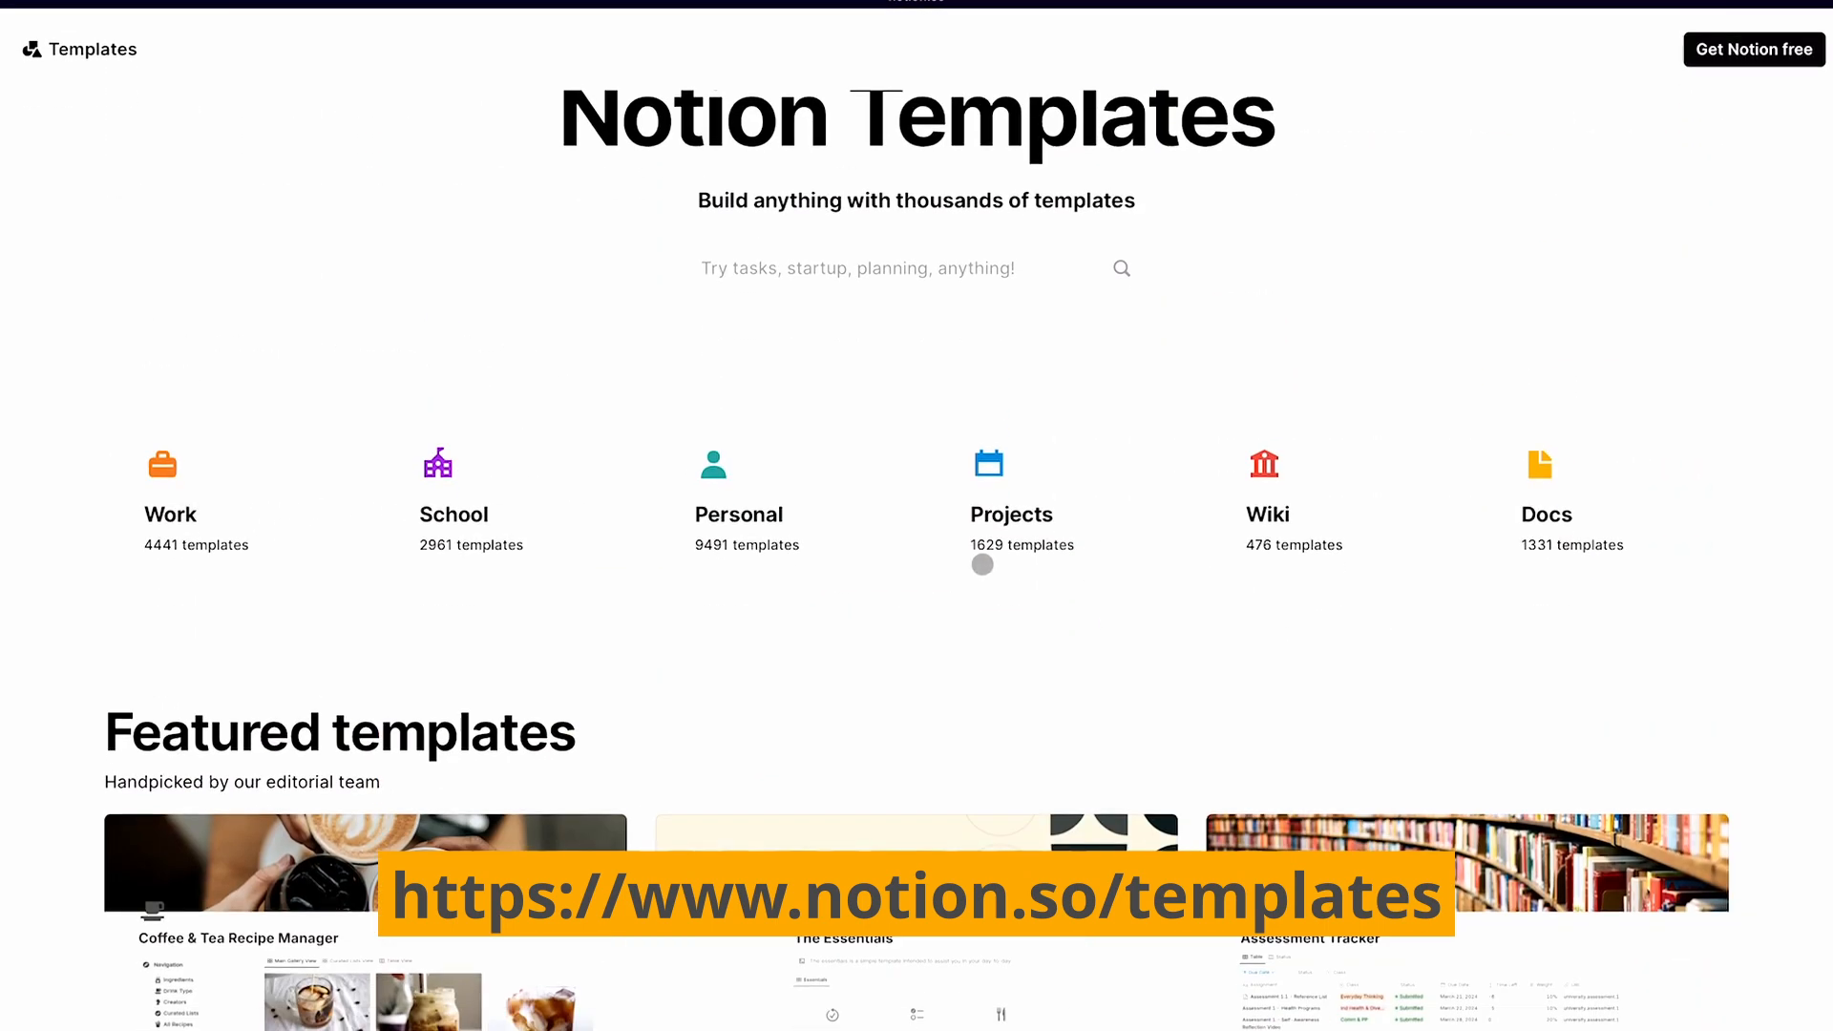
scroll(1360, 767, "down", 12)
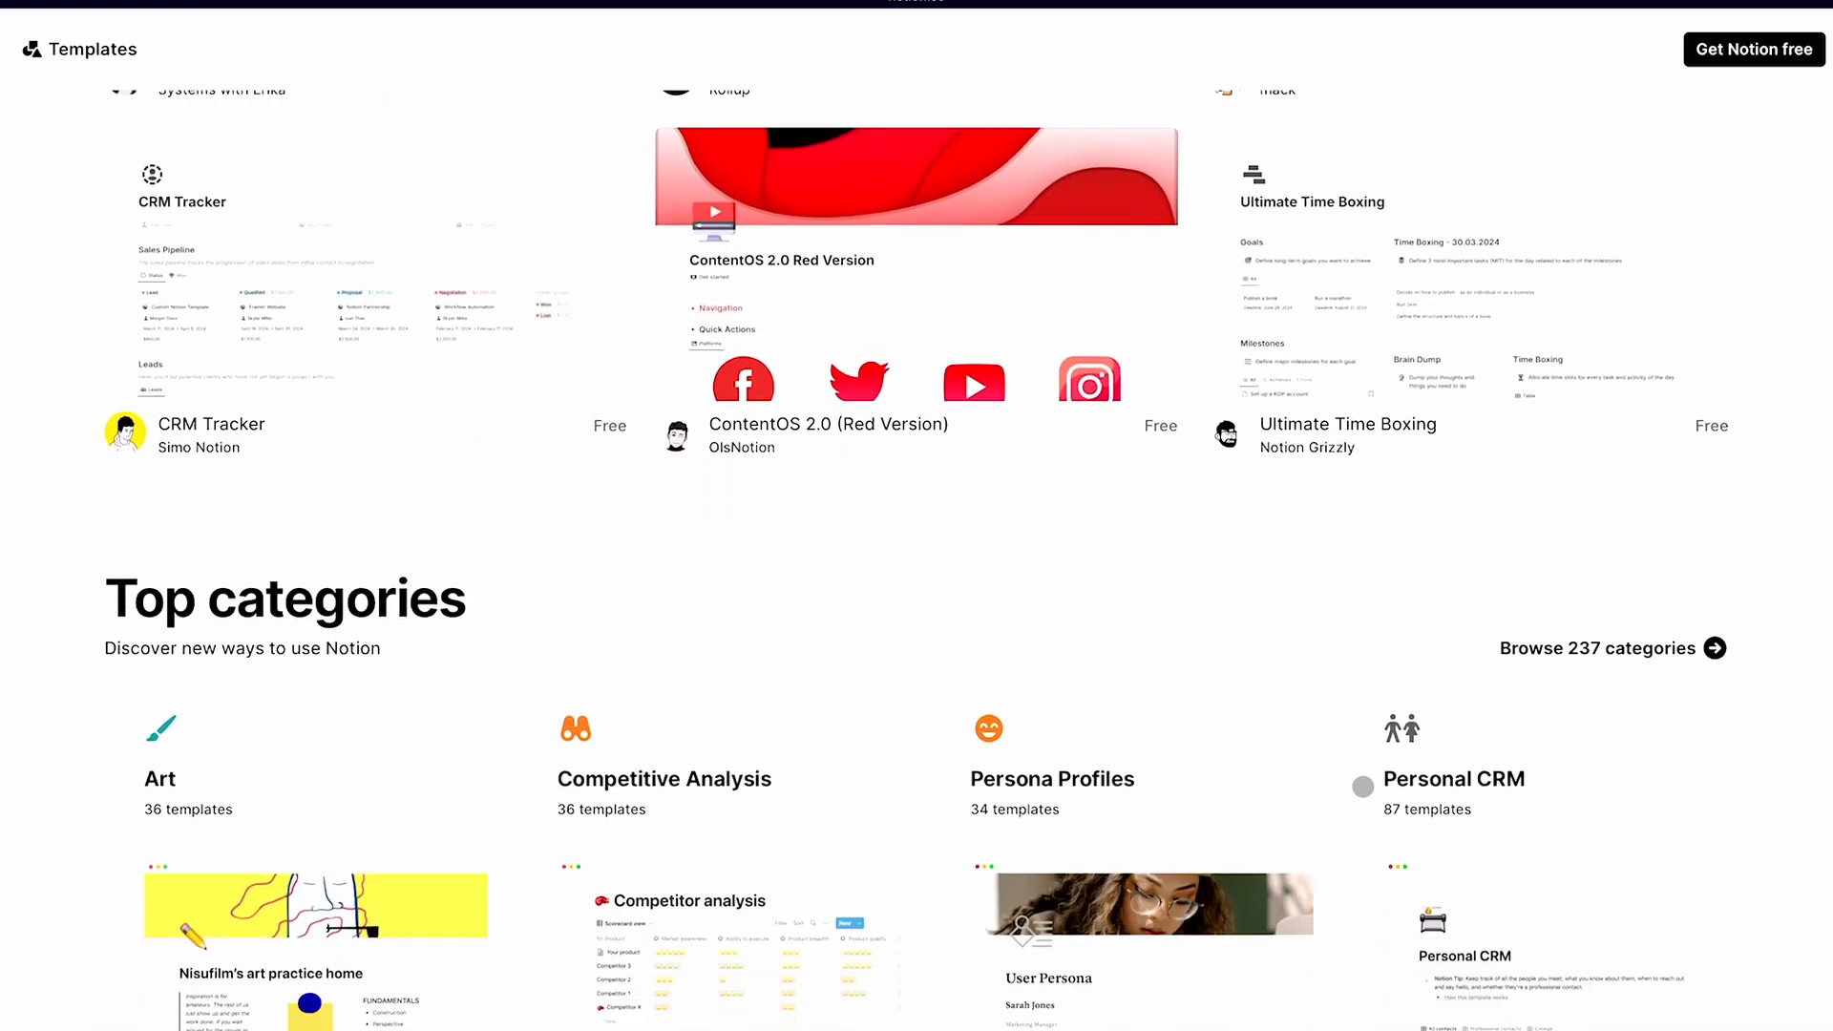
scroll(1362, 786, "down", 3)
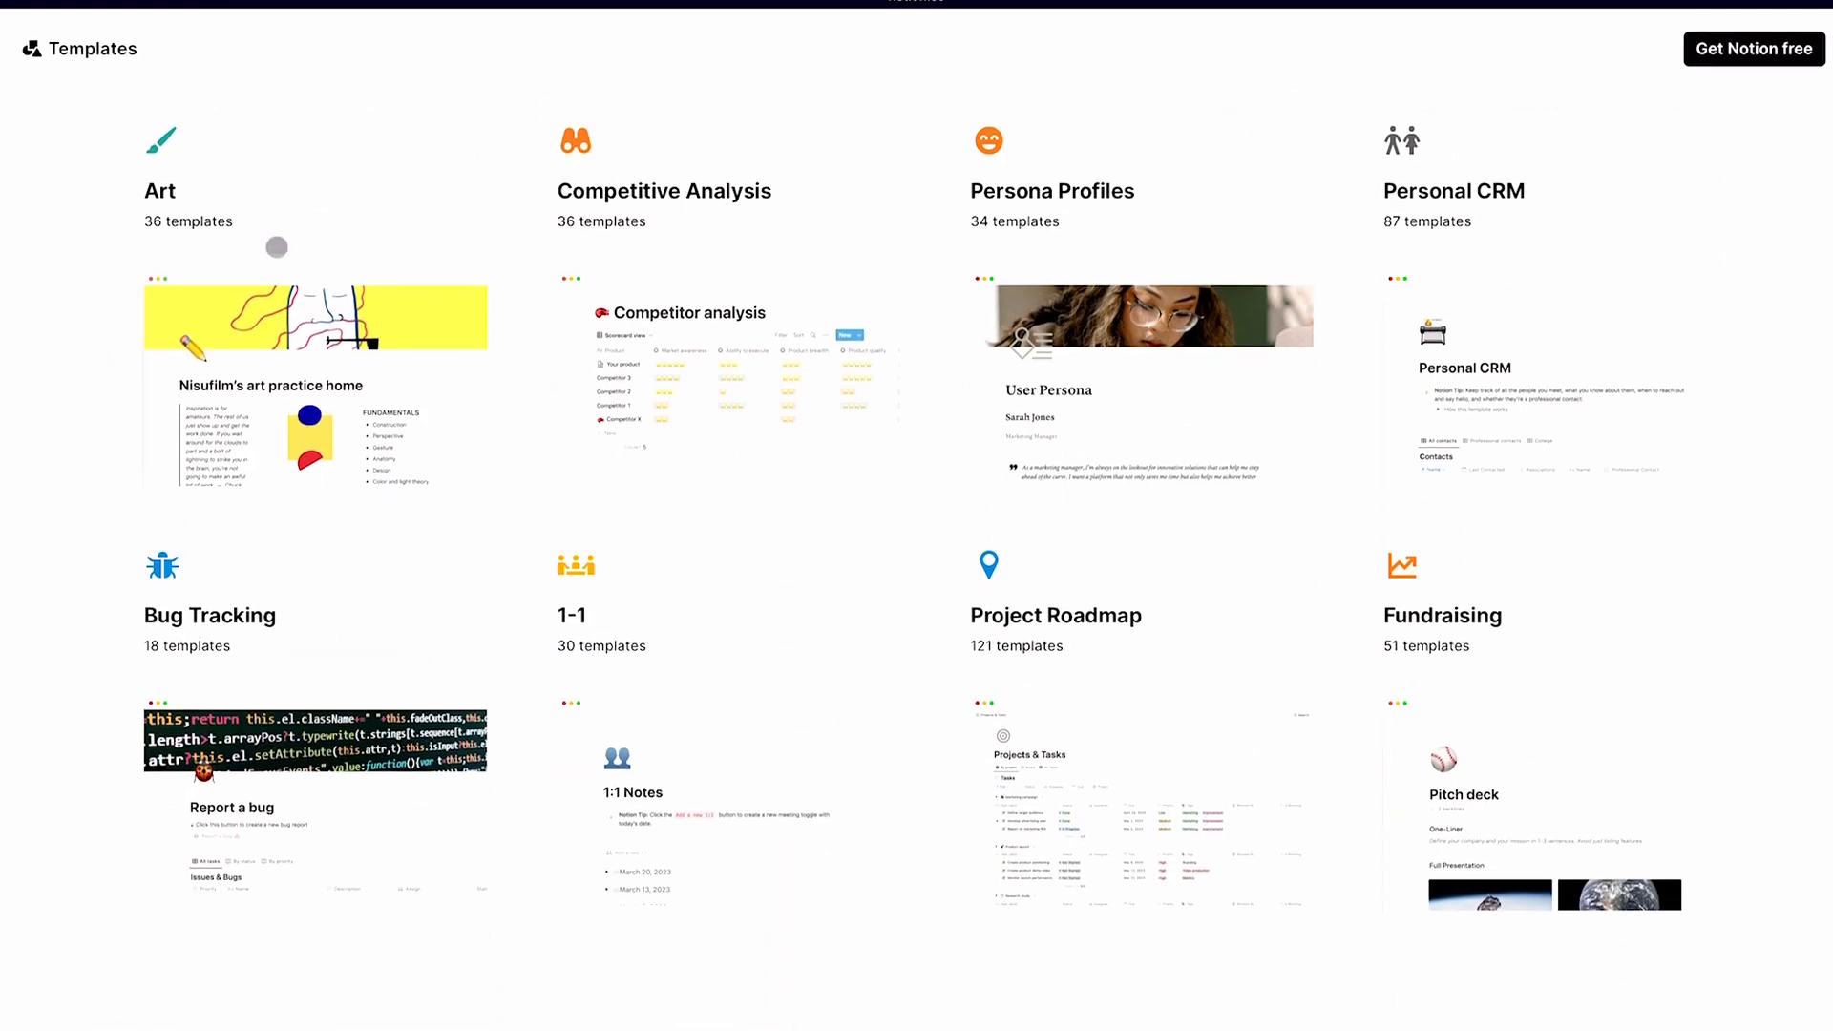
scroll(1487, 603, "down", 3)
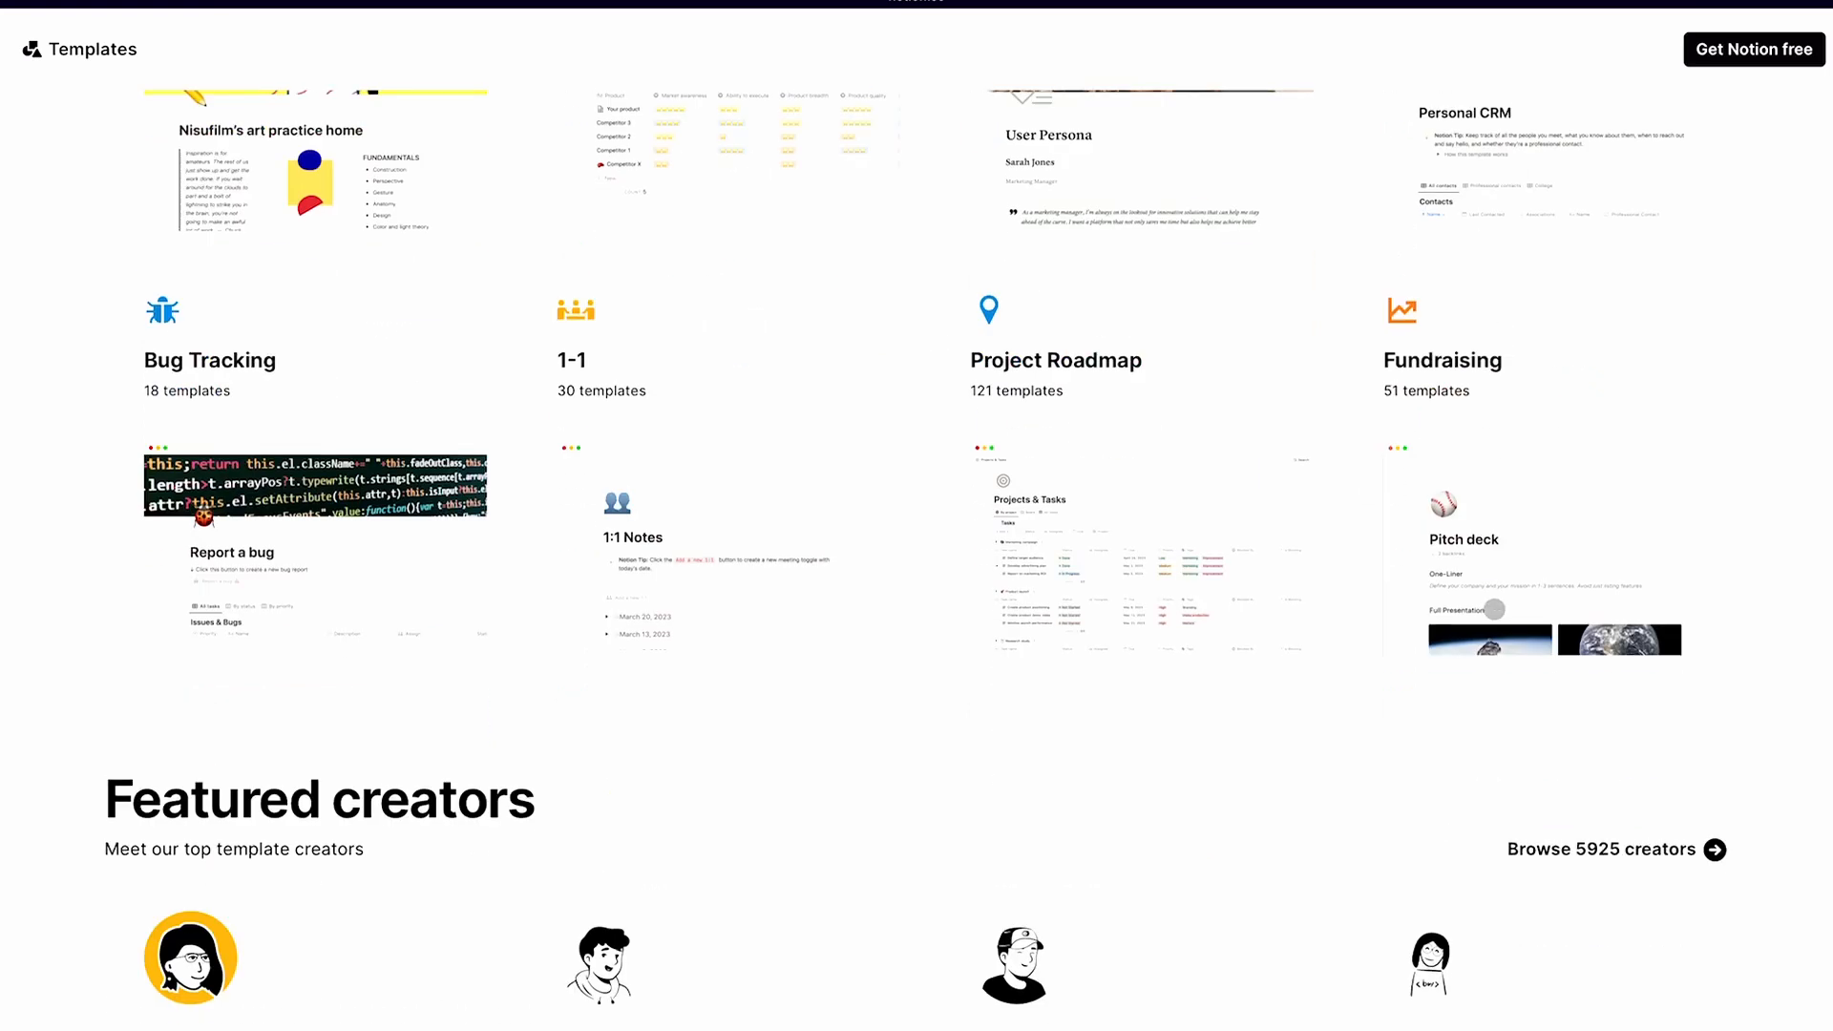
scroll(1494, 609, "up", 5)
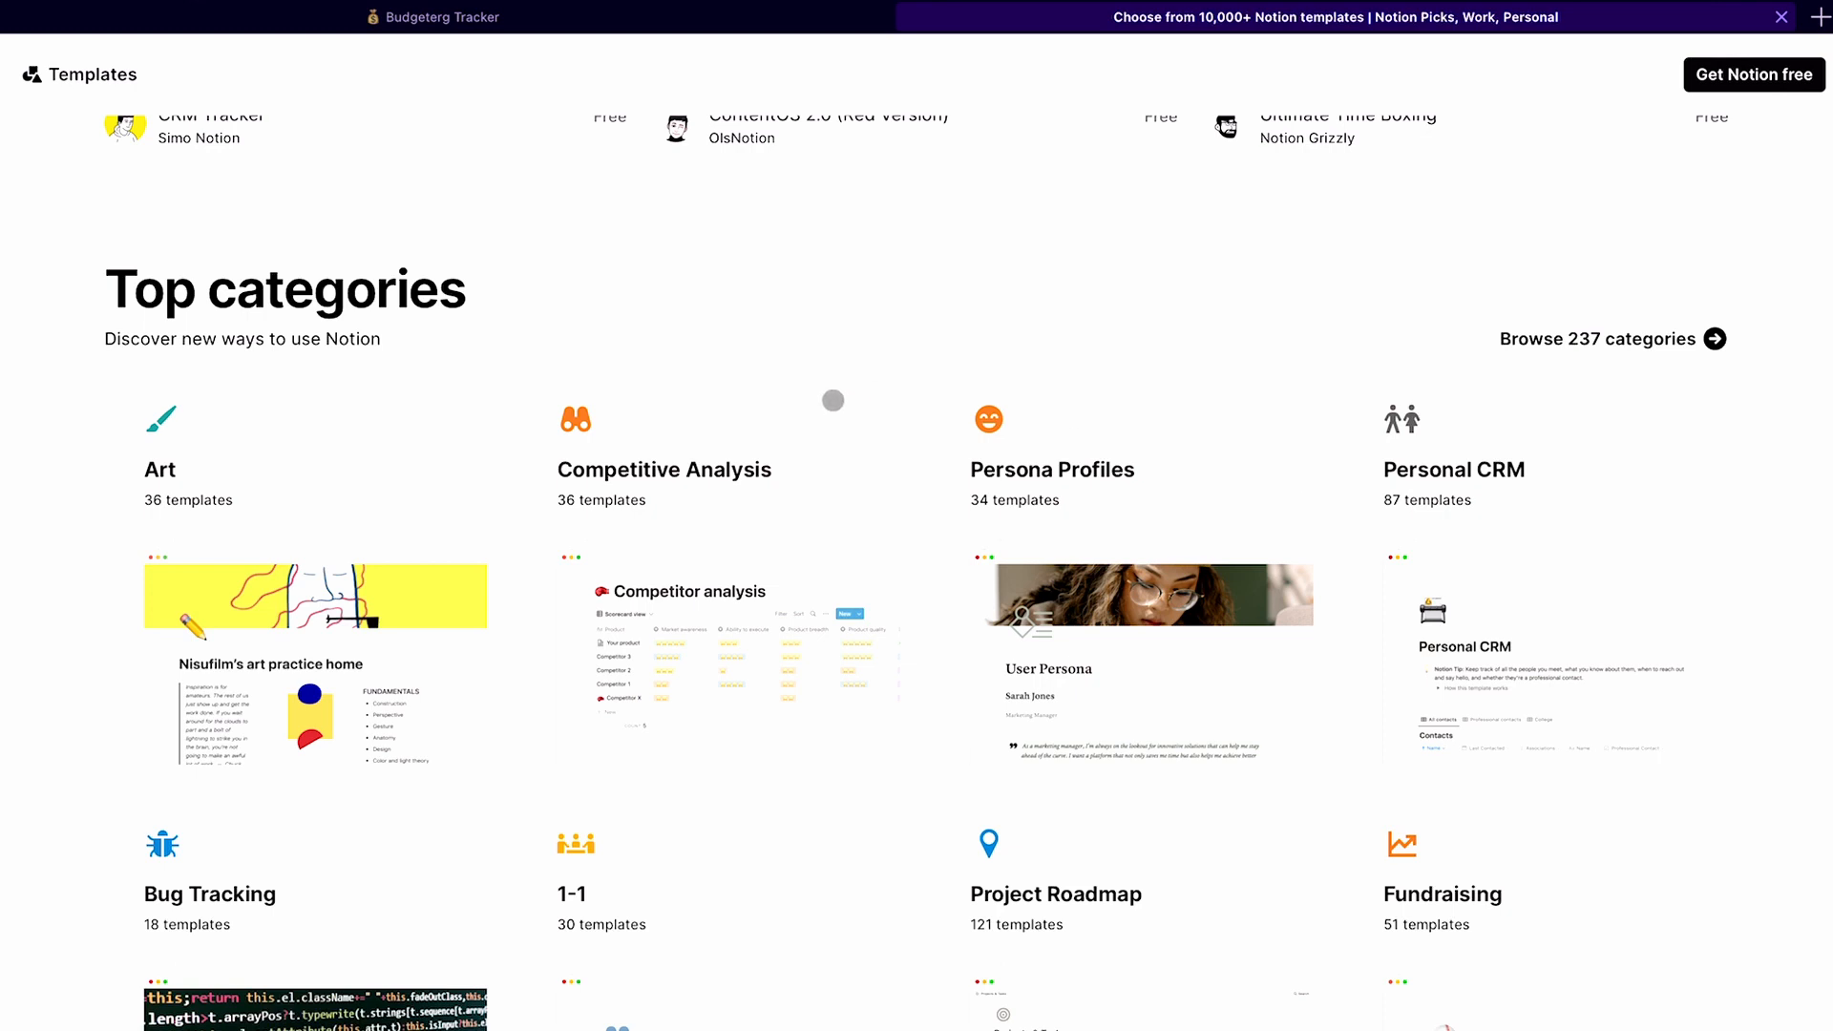
- Return to the Notion page in the workspace and show the sidebar with its page list
key("super+Tab")
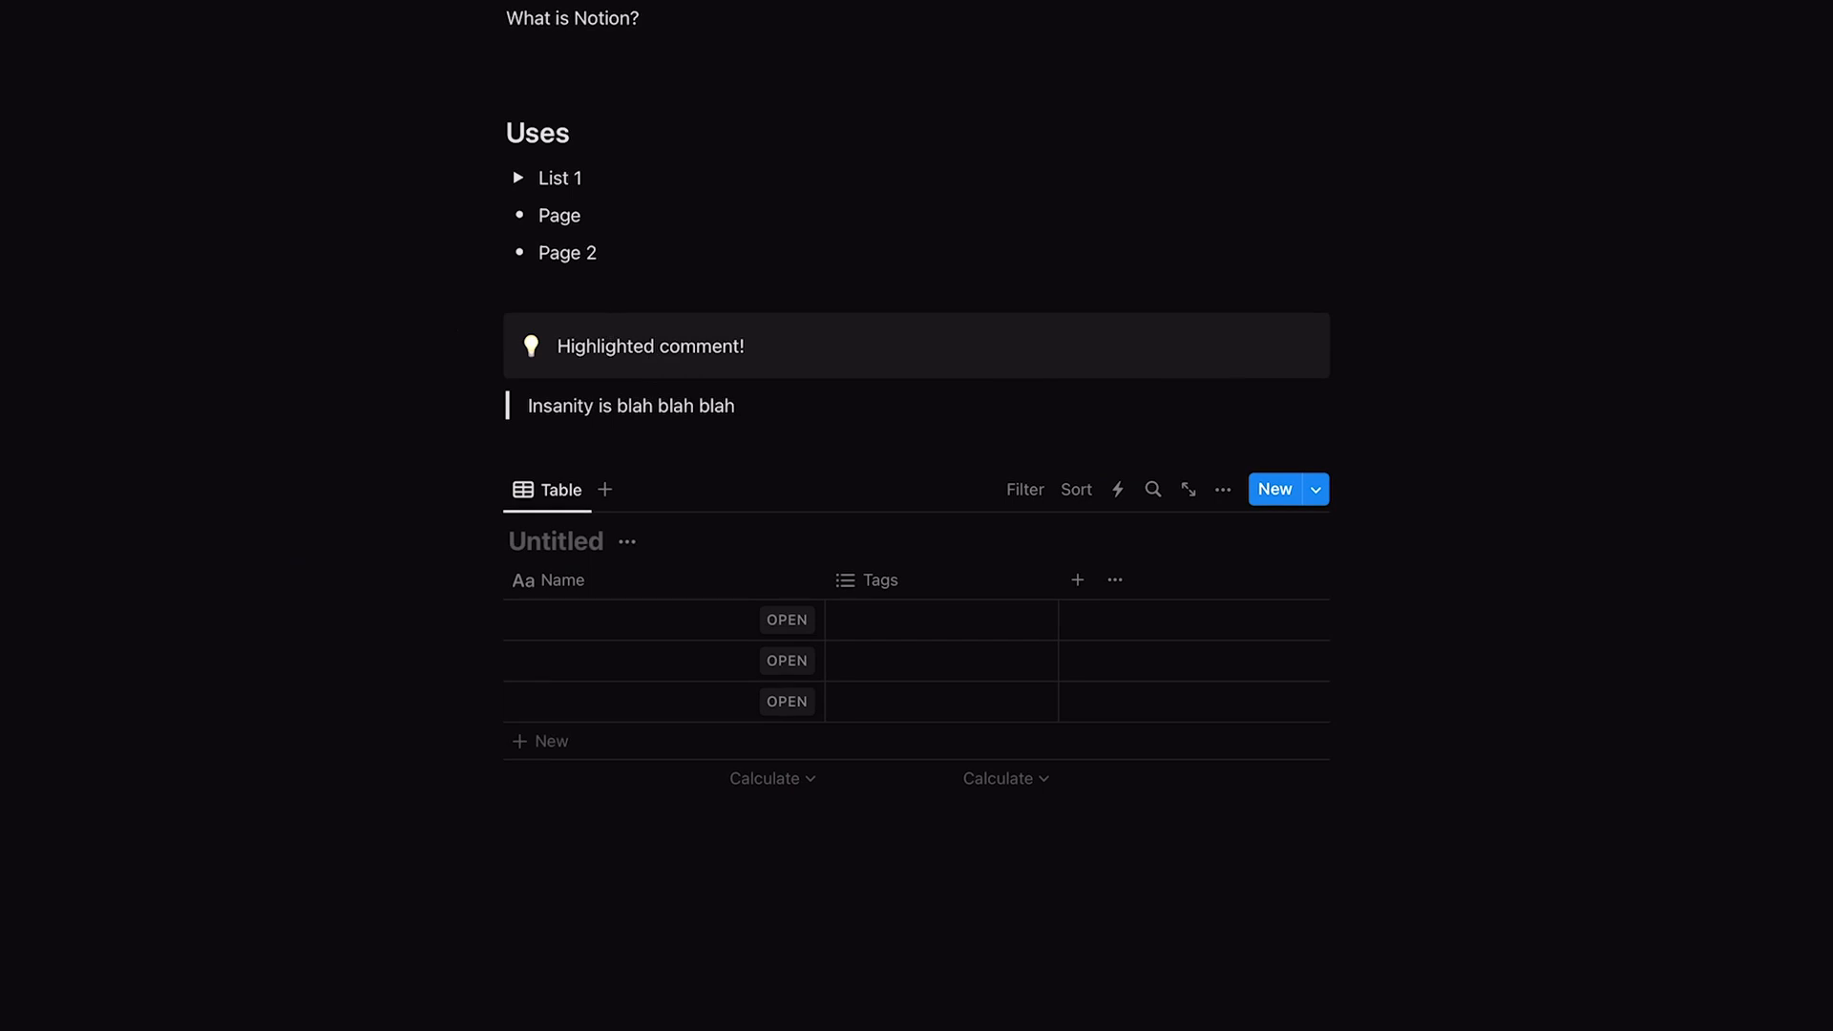
key("super+backslash")
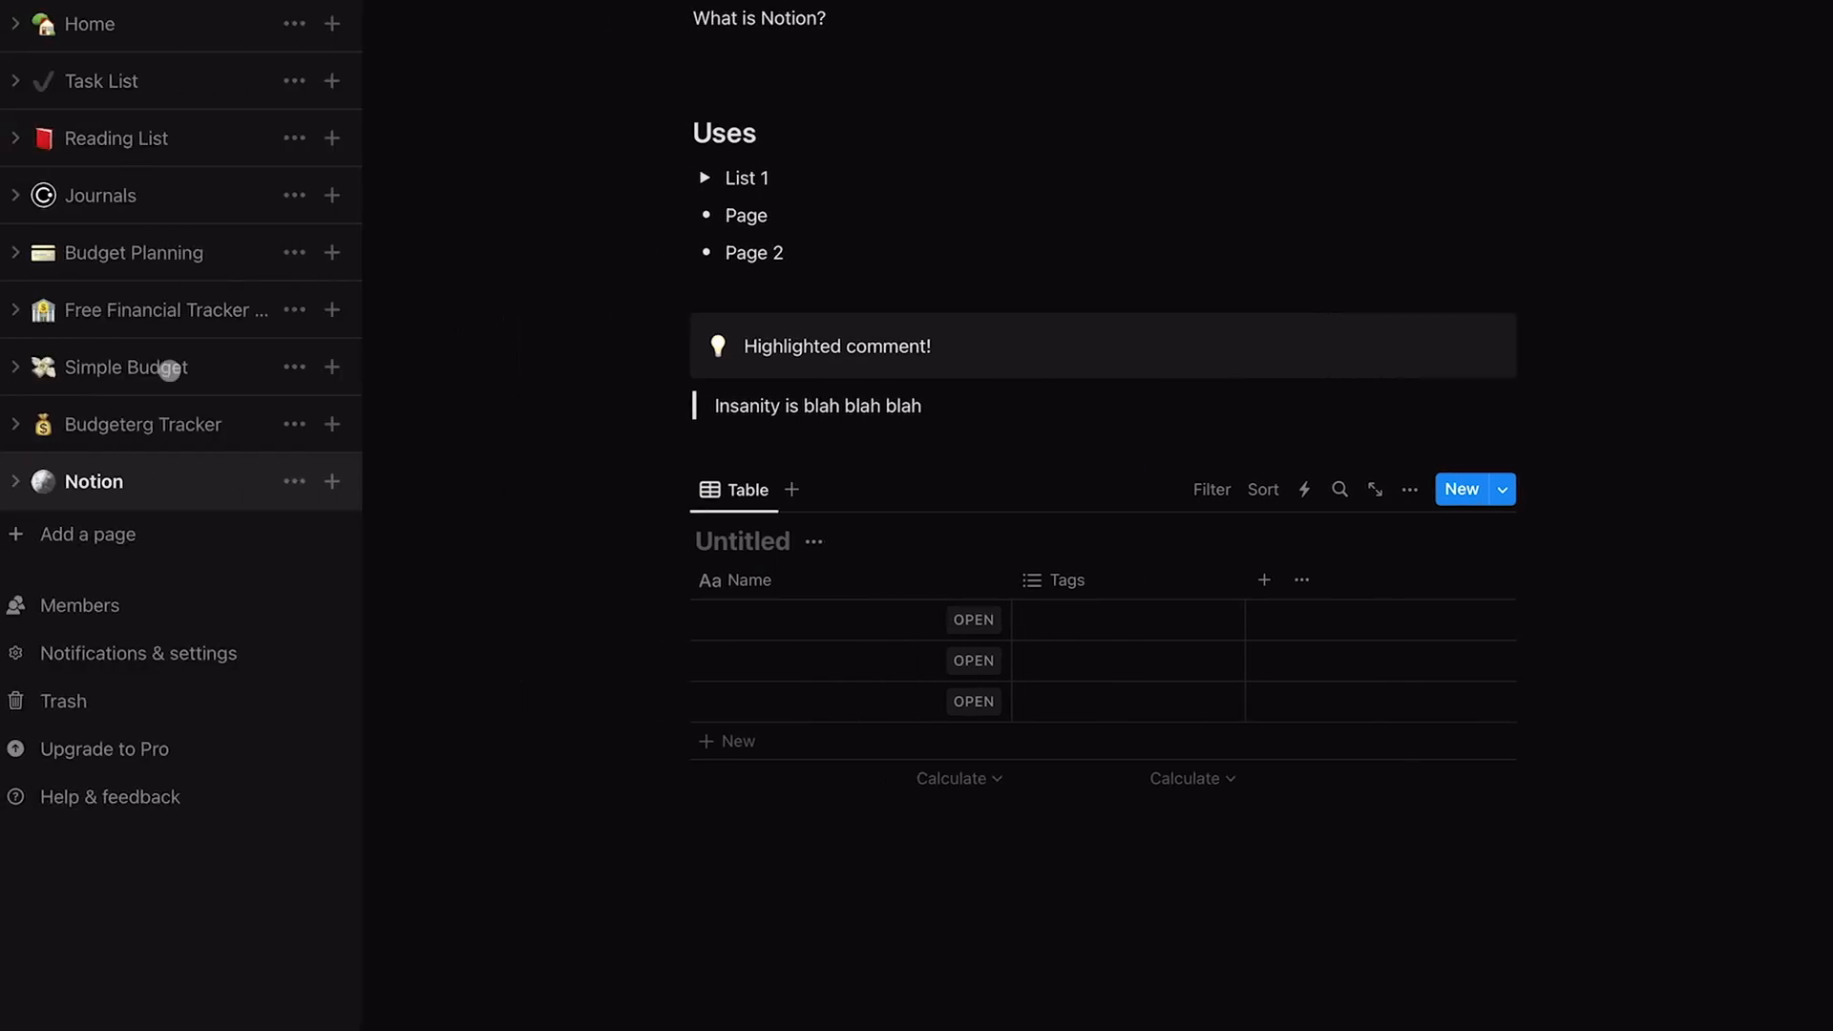
- View the Budgeterg Tracker and Simple Budget pages, showing Simple Budget's expenses by month and its full list of database views
left_click(156, 420)
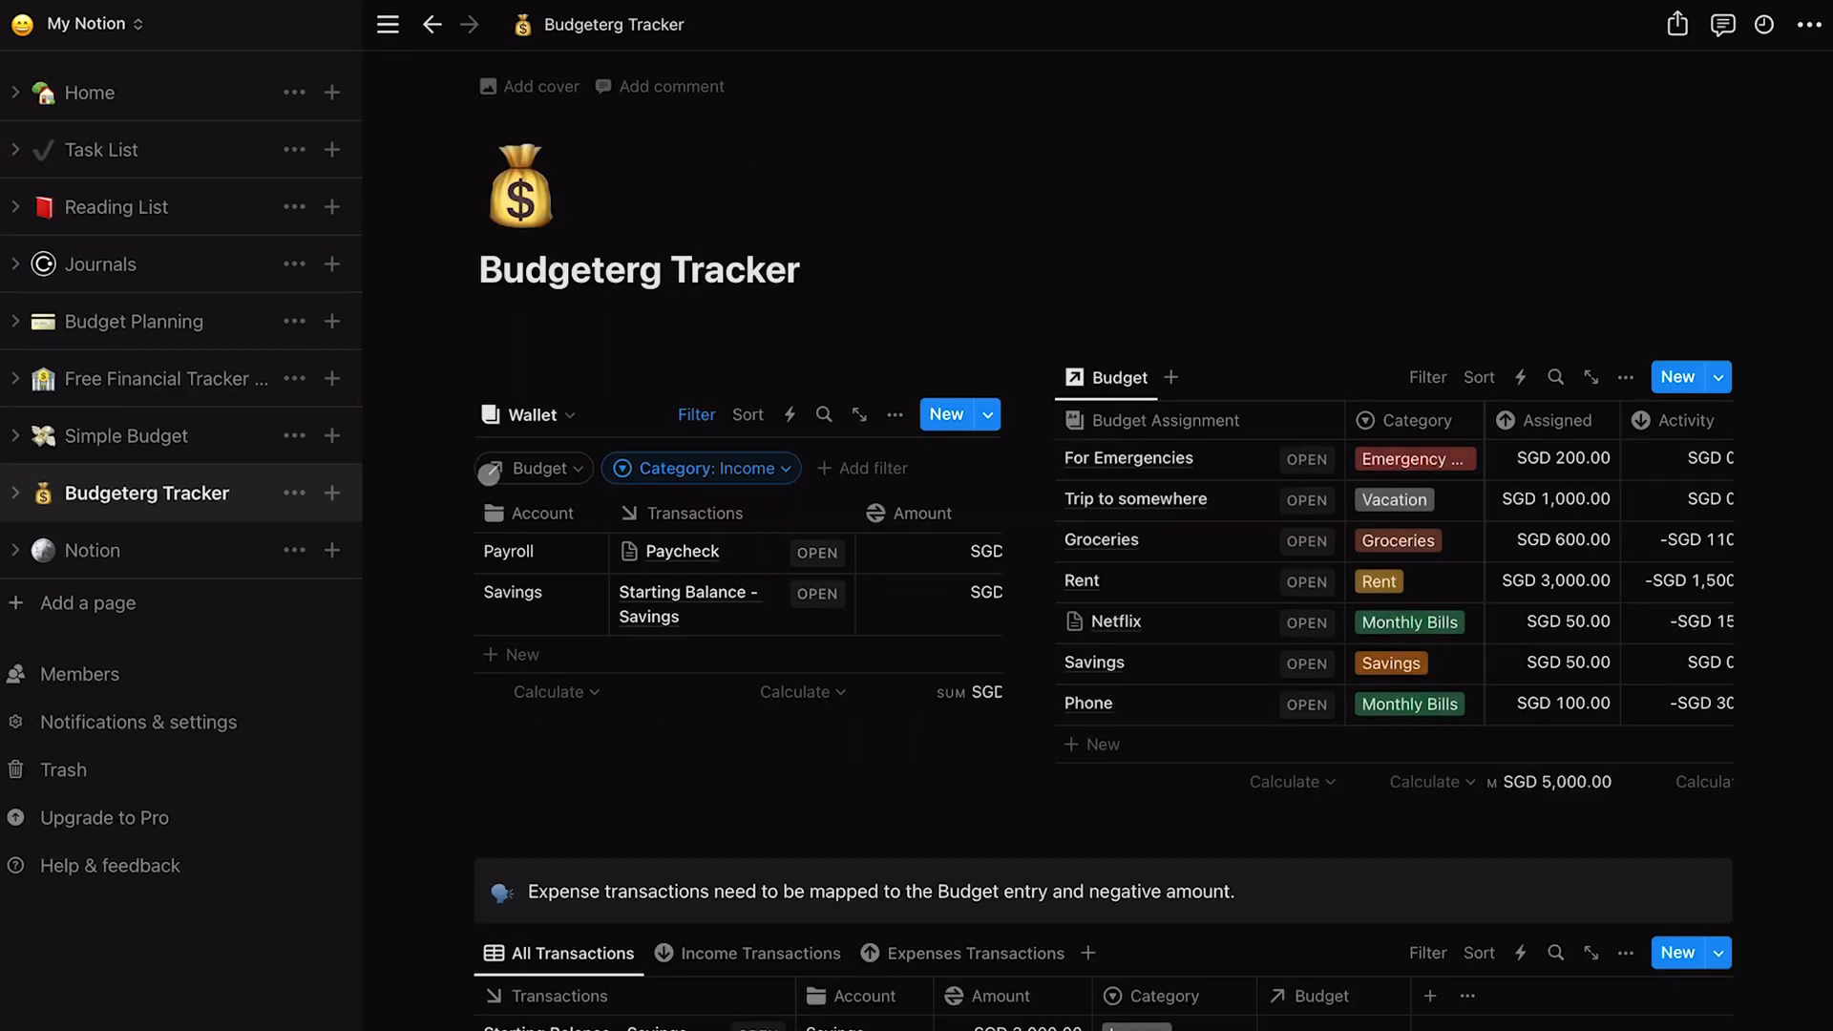
left_click(163, 435)
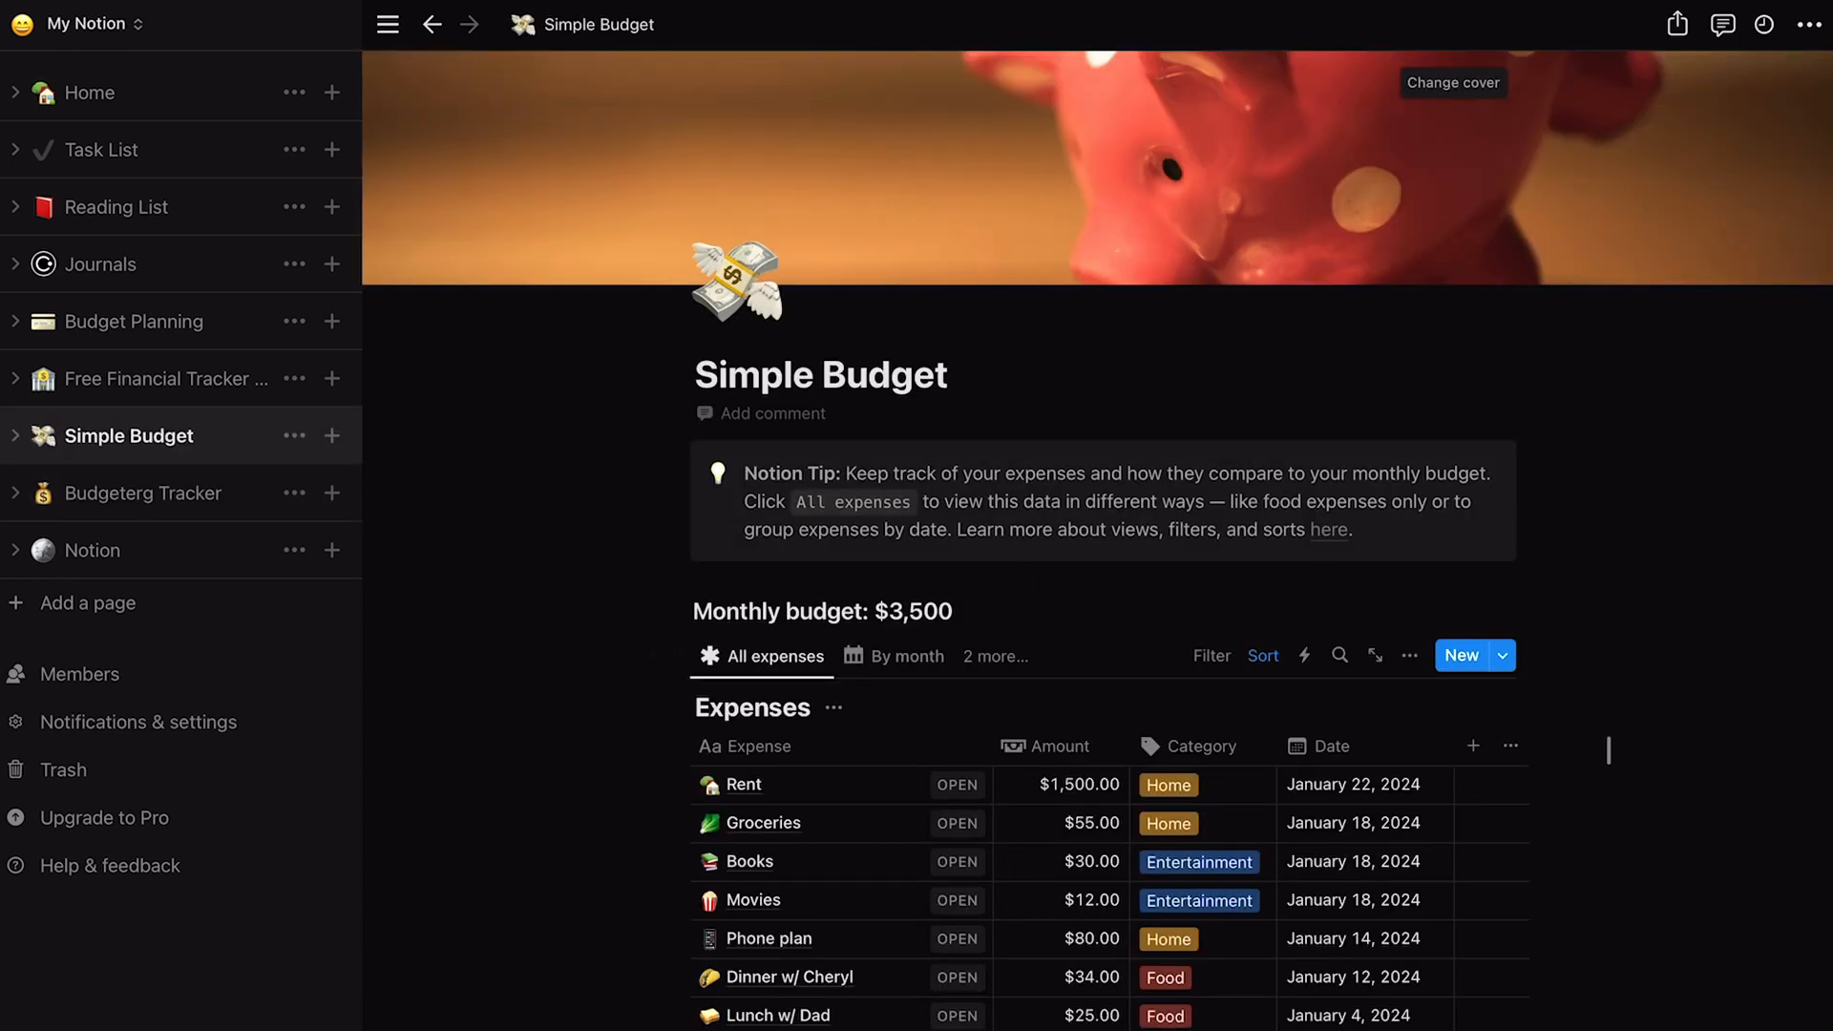
scroll(1608, 750, "down", 3)
left_click(921, 366)
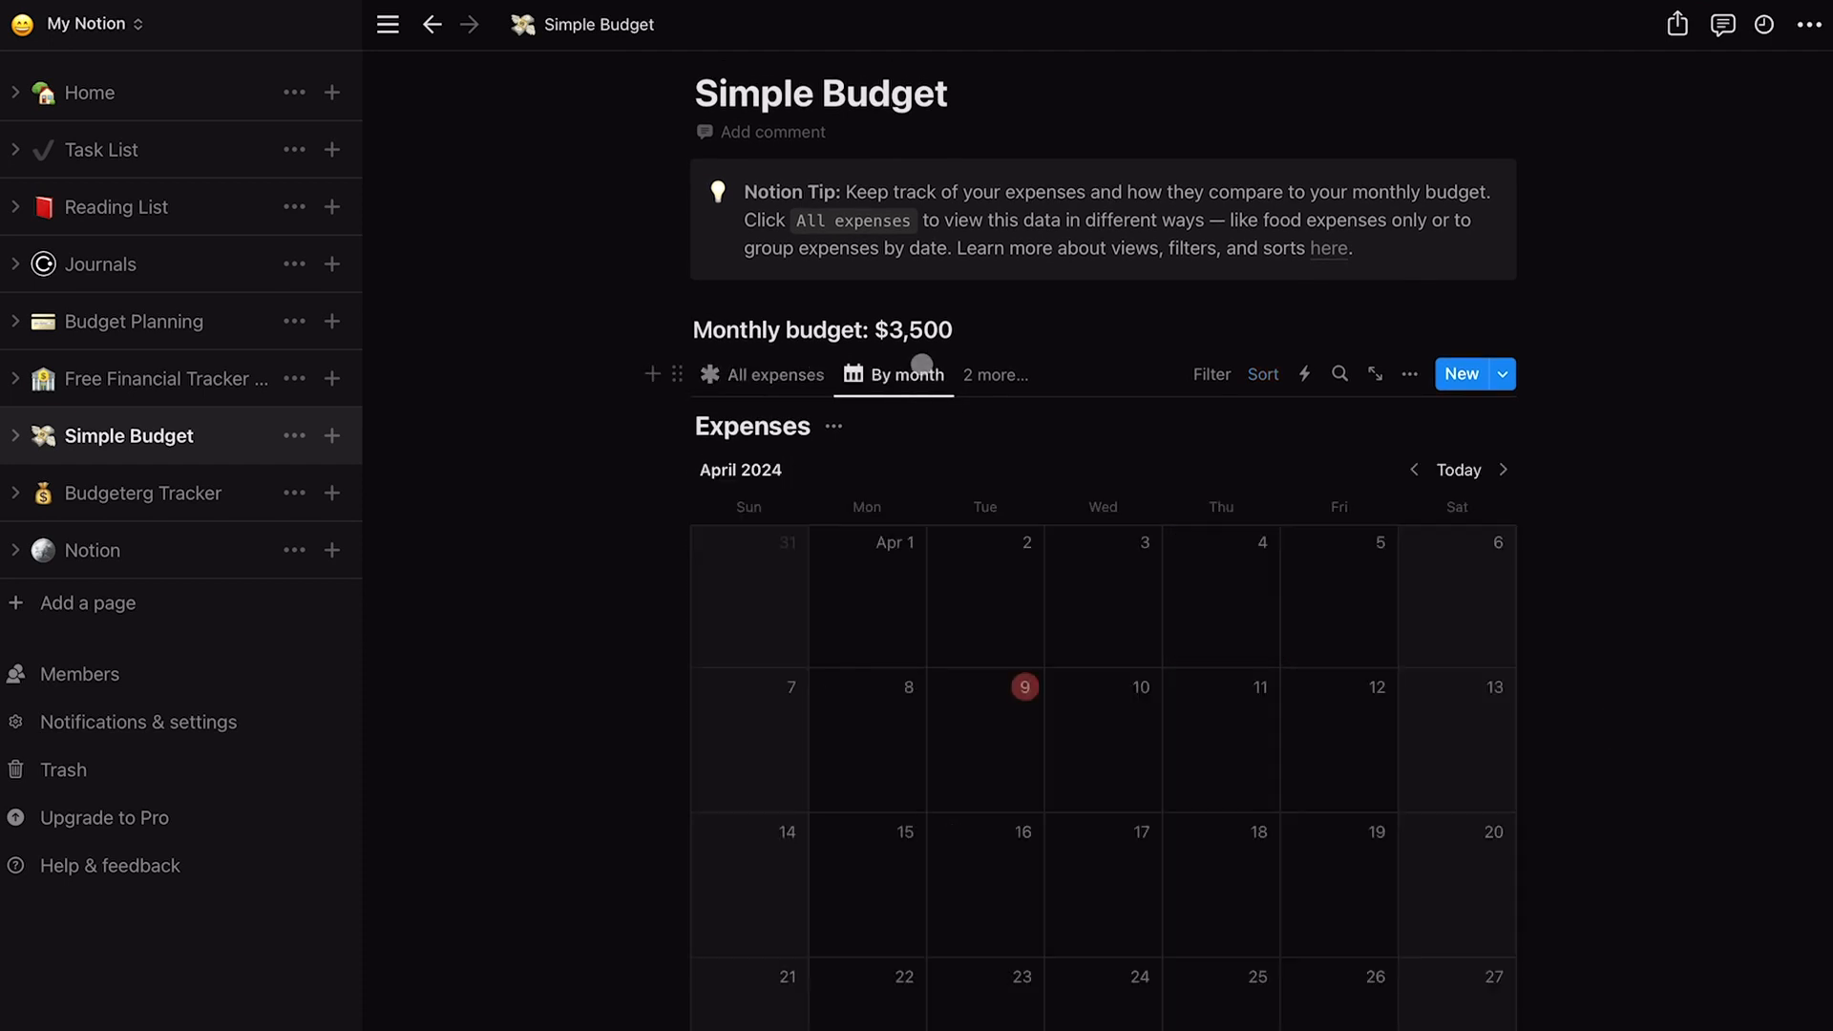
left_click(983, 374)
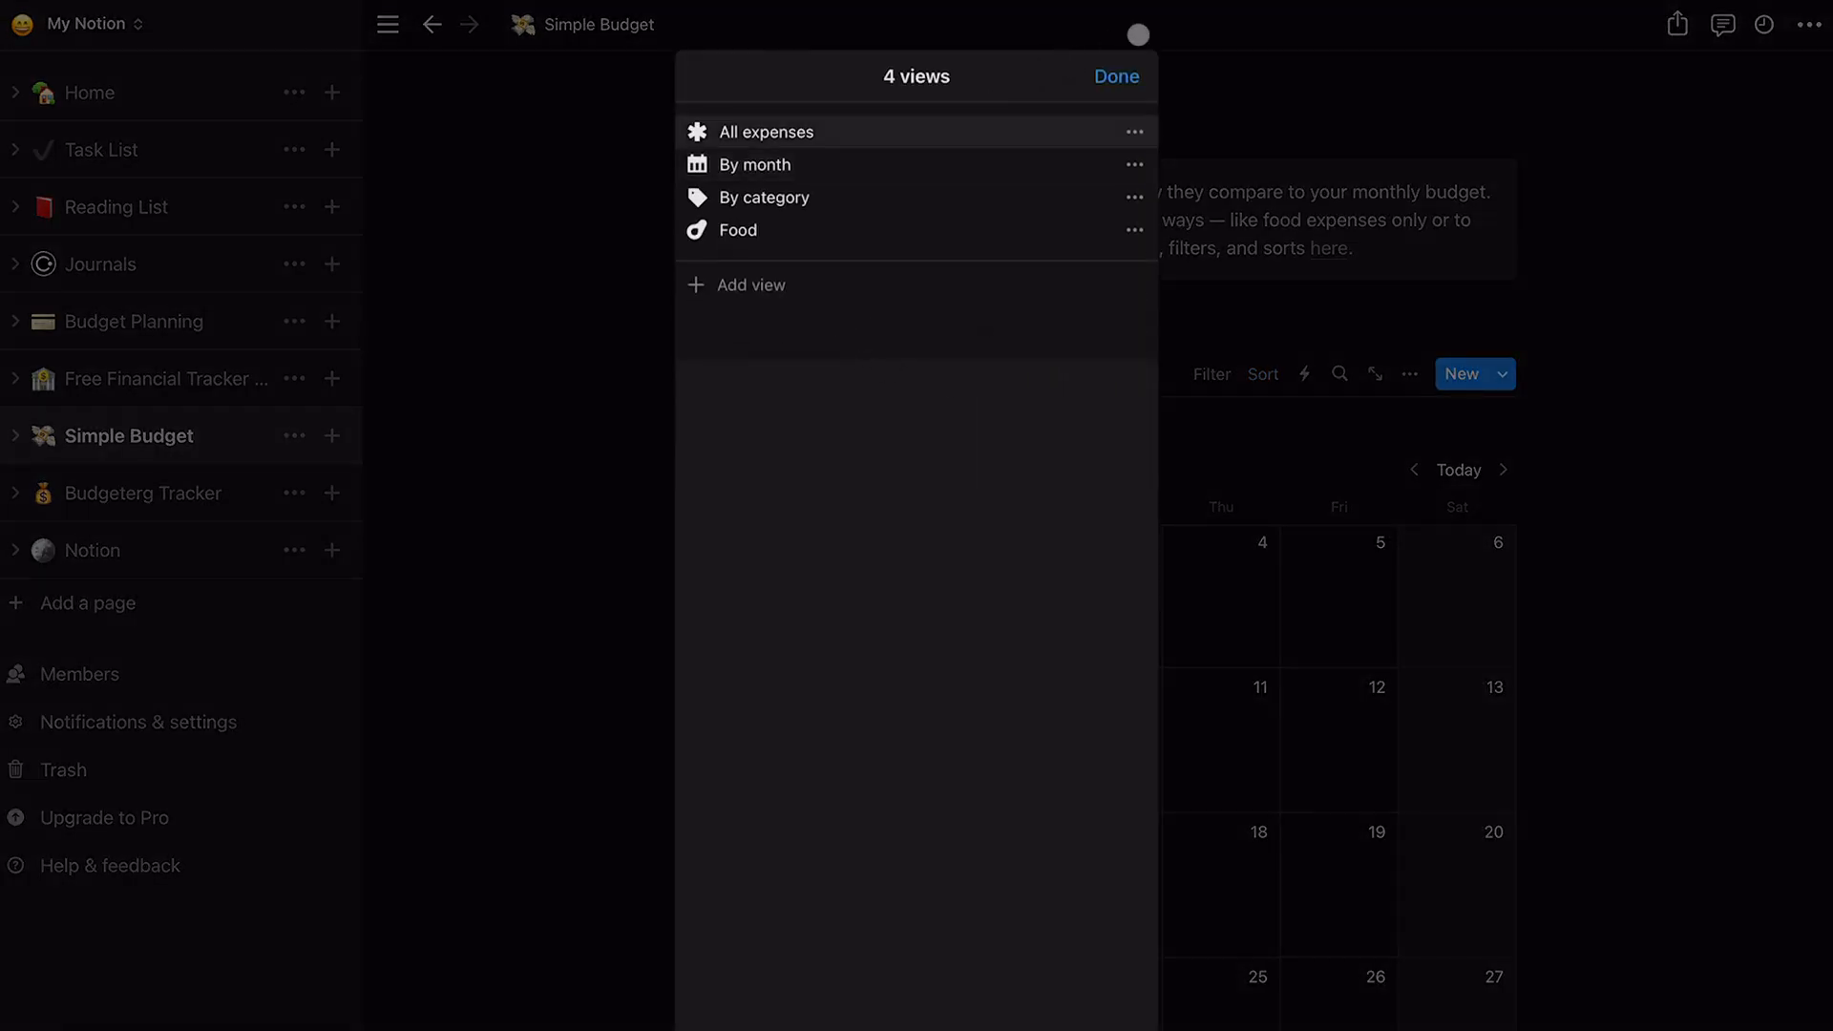
left_click(1131, 69)
scroll(1598, 444, "up", 3)
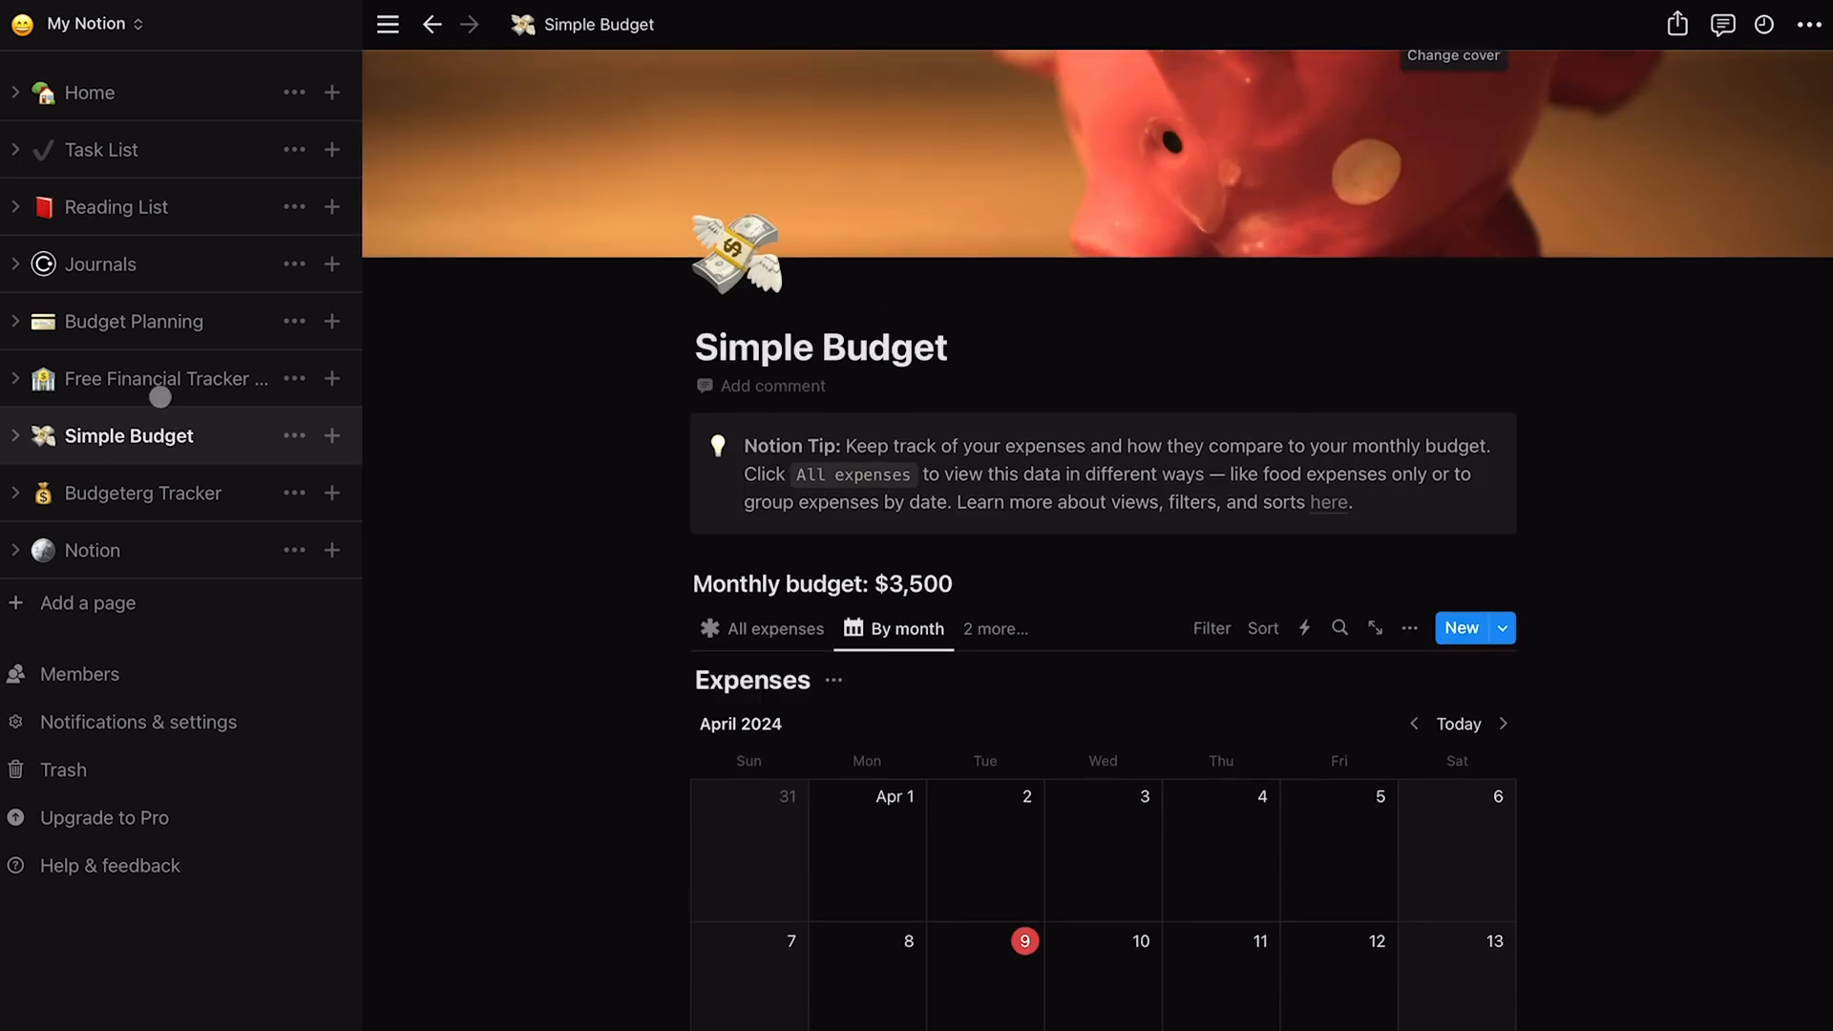
- Look over the Free Financial Tracker page and the Budget Planning page with its Expenses table
left_click(160, 393)
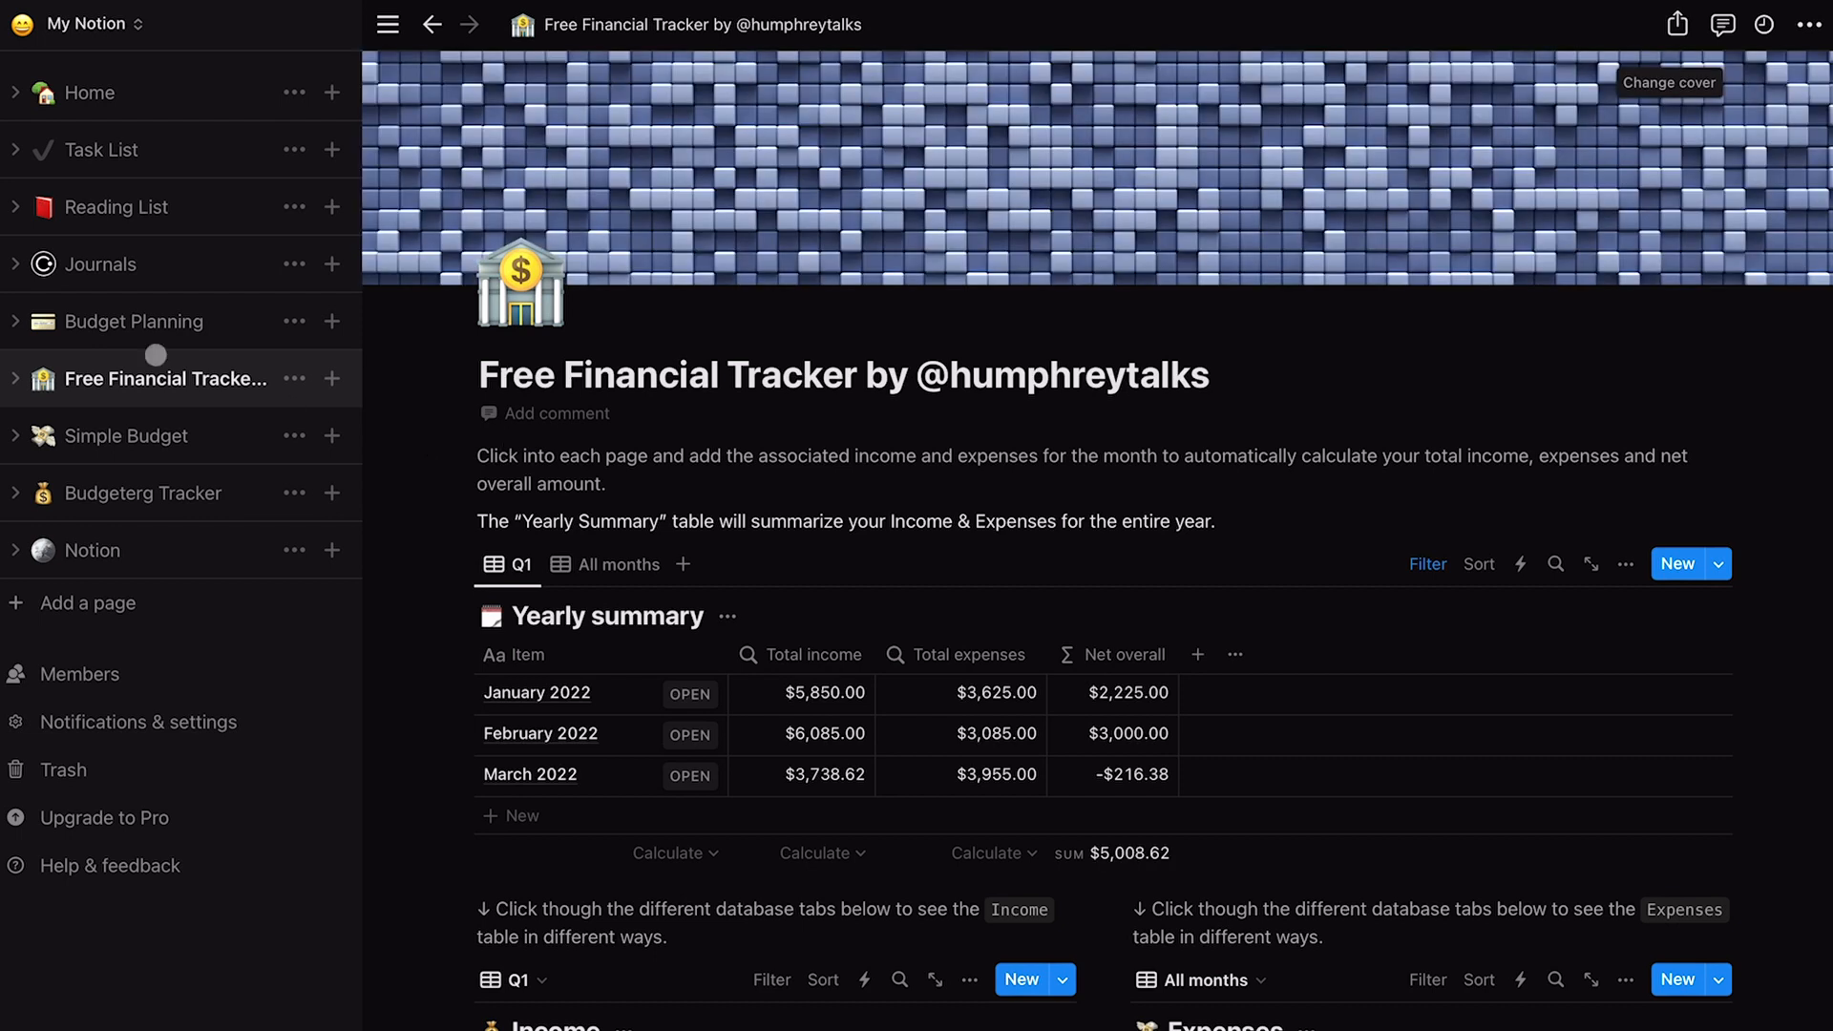
left_click(124, 321)
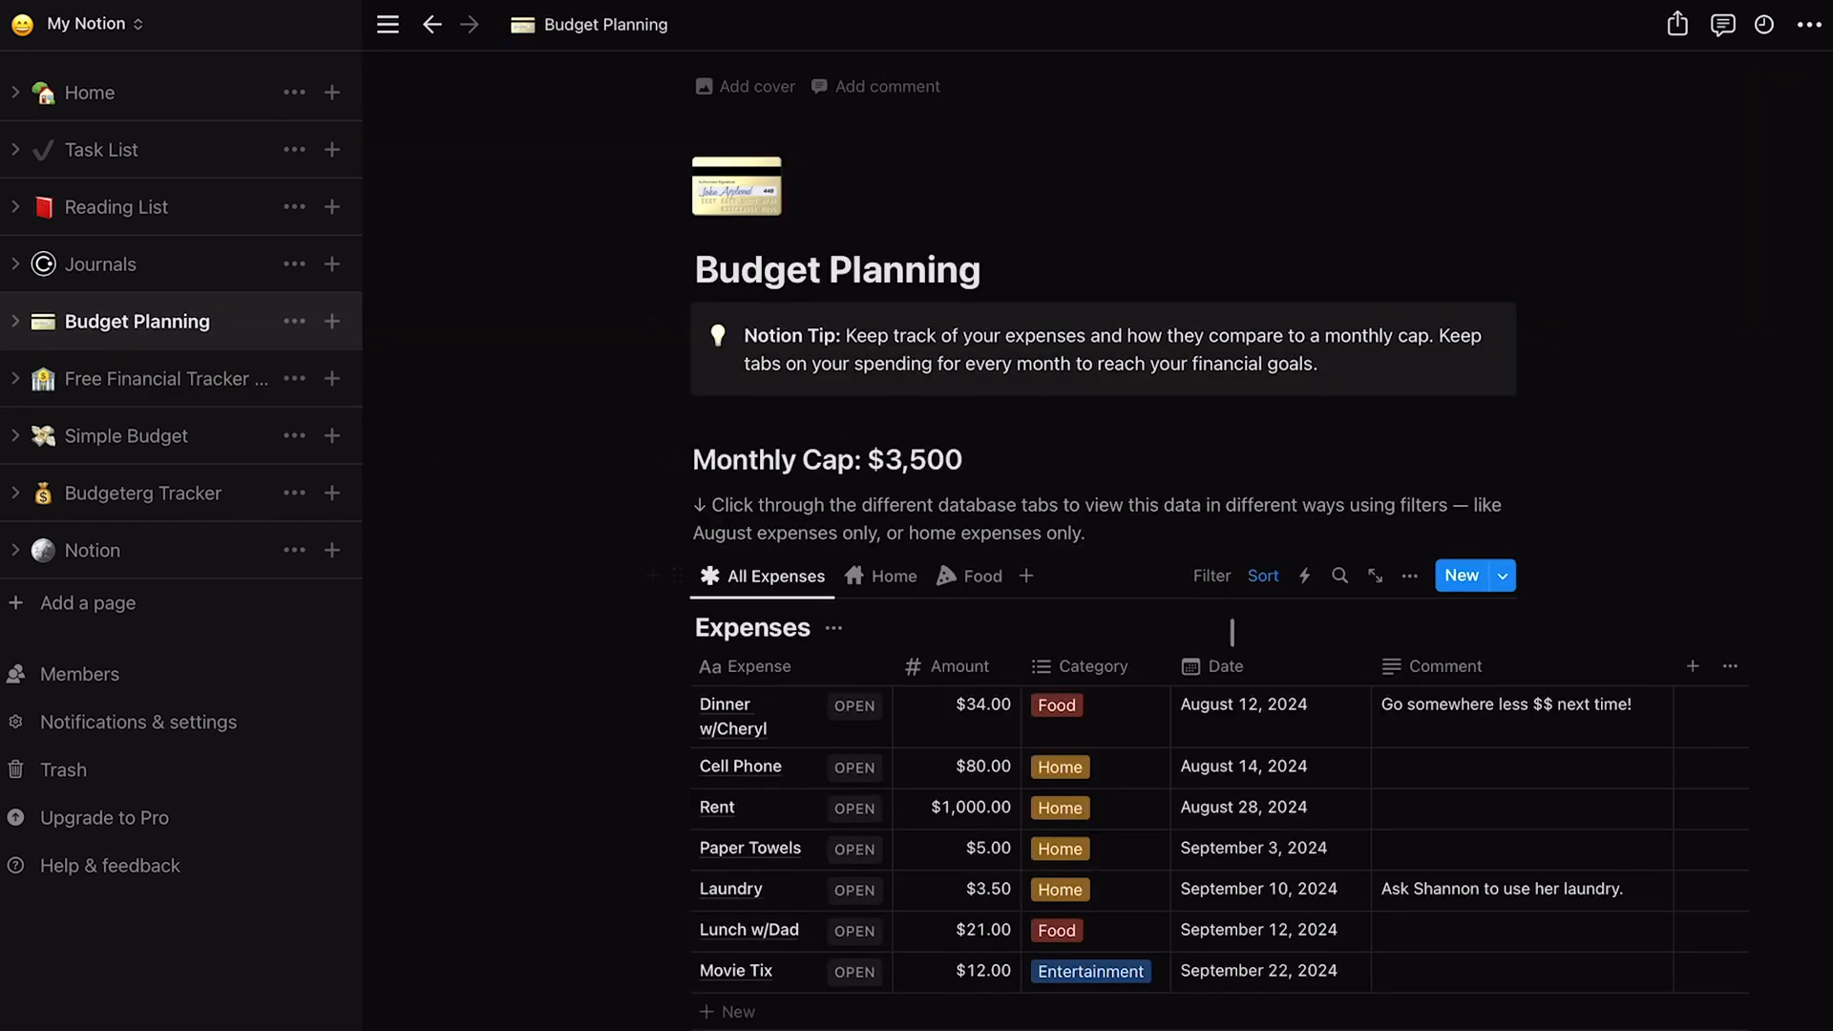
scroll(1231, 632, "down", 5)
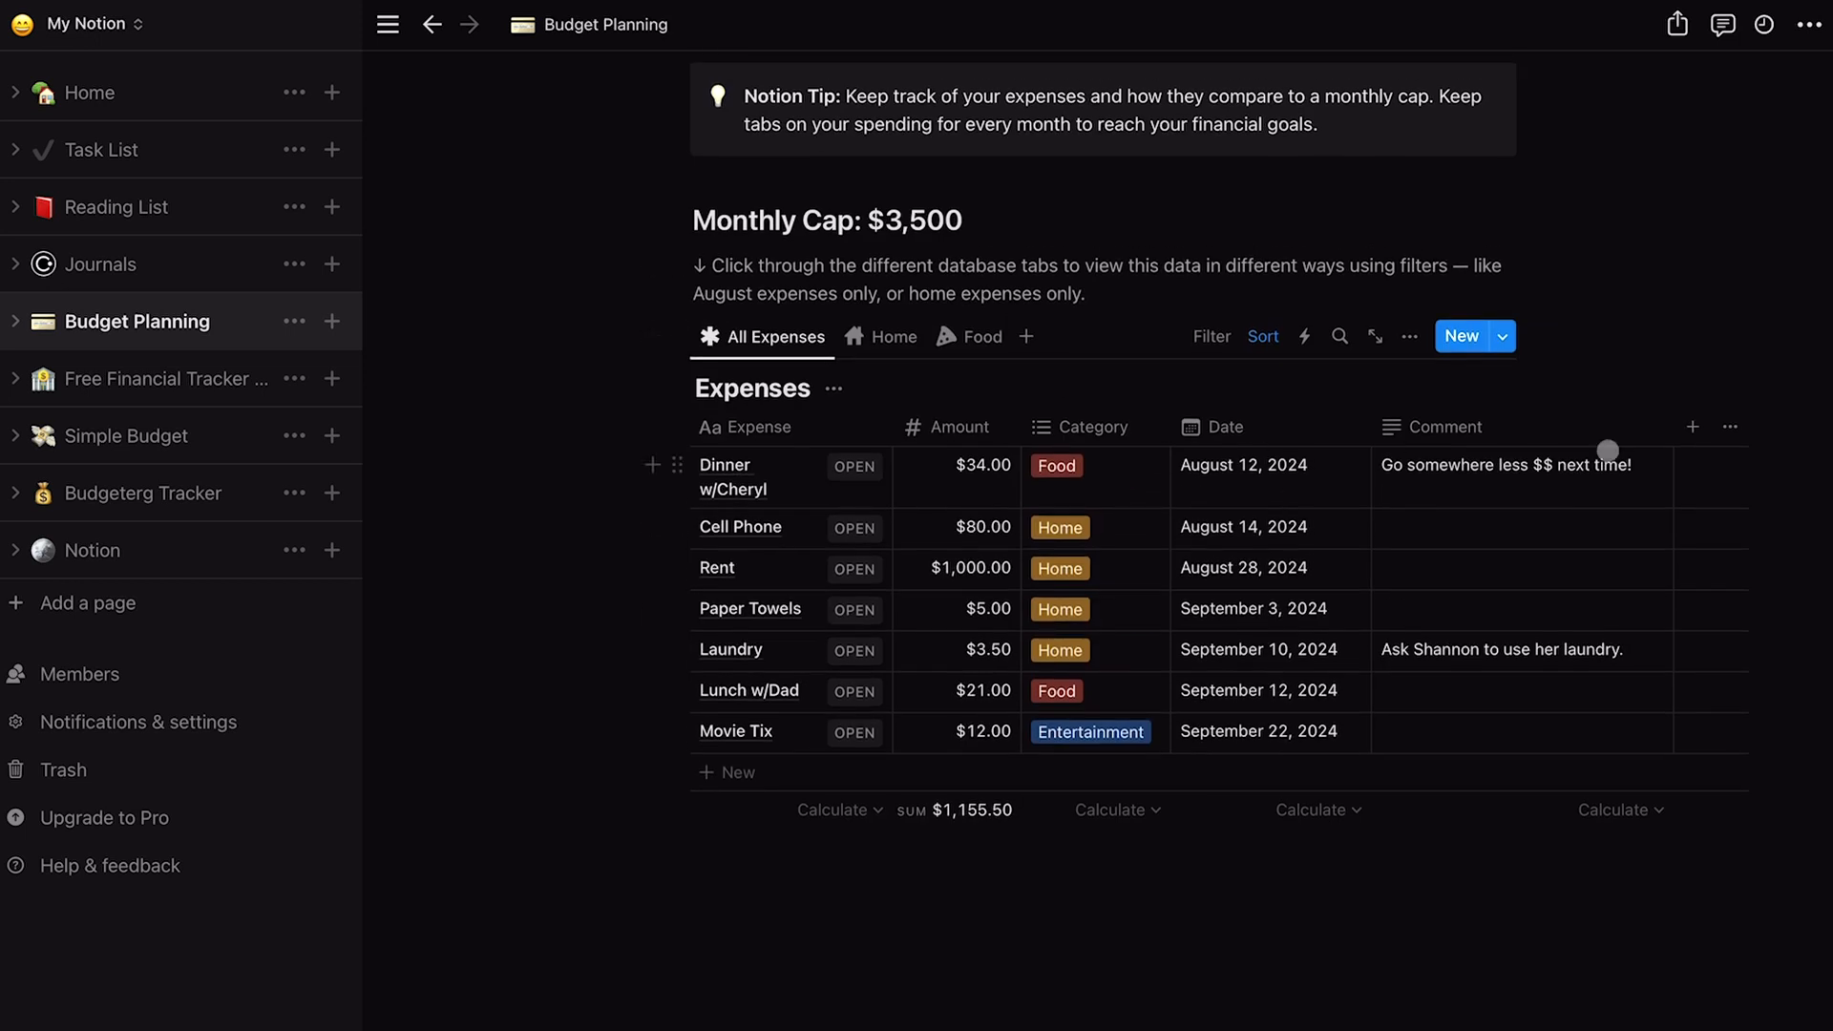
scroll(1241, 287, "up", 5)
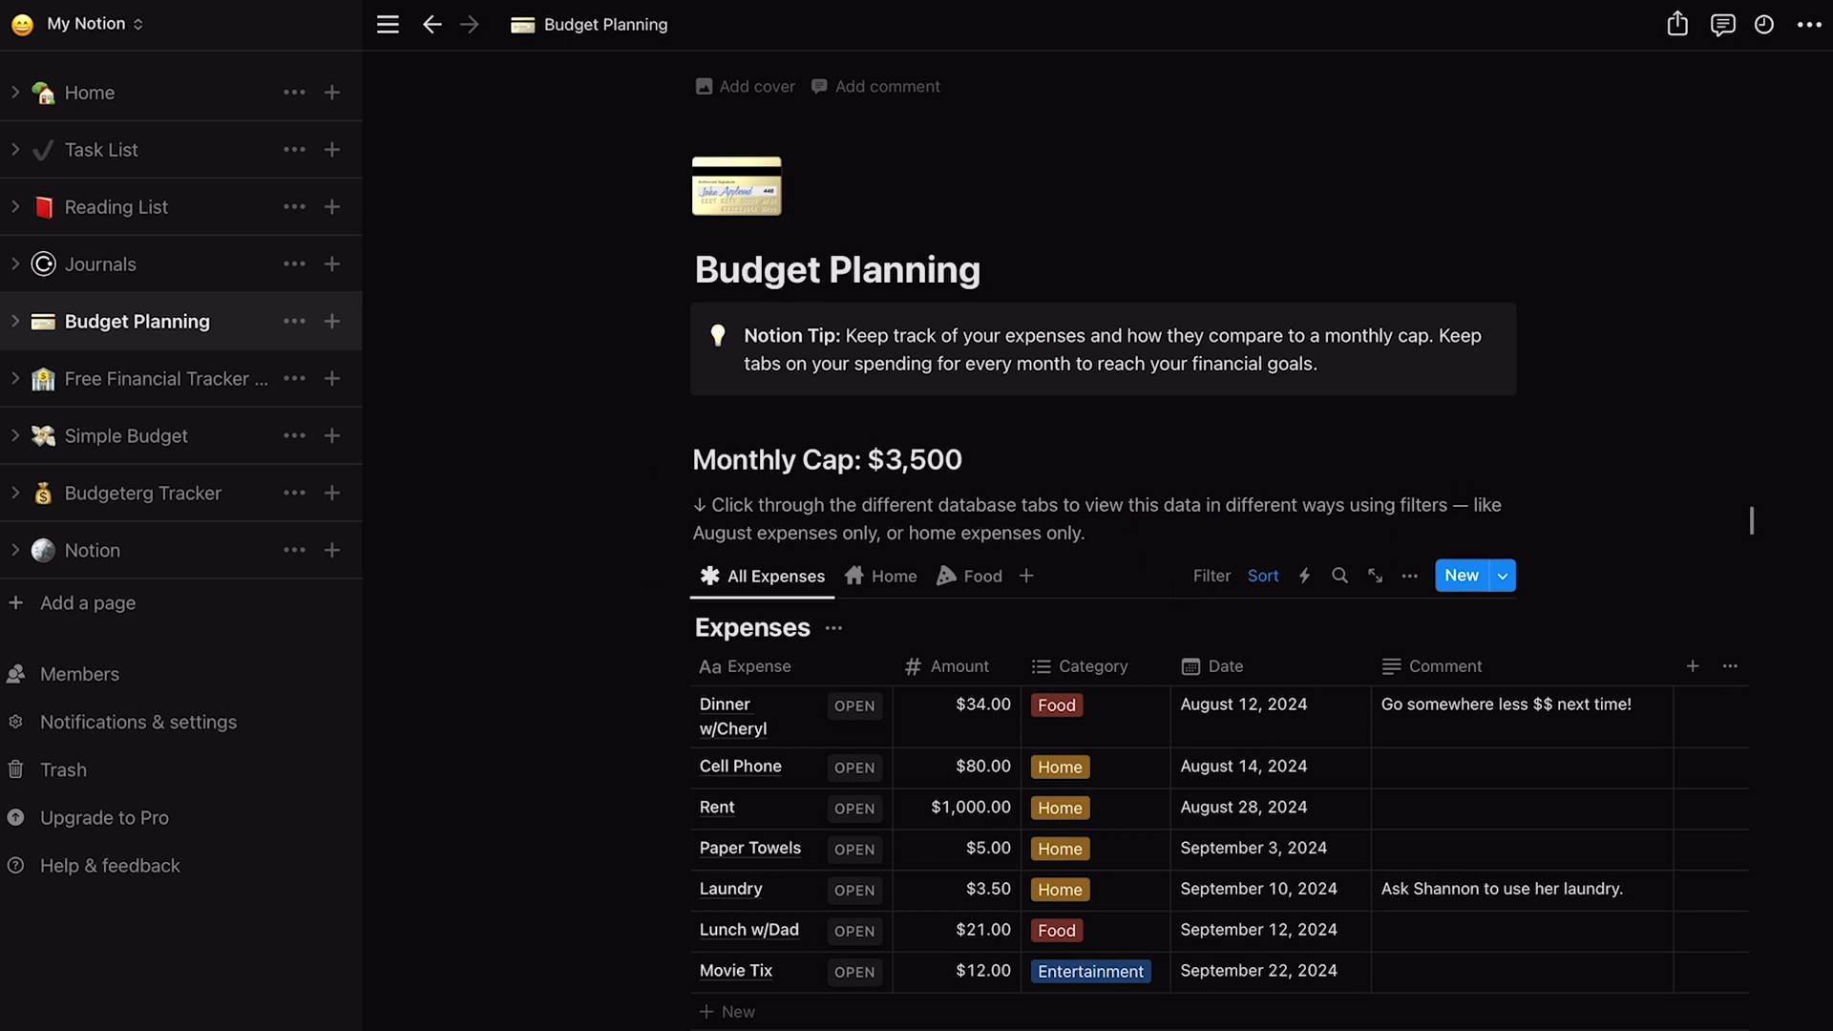
scroll(1751, 520, "down", 5)
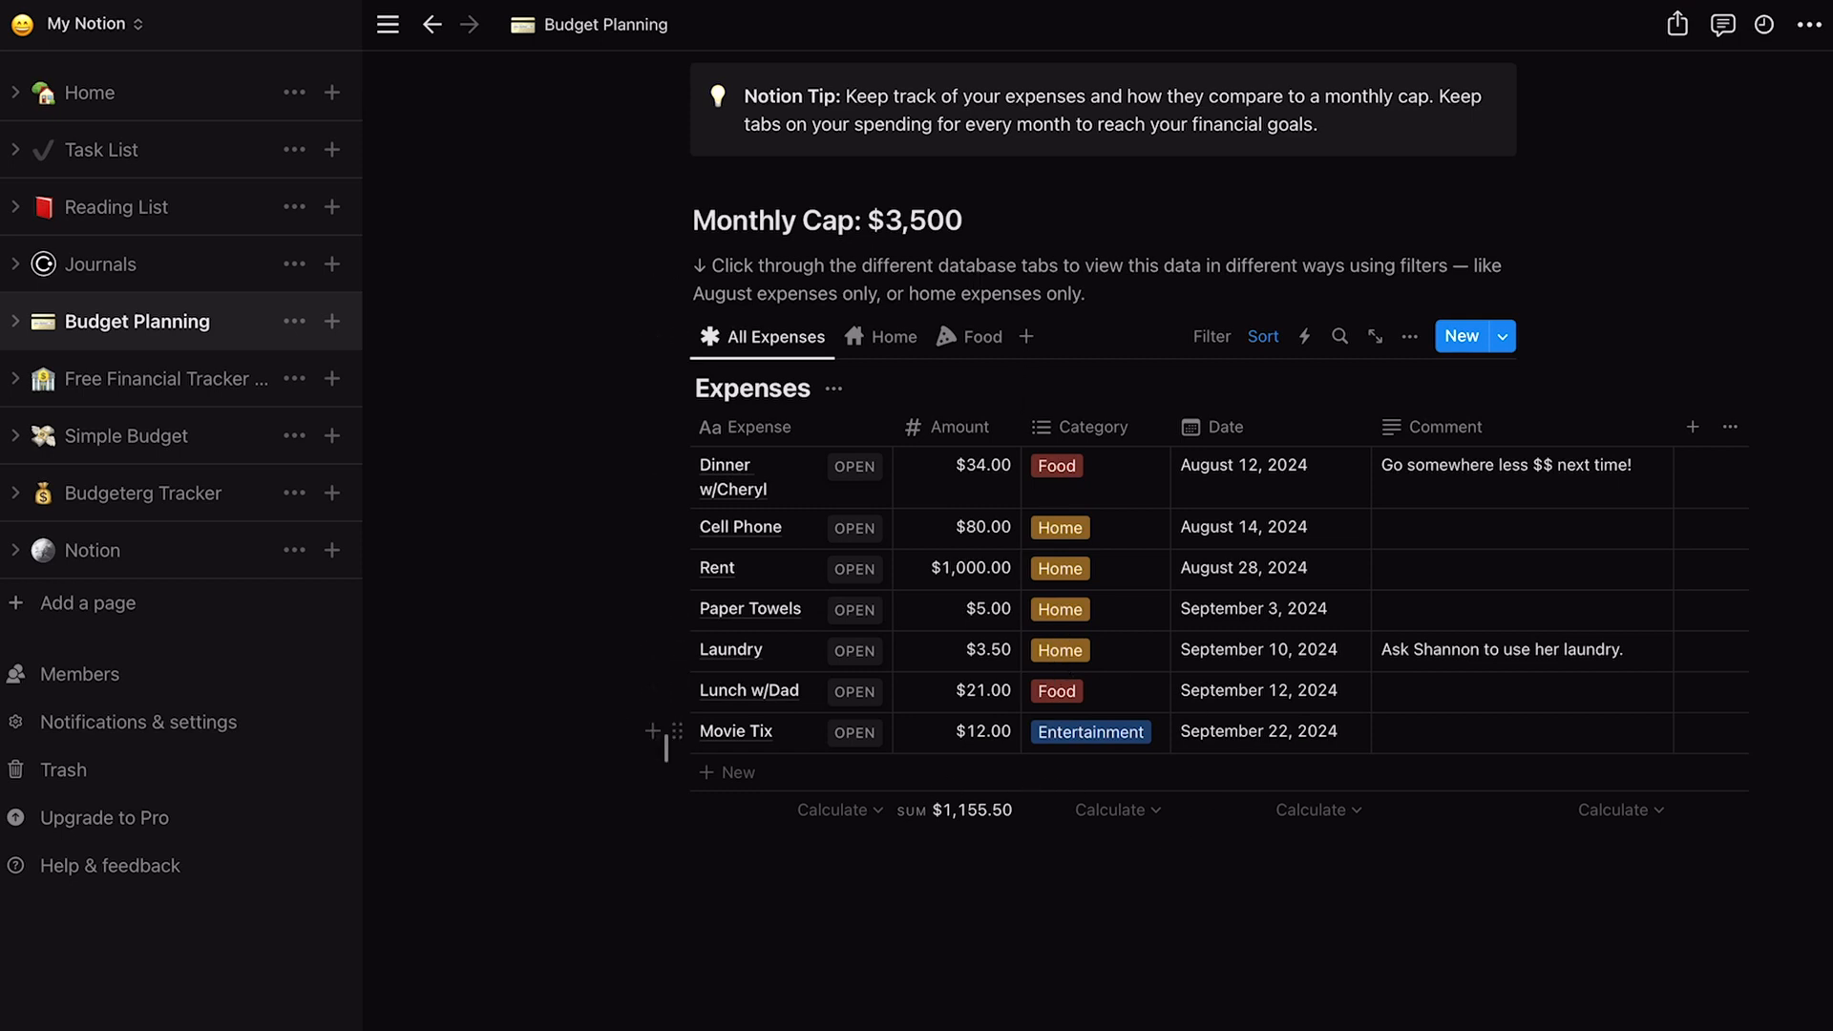
scroll(558, 439, "down", 1)
- Return to the Budgeterg Tracker page, hide the sidebar and view the category options of the Starting Balance - Savings transaction
left_click(181, 499)
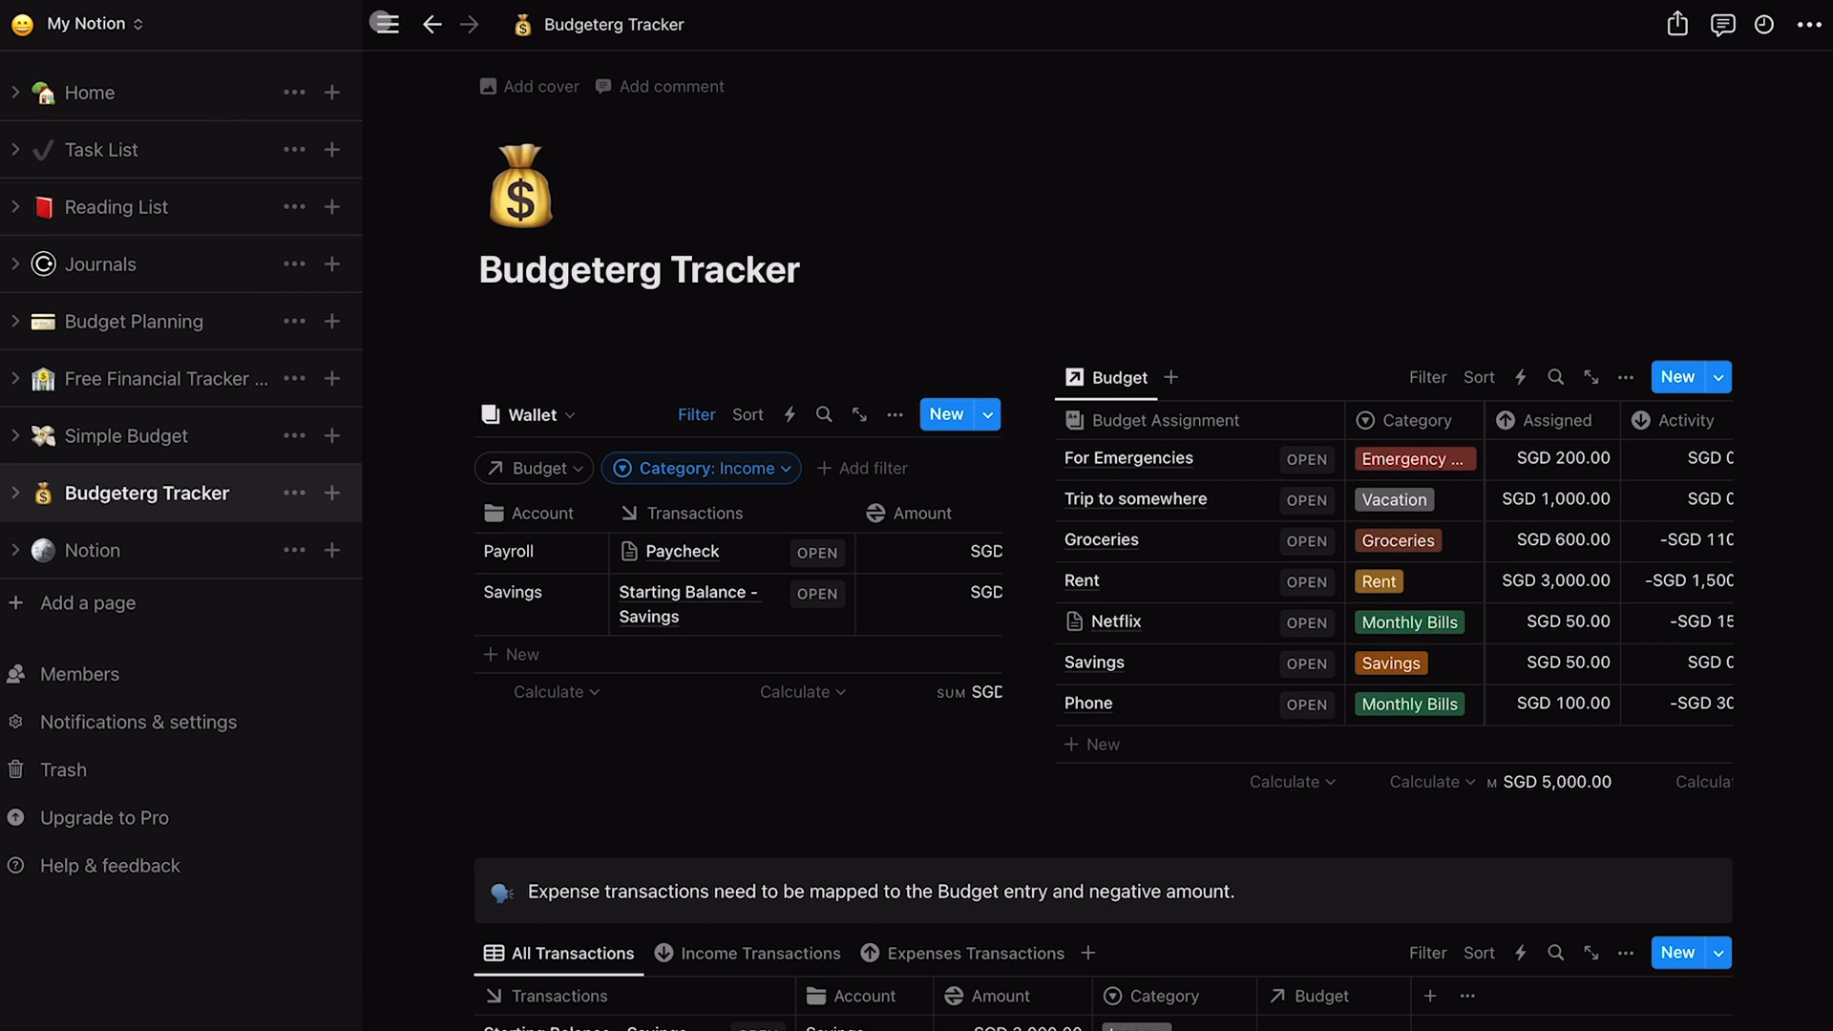
left_click(388, 24)
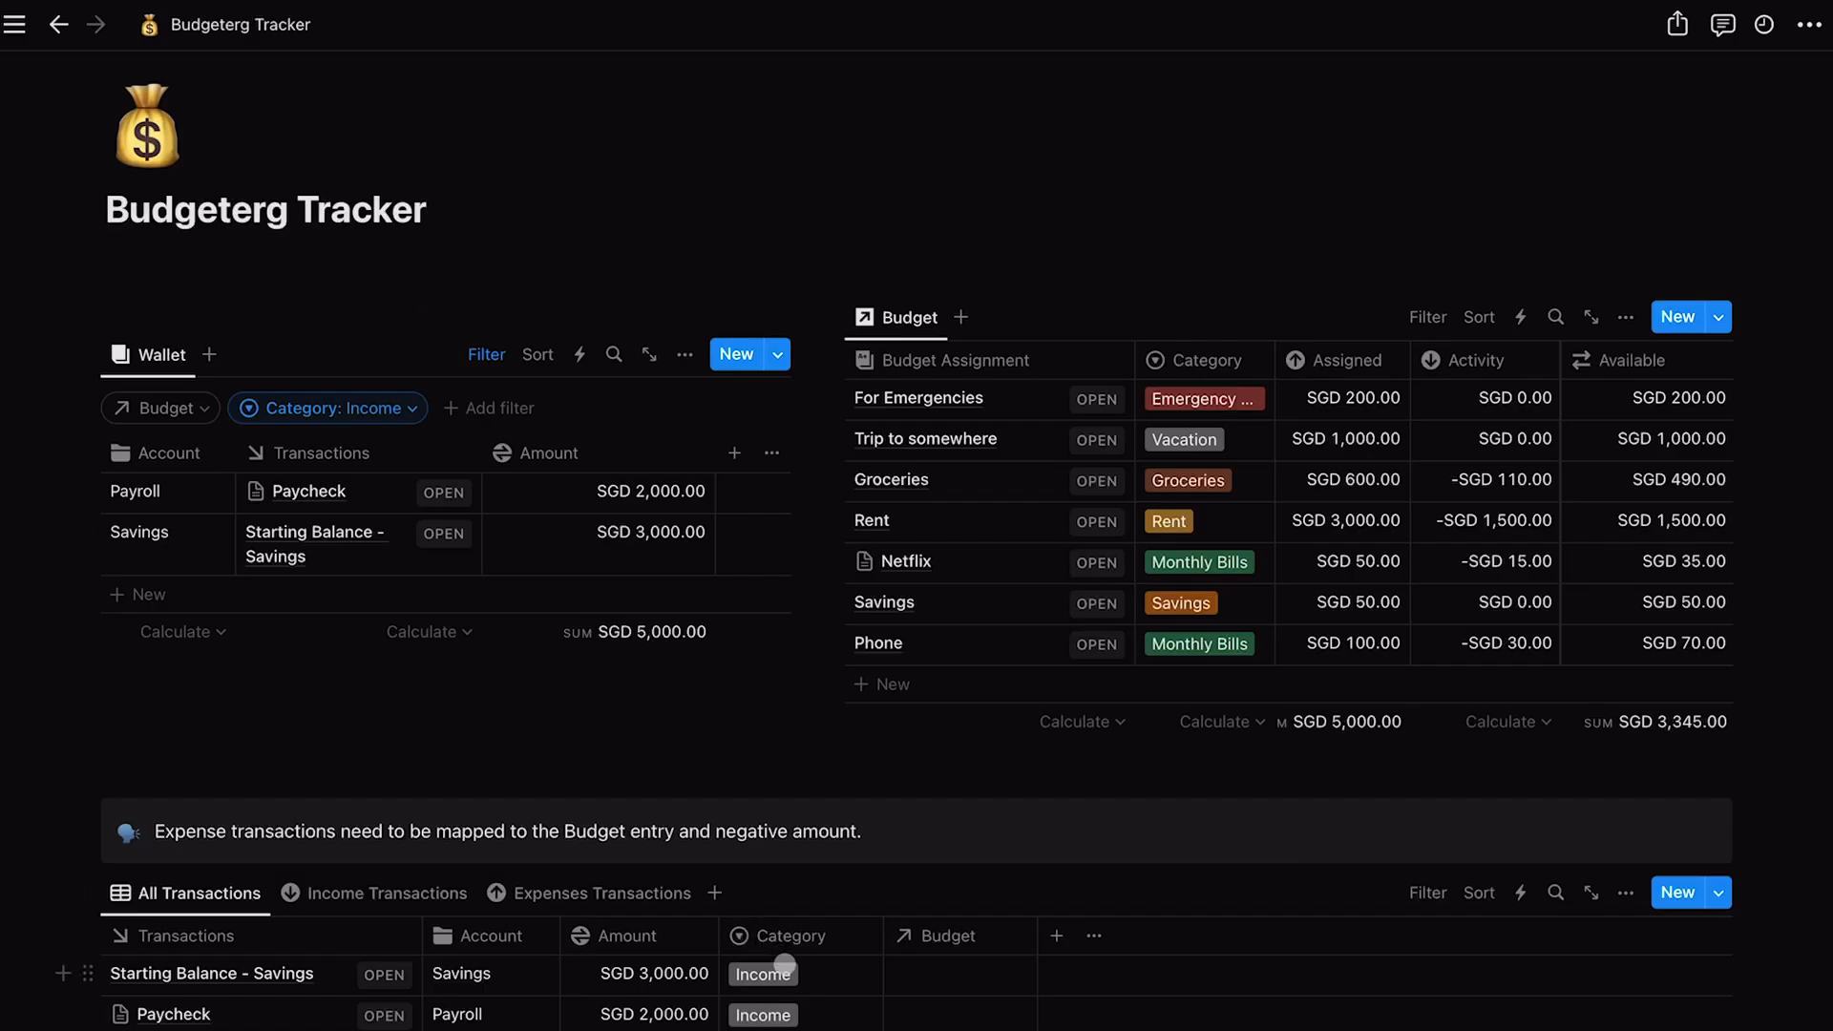
left_click(821, 975)
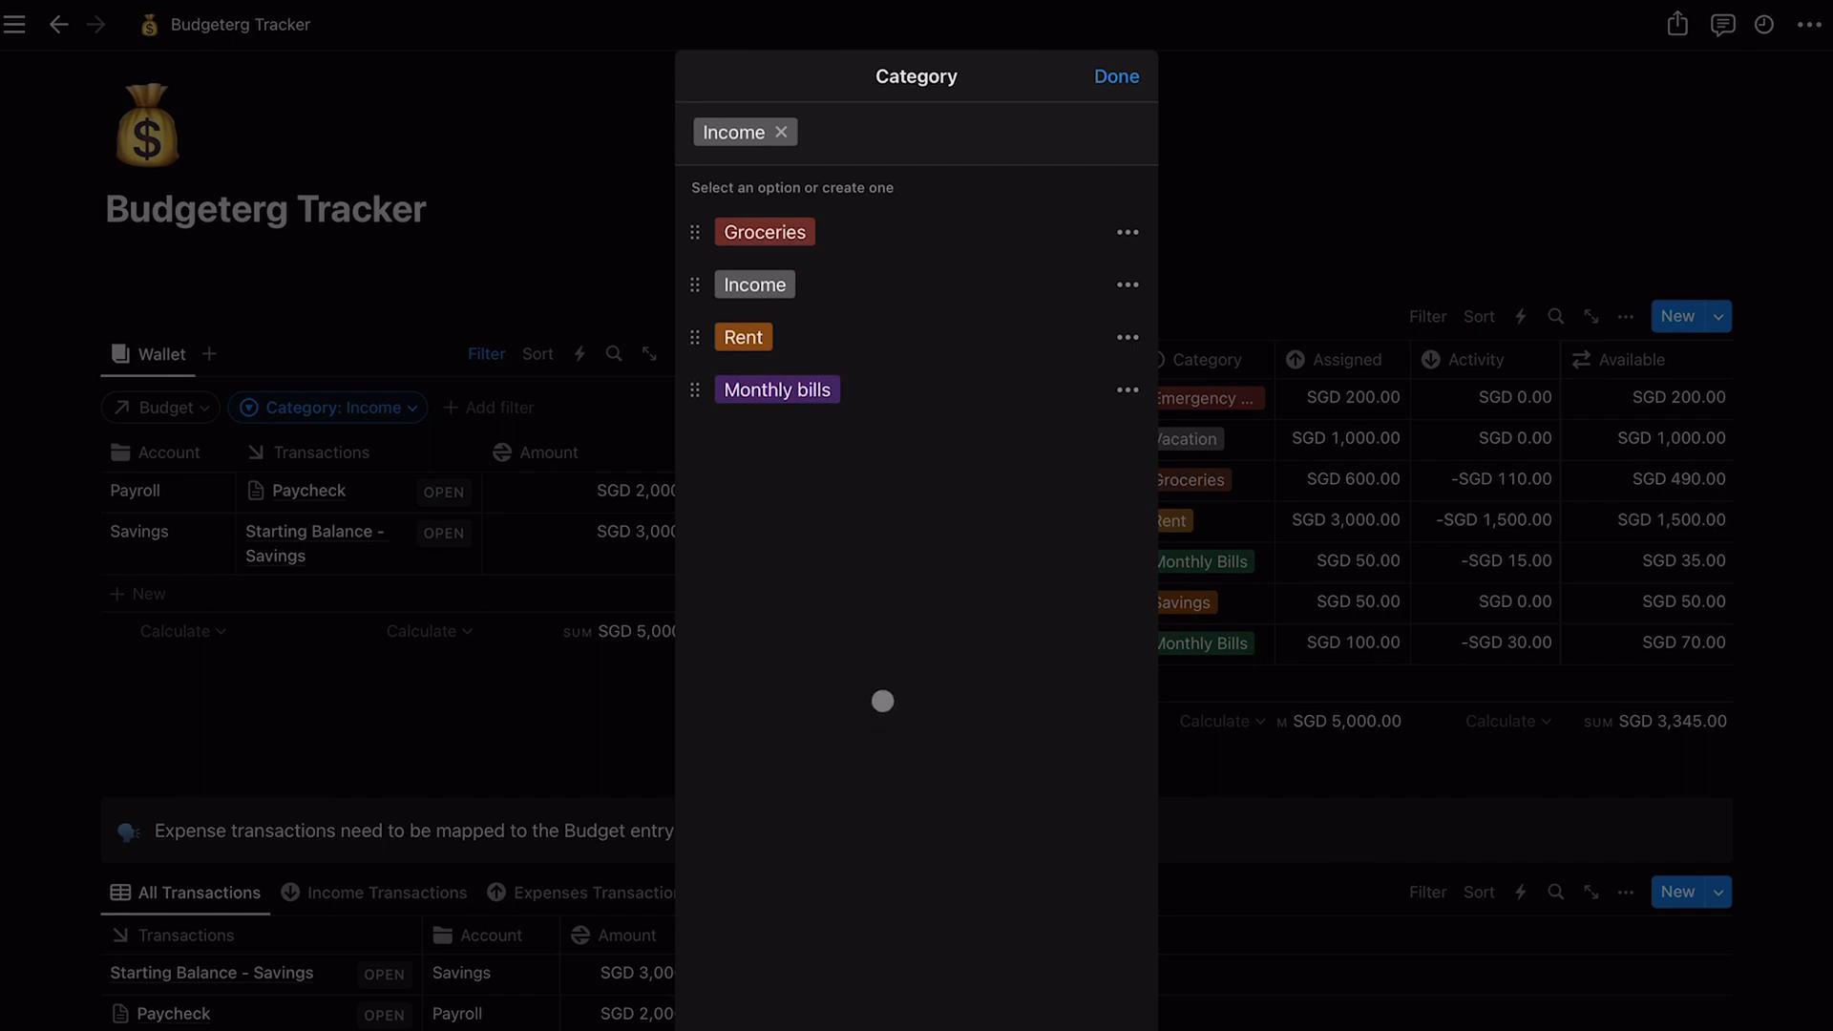
left_click(1120, 78)
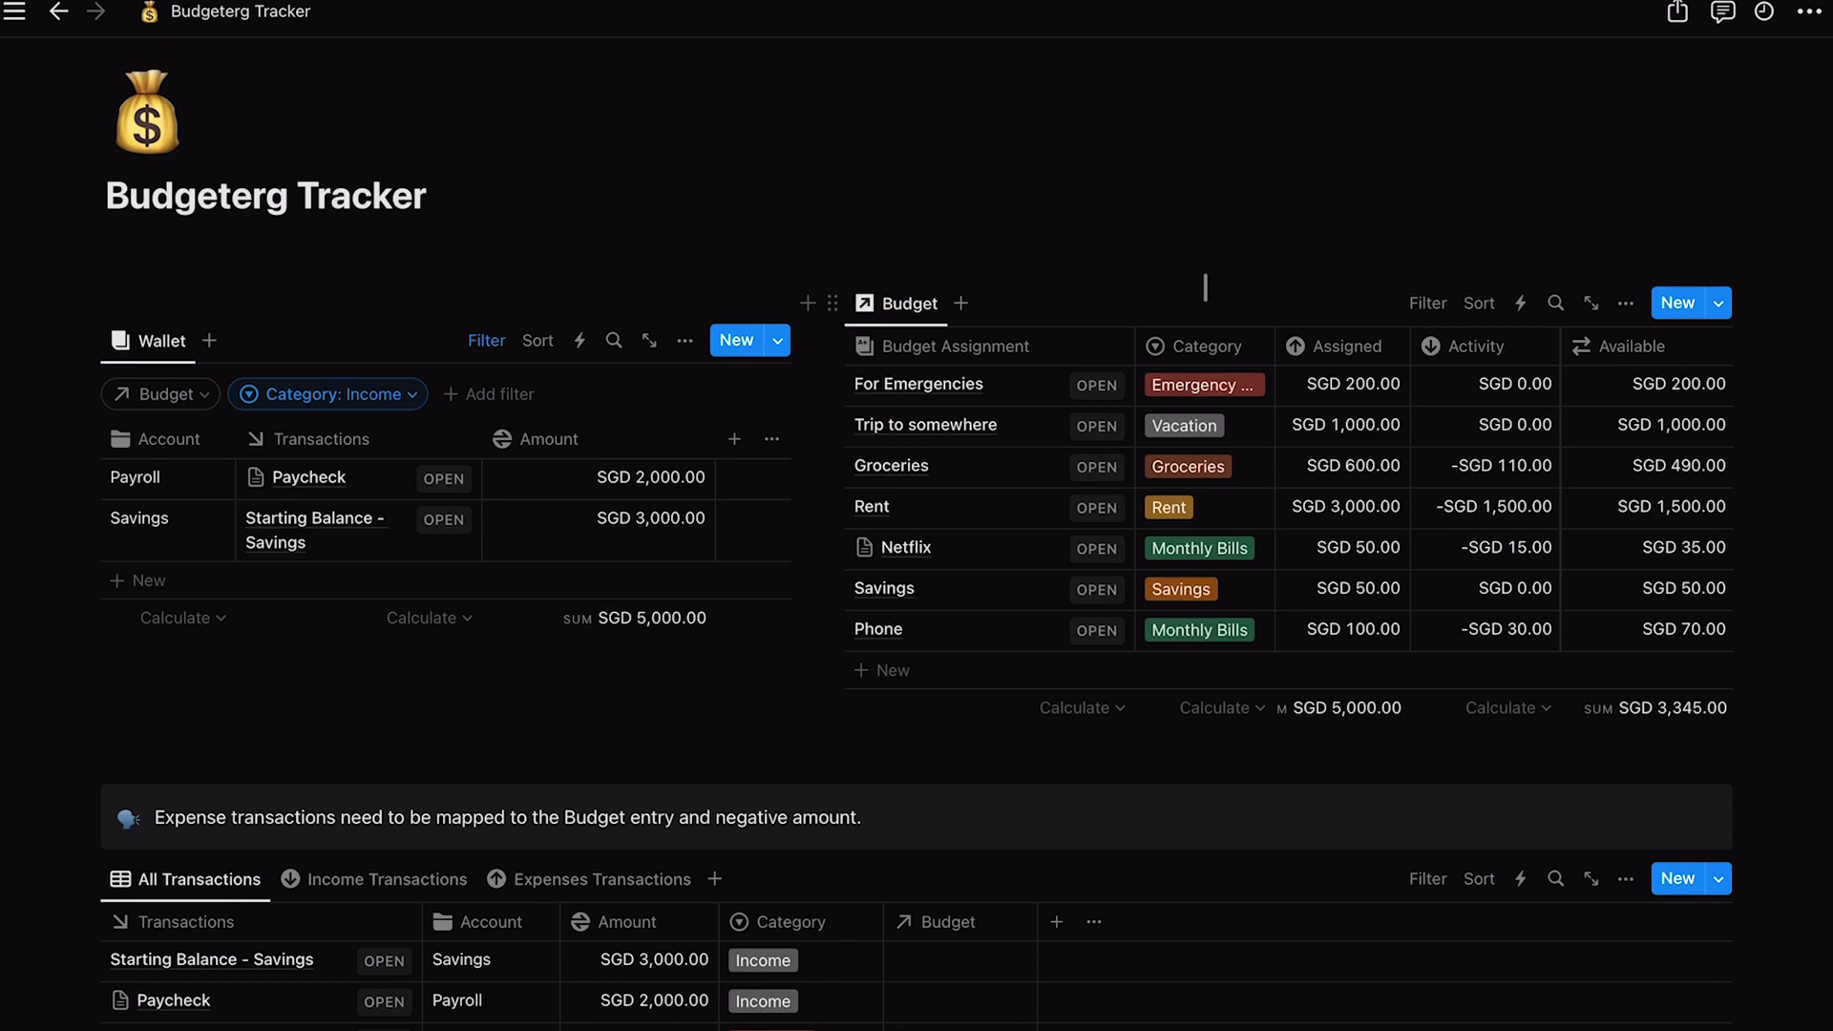
- Examine the Budget table's Assigned column and the formula behind its Activity column
scroll(1204, 286, "down", 3)
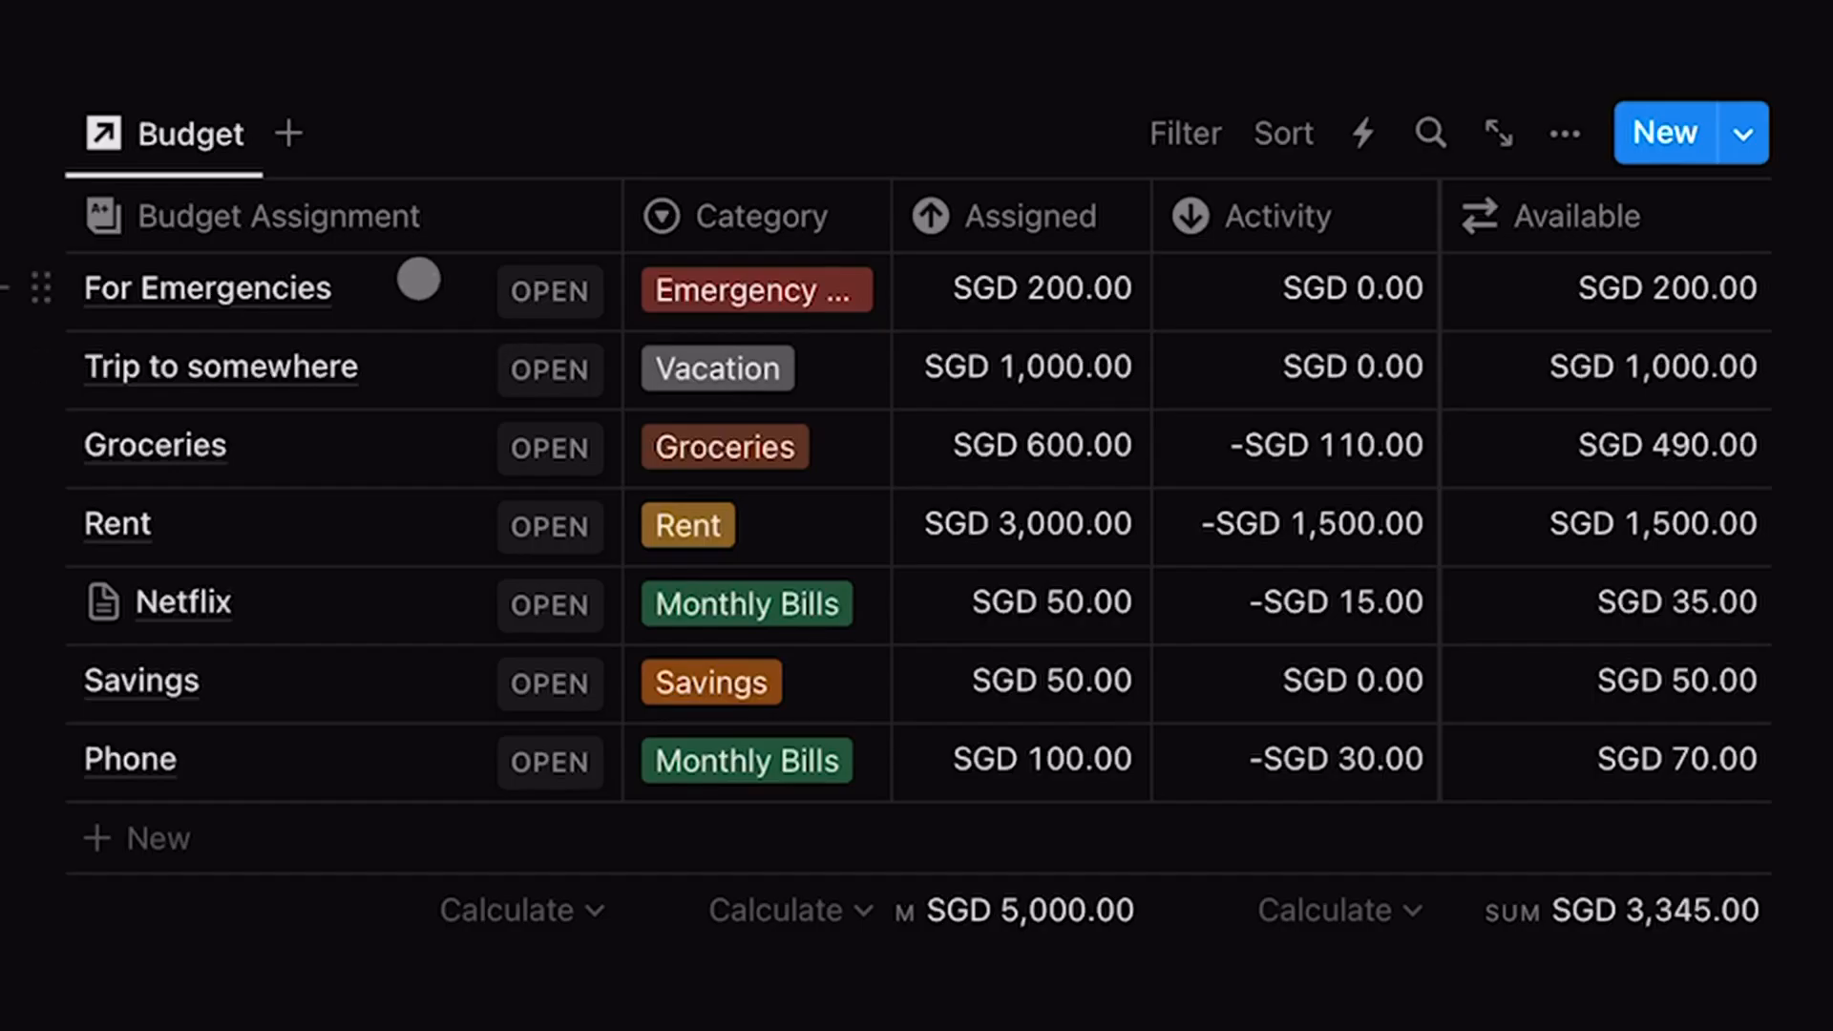
left_click(1007, 277)
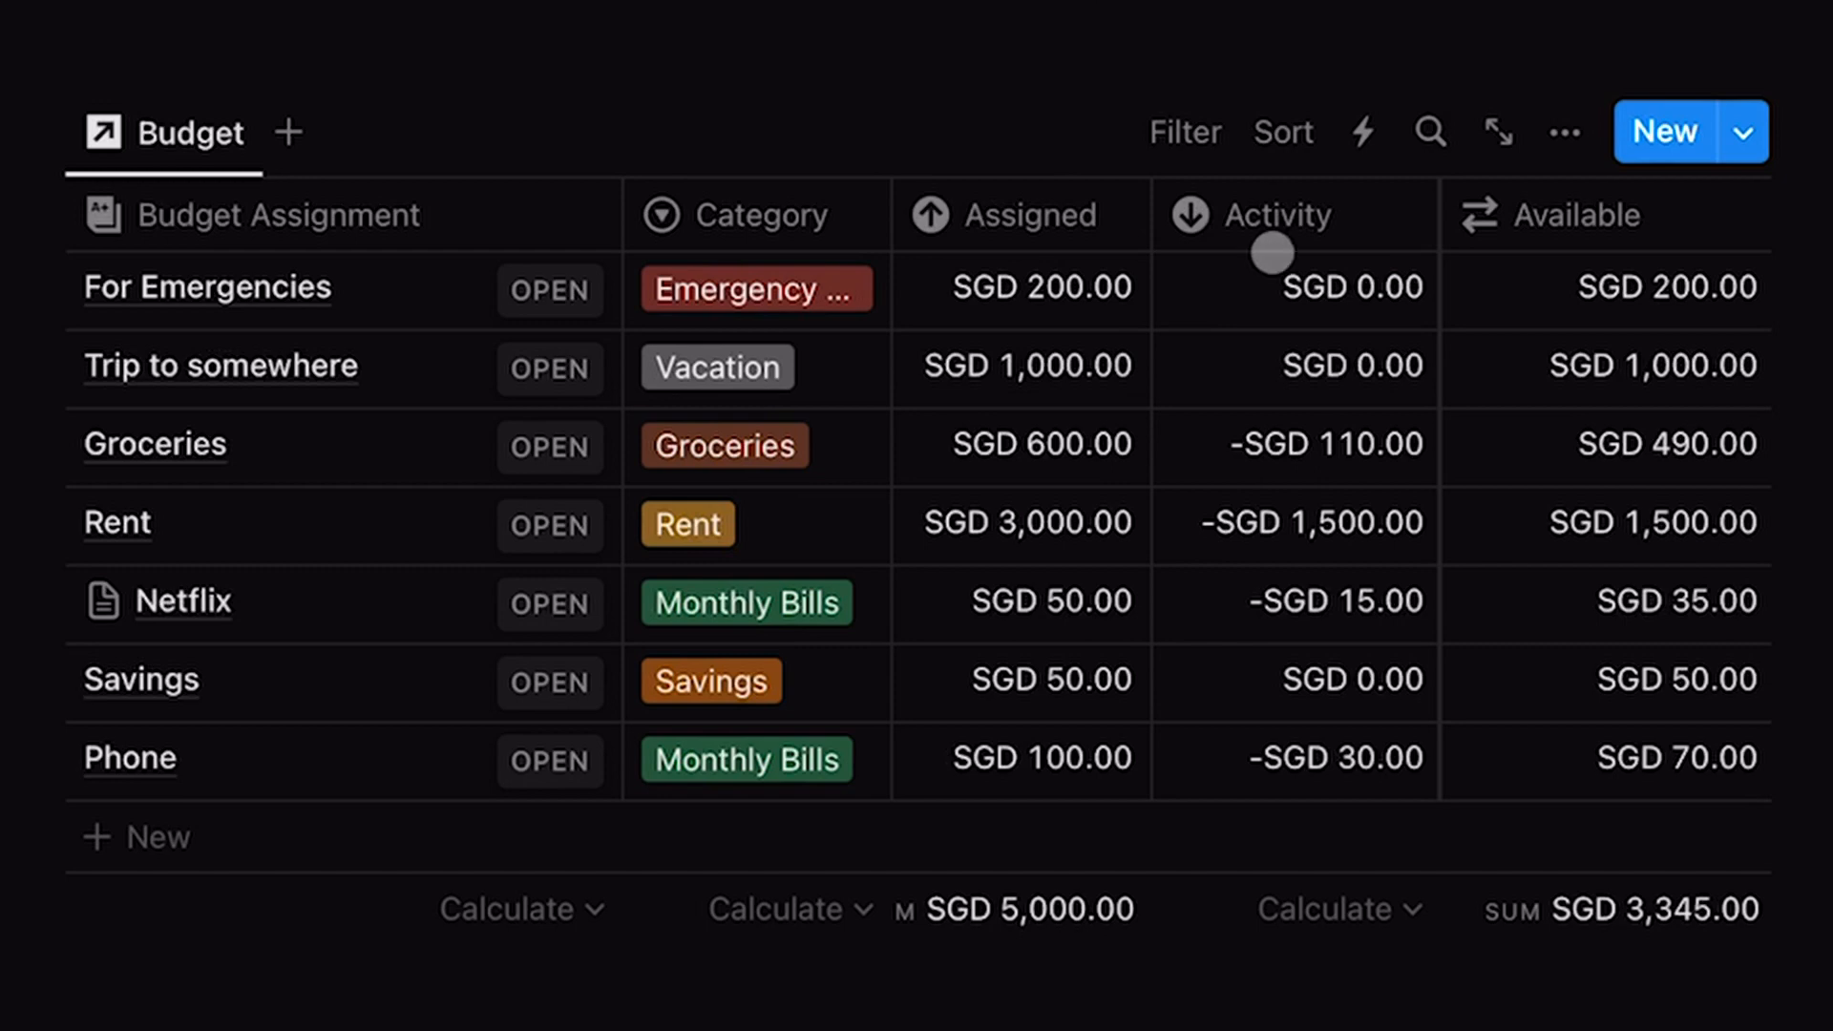
left_click(1366, 307)
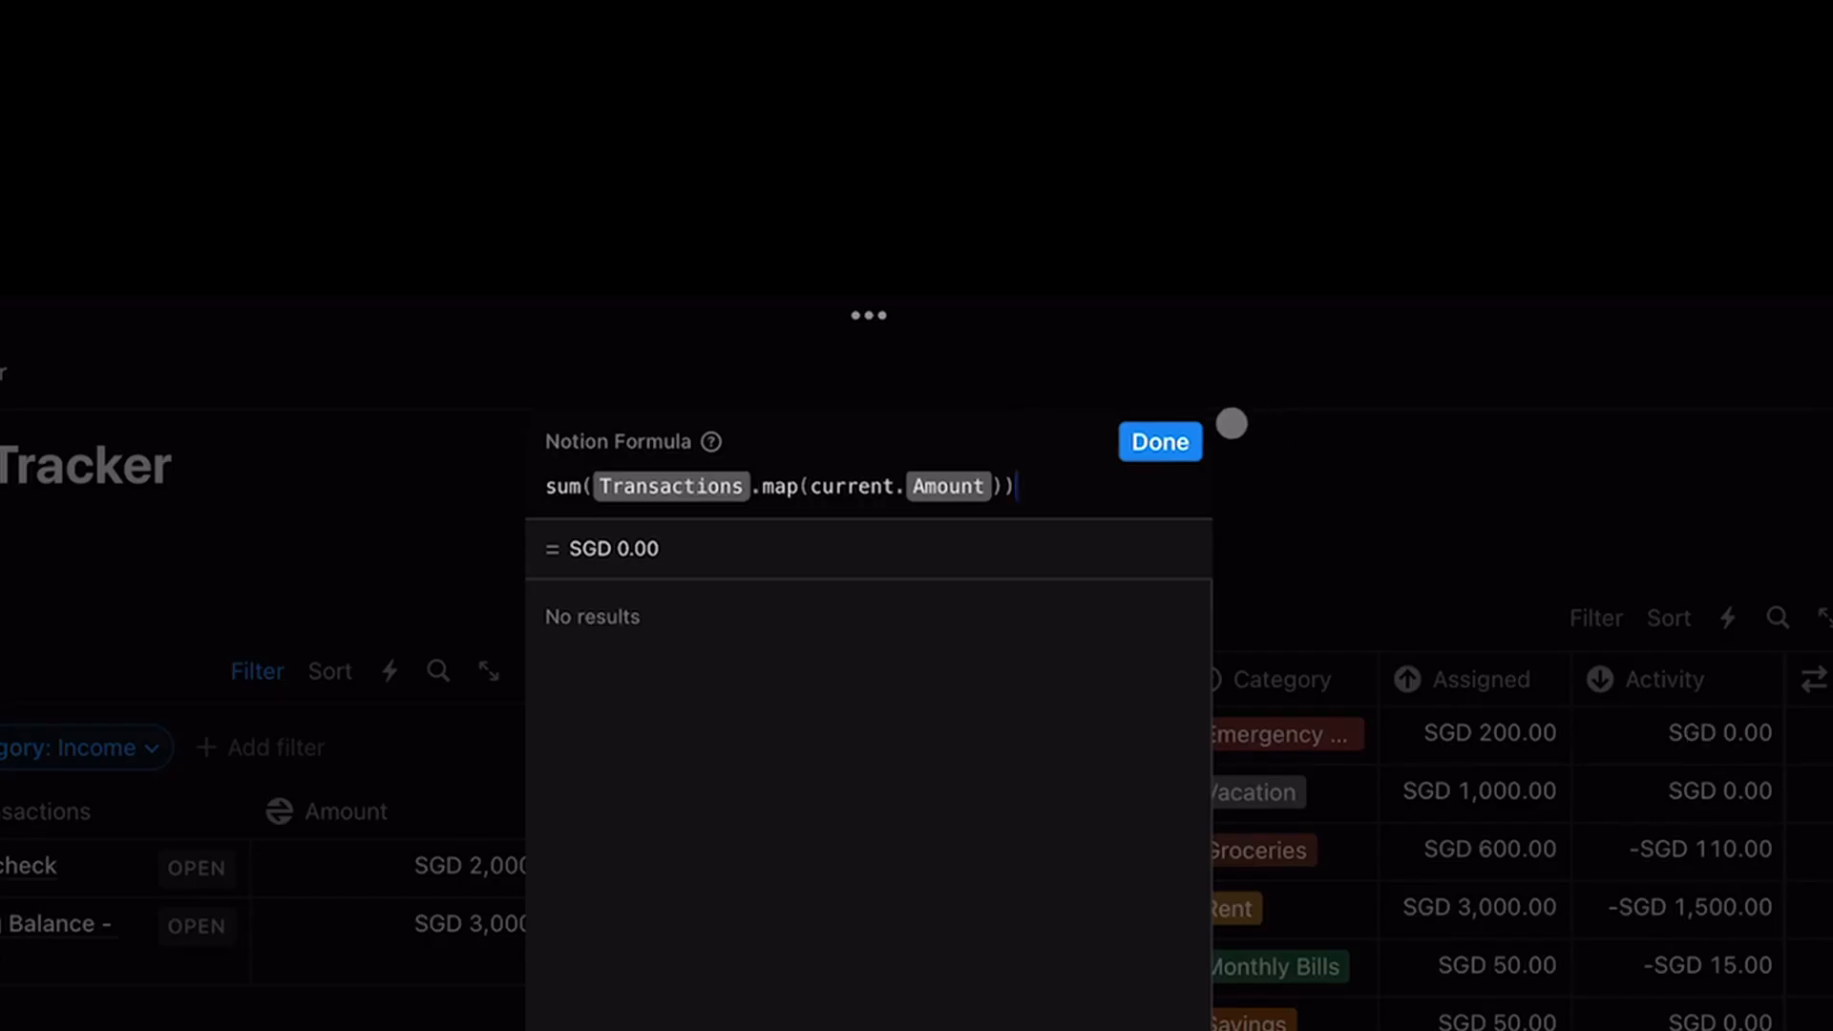
left_click(1170, 434)
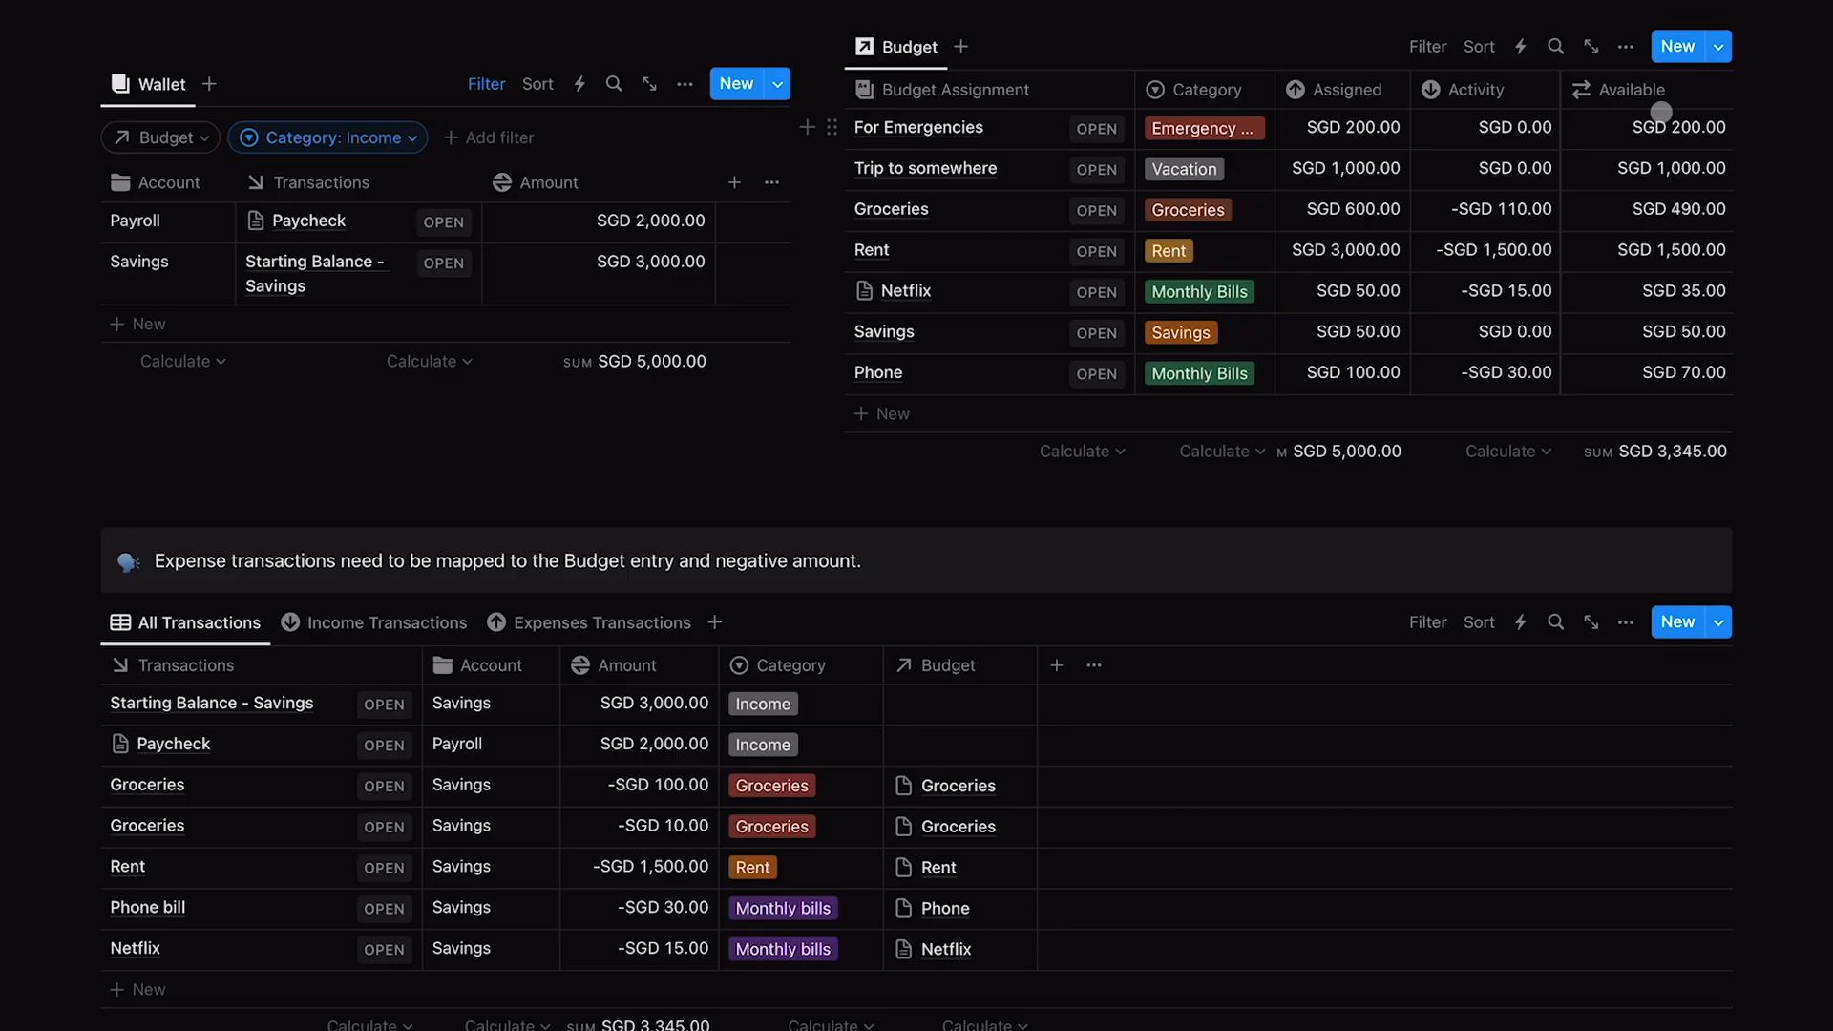
- Inspect the Available column's formula in the Budget table for the For Emergencies and Groceries rows
left_click(1661, 114)
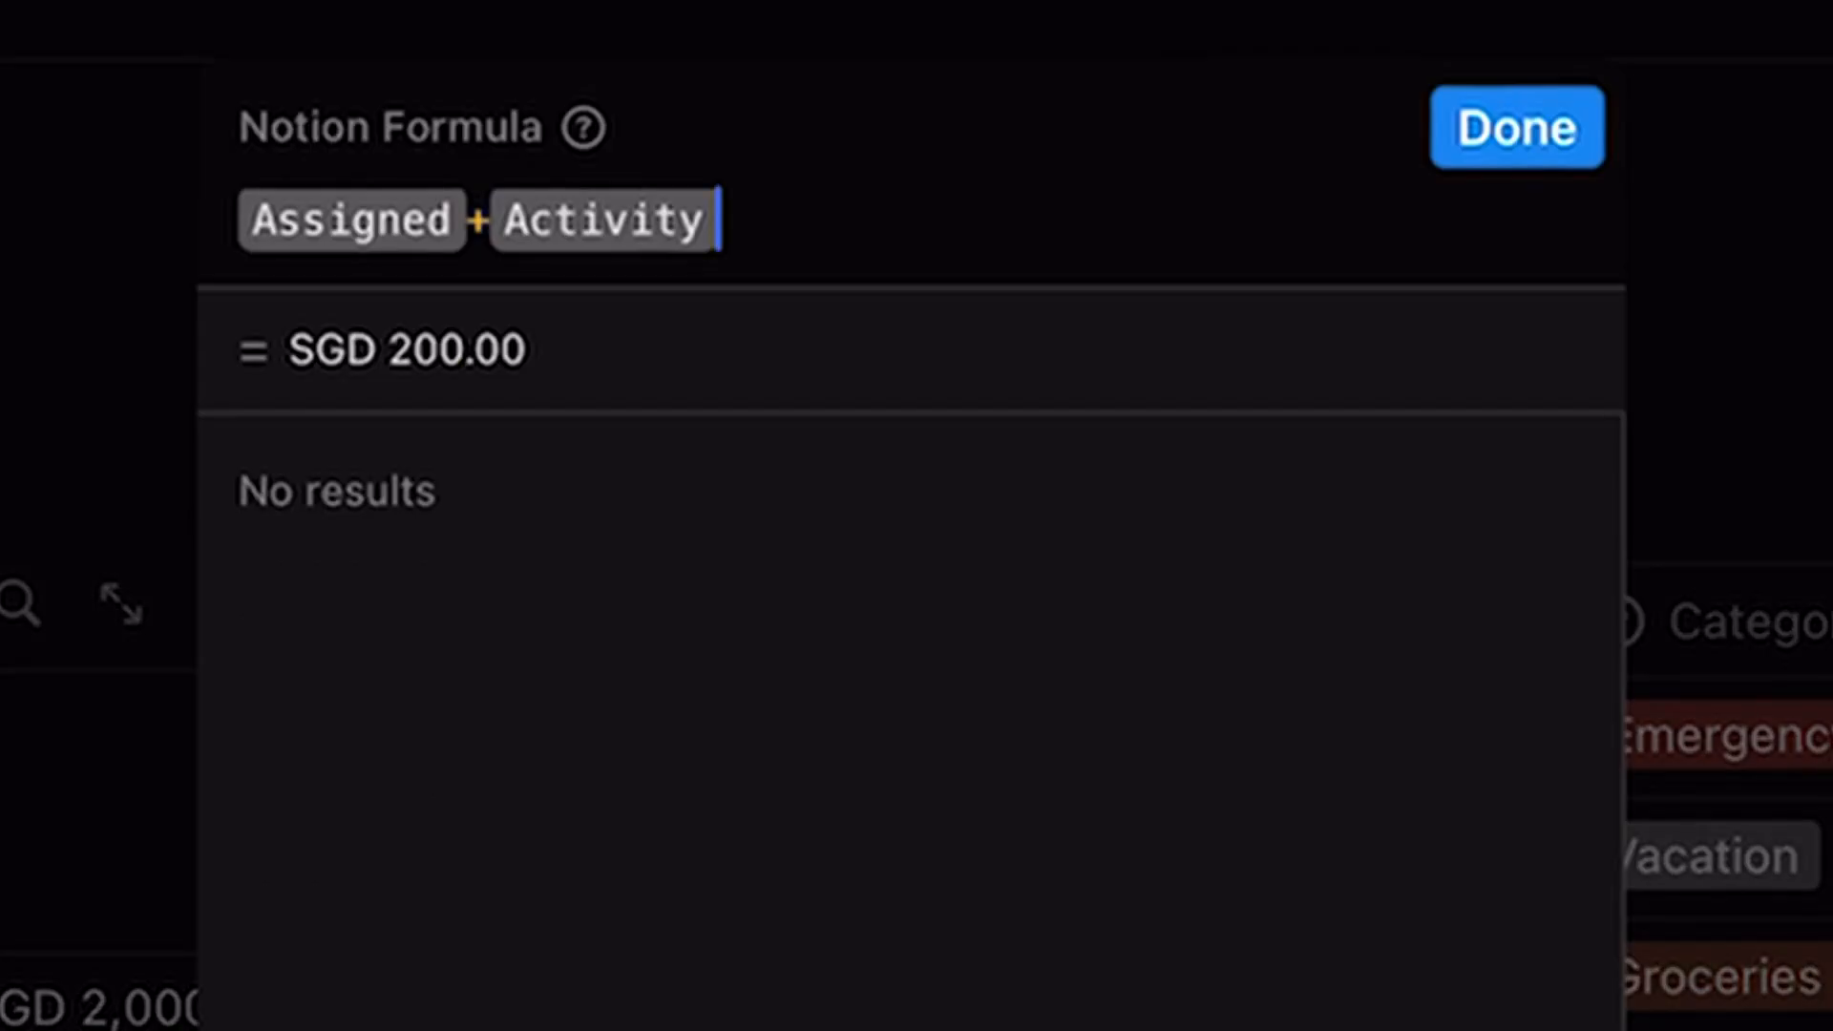
left_click(1587, 131)
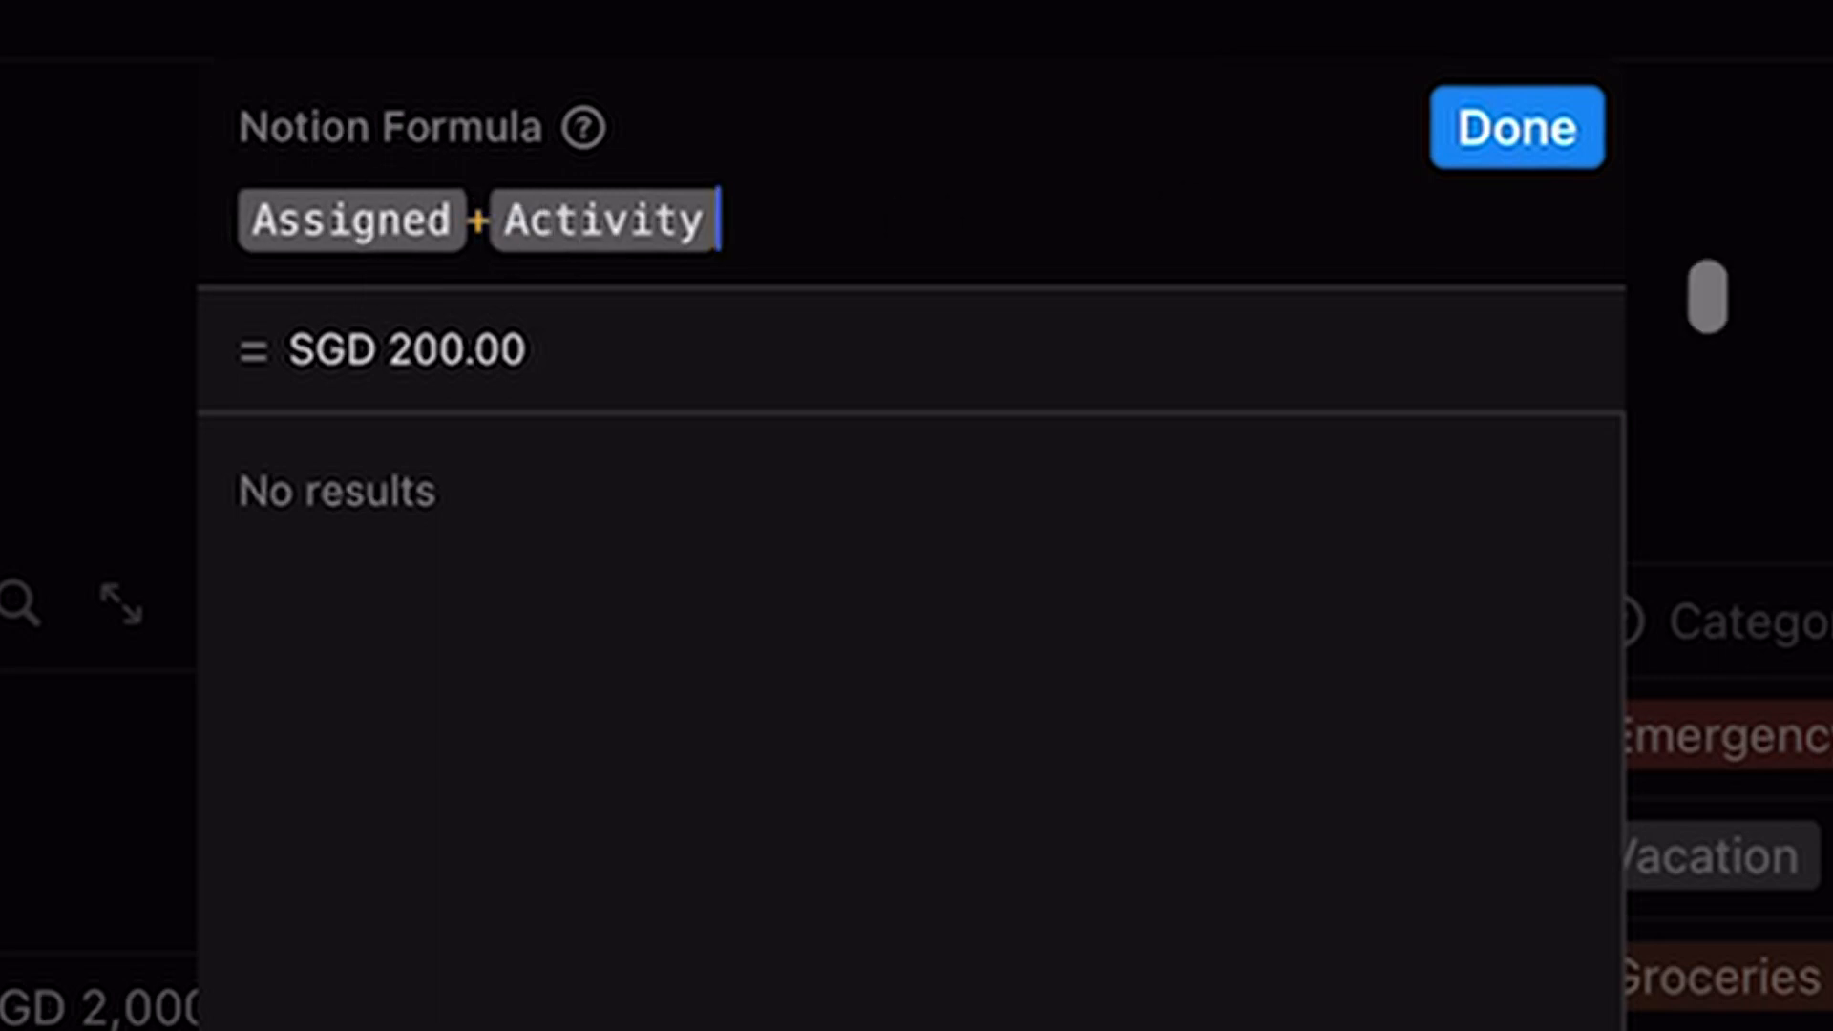
left_click(1571, 163)
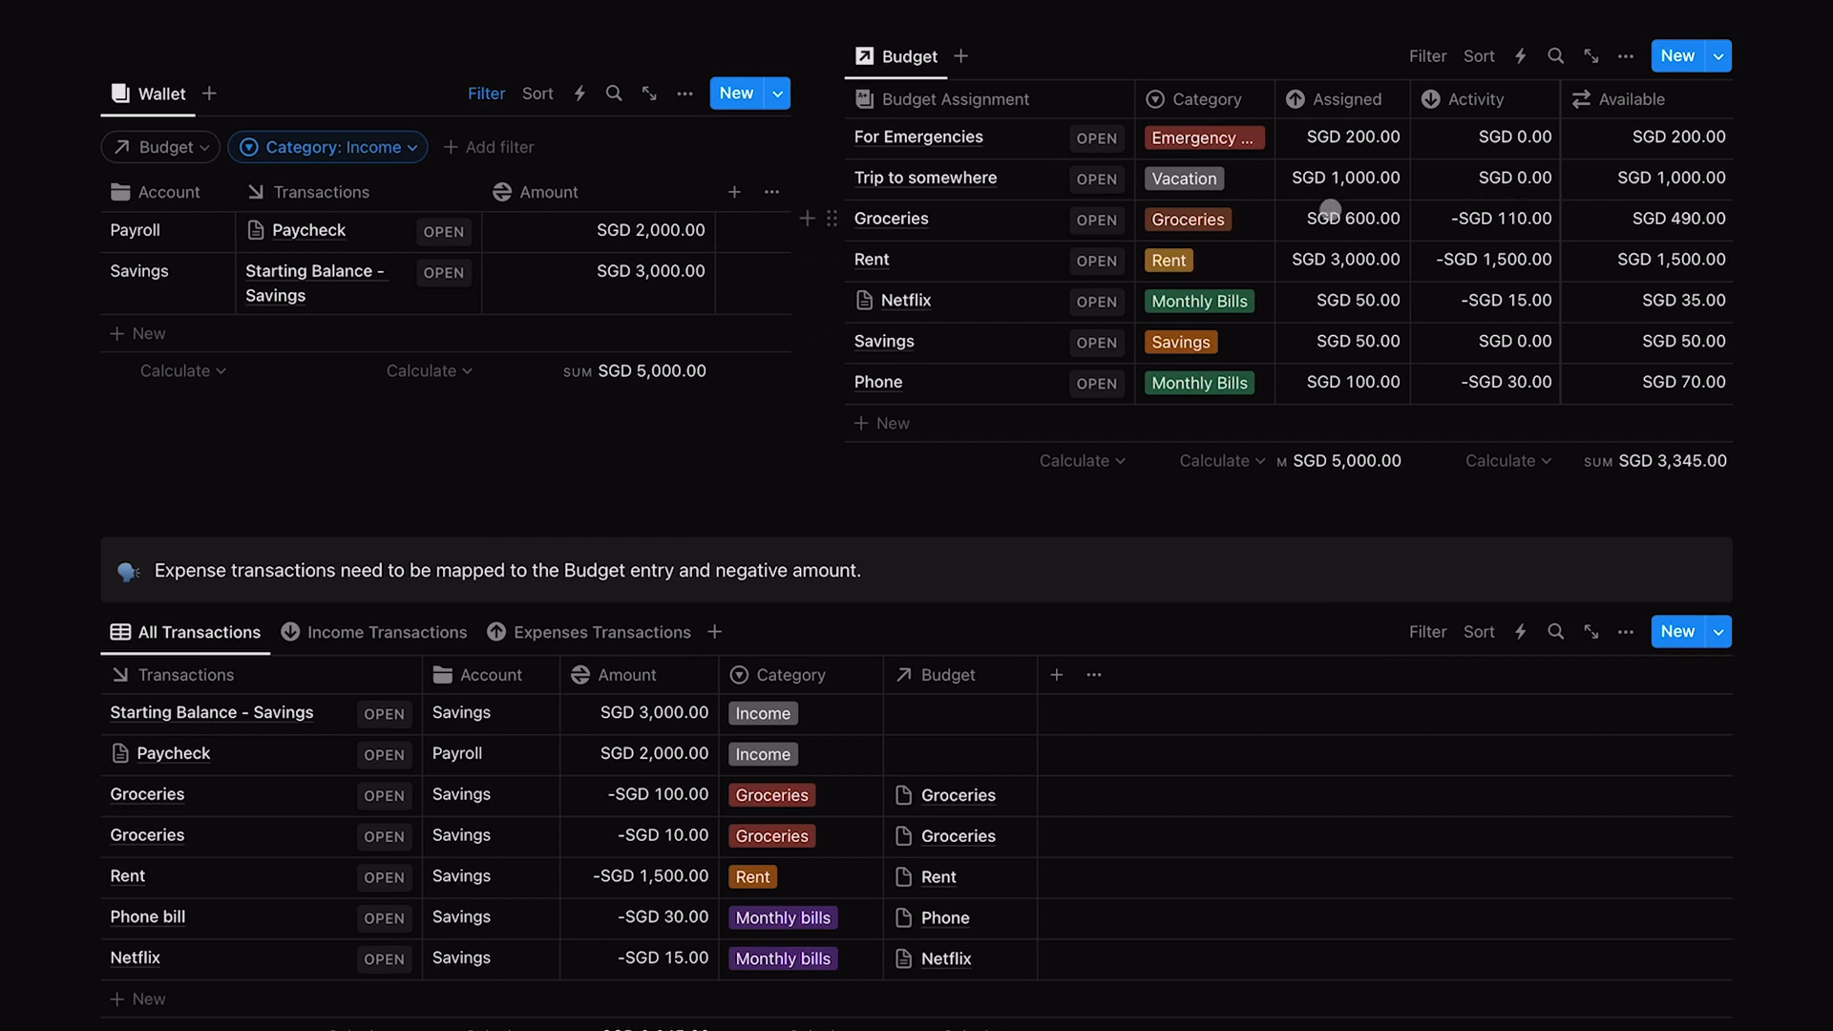
left_click(1689, 220)
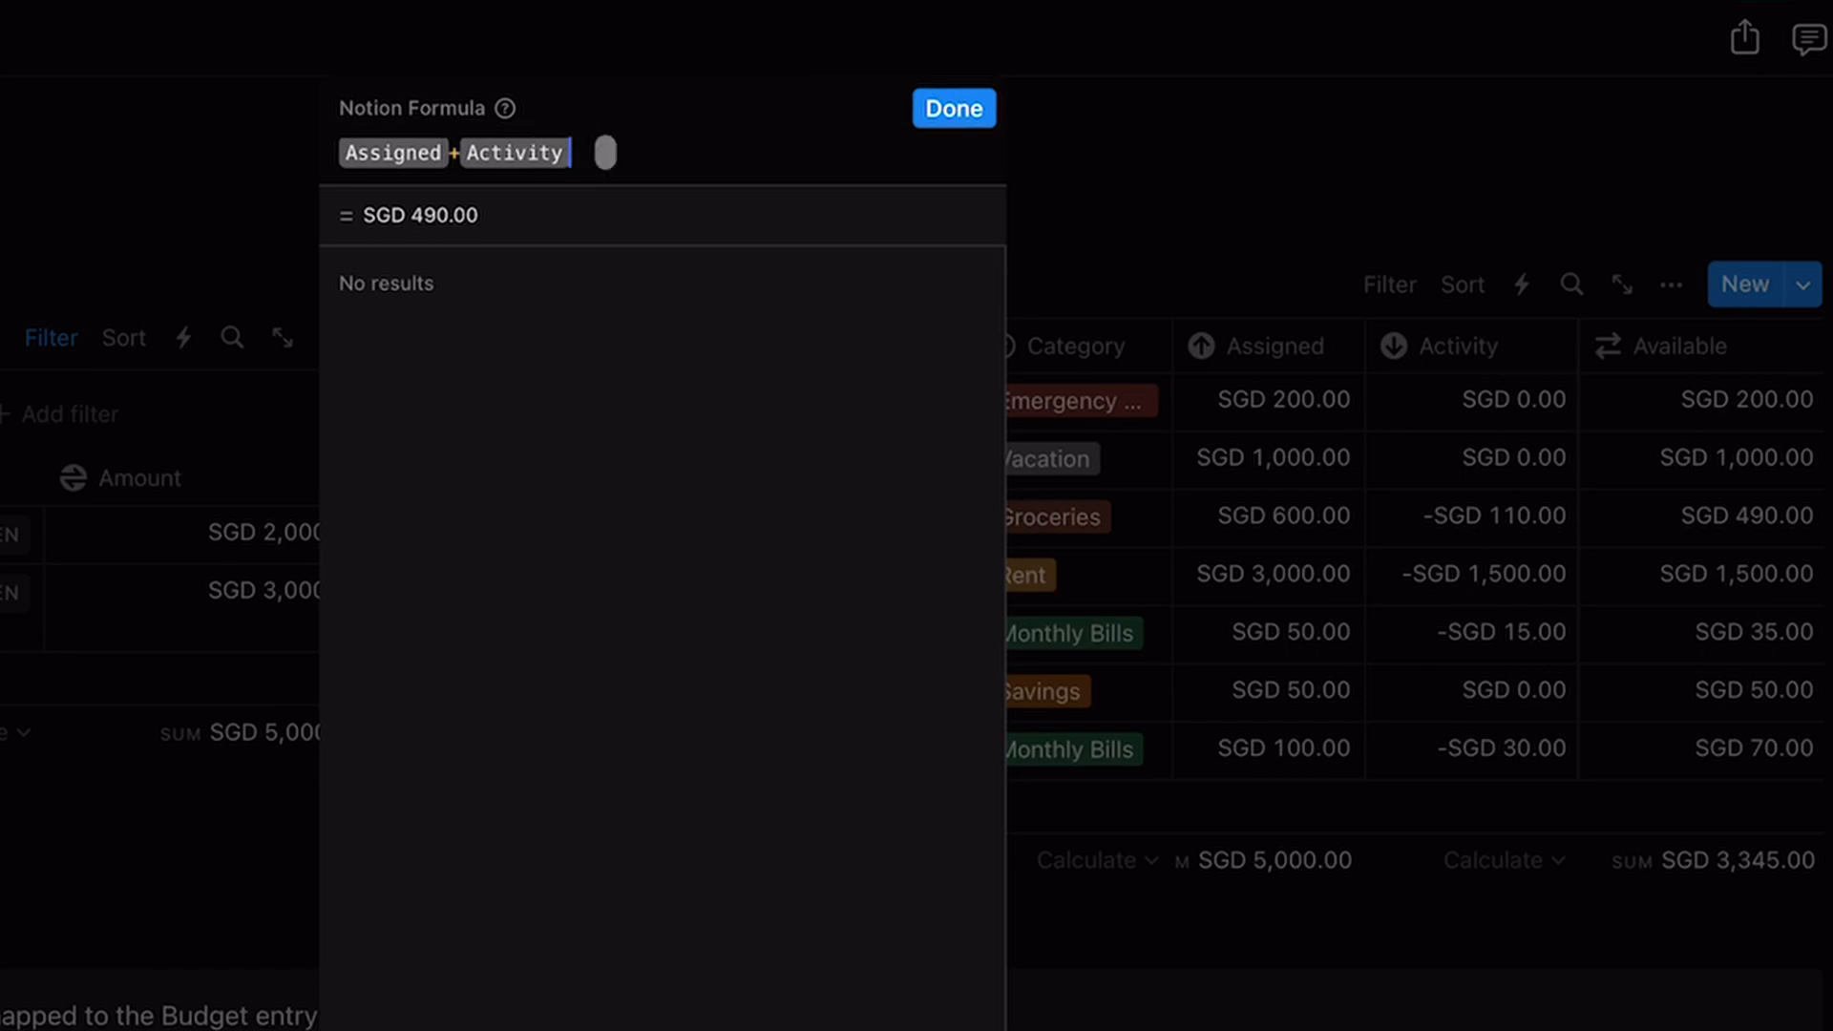
left_click(917, 107)
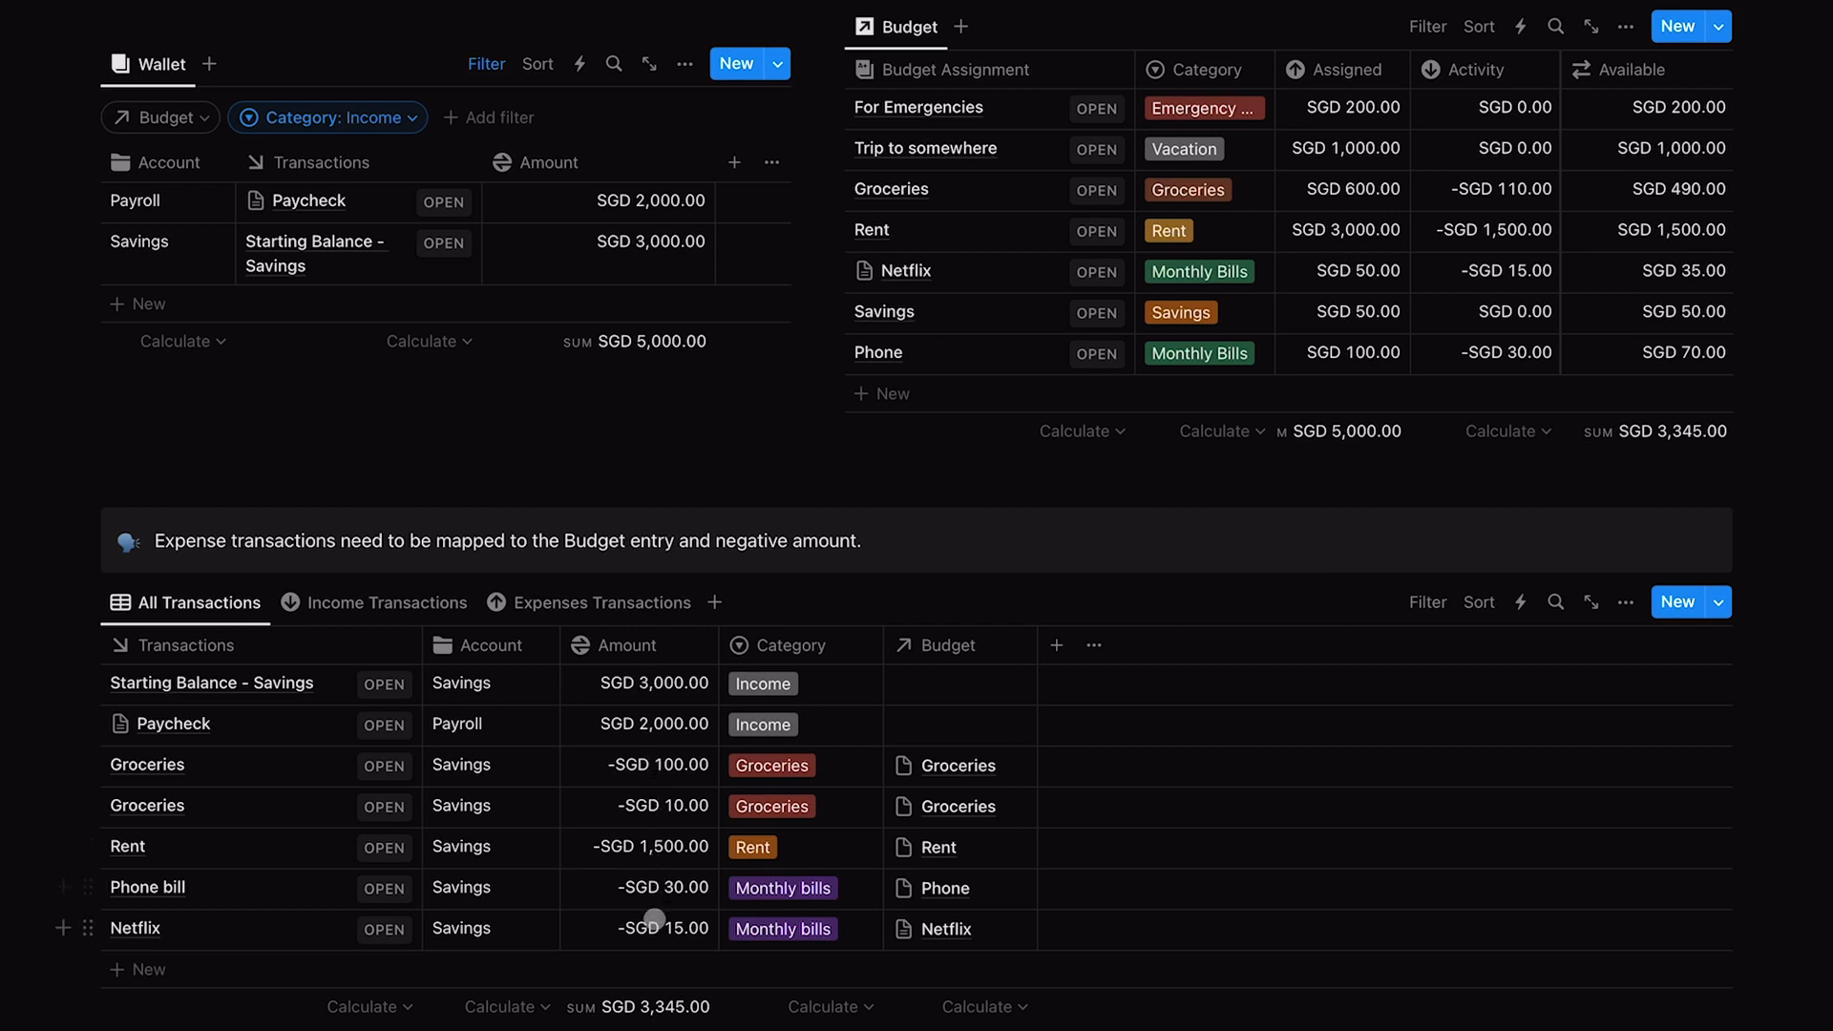
- Show the transactions database in its Income Transactions and Expenses Transactions views and return to All Transactions
scroll(635, 837, "down", 2)
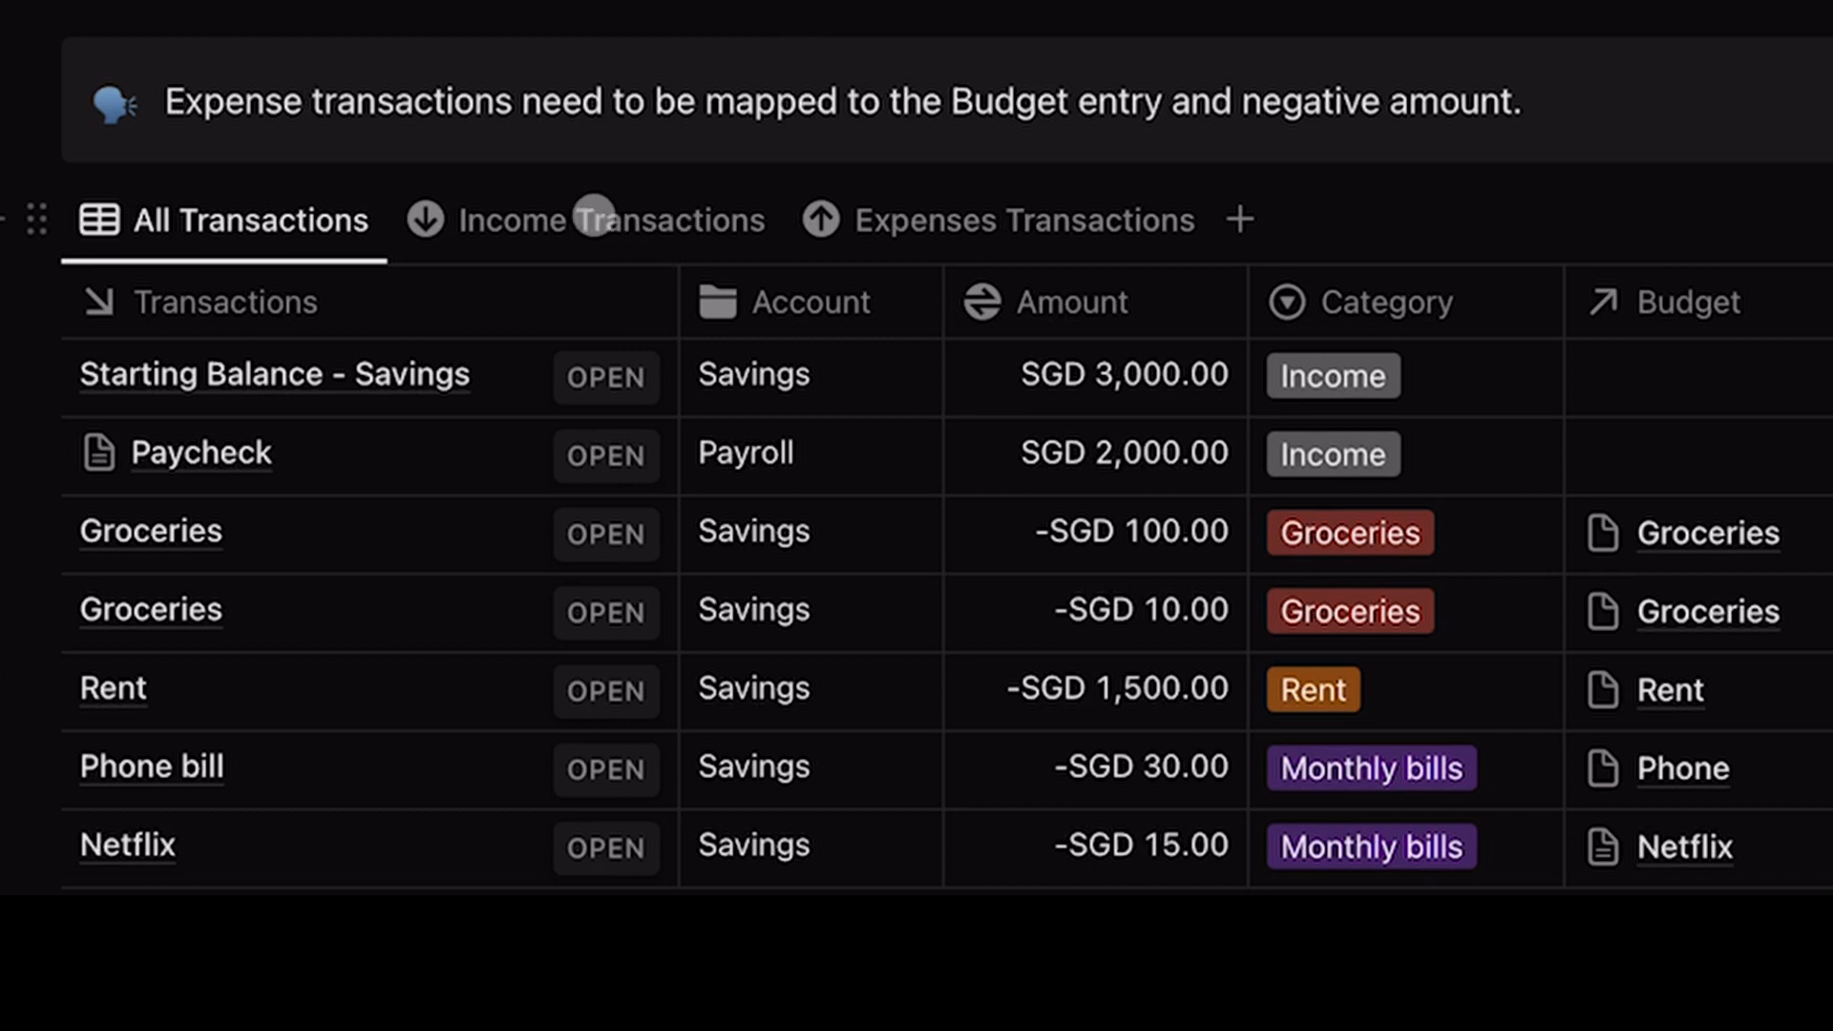
left_click(585, 230)
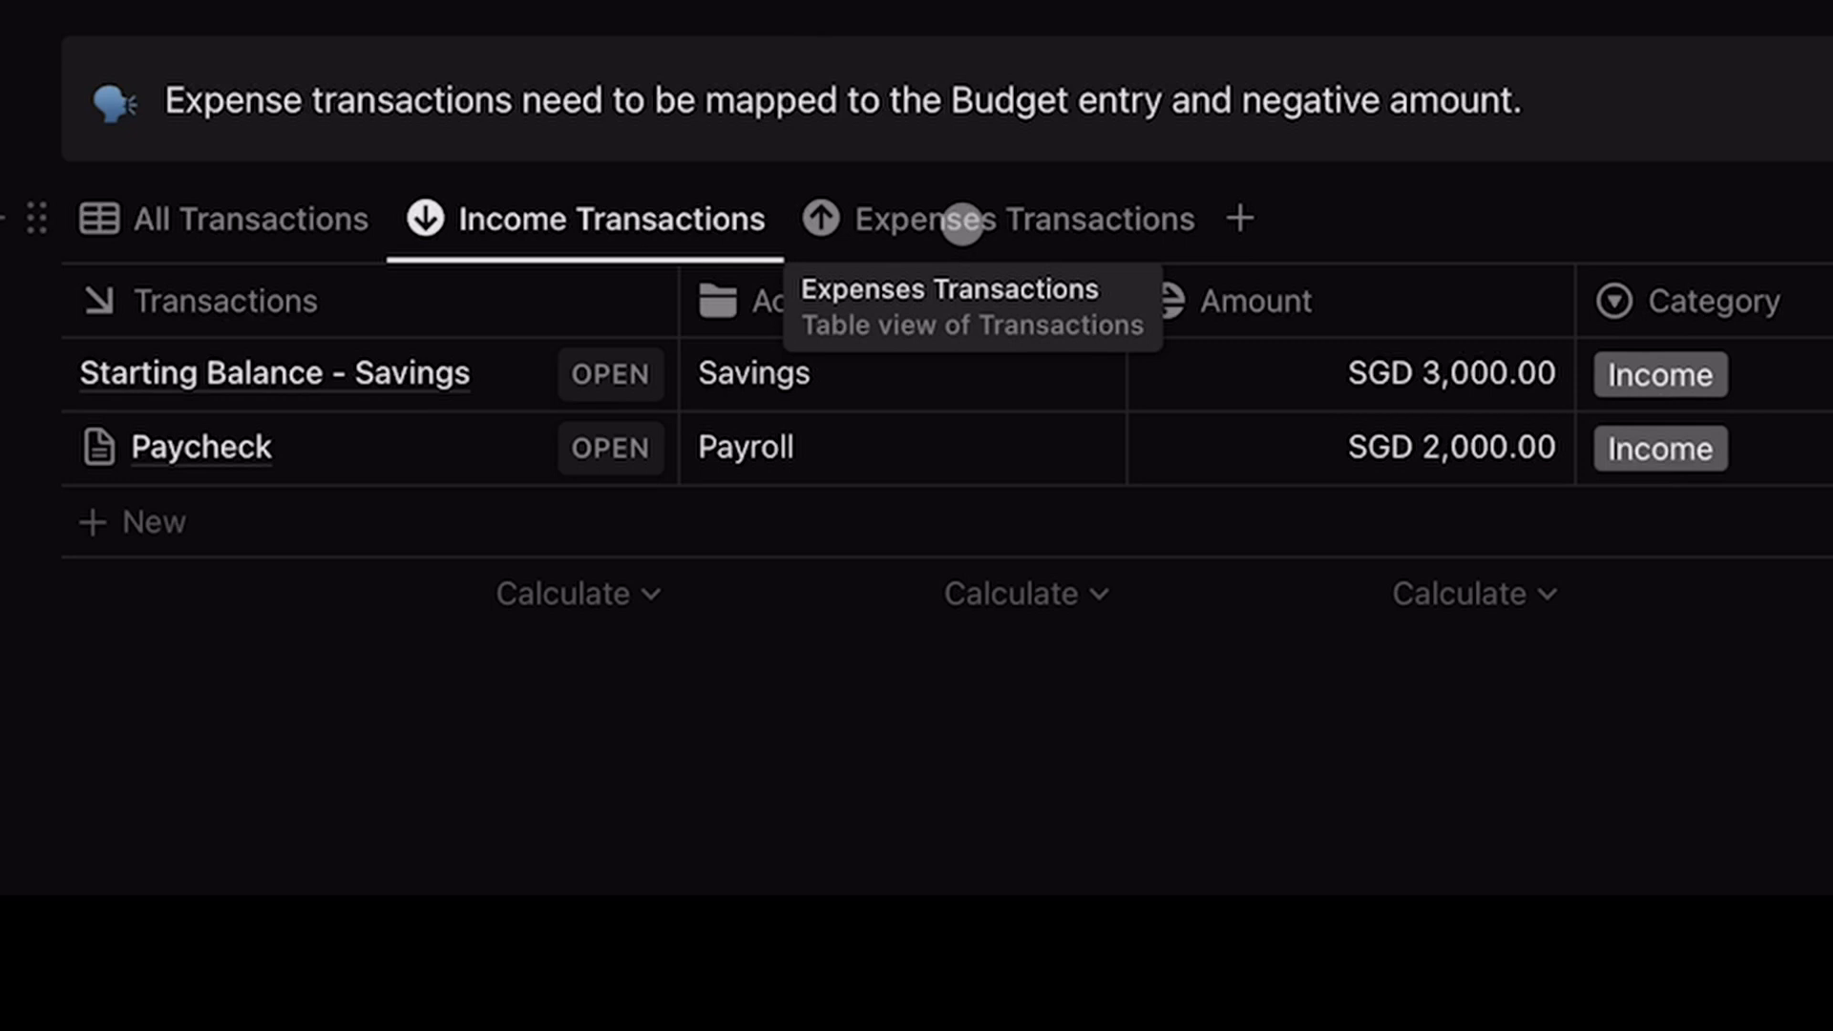
left_click(963, 224)
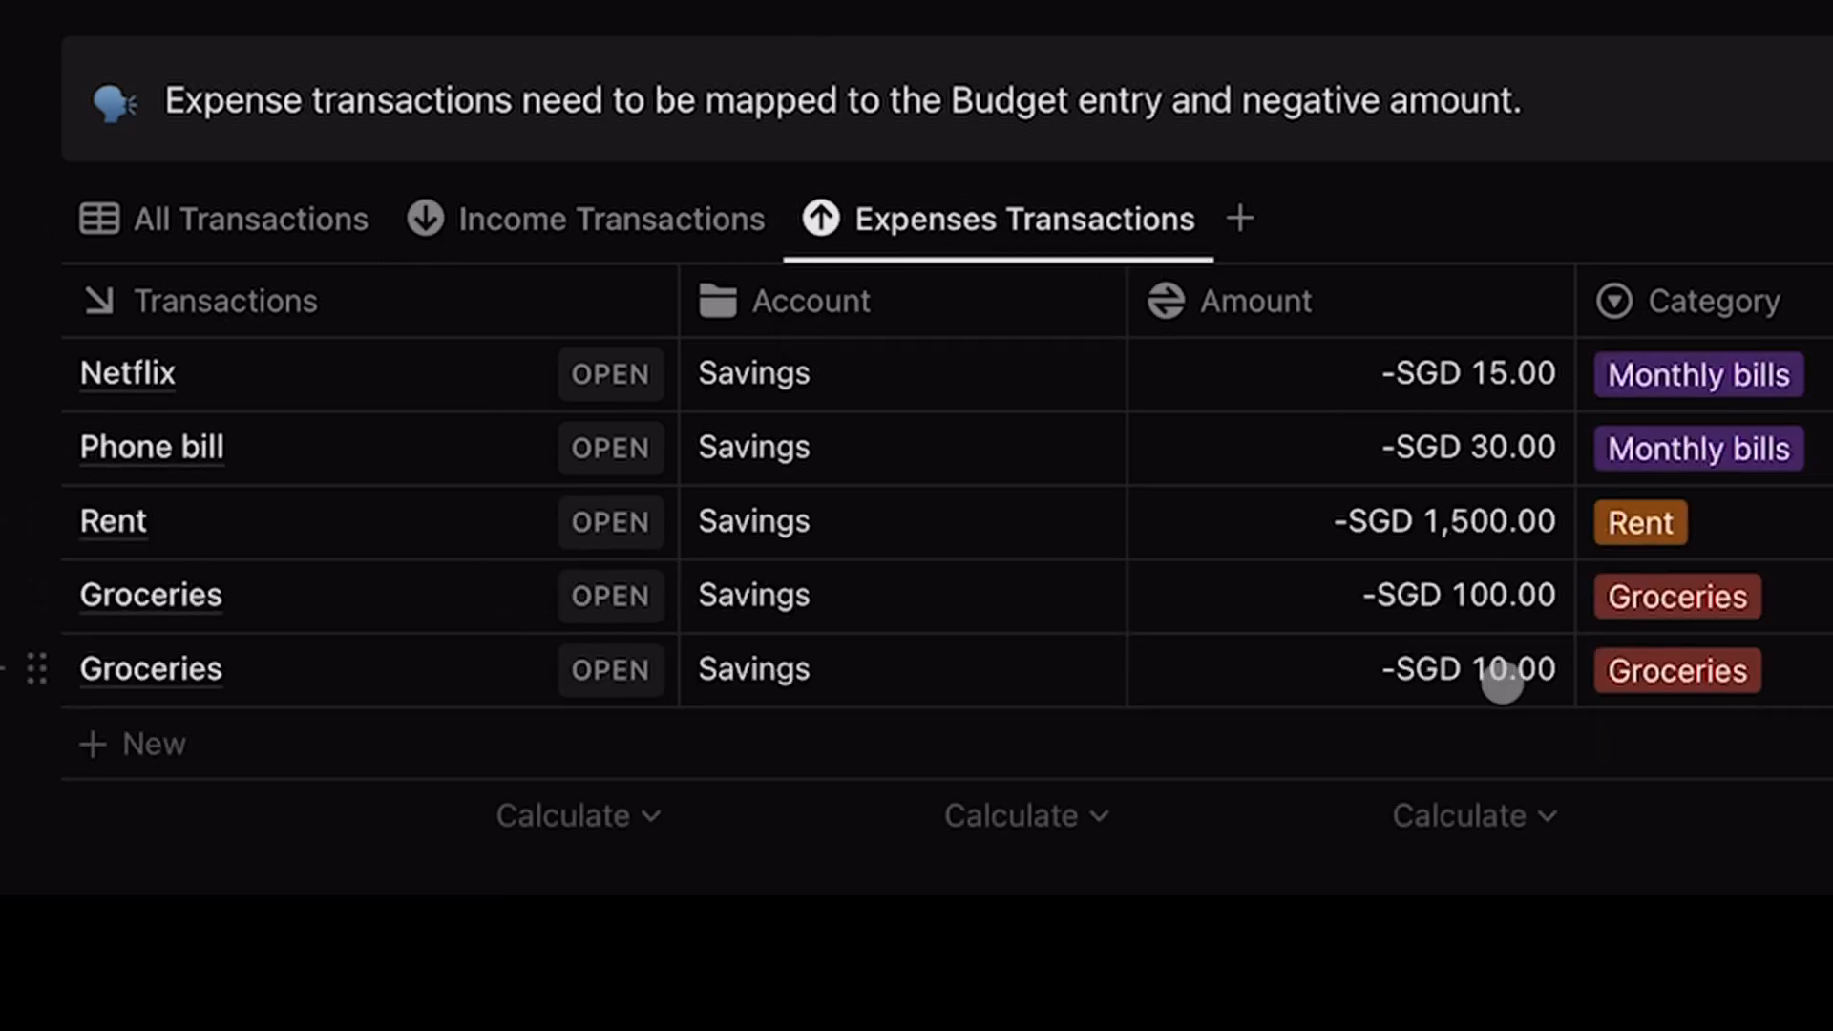
scroll(1502, 680, "down", 4)
scroll(1501, 683, "up", 5)
scroll(1501, 684, "up", 2)
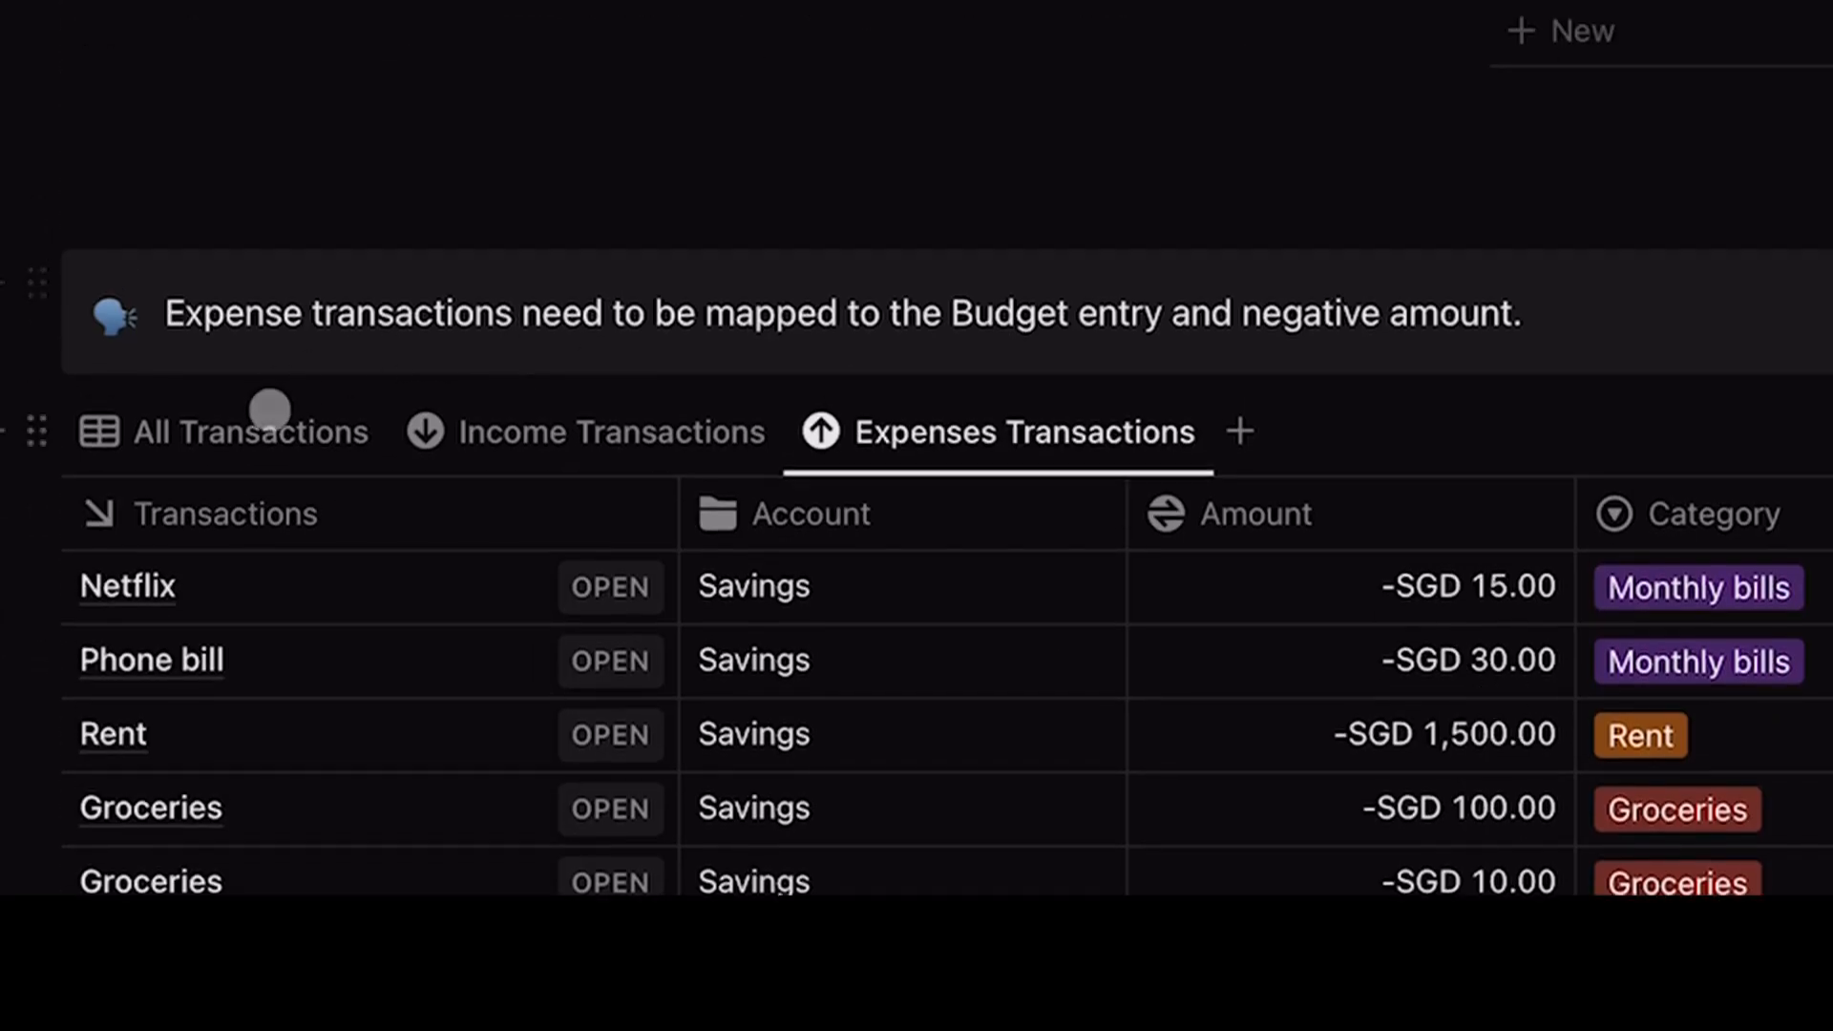
left_click(238, 434)
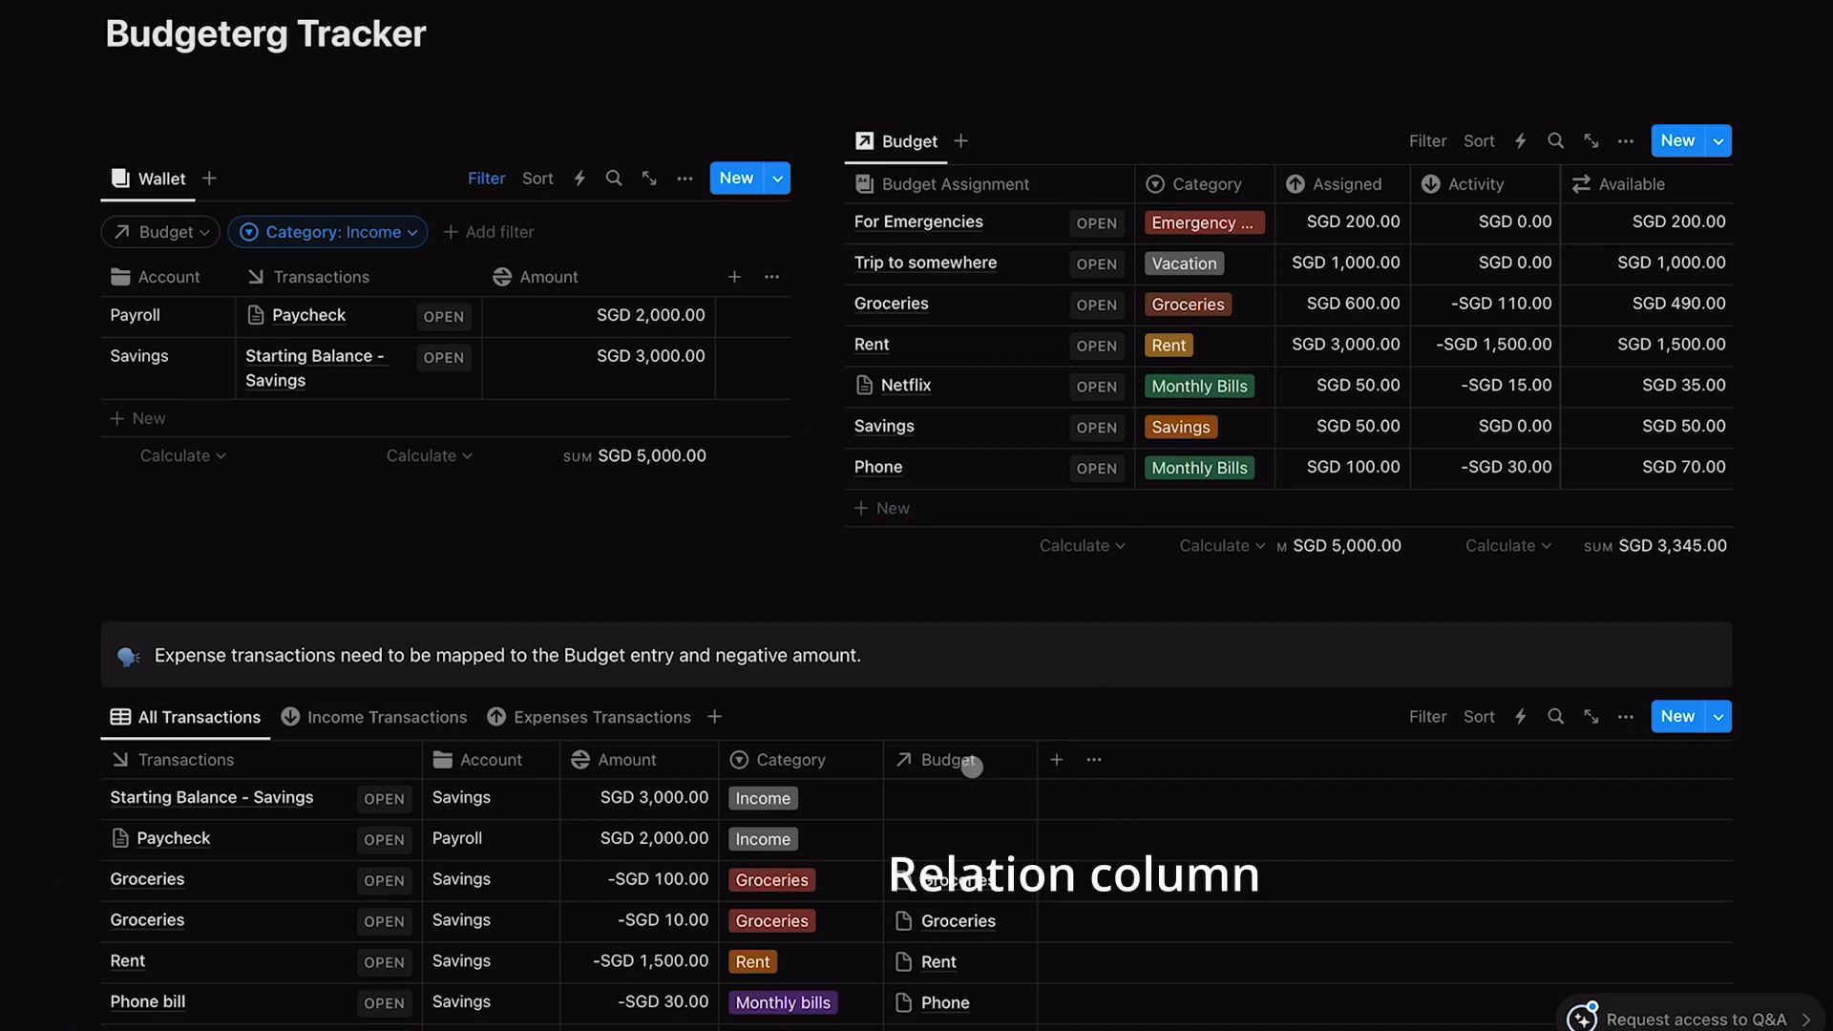
- Add a new entry named Groceries to the All Transactions table
scroll(956, 797, "up", 1)
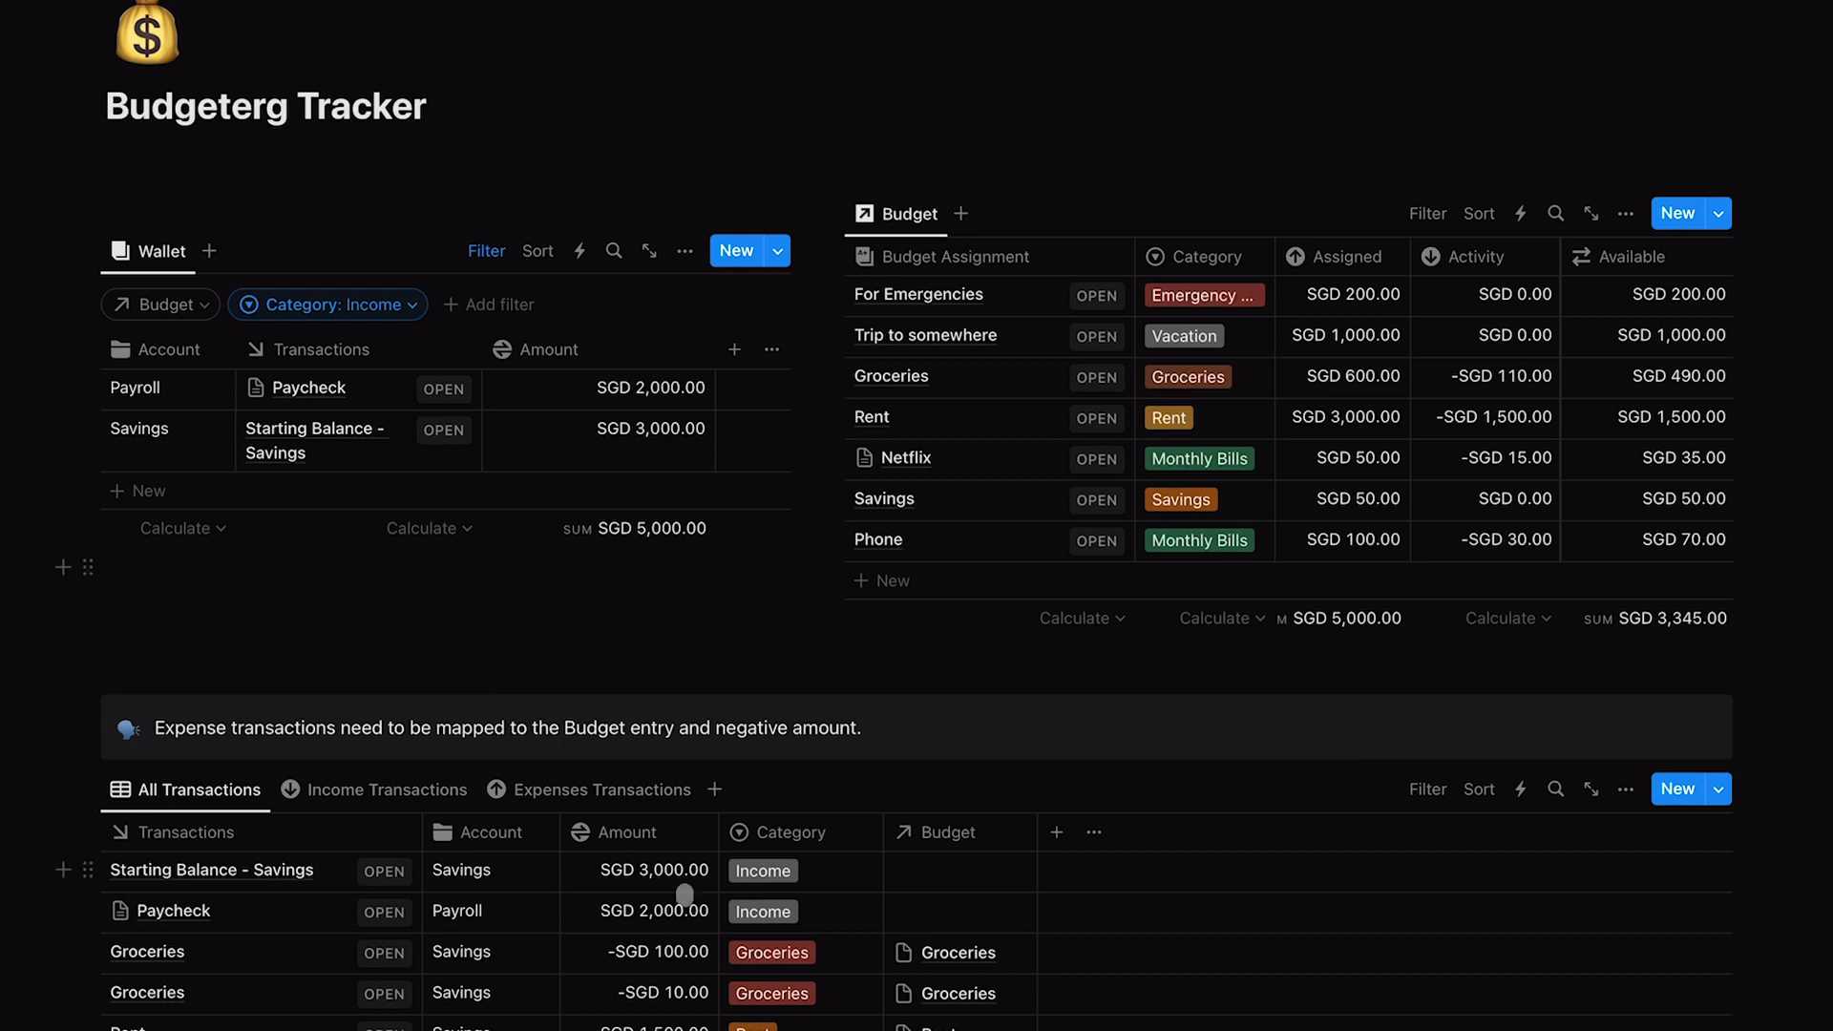
scroll(683, 878, "down", 2)
scroll(683, 878, "down", 1)
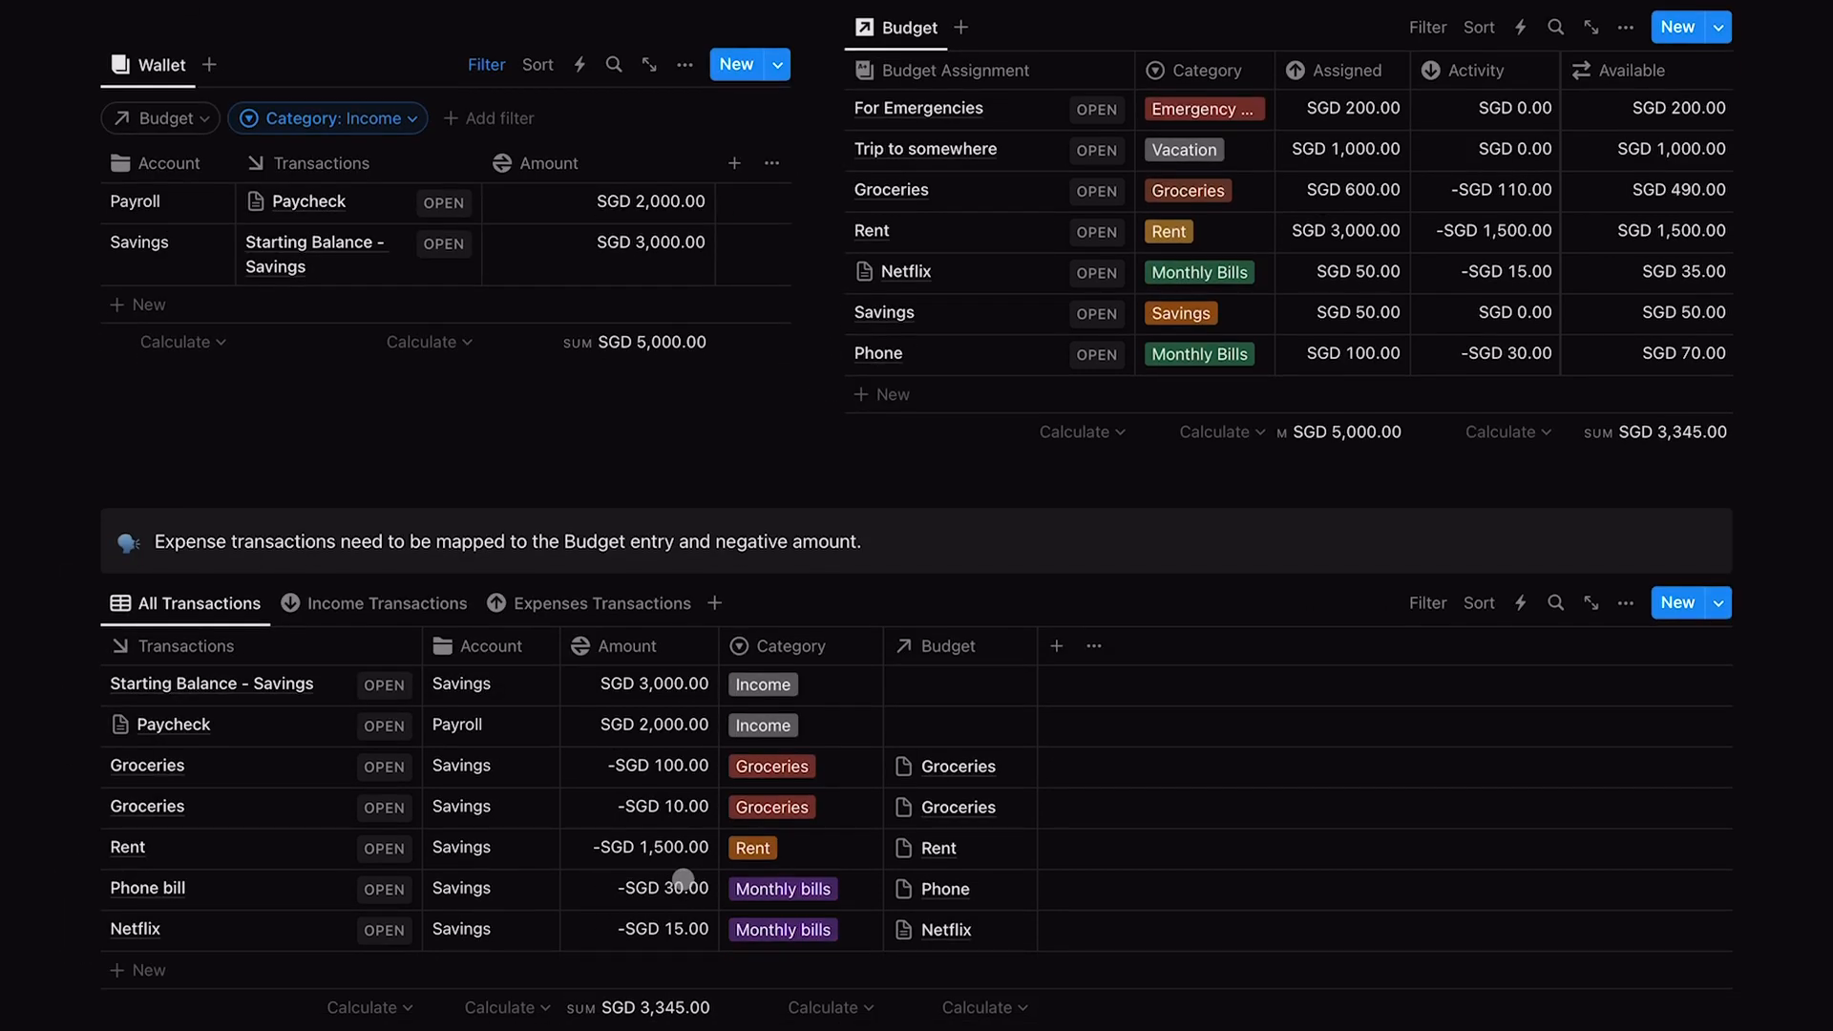
left_click(242, 958)
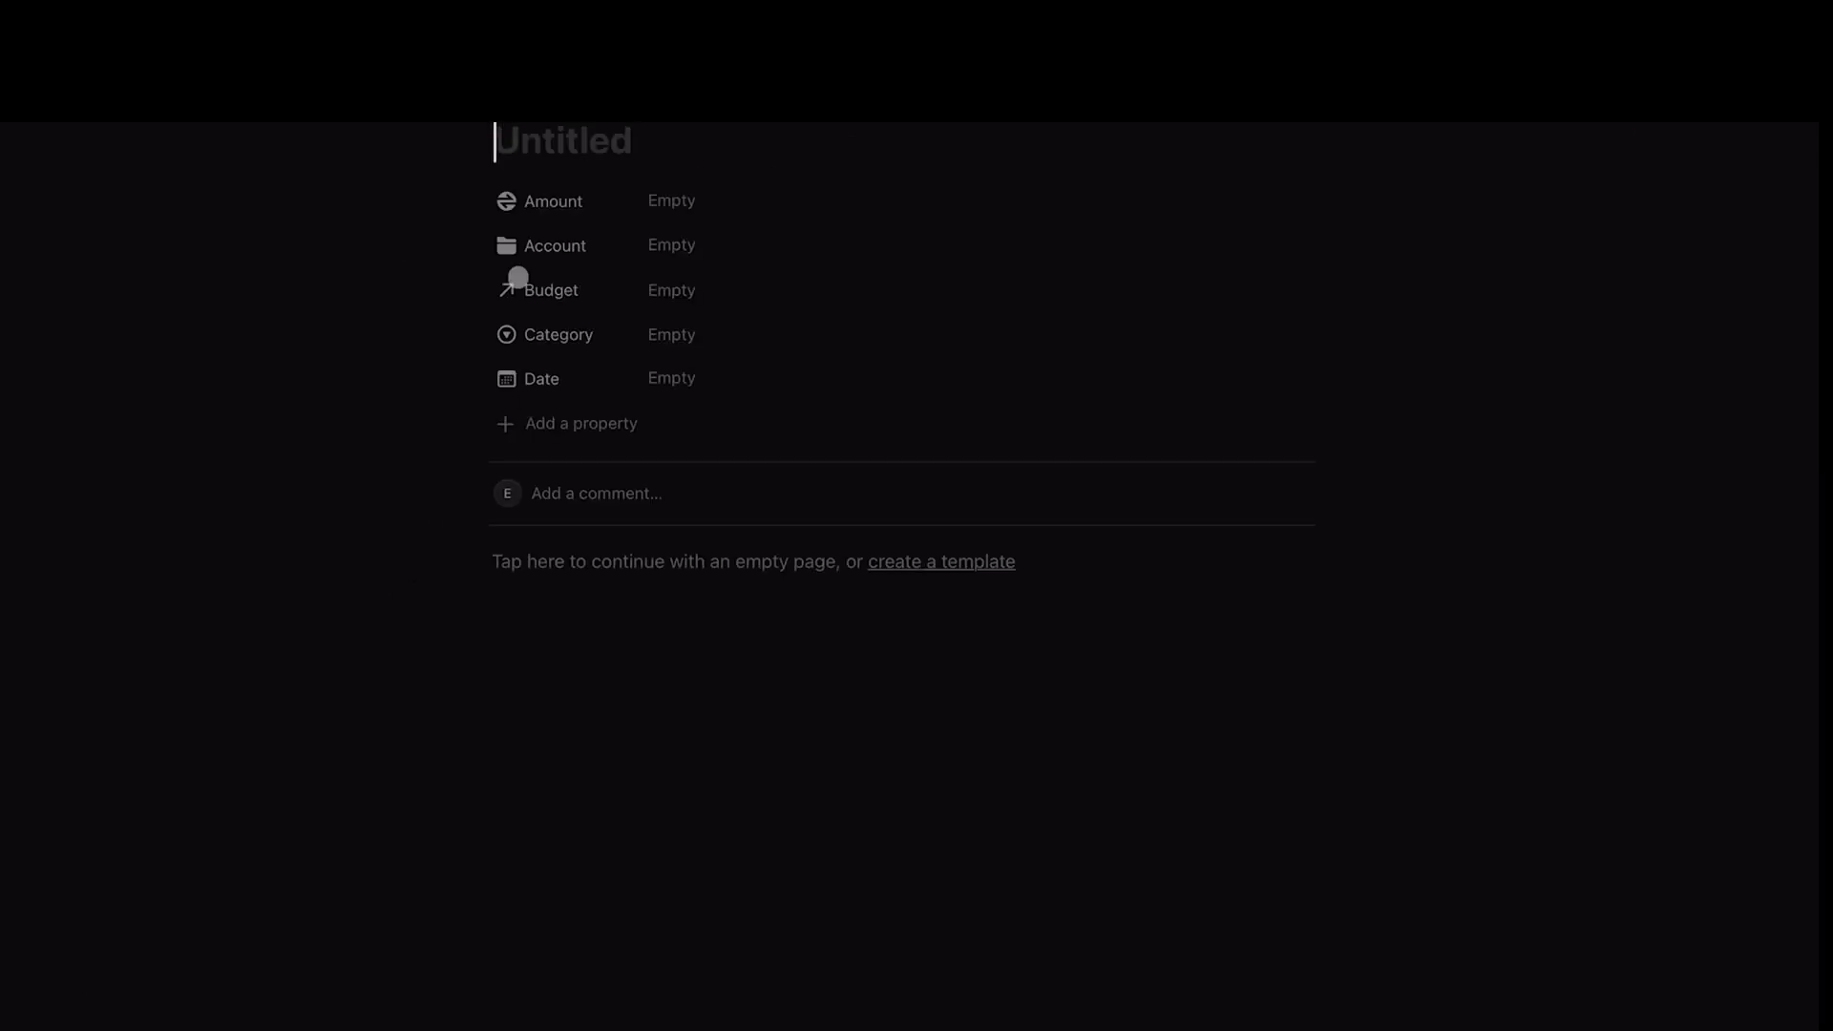
type("Groceries")
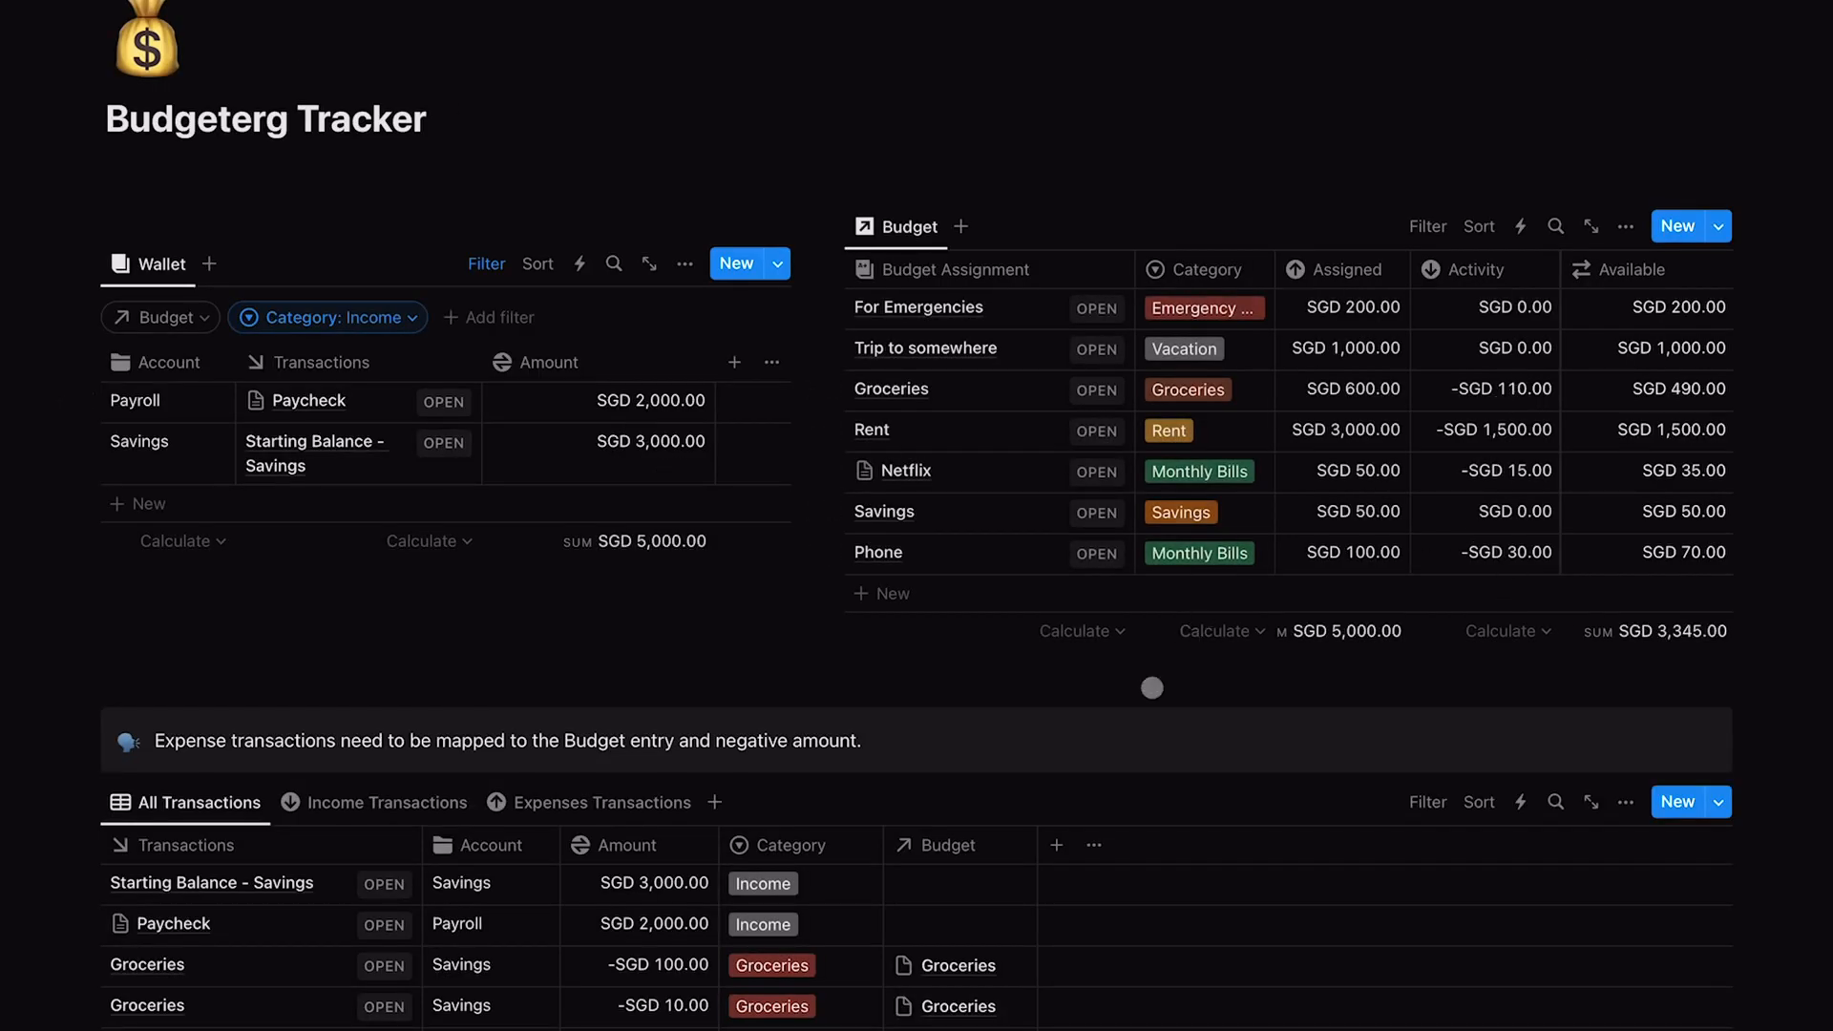
- Set the new Groceries transaction's account to Savings and its amount to -50
scroll(831, 945, "down", 4)
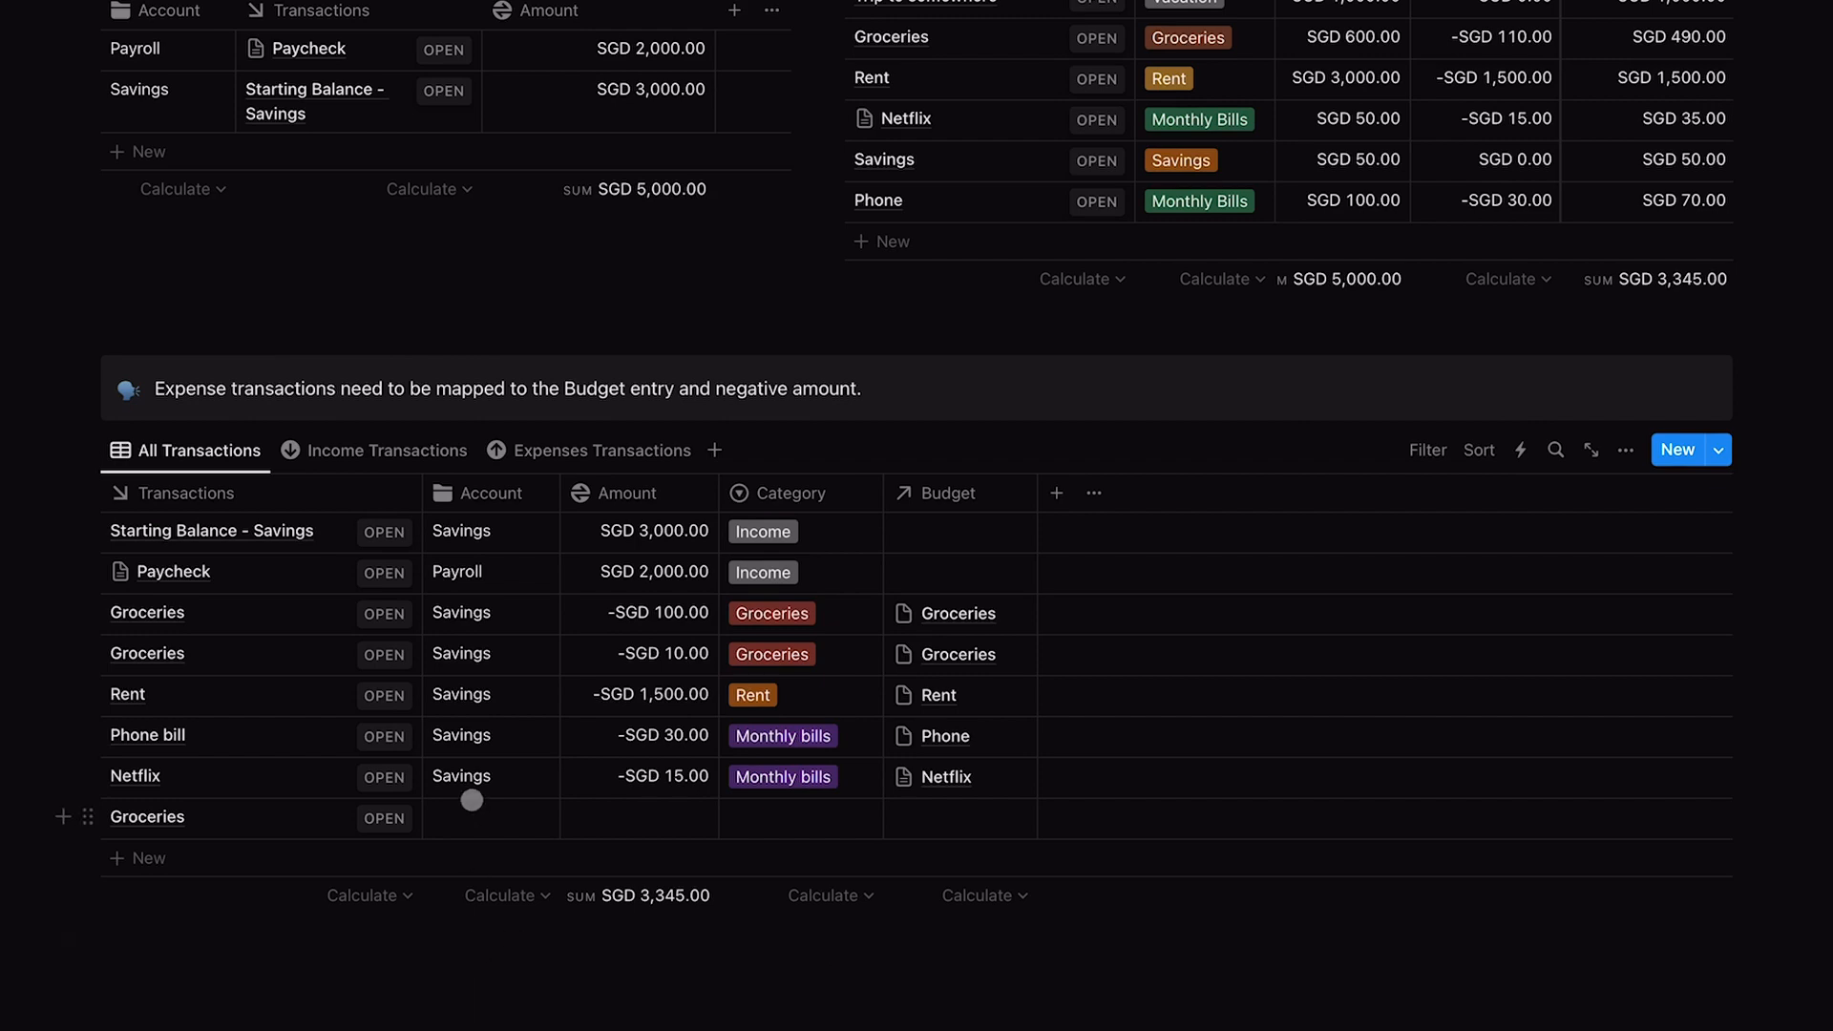
left_click(473, 812)
type("Savings")
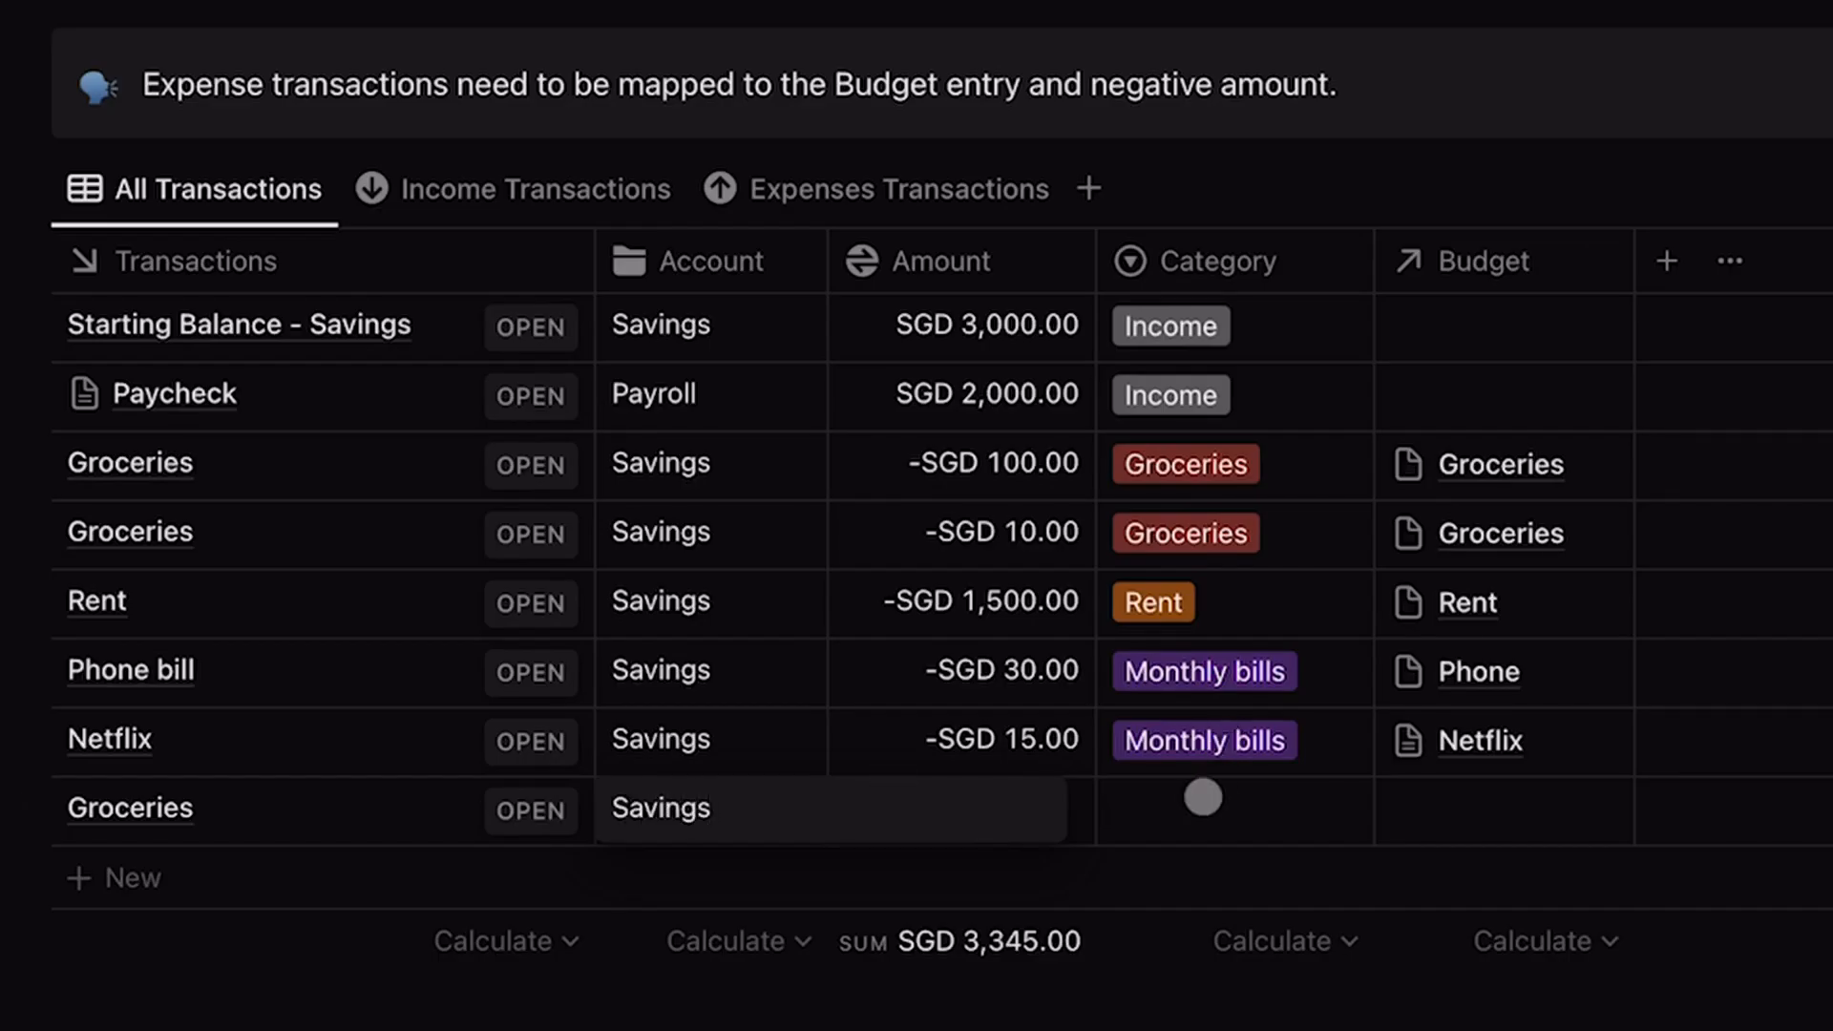
key("Return")
left_click(982, 808)
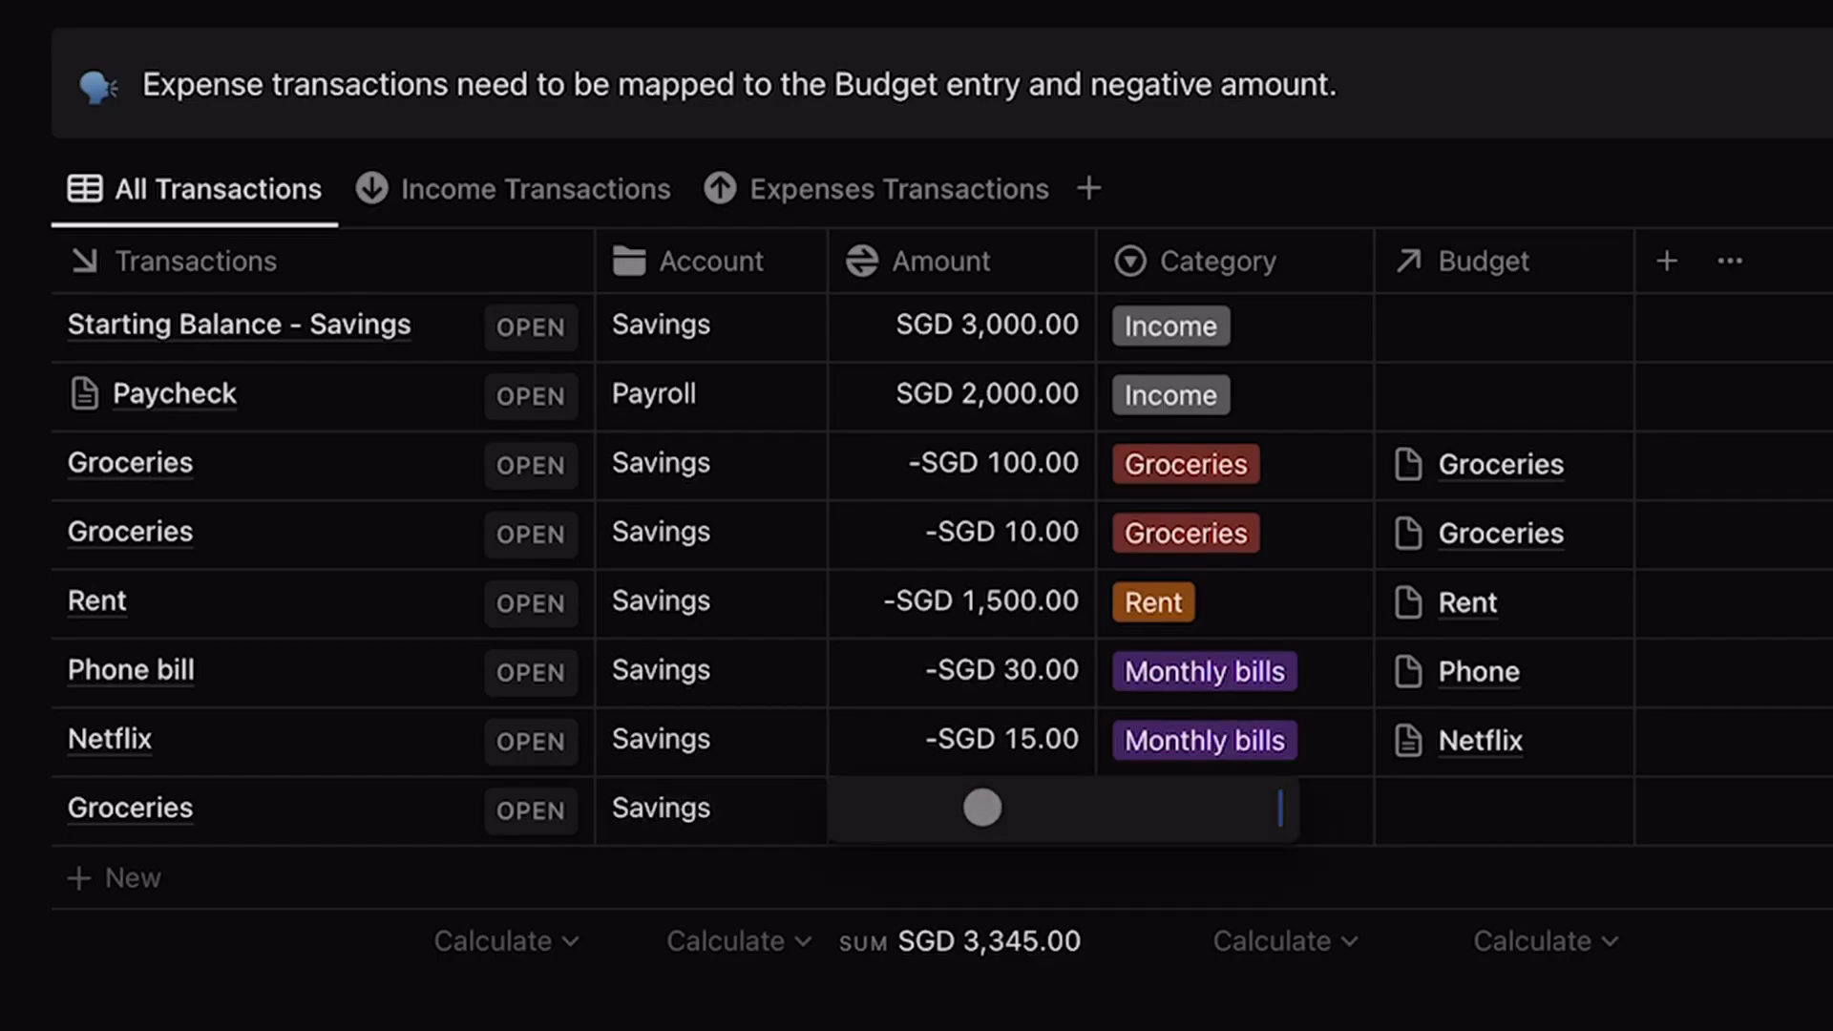
type("50")
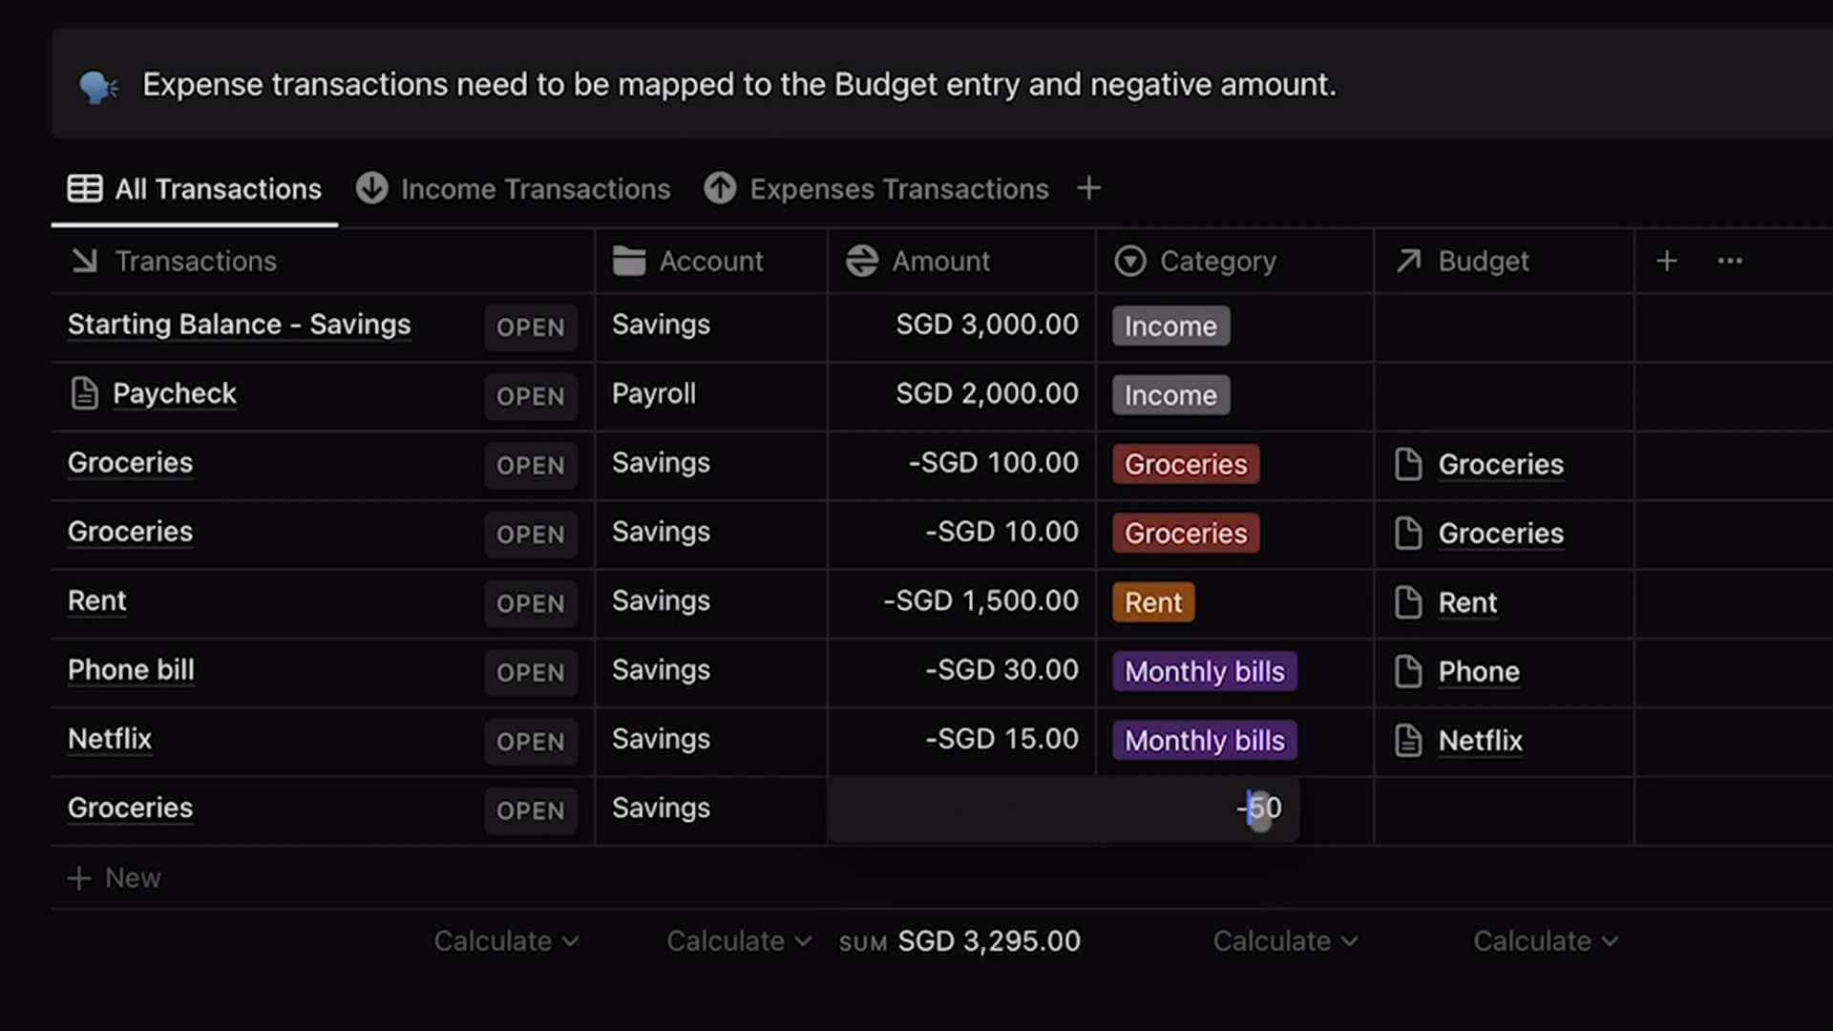
left_click(1328, 742)
- Assign the Groceries category to the new transaction and link it to the Groceries budget entry
left_click(1274, 809)
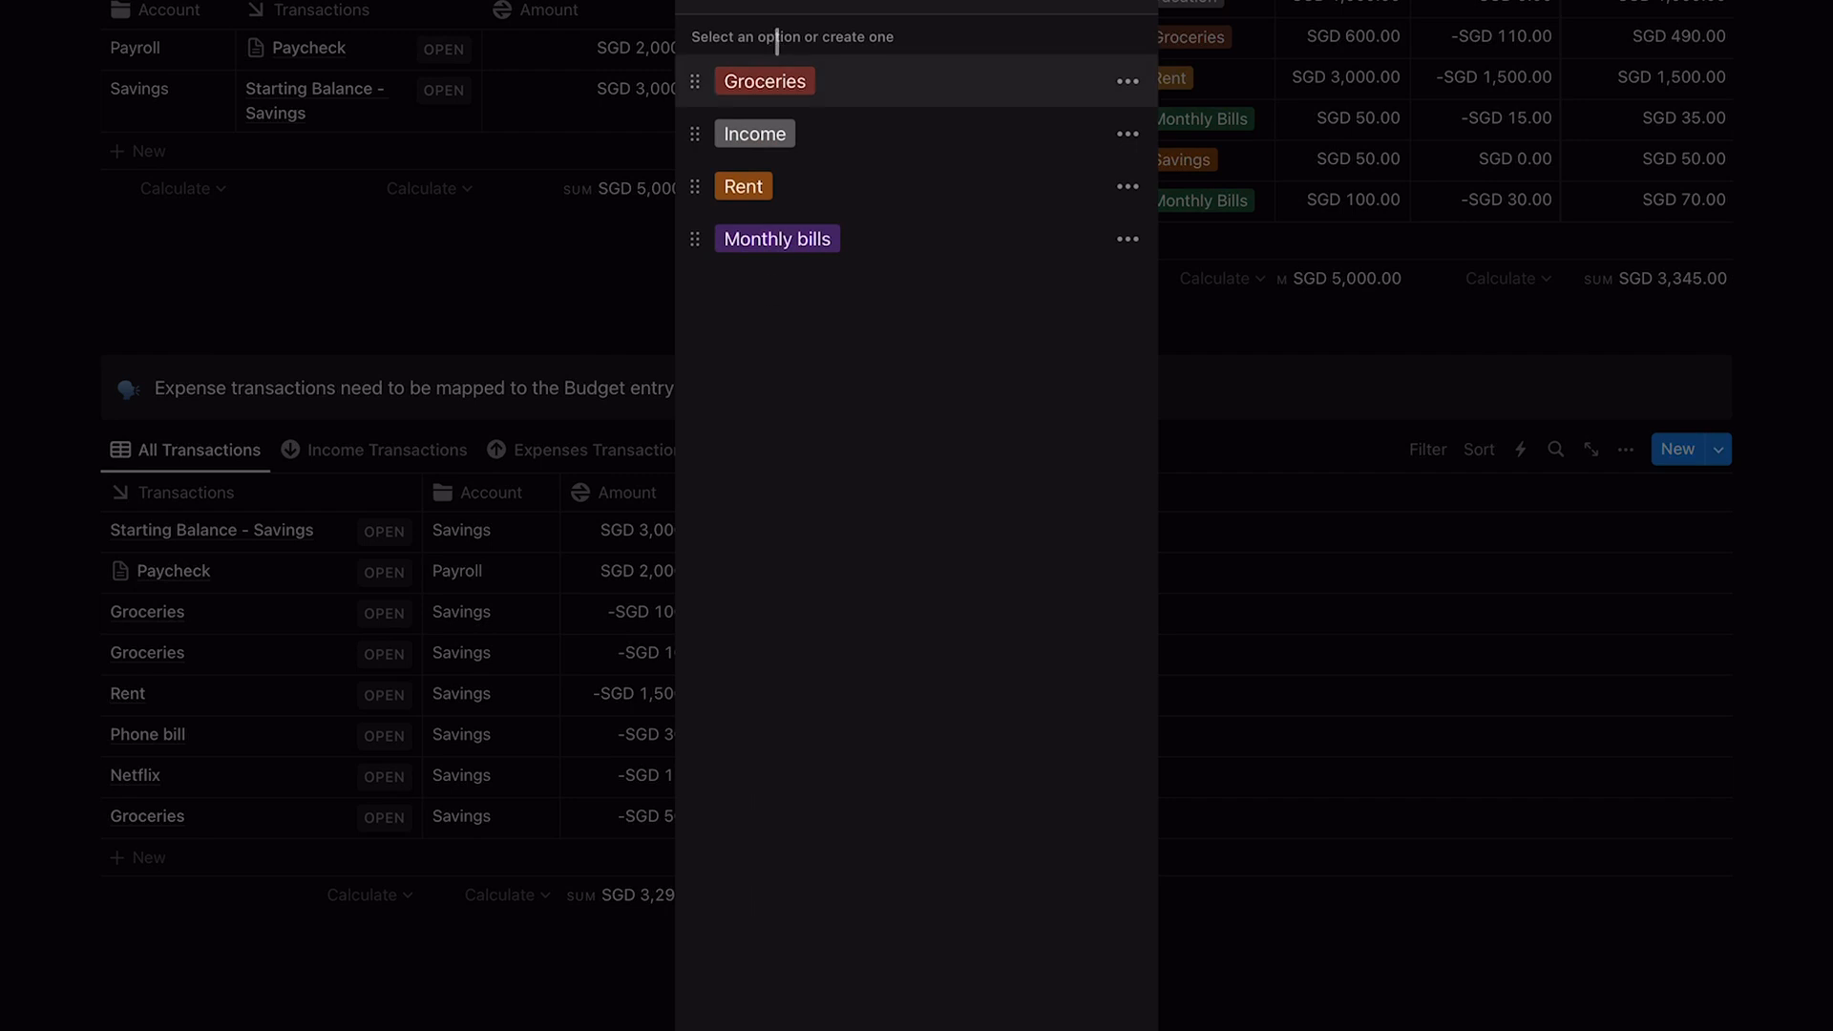
left_click(758, 79)
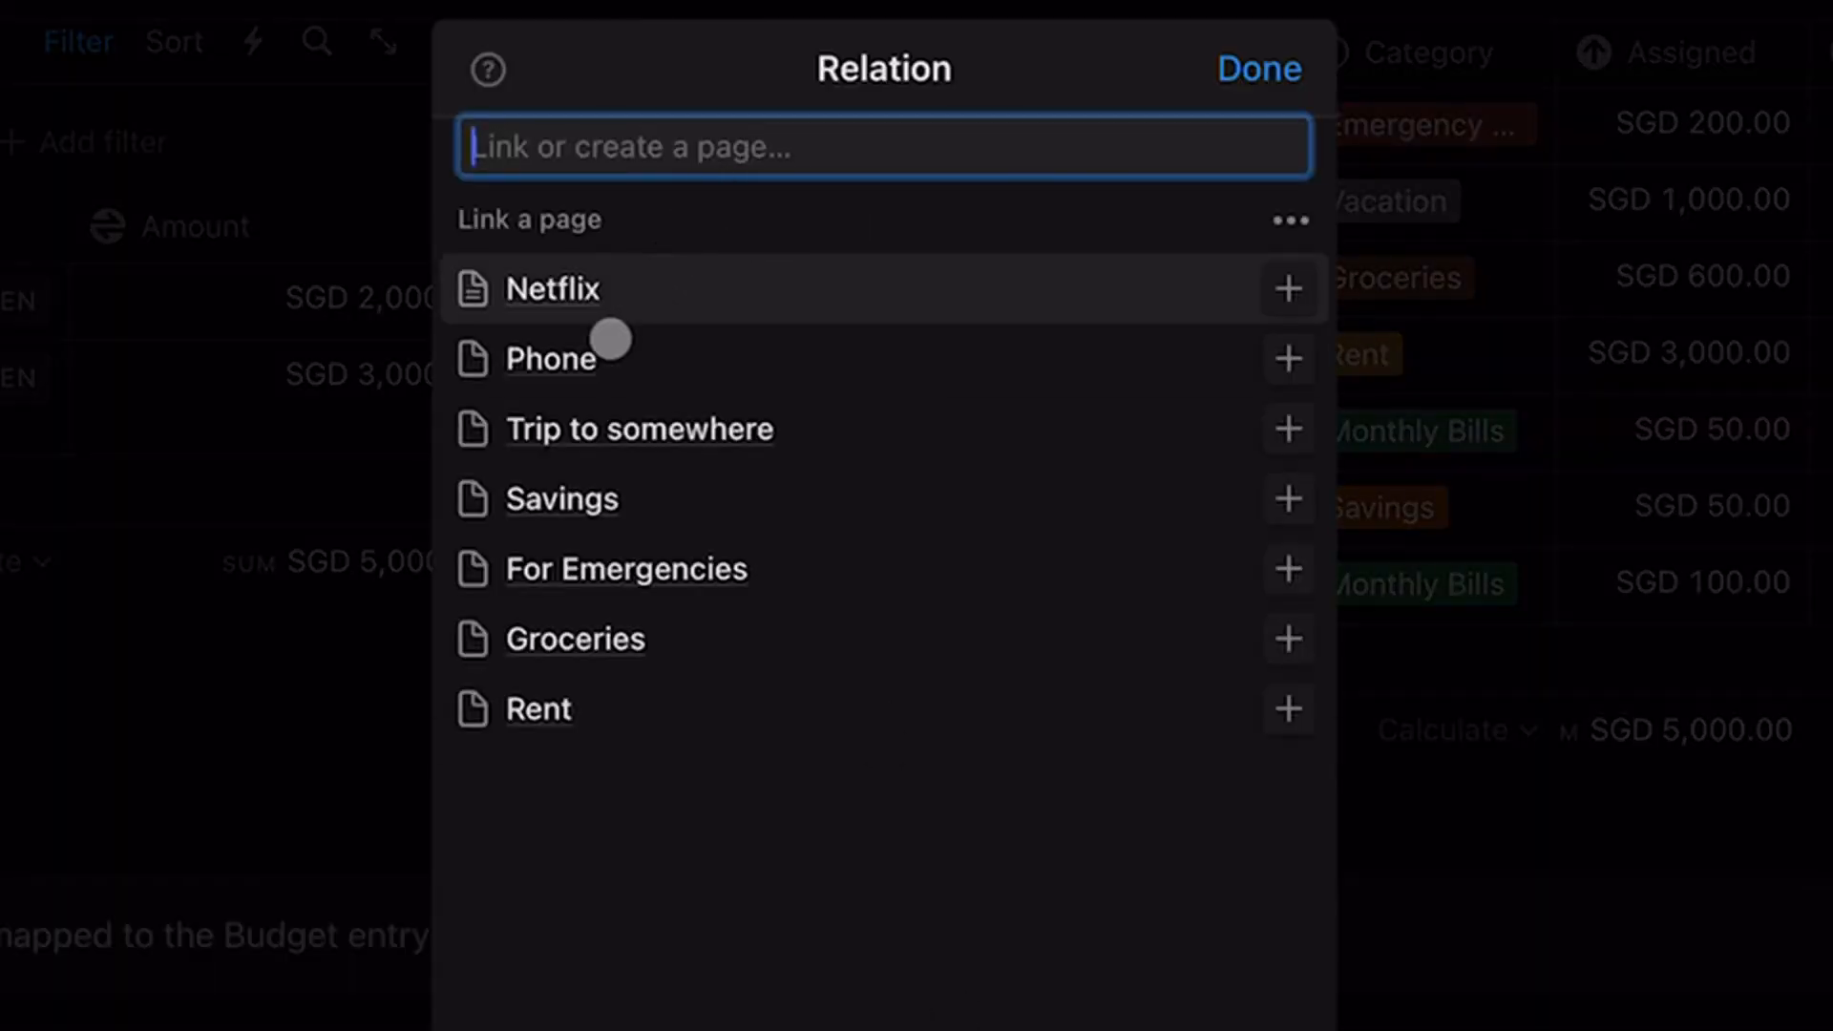
left_click(574, 642)
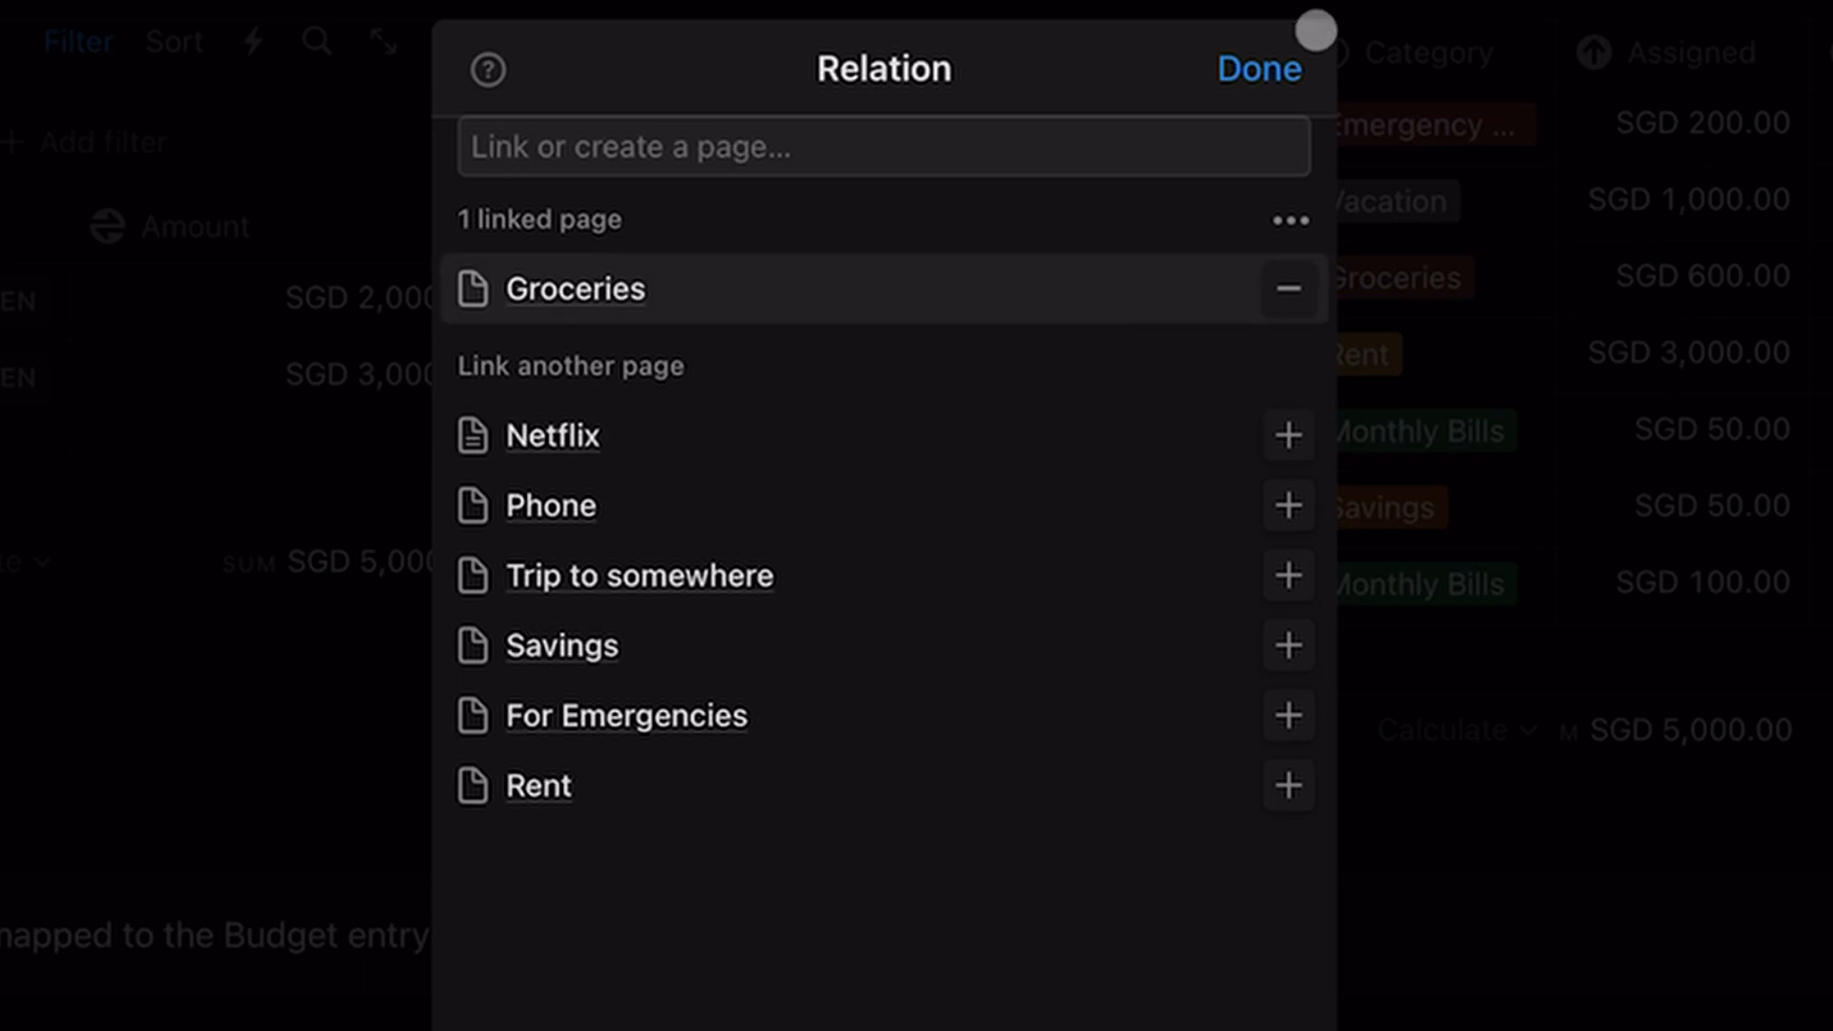
left_click(1268, 67)
left_click(1262, 71)
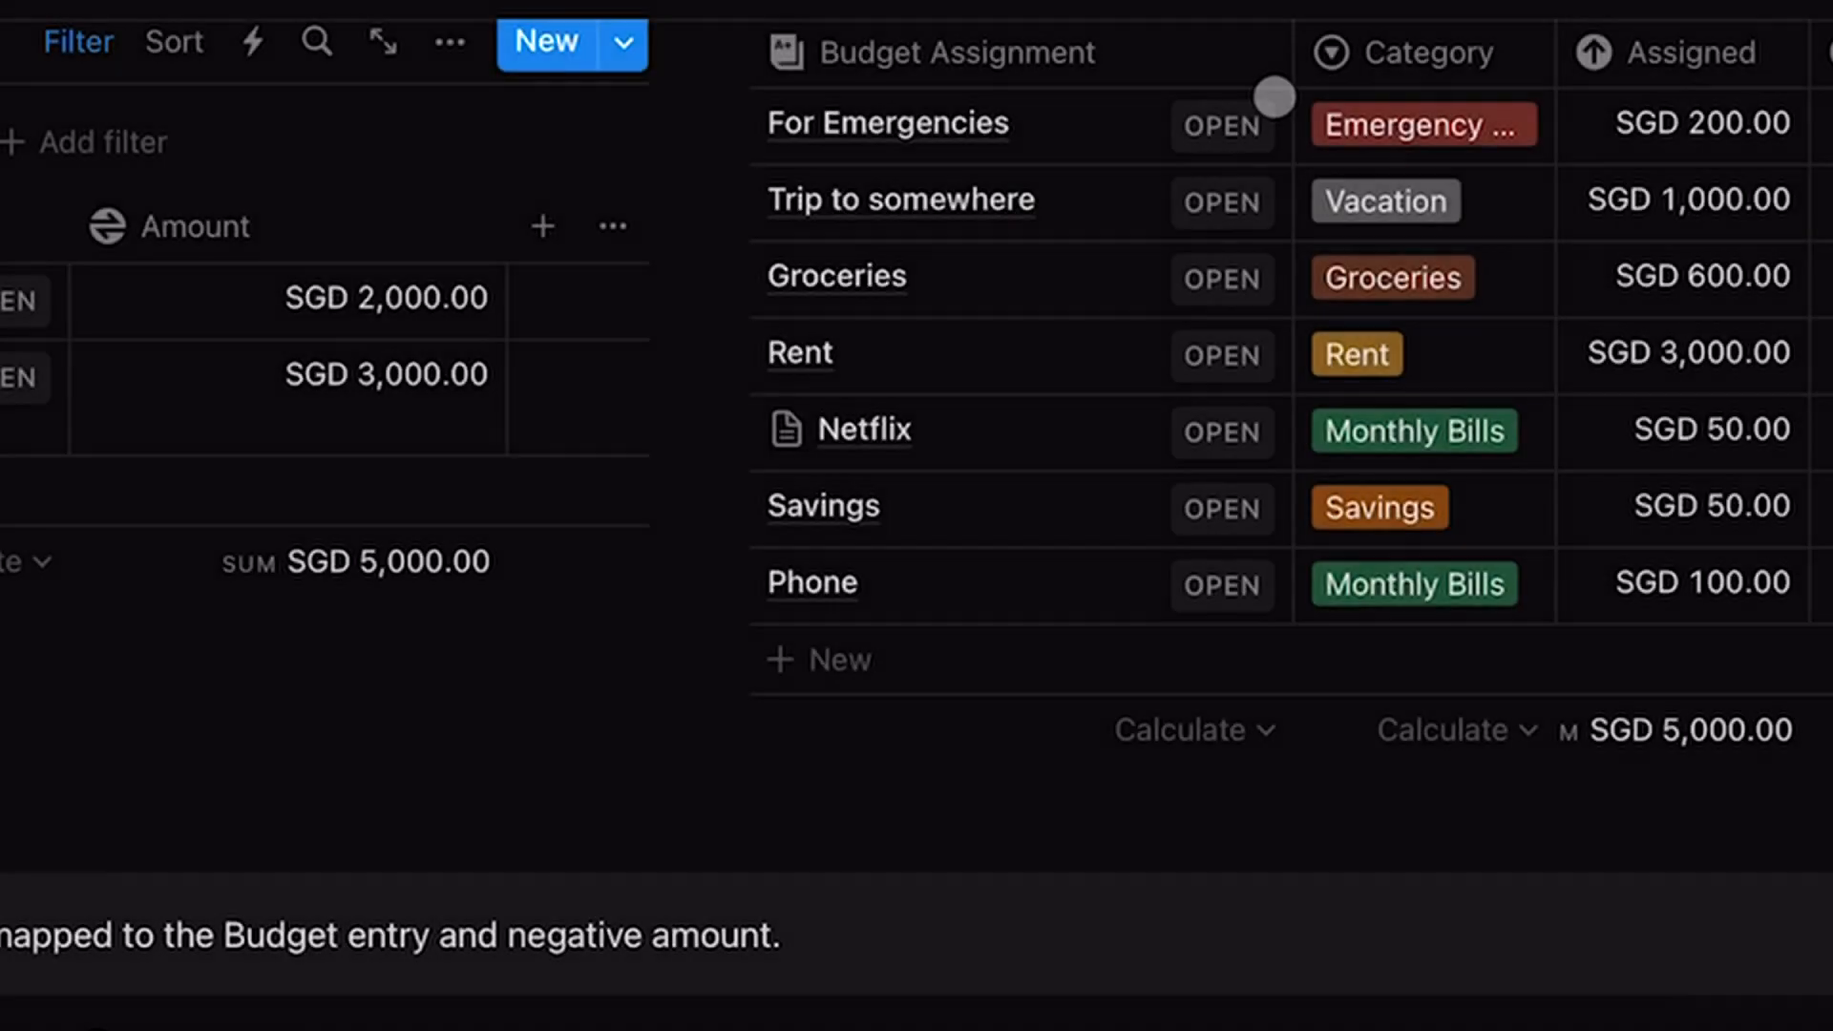
- Examine the Activity and Available values of the Groceries budget row alongside the Wallet and All Transactions tables
scroll(1447, 303, "up", 3)
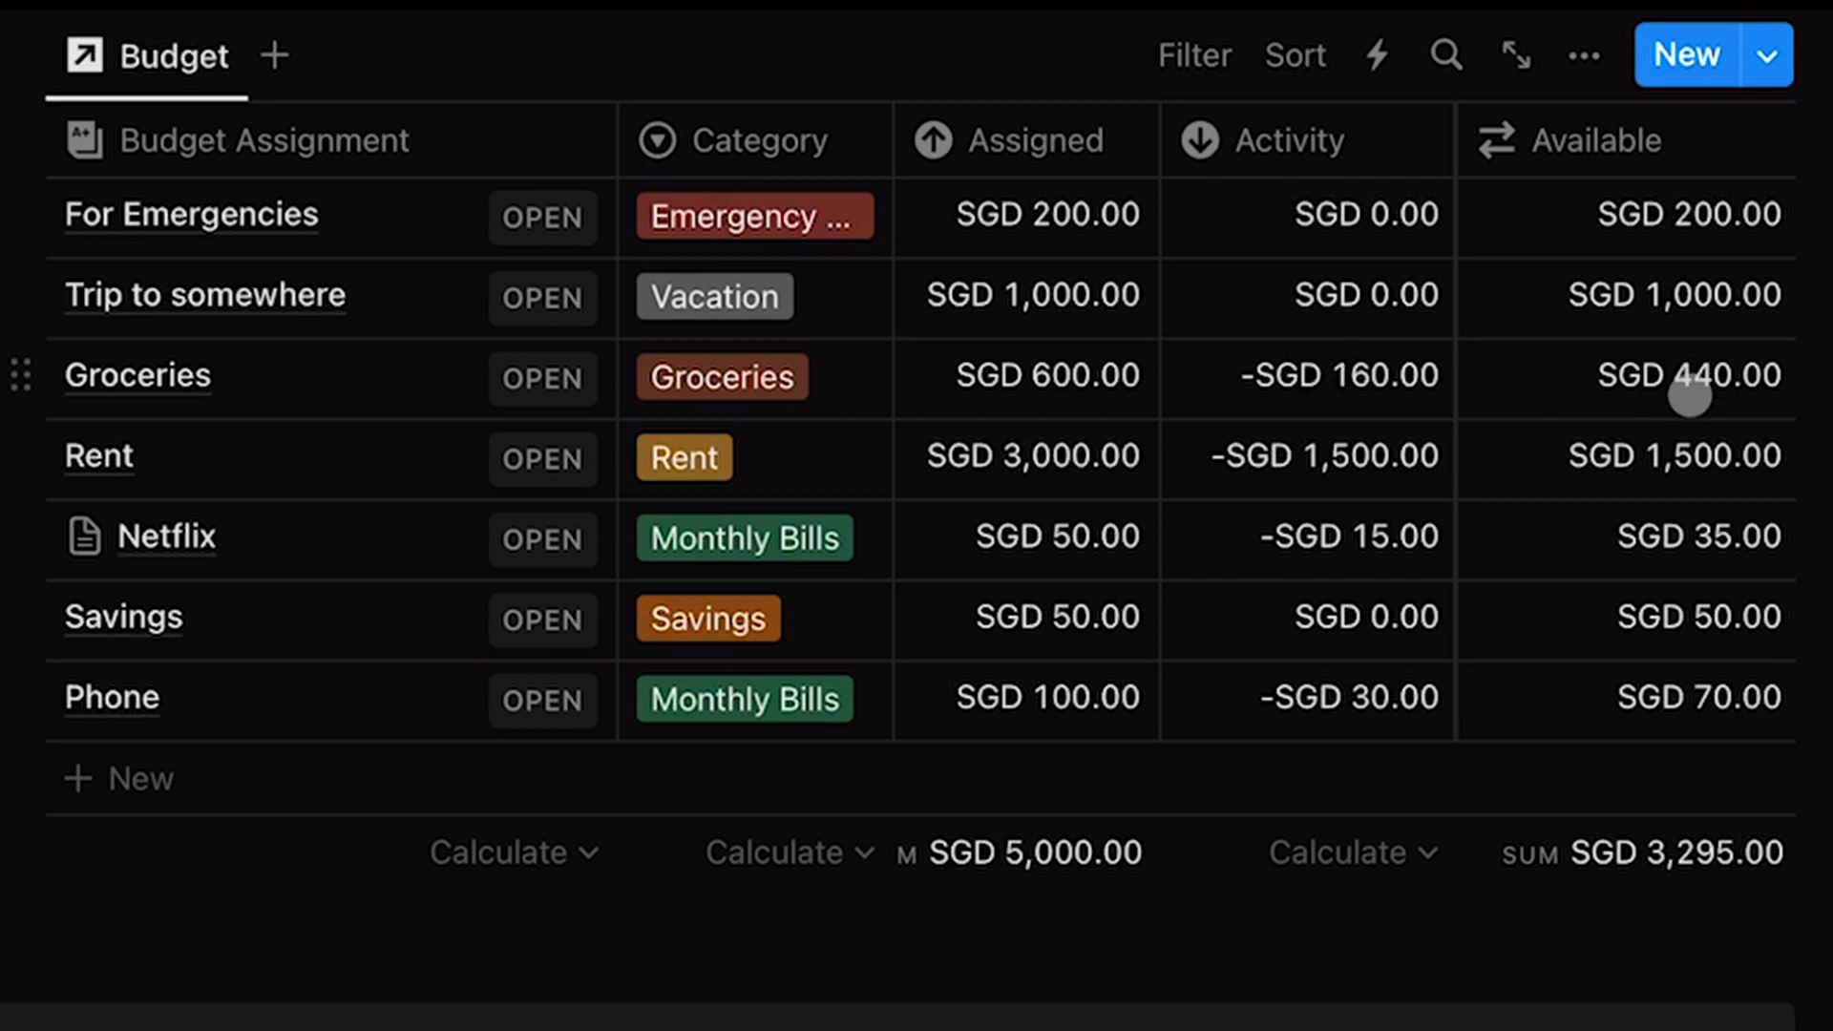
scroll(1321, 601, "down", 3)
scroll(1322, 602, "up", 3)
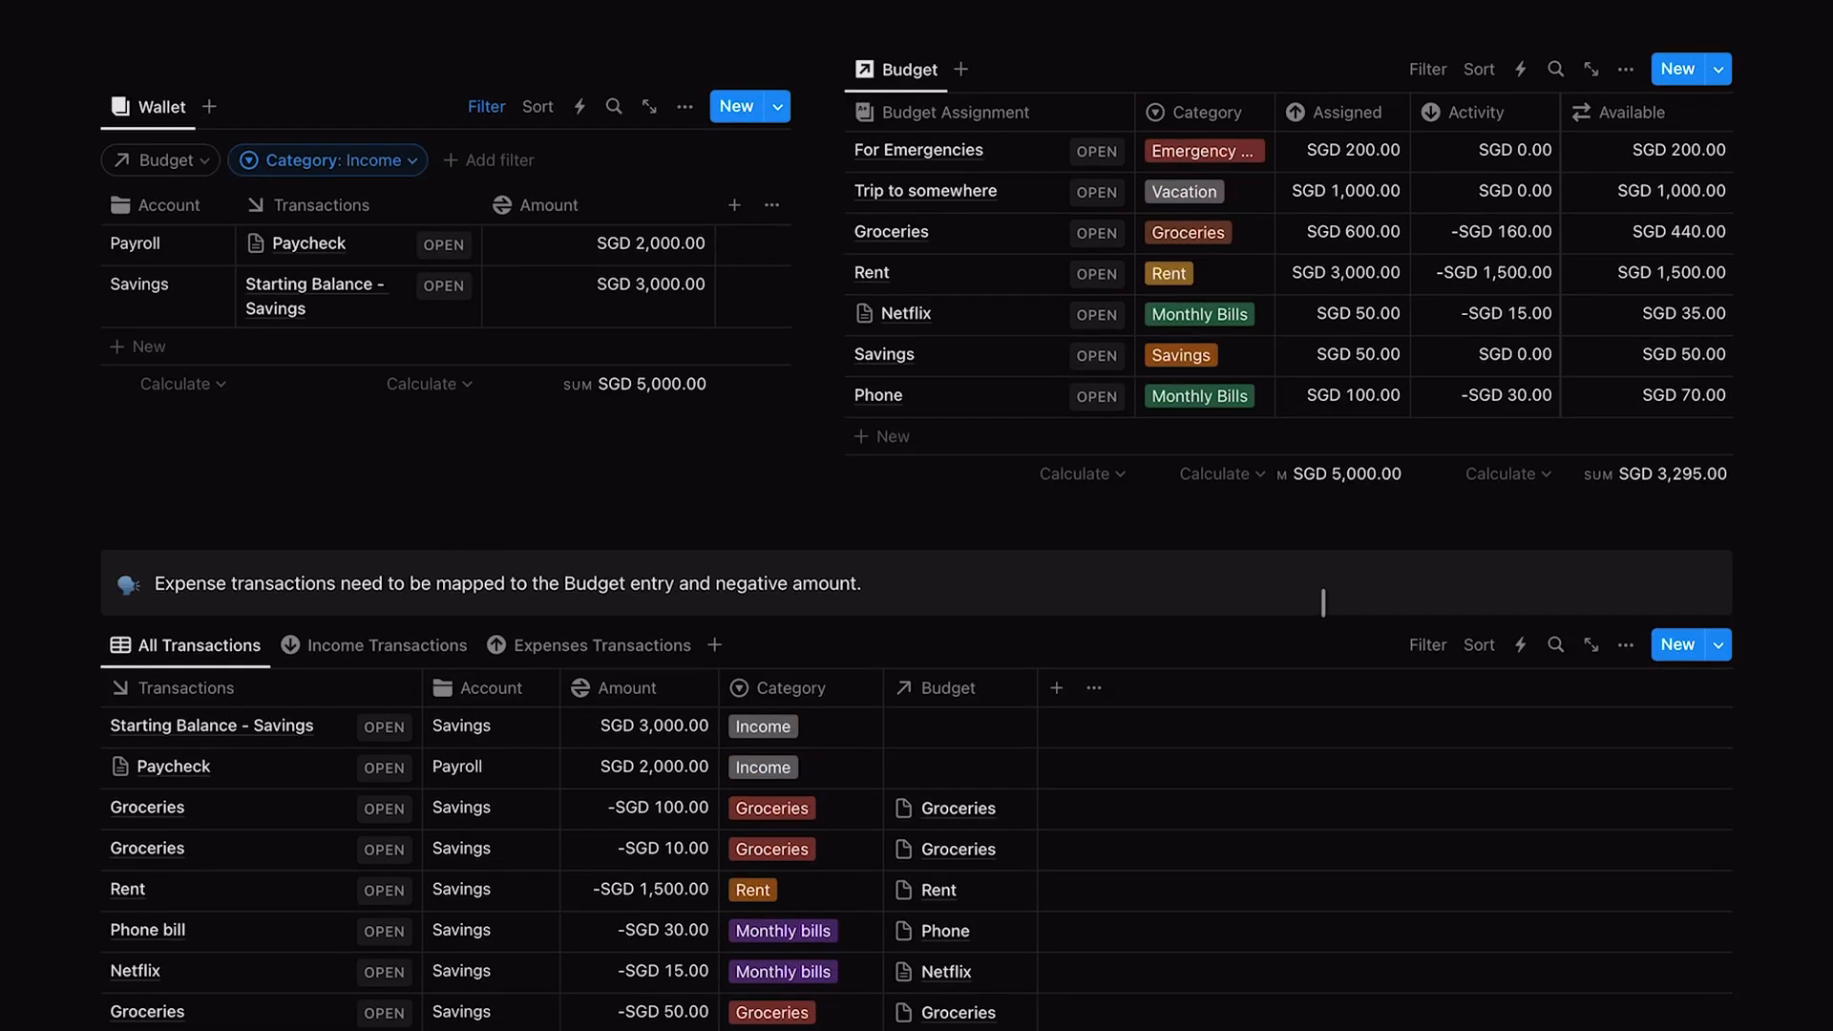
scroll(1323, 602, "down", 3)
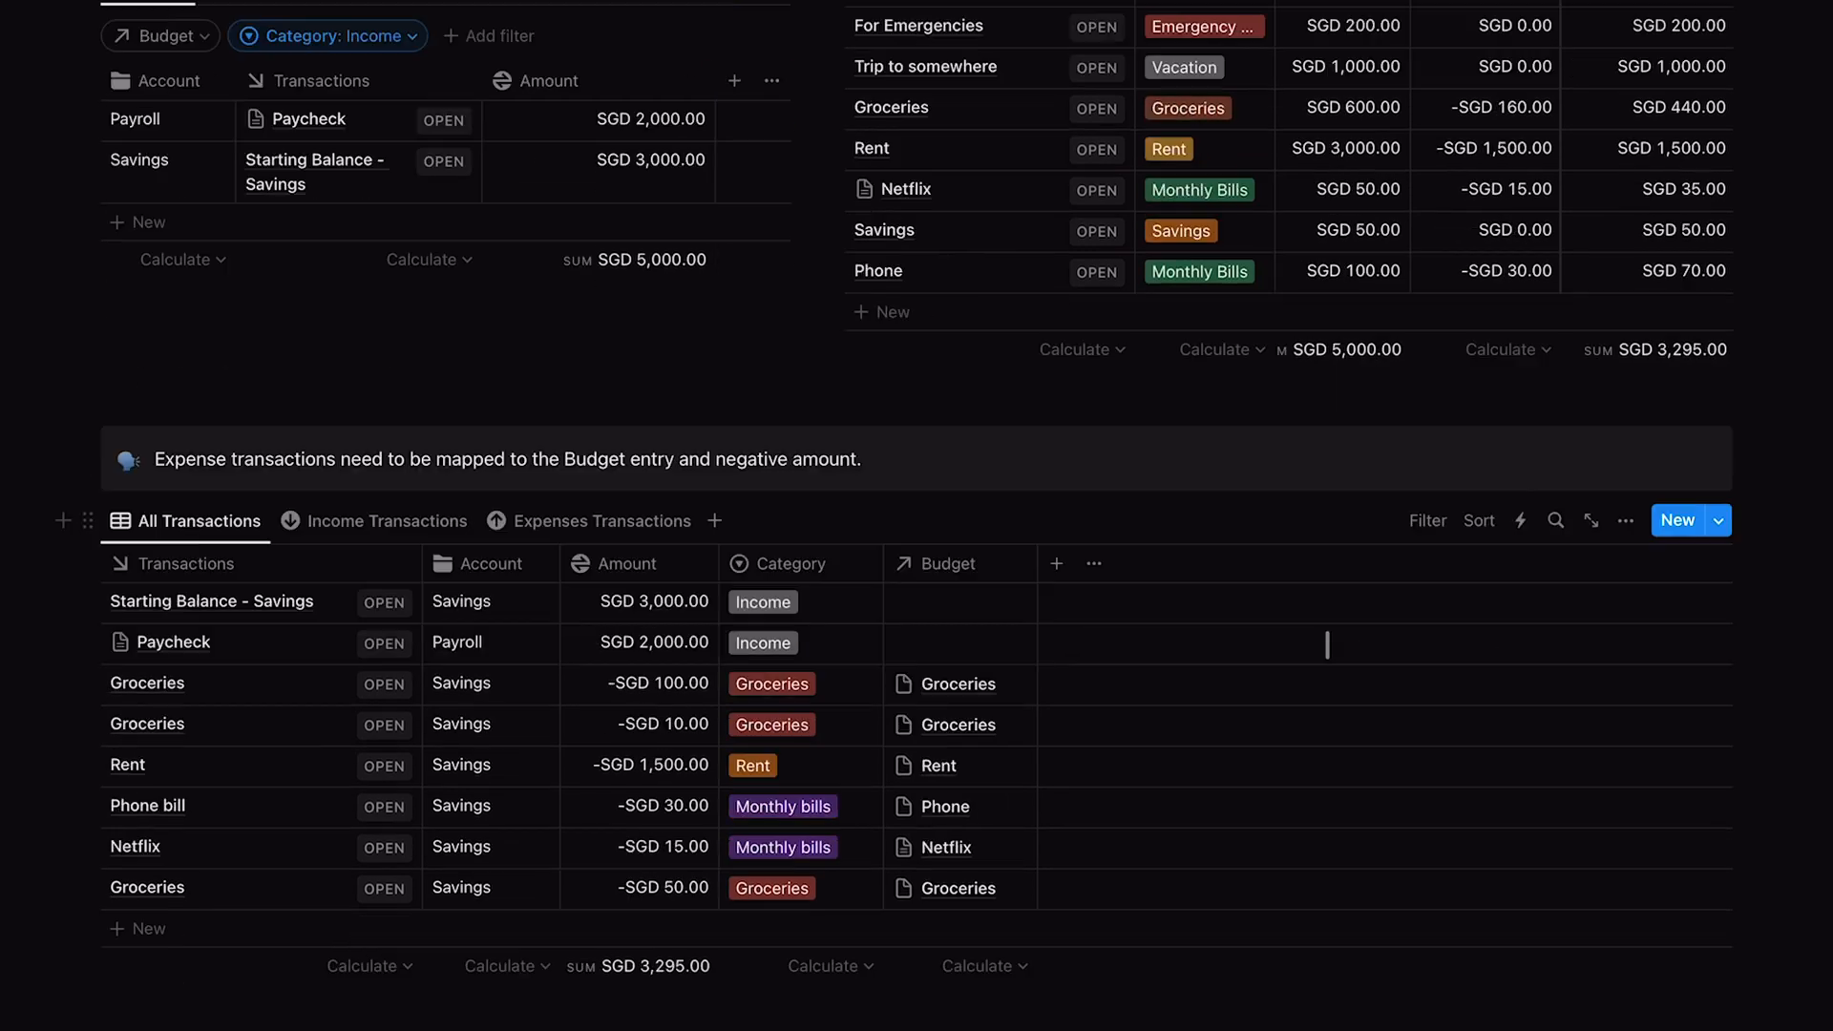
scroll(1326, 642, "up", 2)
scroll(1326, 643, "down", 3)
scroll(1327, 644, "up", 3)
scroll(1326, 644, "up", 1)
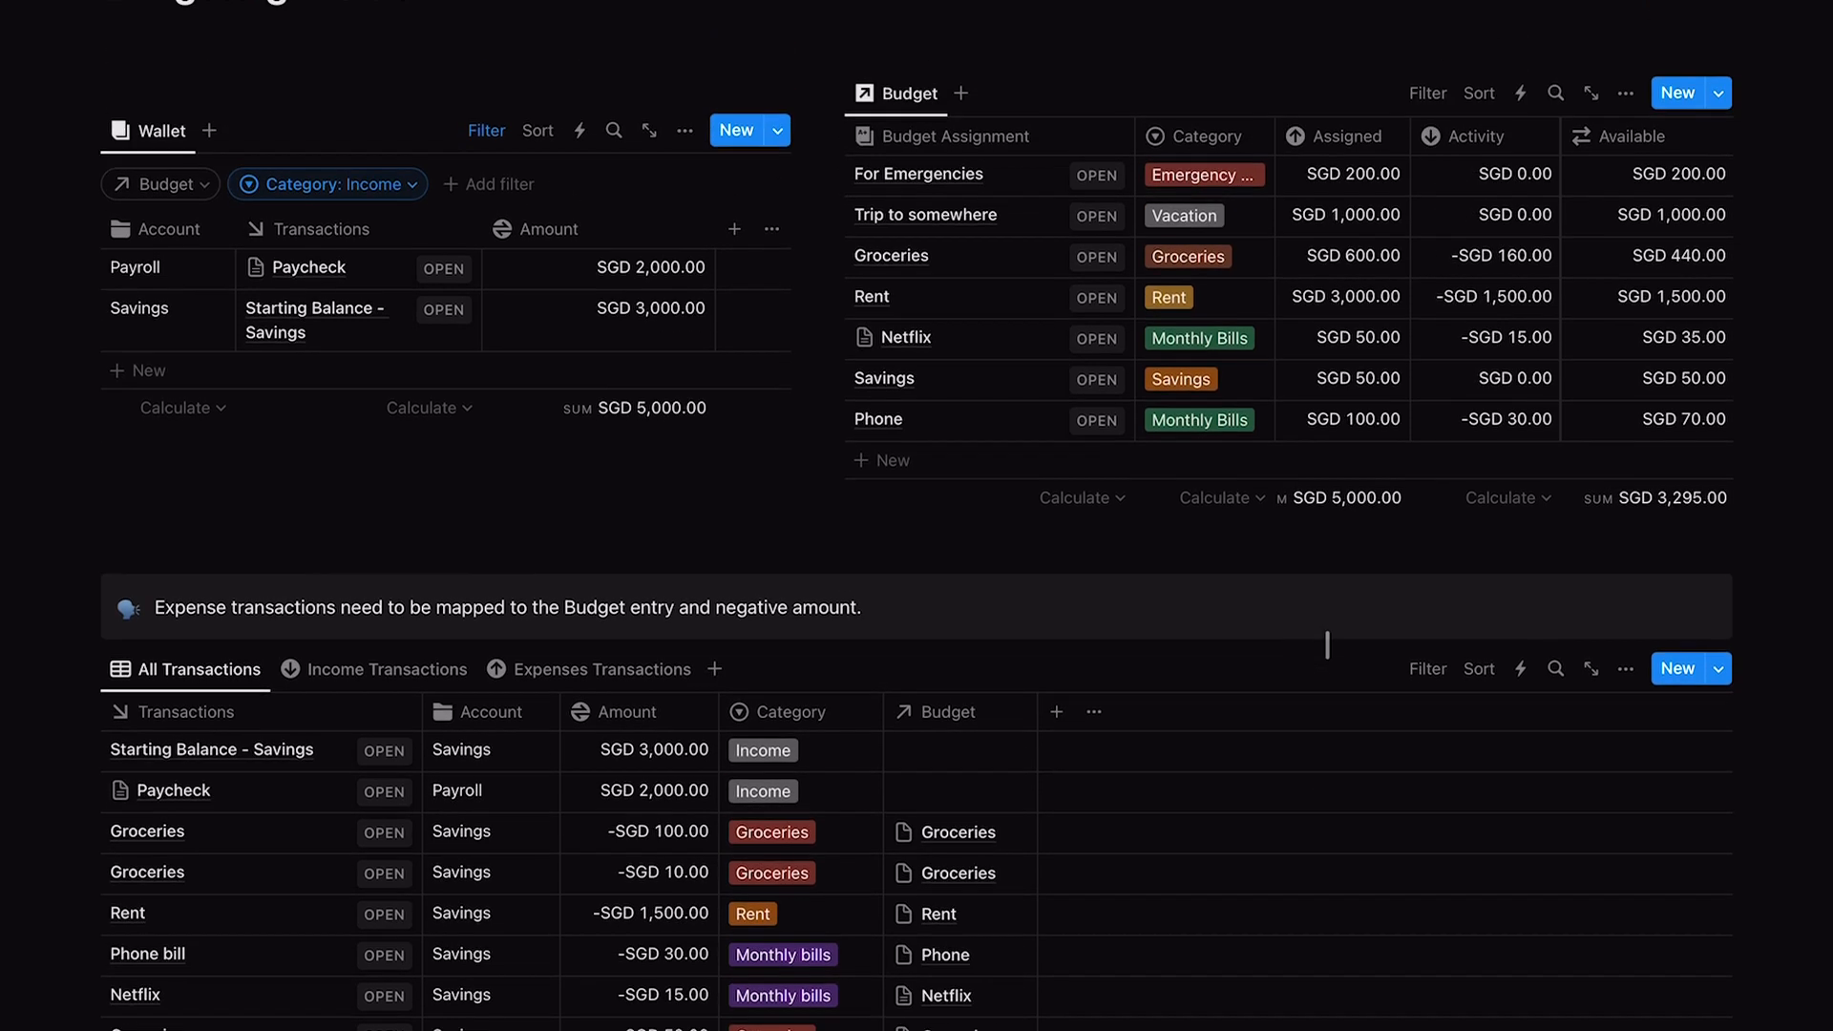
scroll(1326, 644, "down", 1)
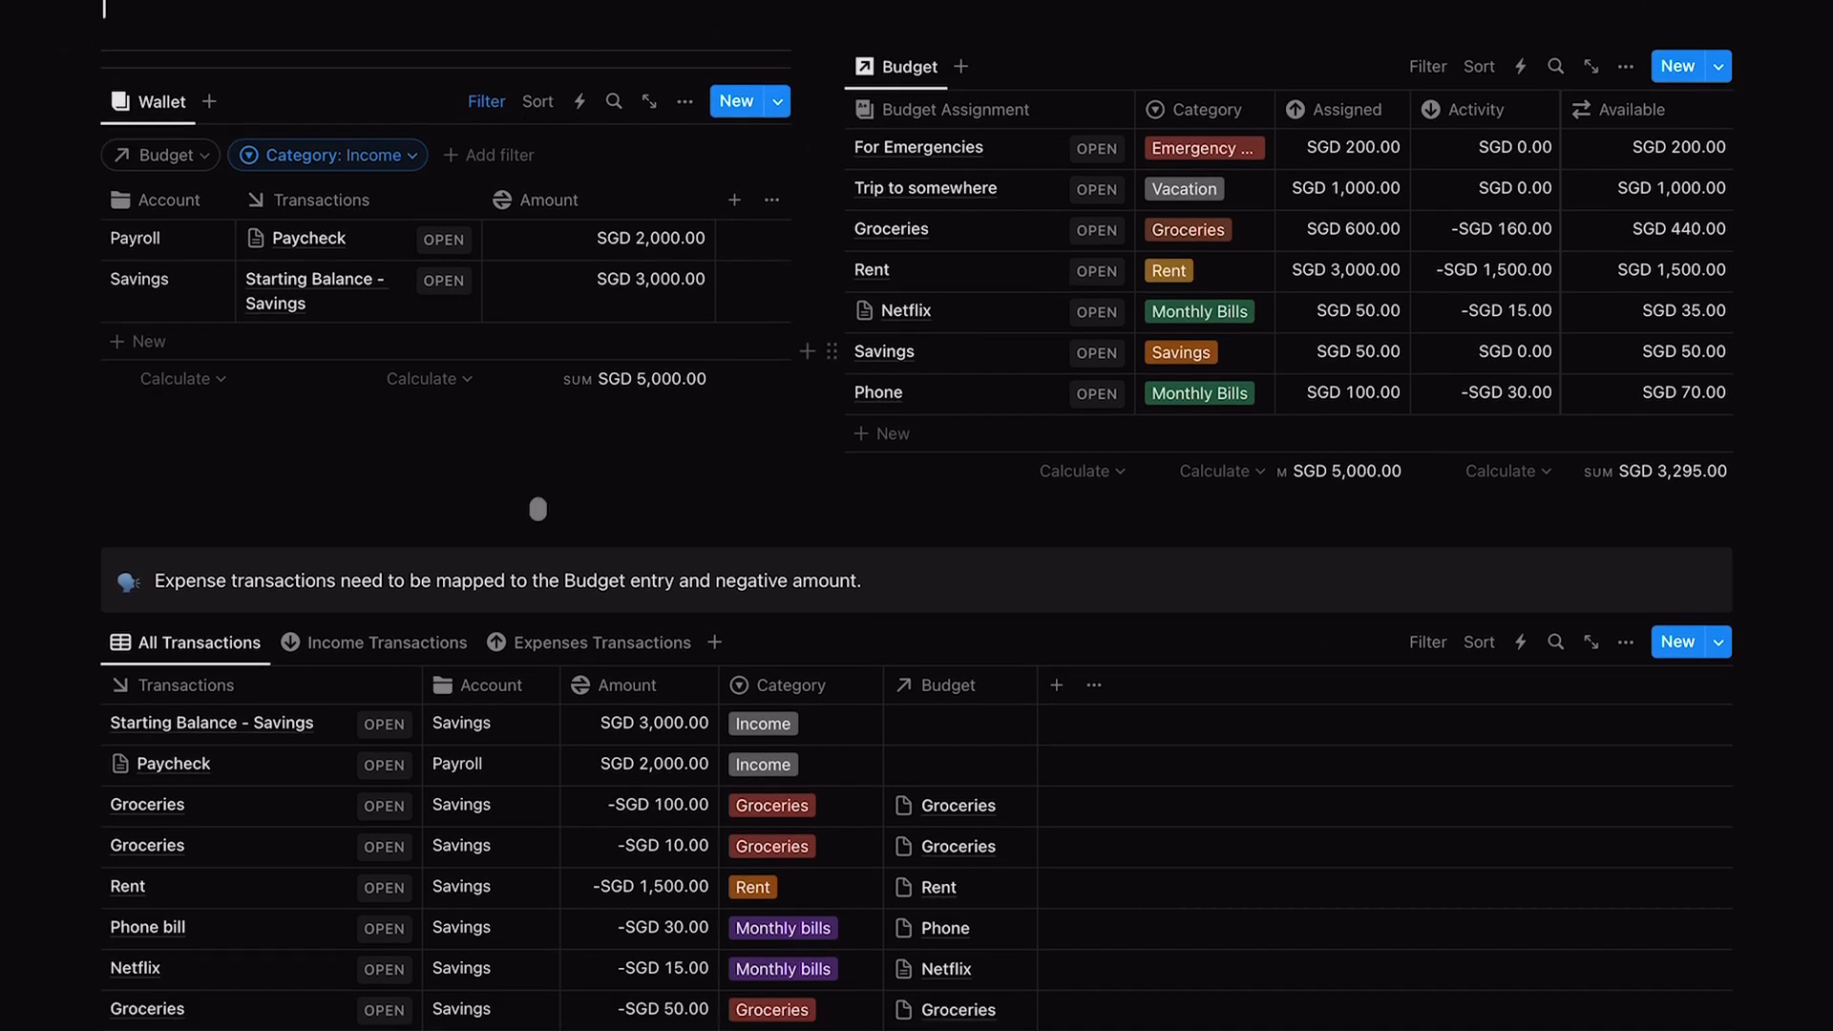
left_click(296, 463)
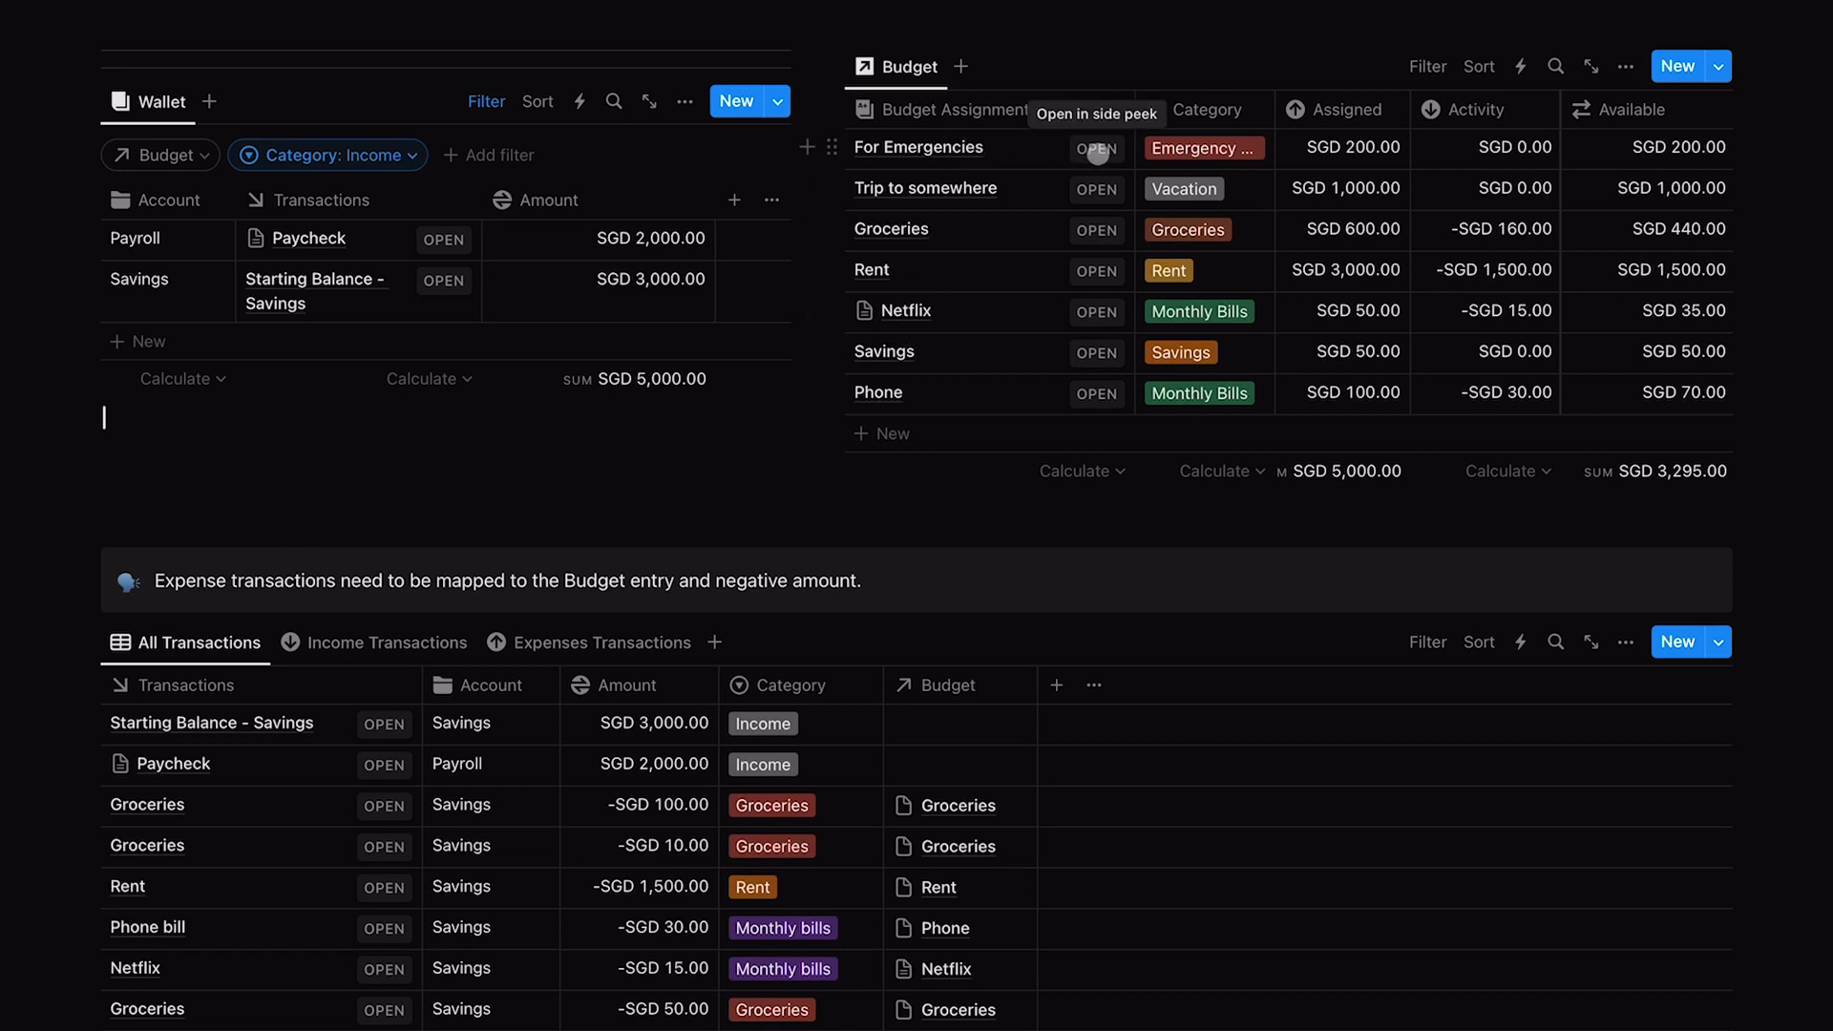
- Write "Save up to 5000" in the For Emergencies budget page and change that entry's icon to the calendar emoji in the tracker's Budget table
left_click(1096, 148)
left_click(581, 443)
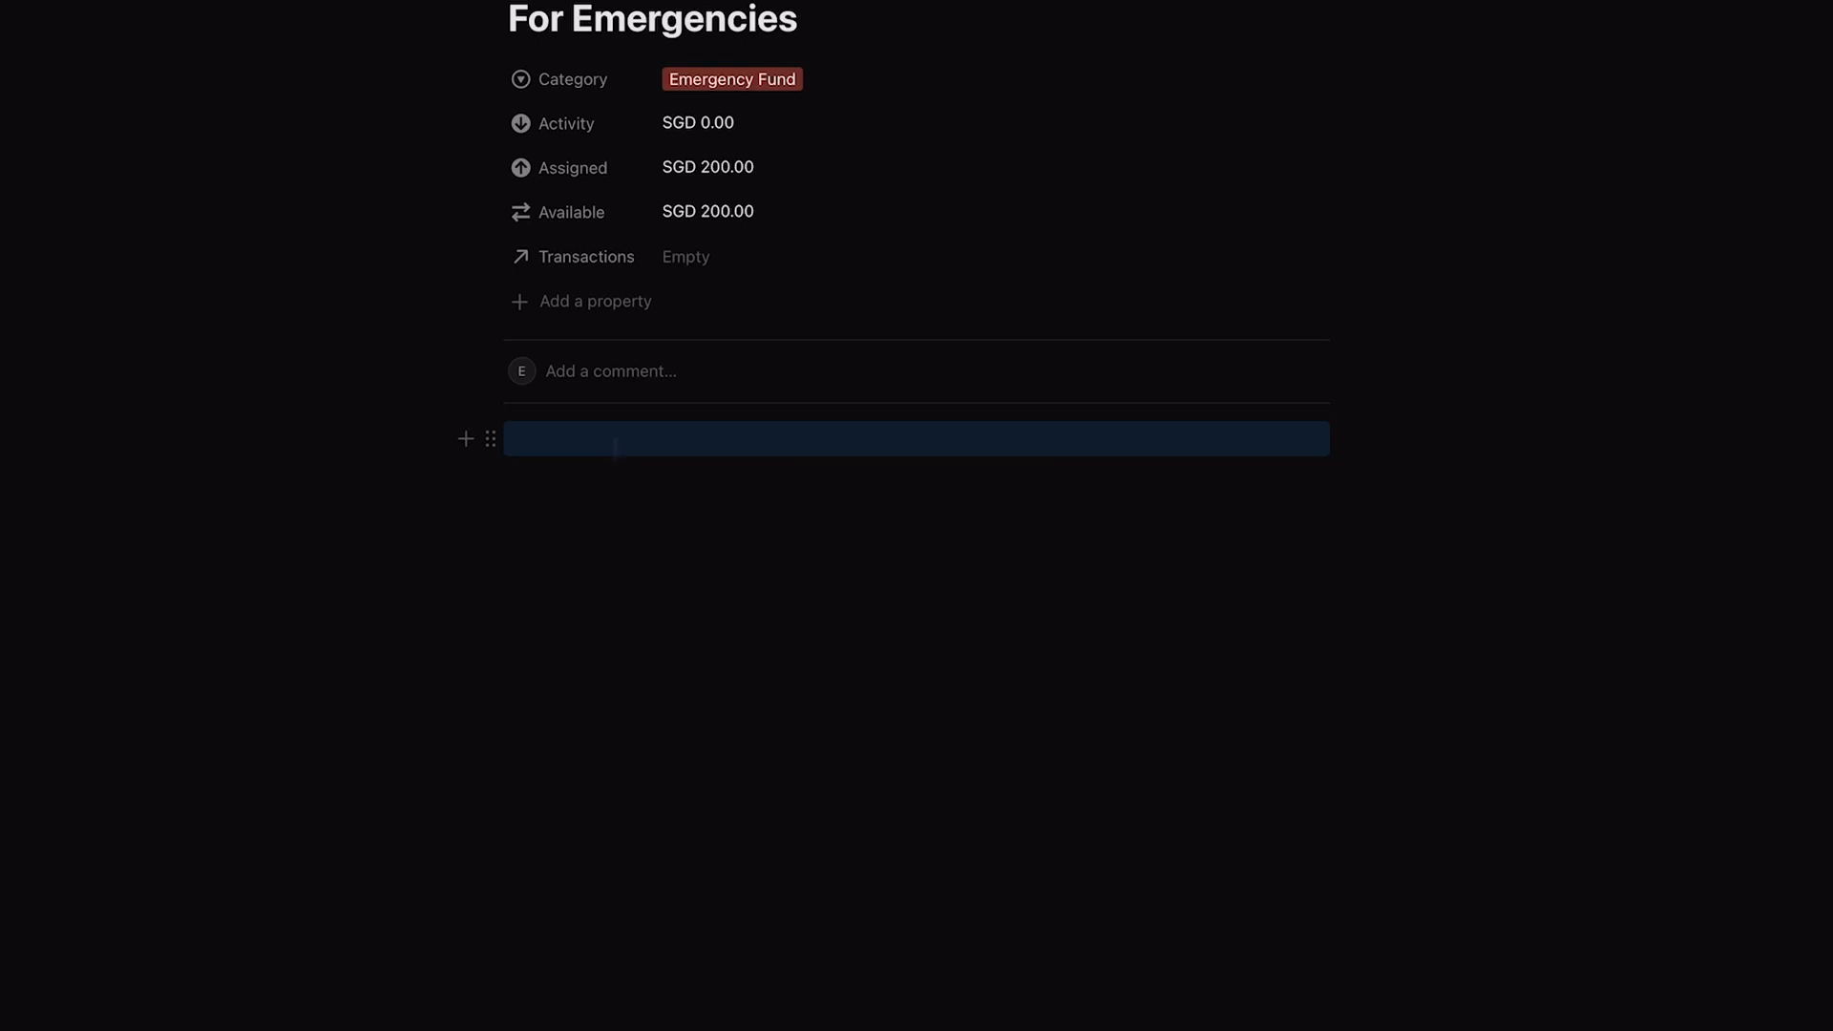
type("Save up")
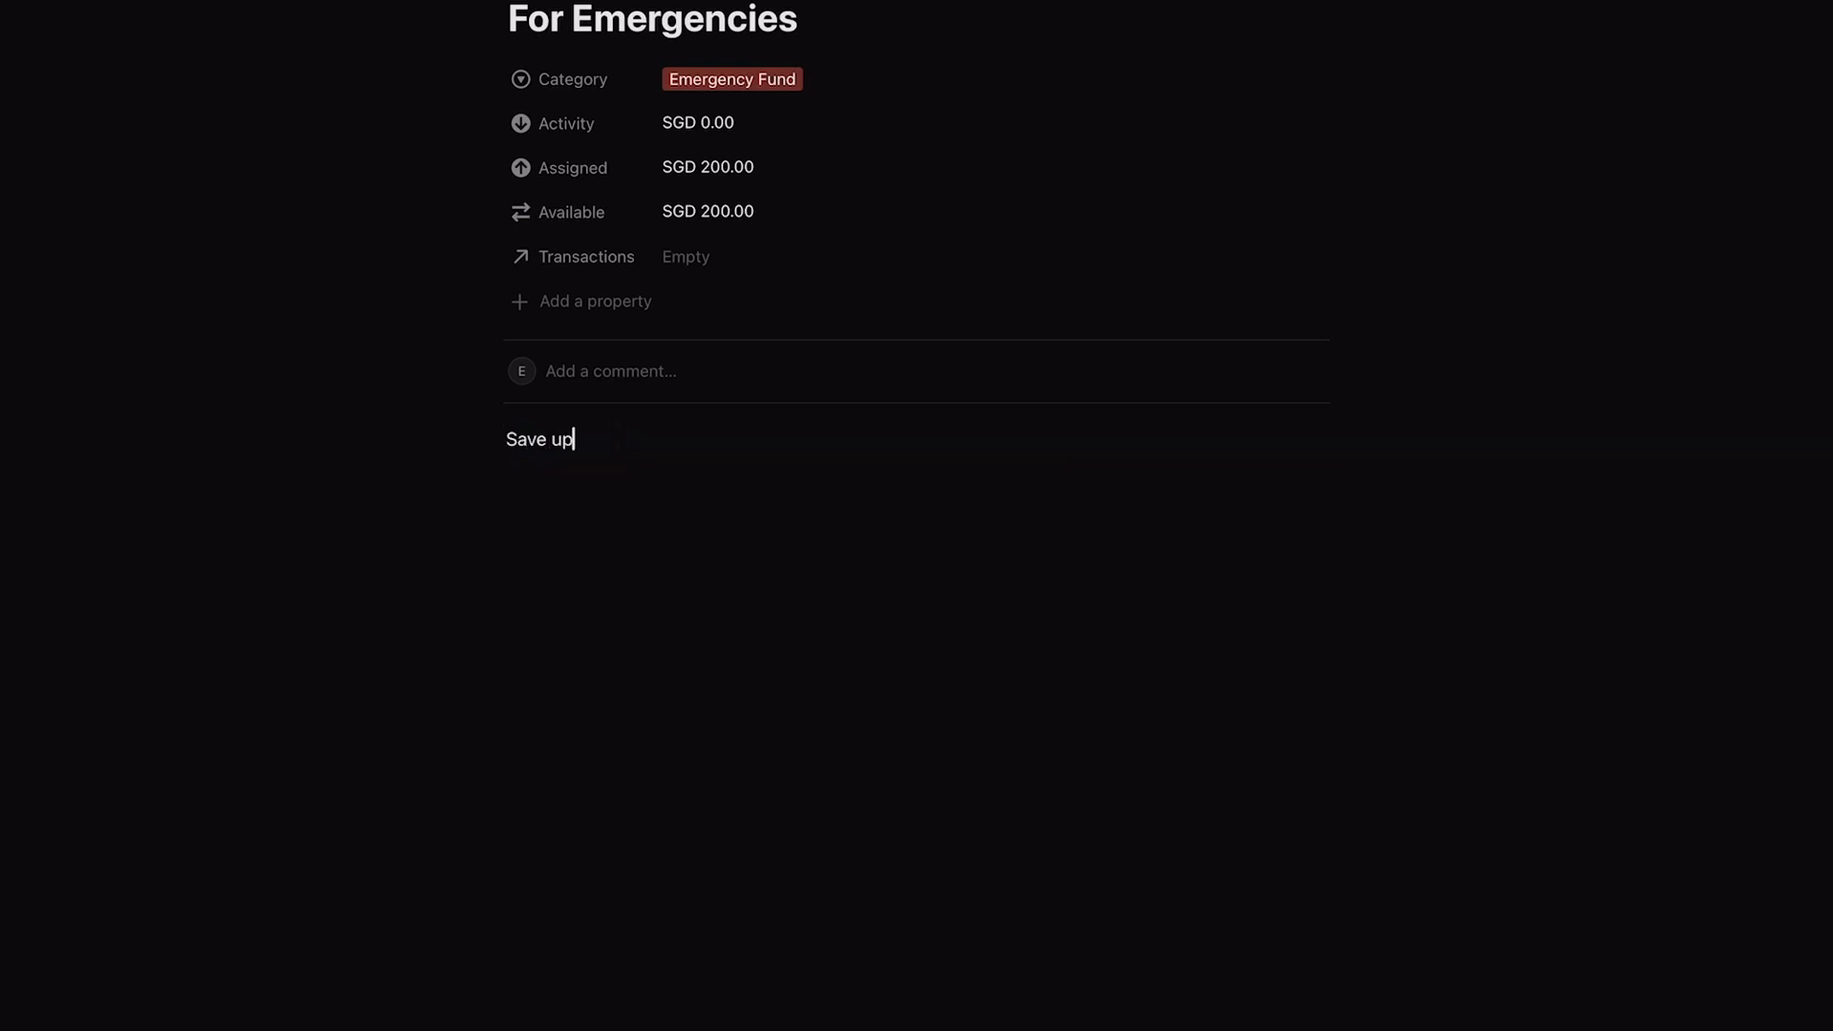
type(" to 5000")
key("super+bracketleft")
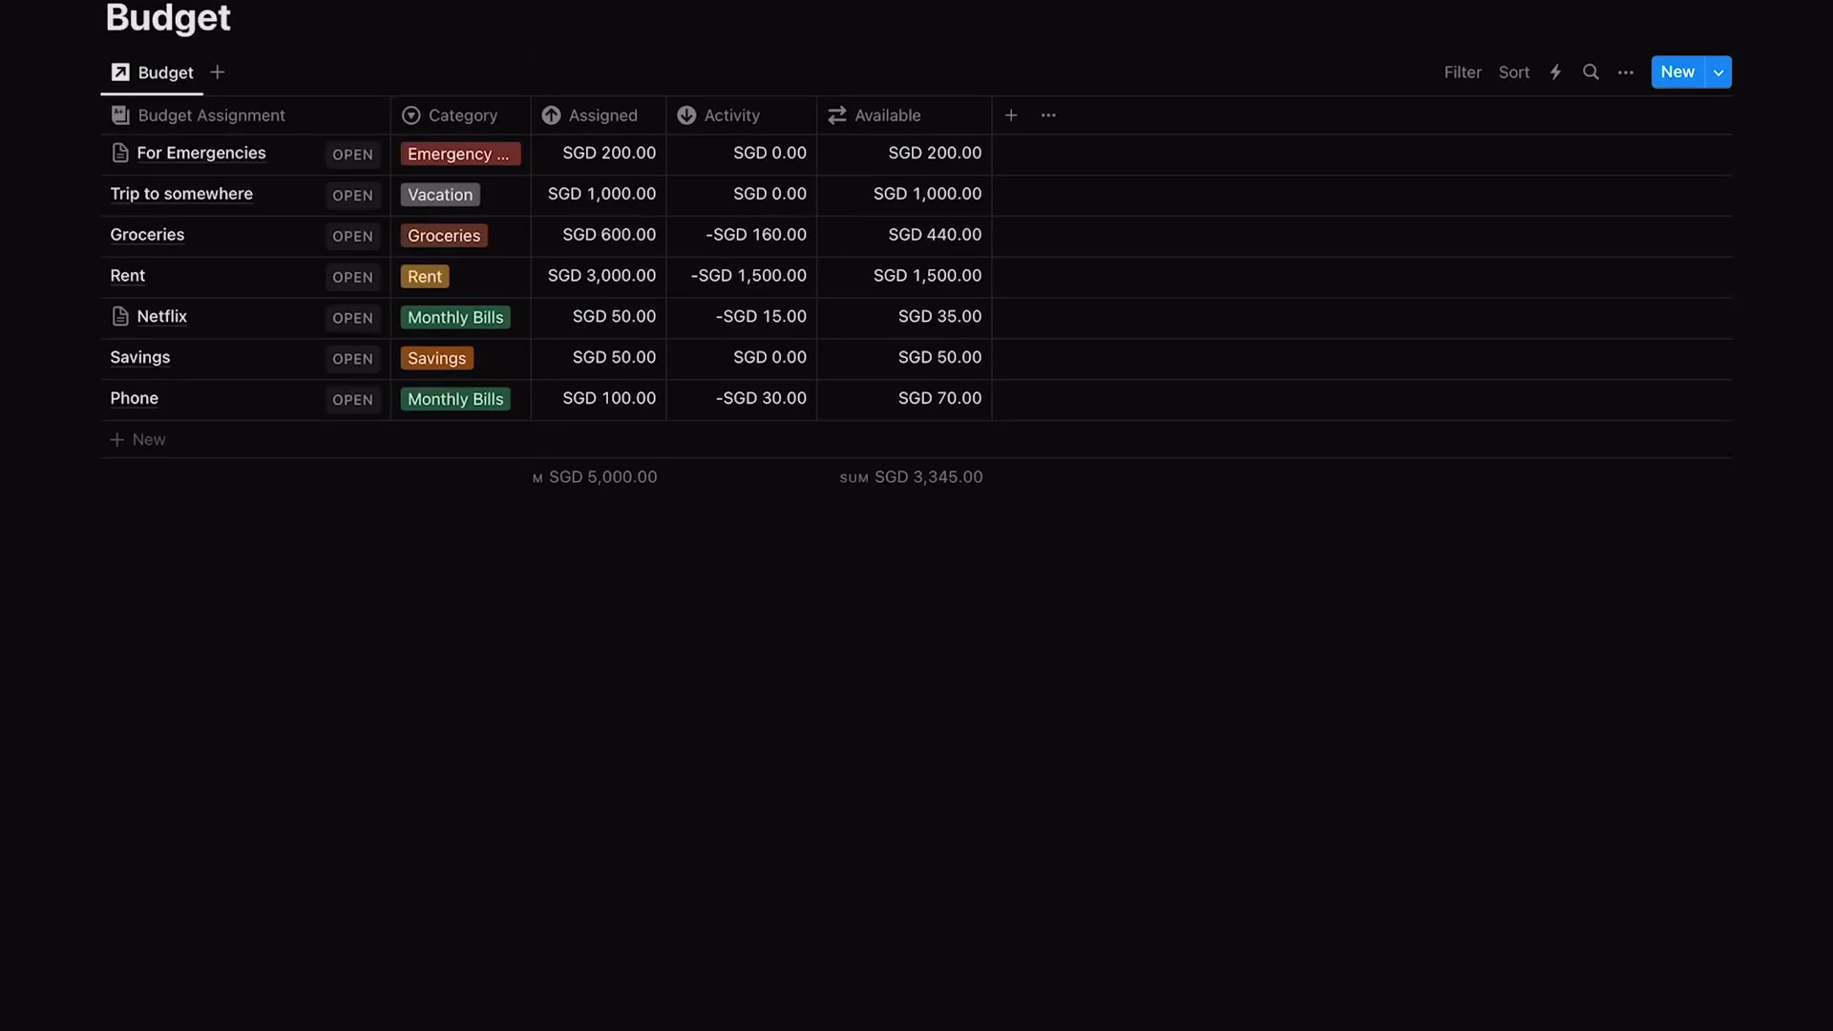
key("super+bracketleft")
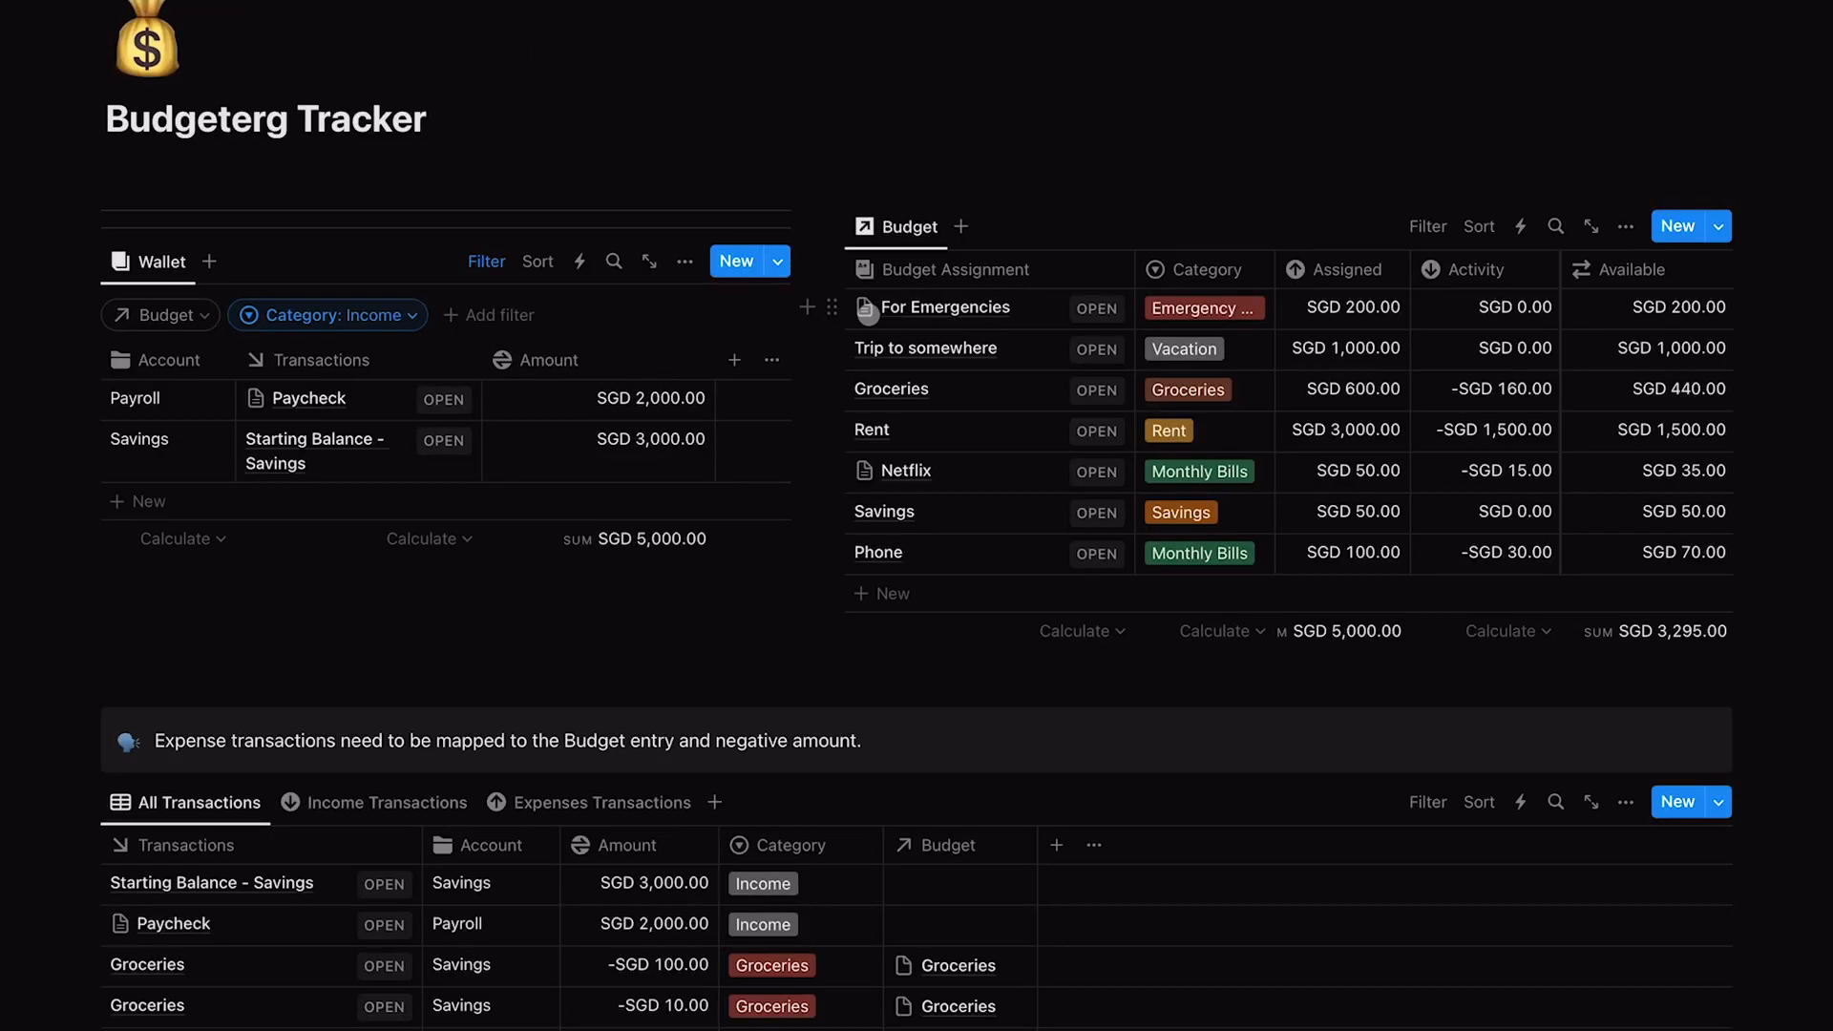
left_click(863, 308)
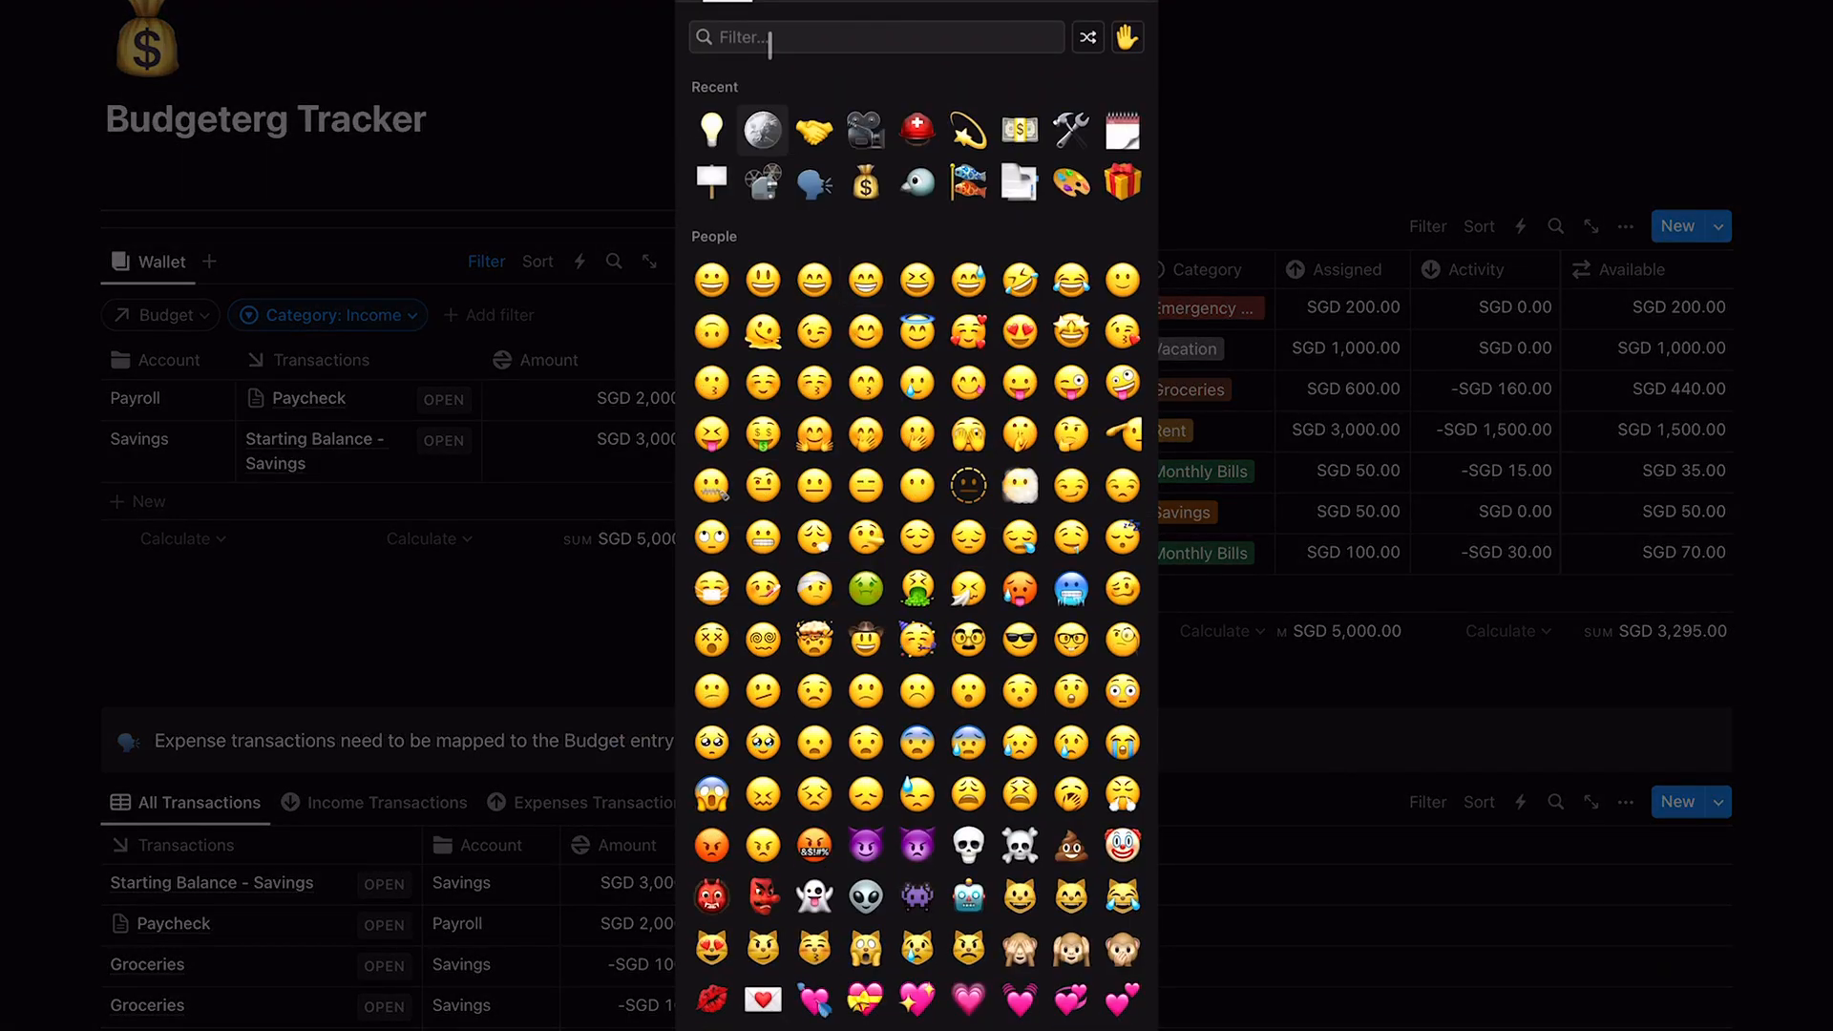
left_click(1125, 136)
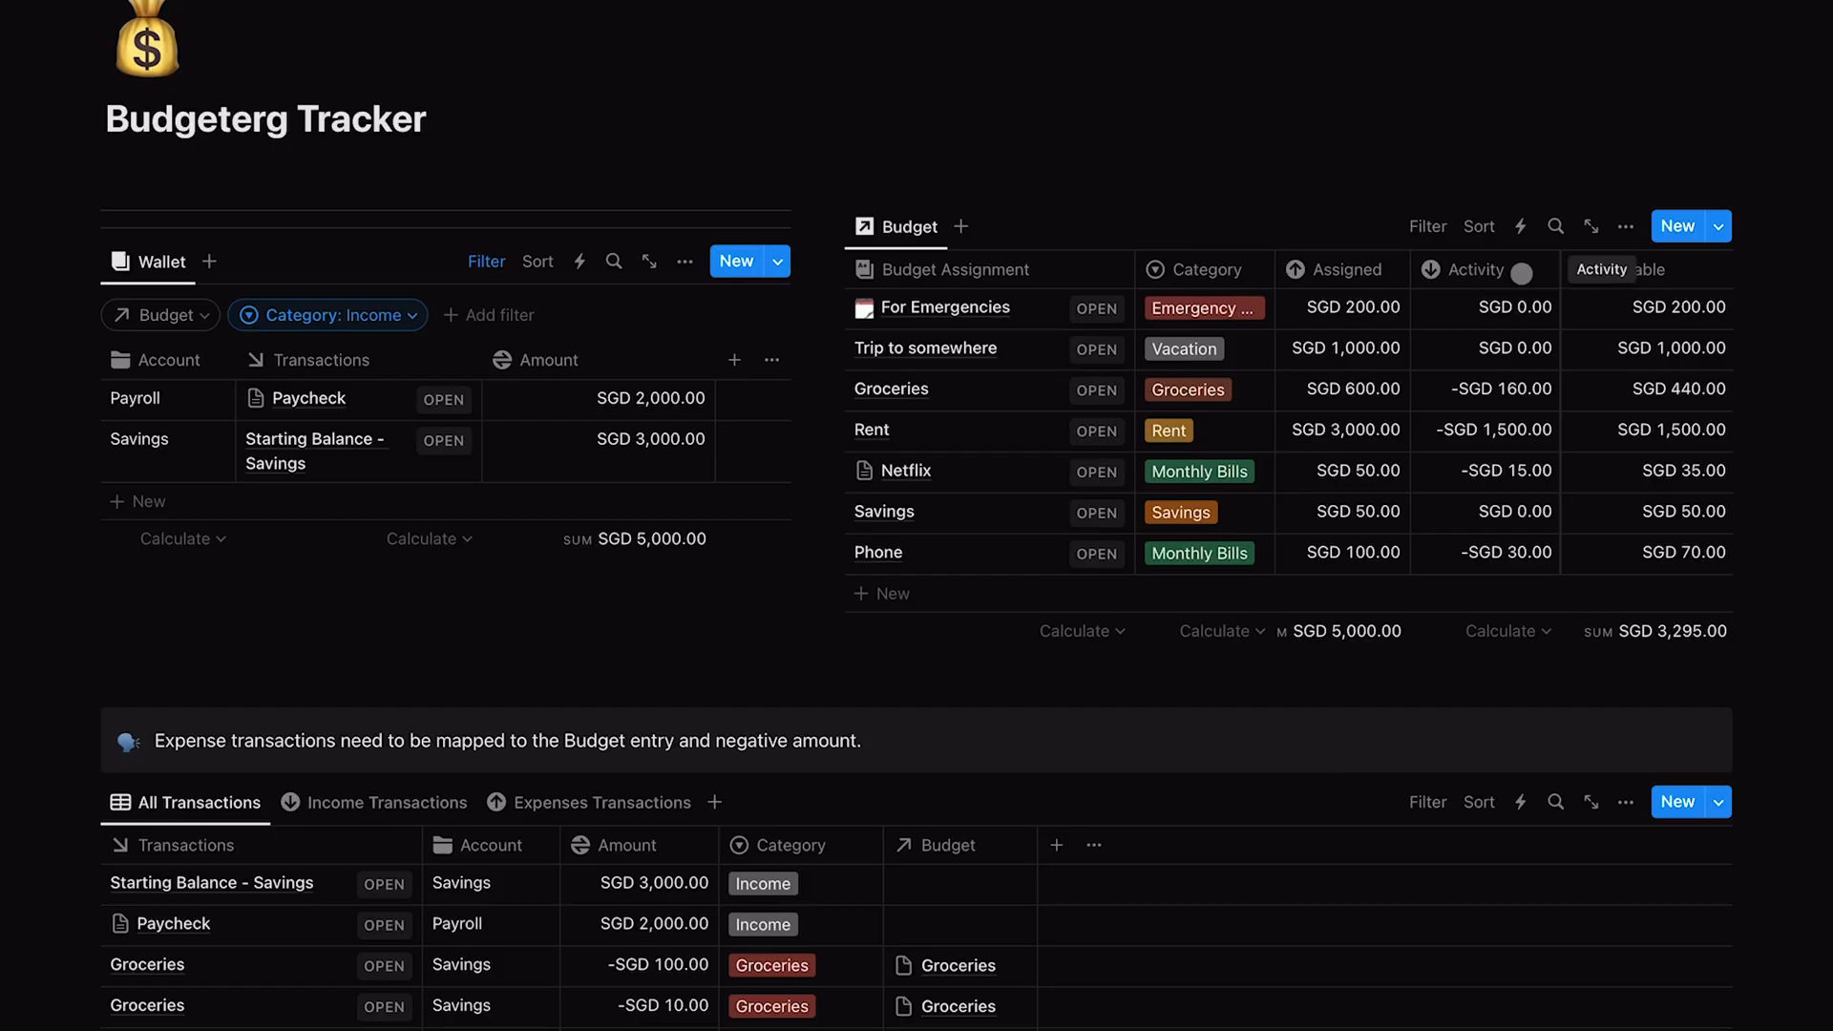
- View the icon choices for the Budget table's Category property and close them without picking one
left_click(1206, 269)
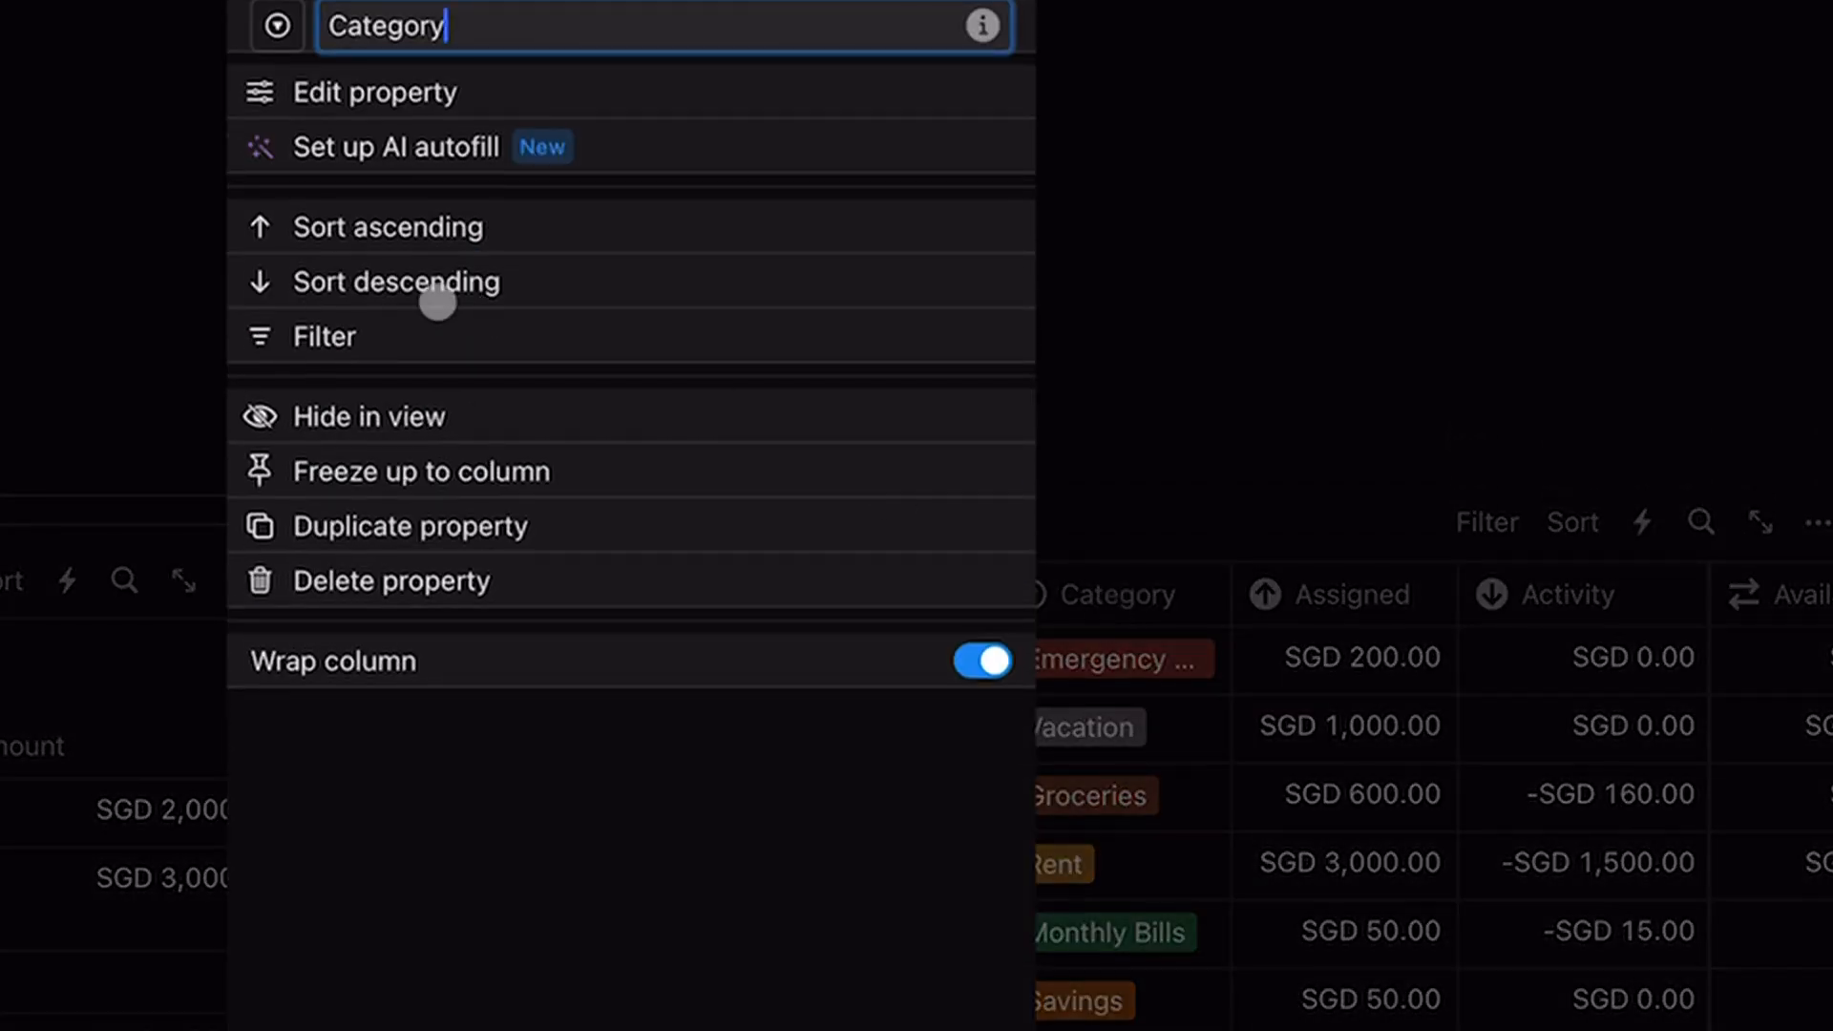
left_click(277, 26)
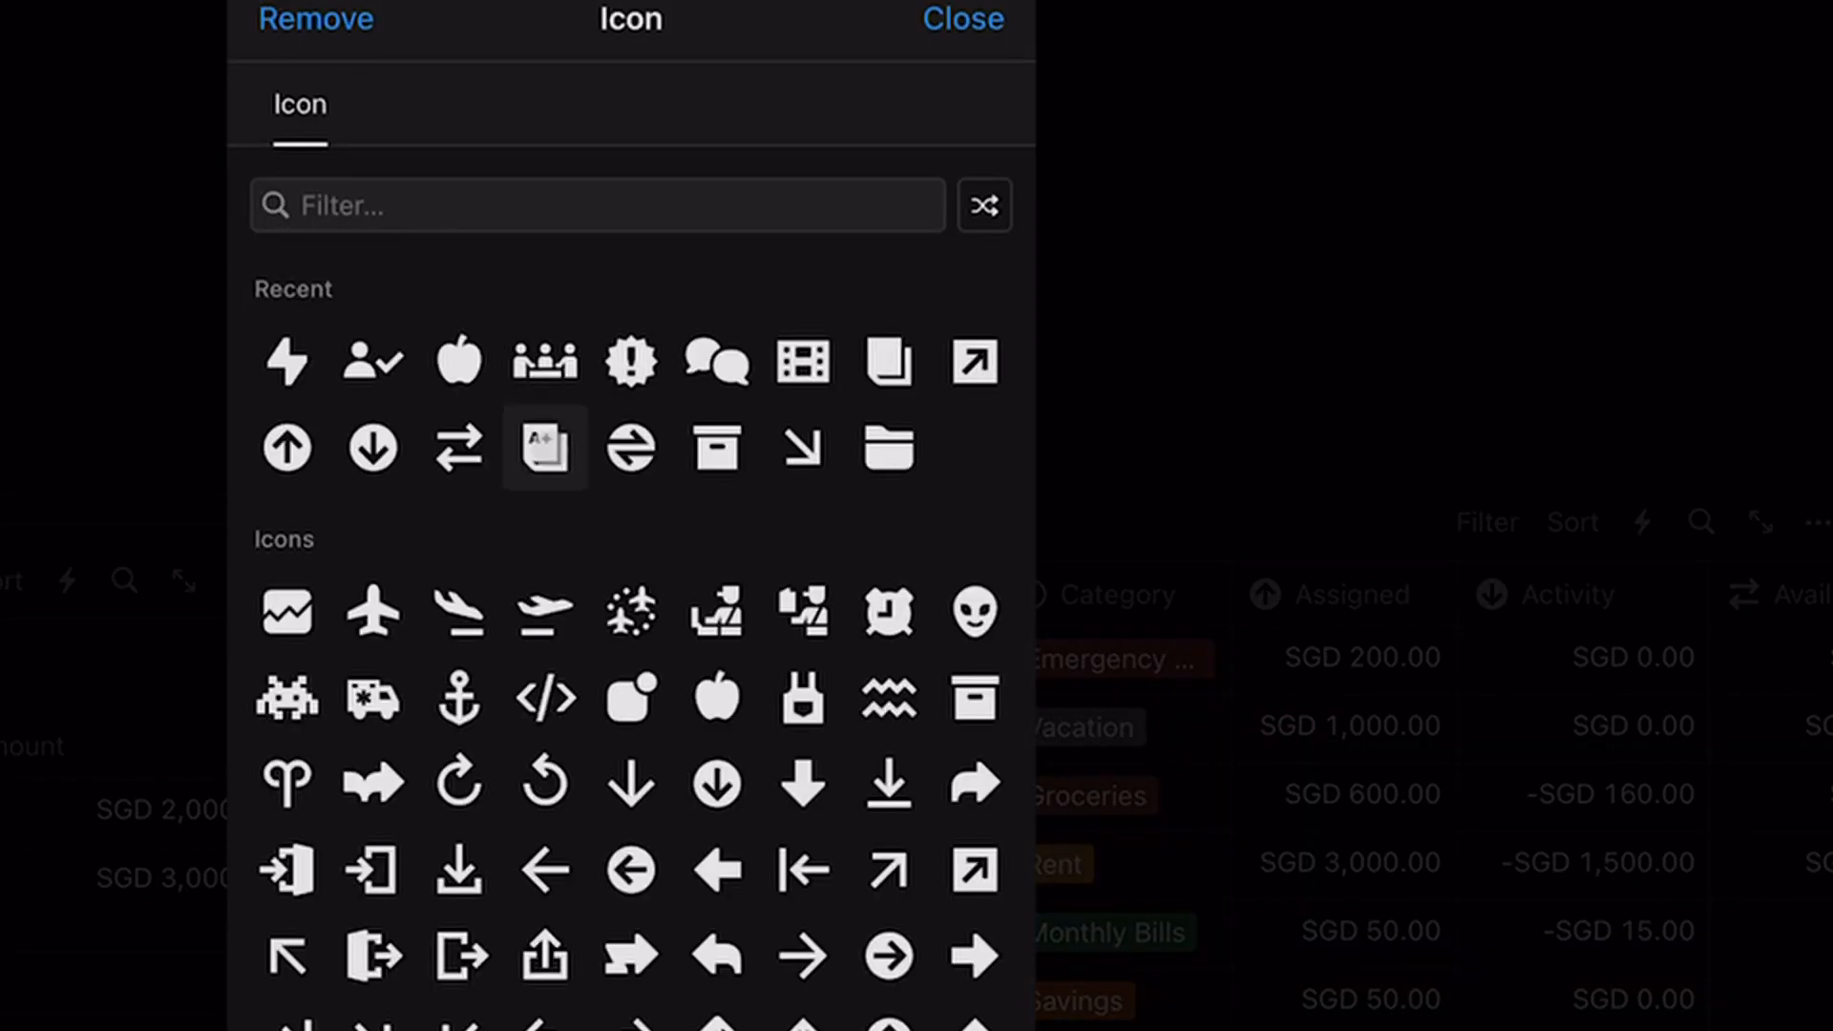
left_click(983, 18)
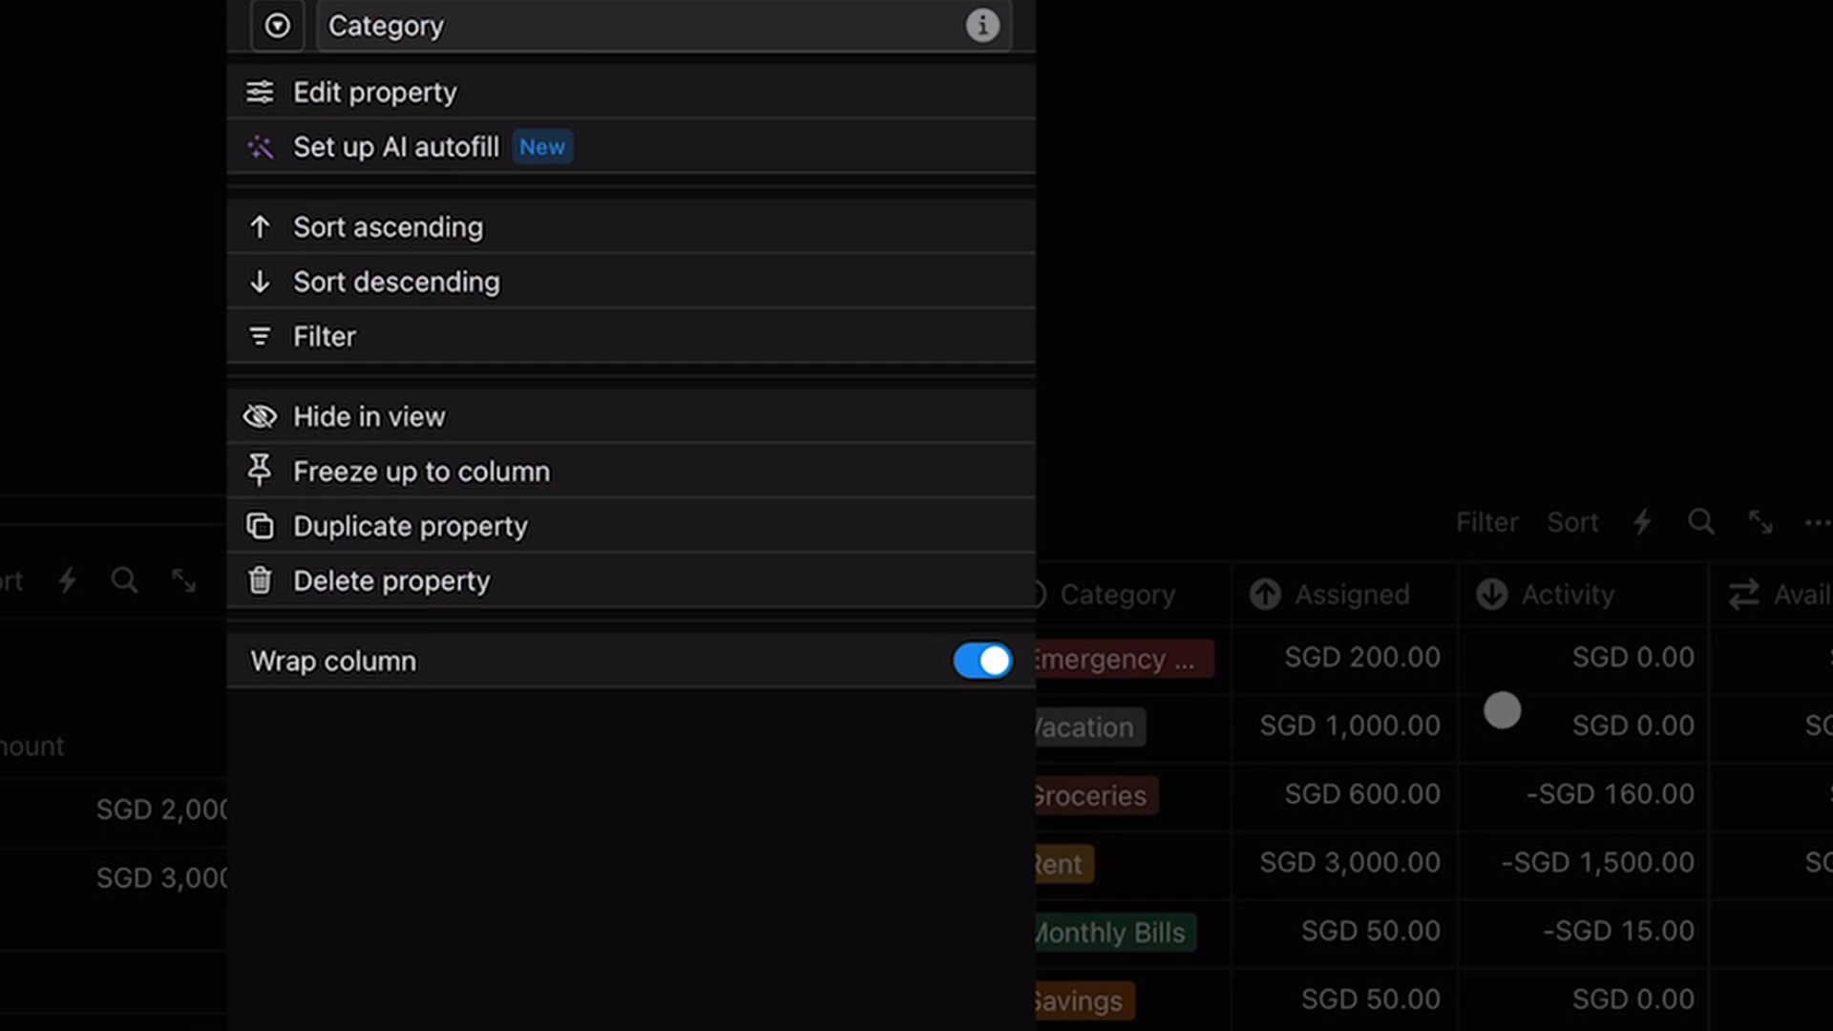
left_click(1321, 182)
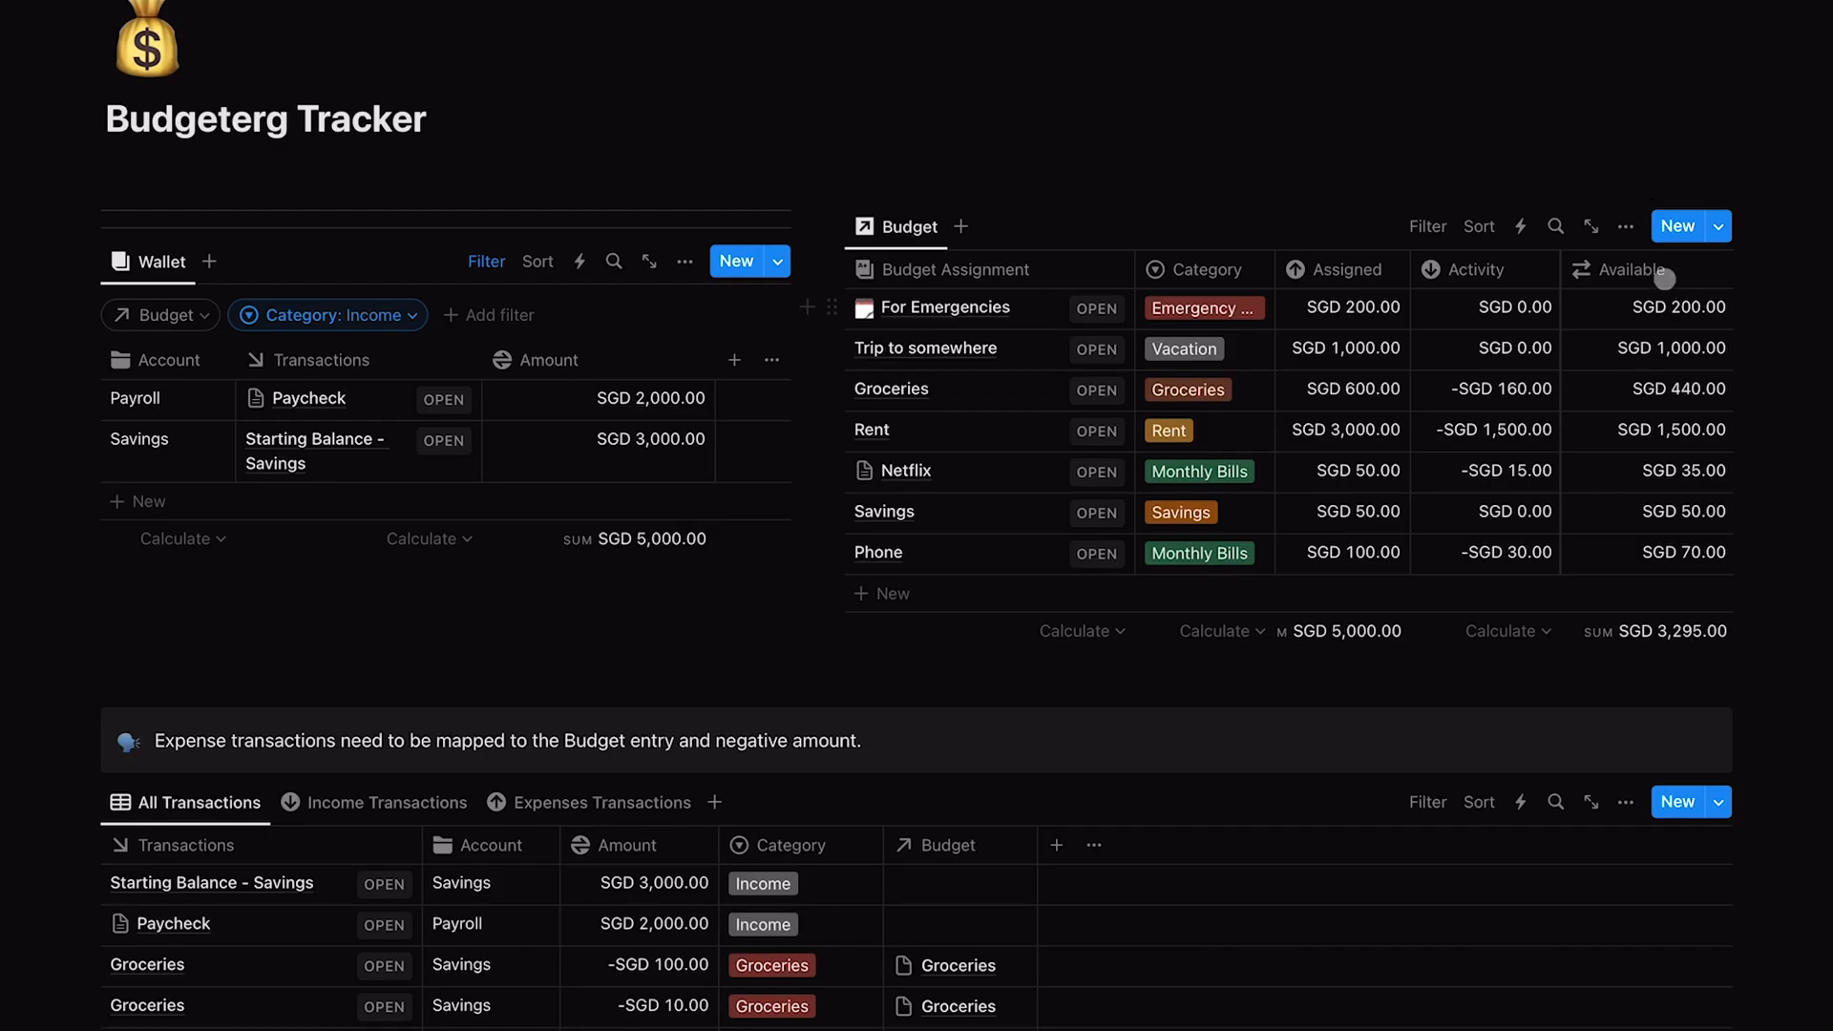
- Inspect the formulas behind the Available and Activity columns in the Budget table's For Emergencies row
left_click(1595, 306)
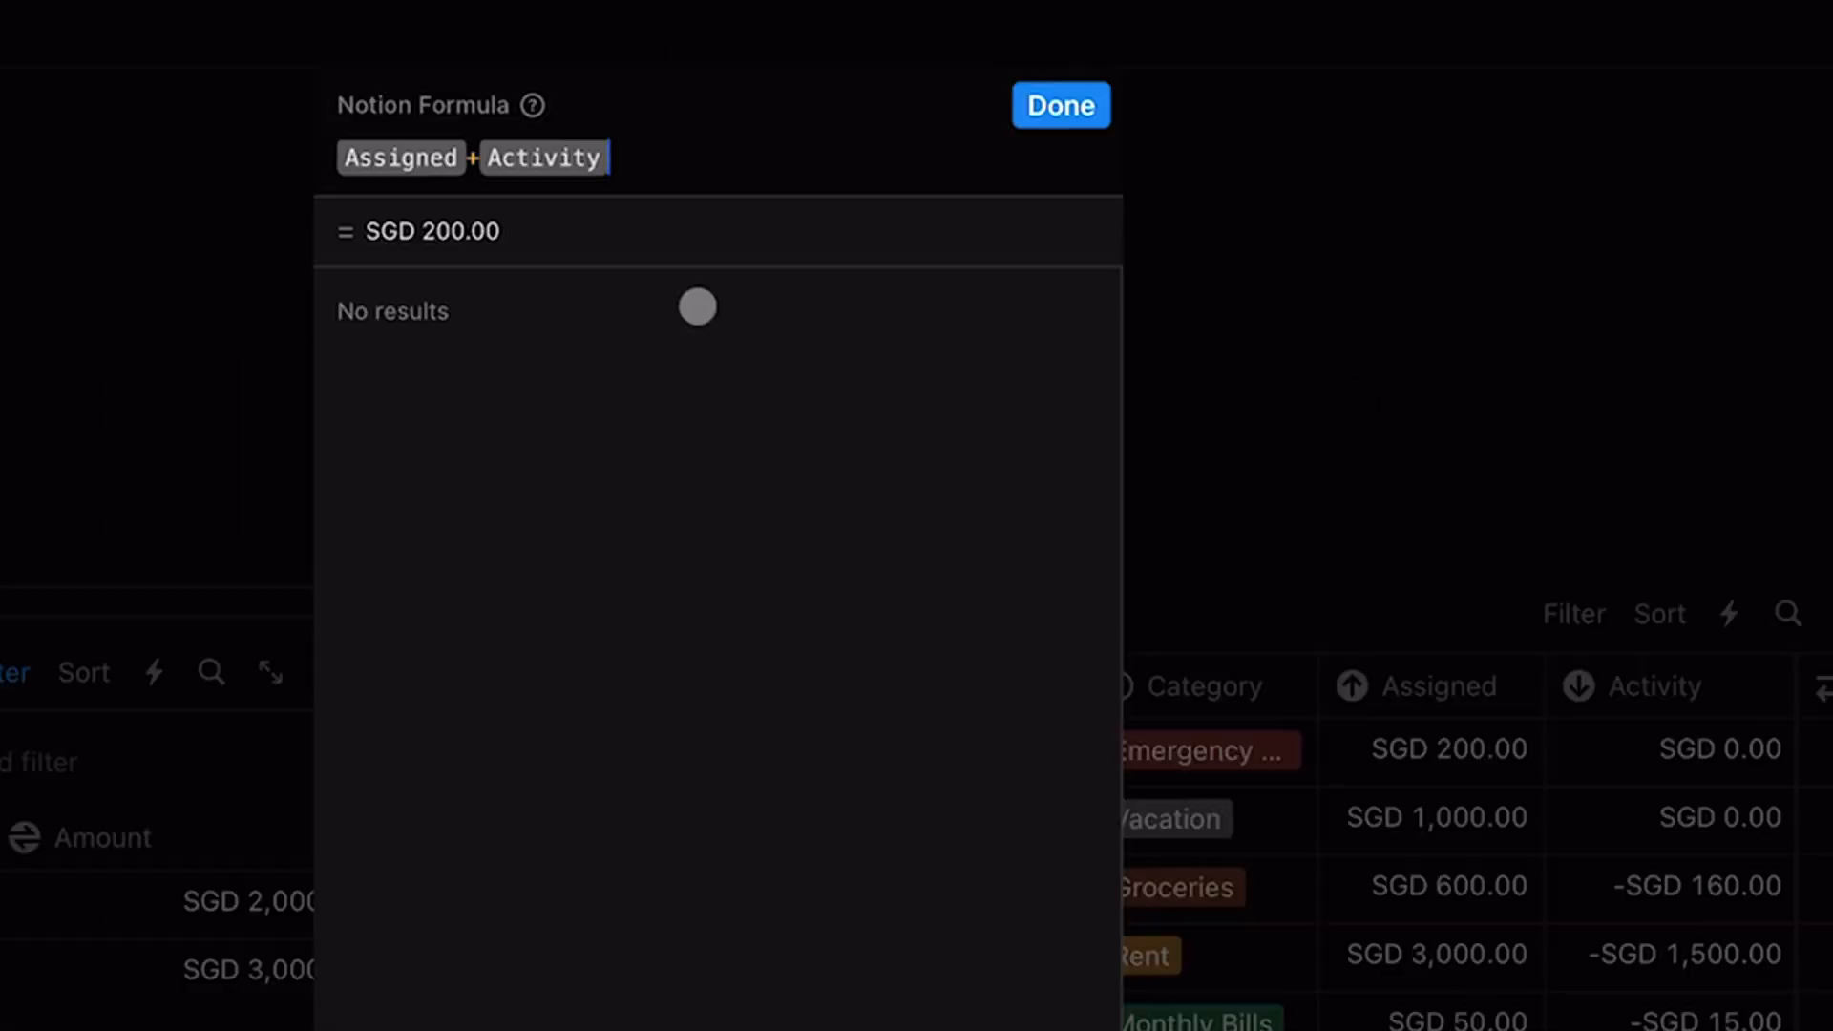
left_click(1093, 101)
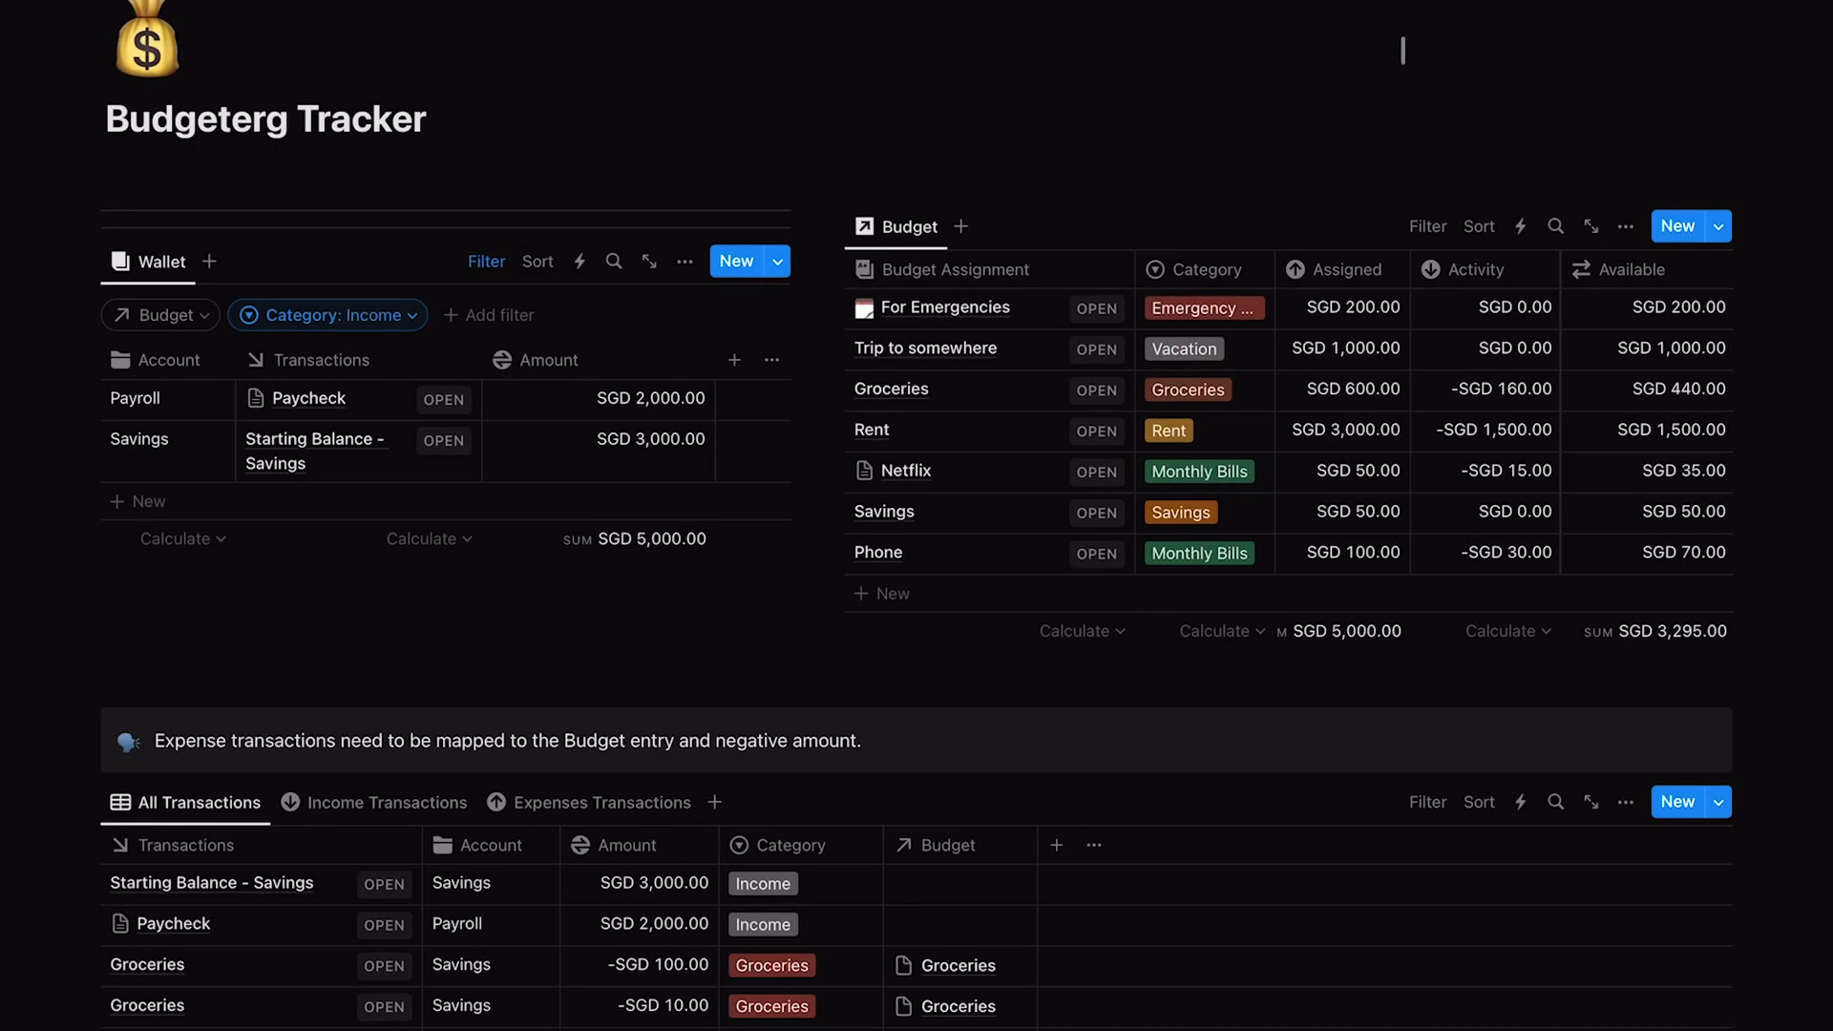
scroll(1522, 298, "down", 3)
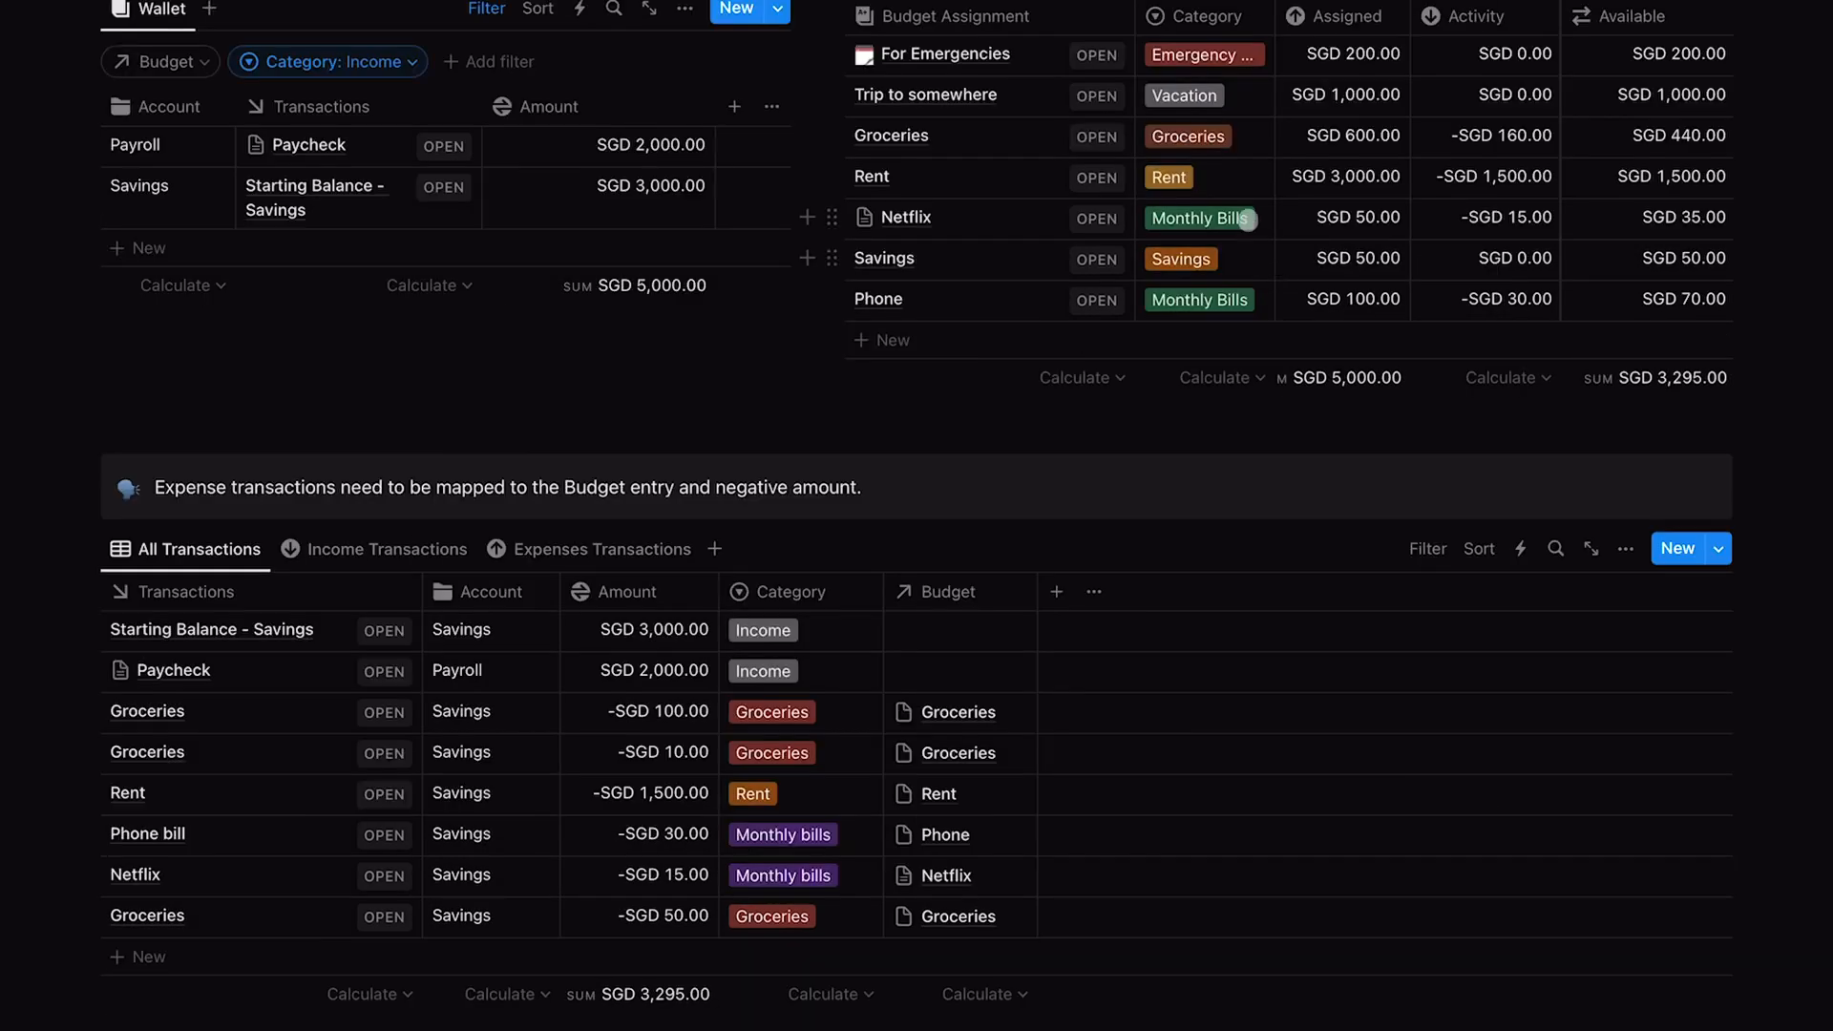
left_click(1465, 57)
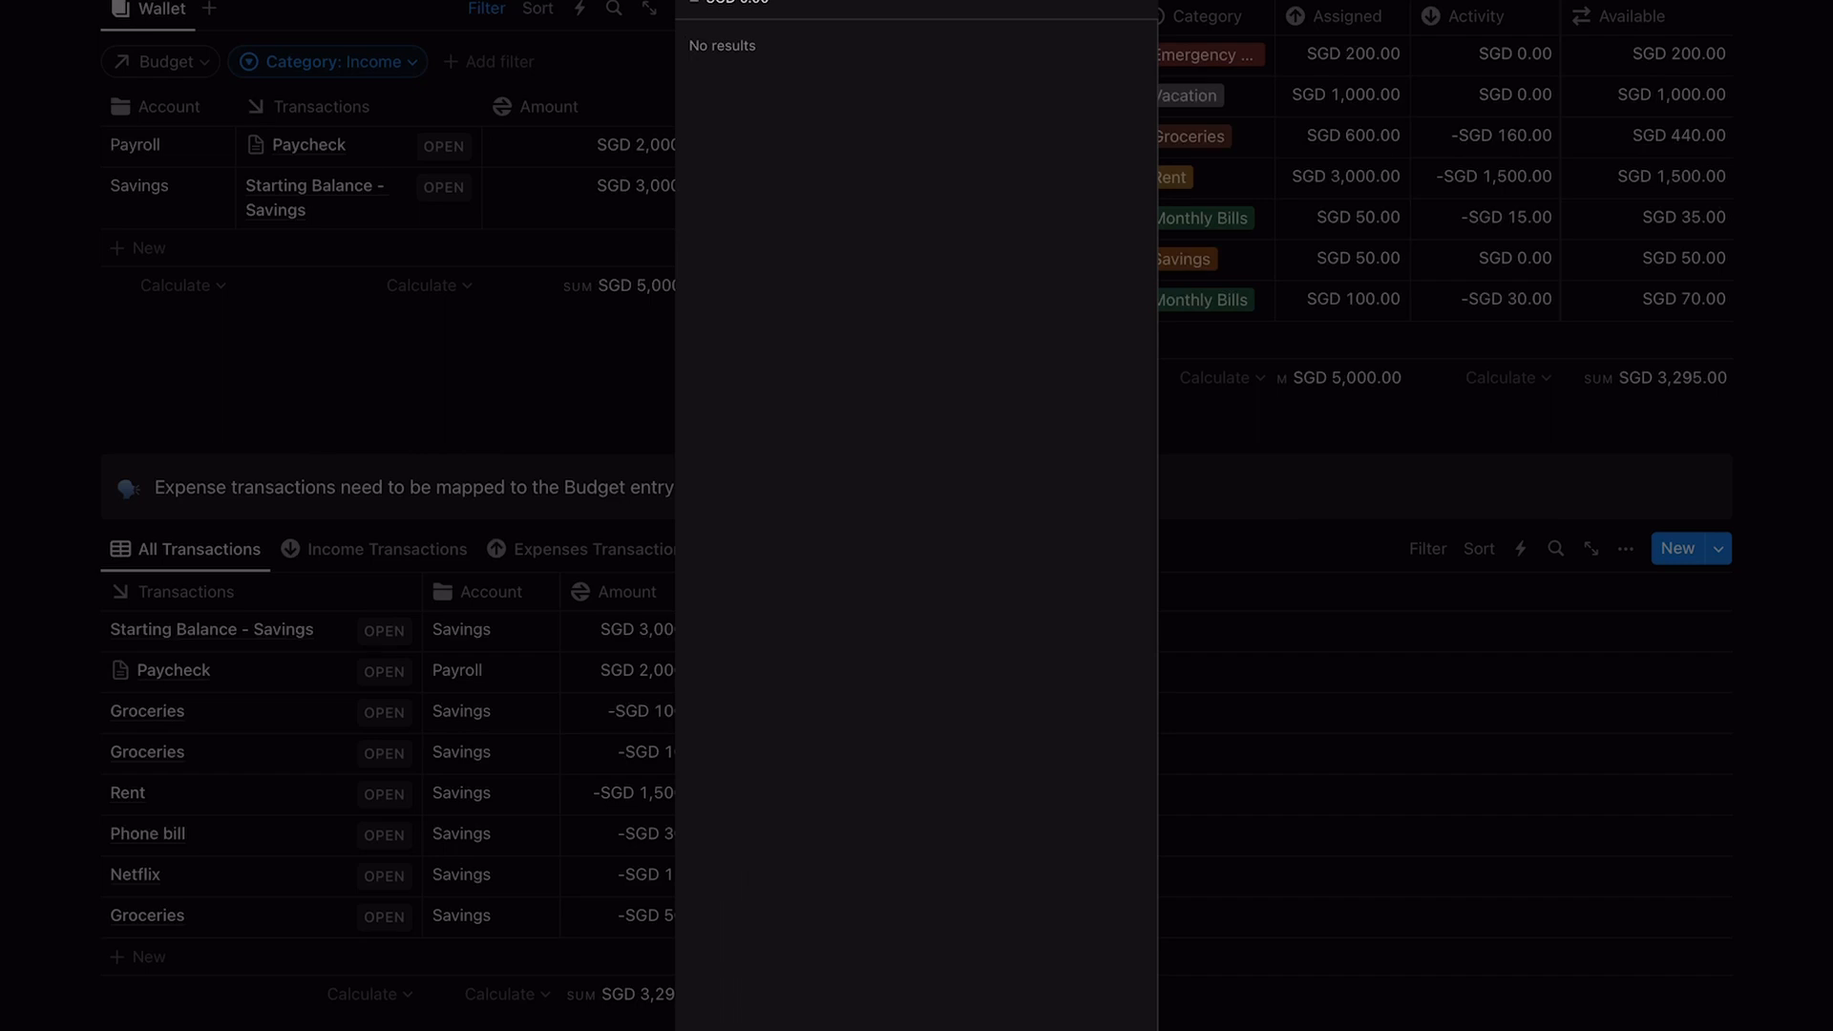
key("Escape")
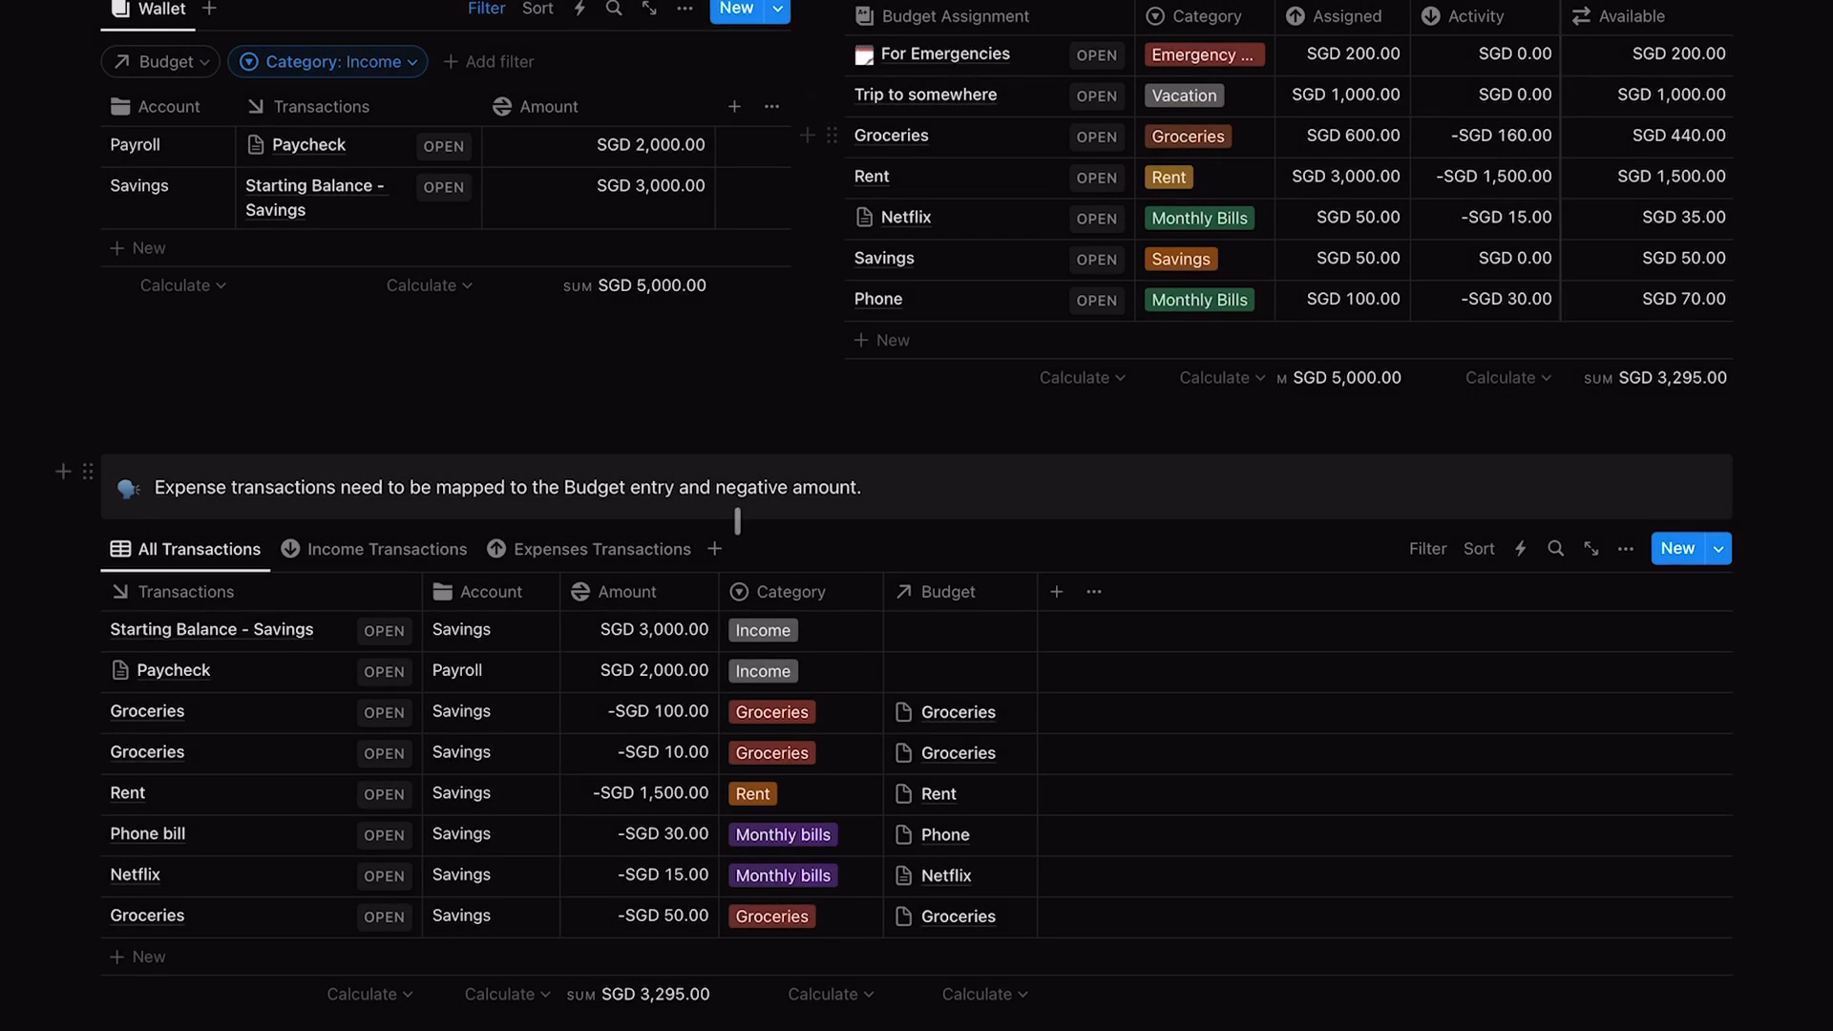
scroll(735, 803, "down", 1)
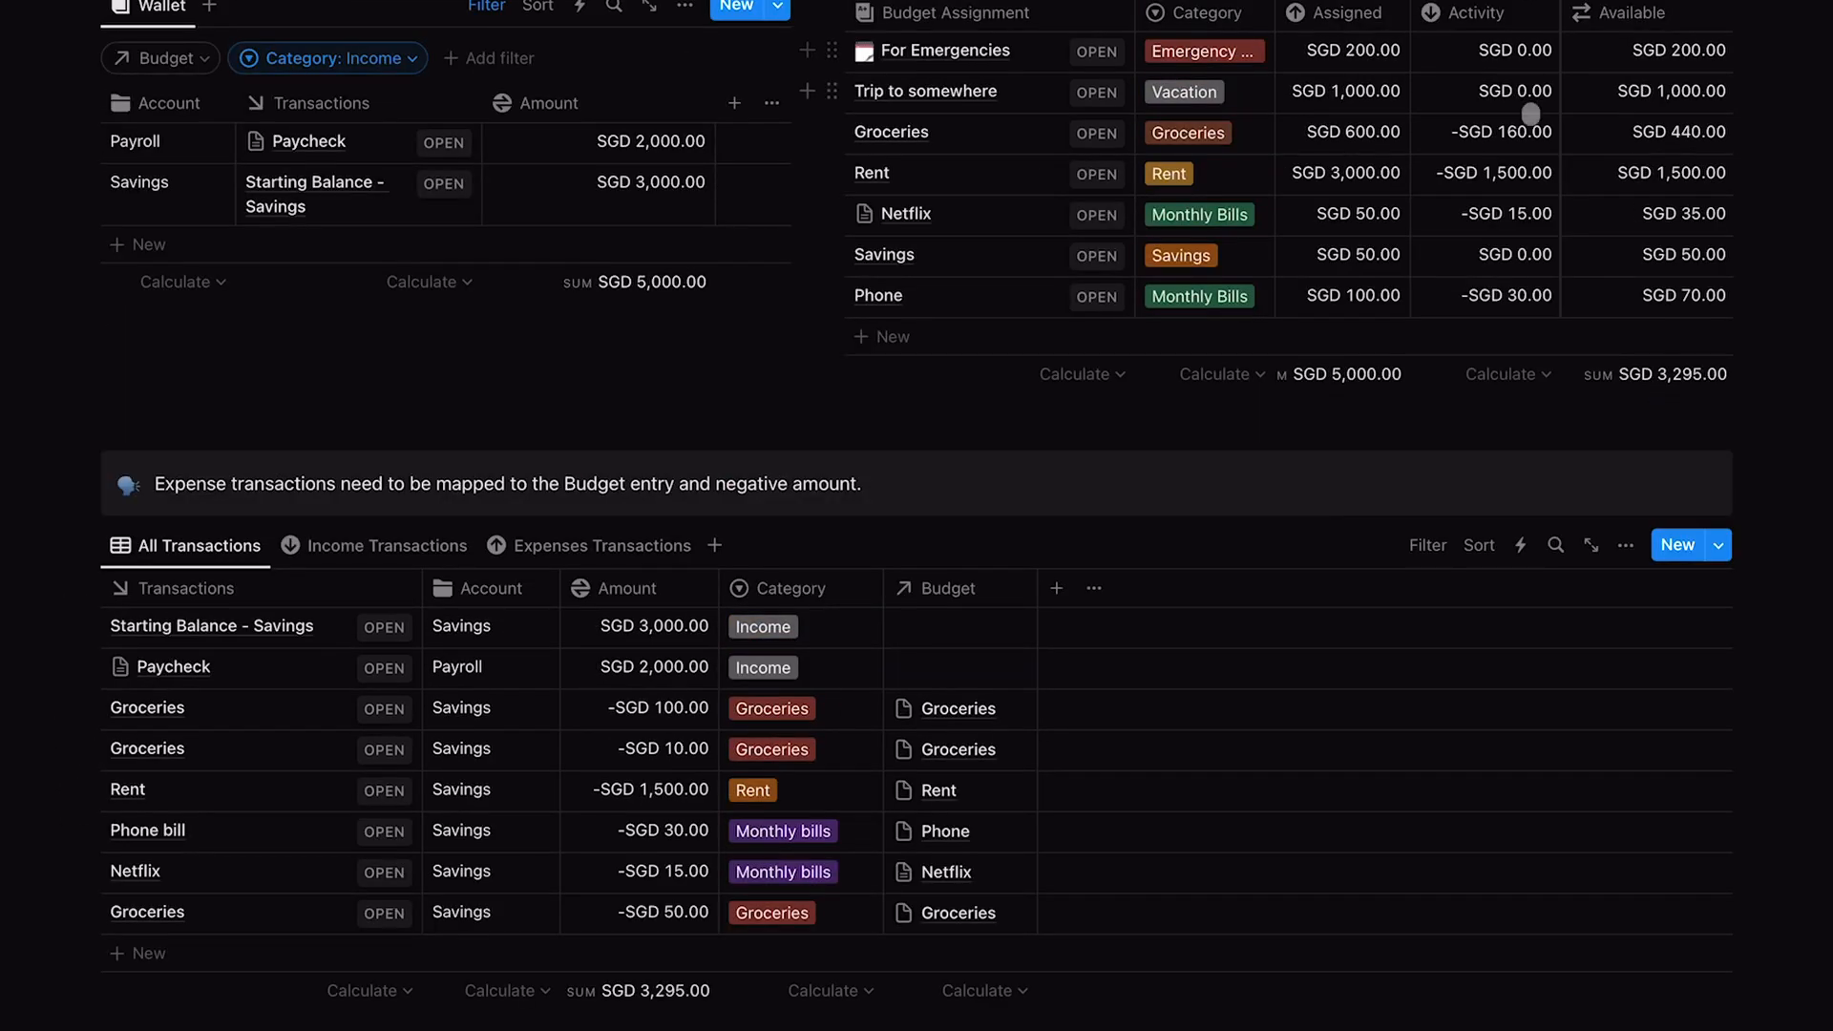